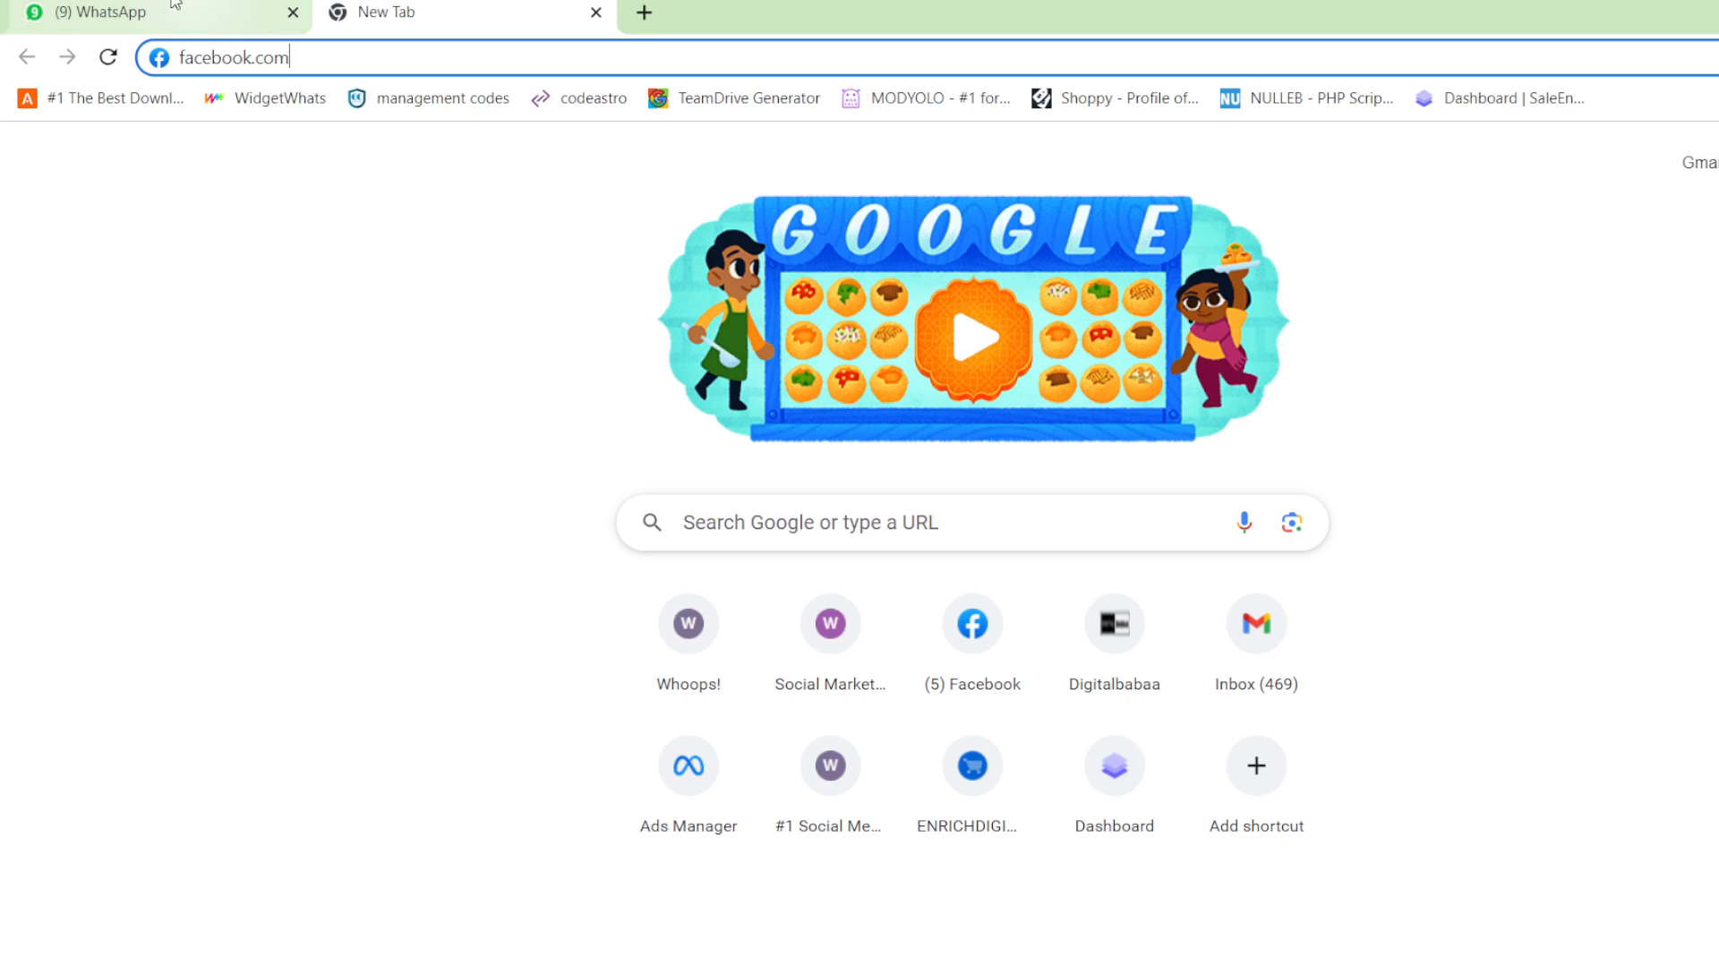
{"action": "left_click", "coordinate": [165, 8]}
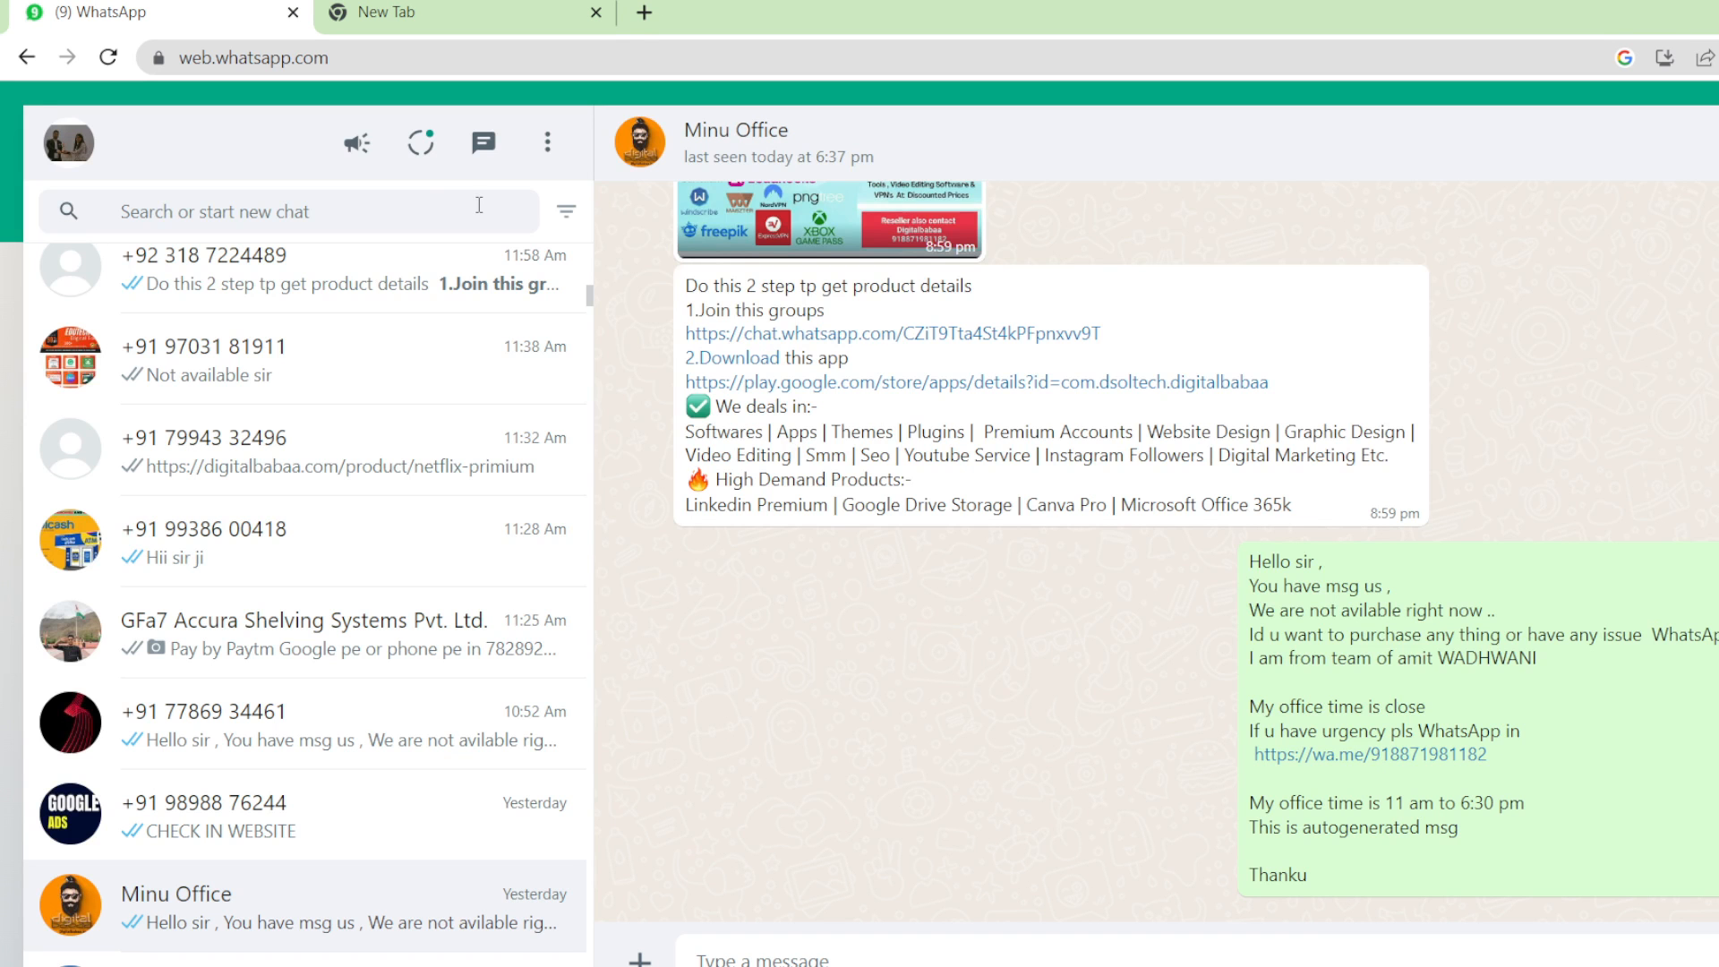
{"action": "left_click", "coordinate": [247, 207]}
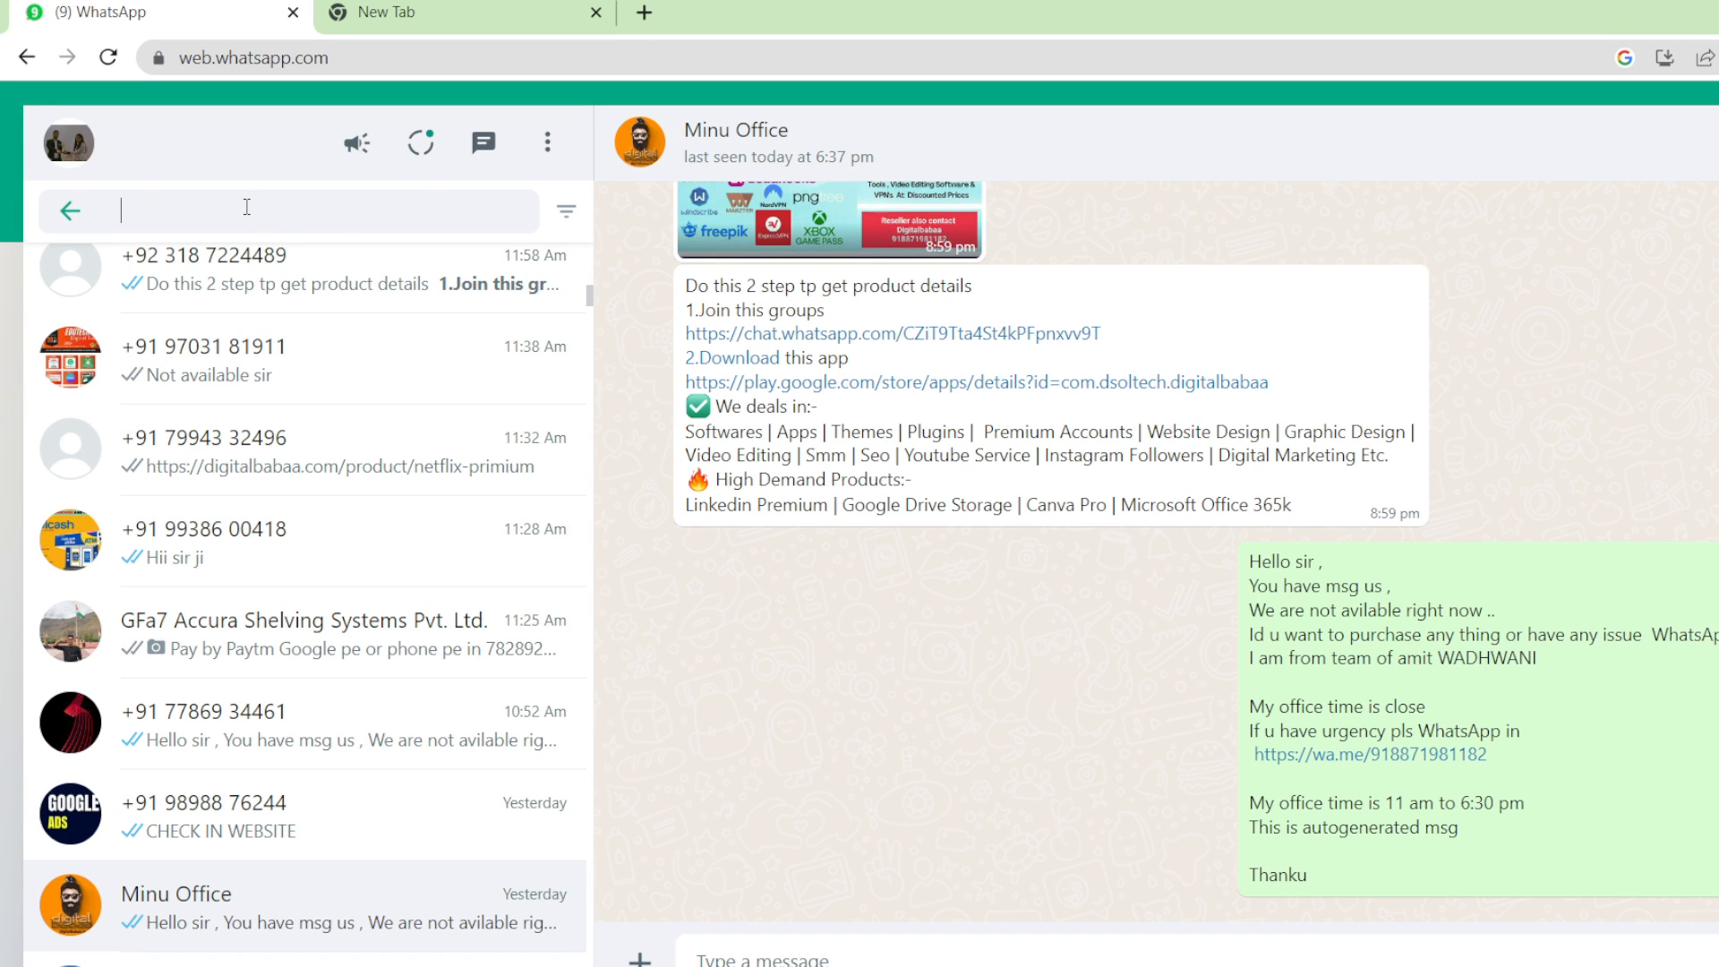
{"action": "type", "text": "business"}
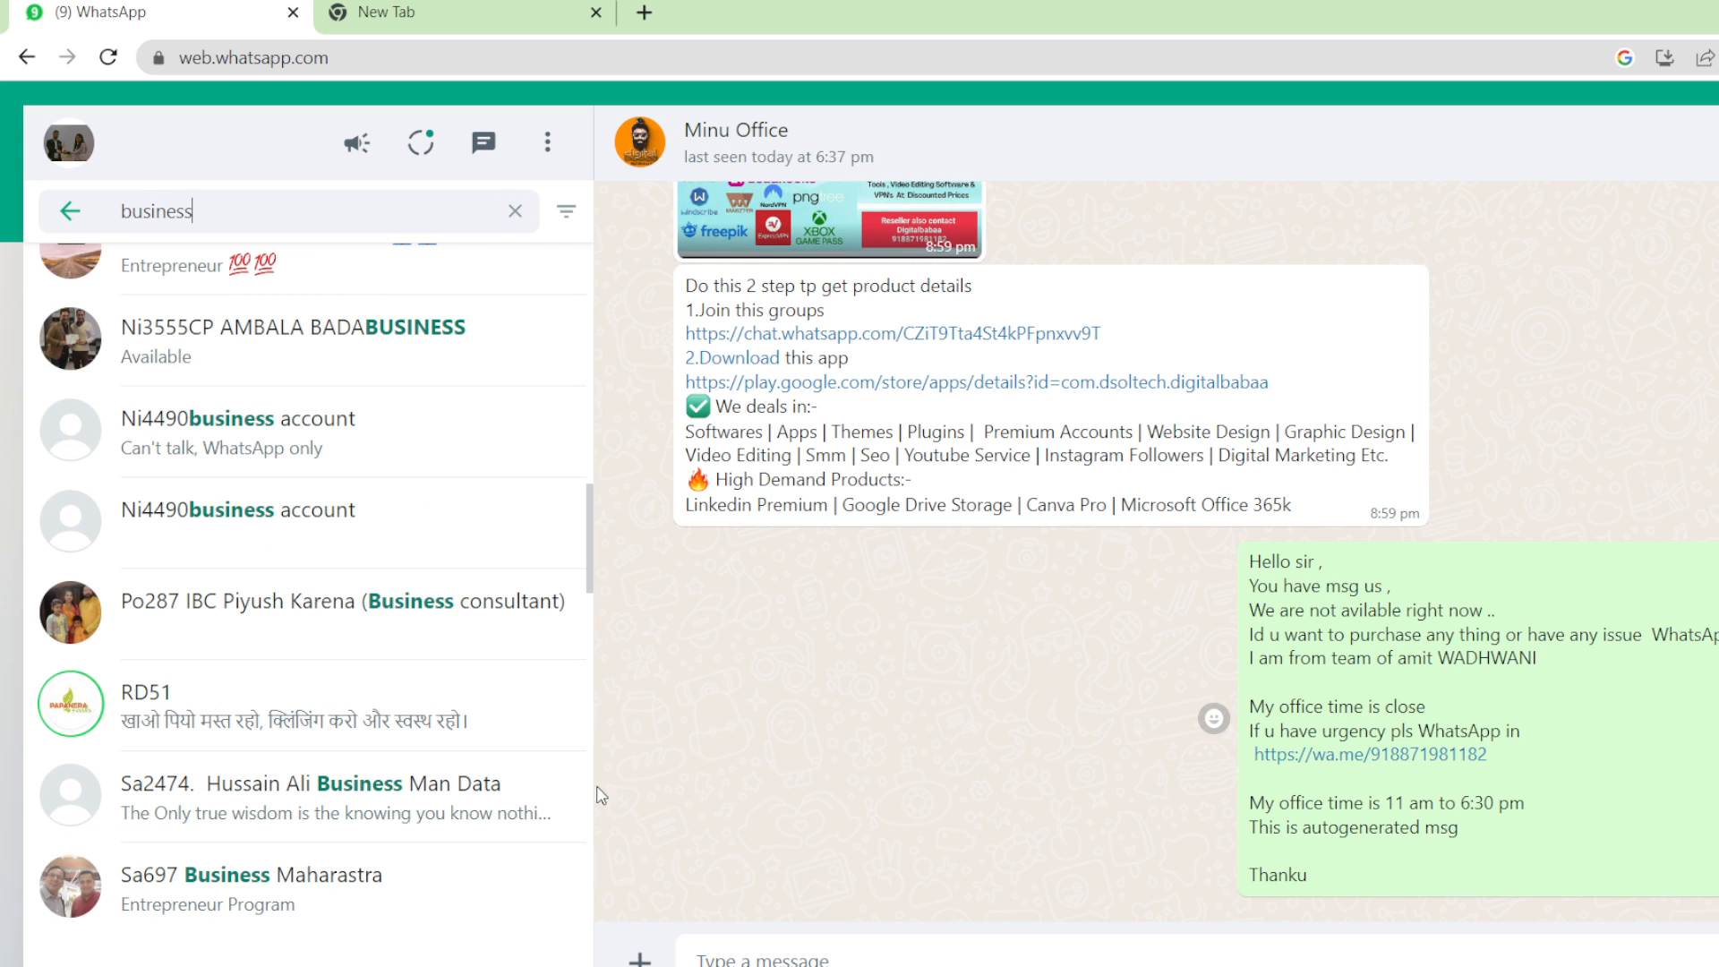
{"action": "scroll", "coordinate": [589, 577], "scroll_direction": "up", "scroll_amount": 10}
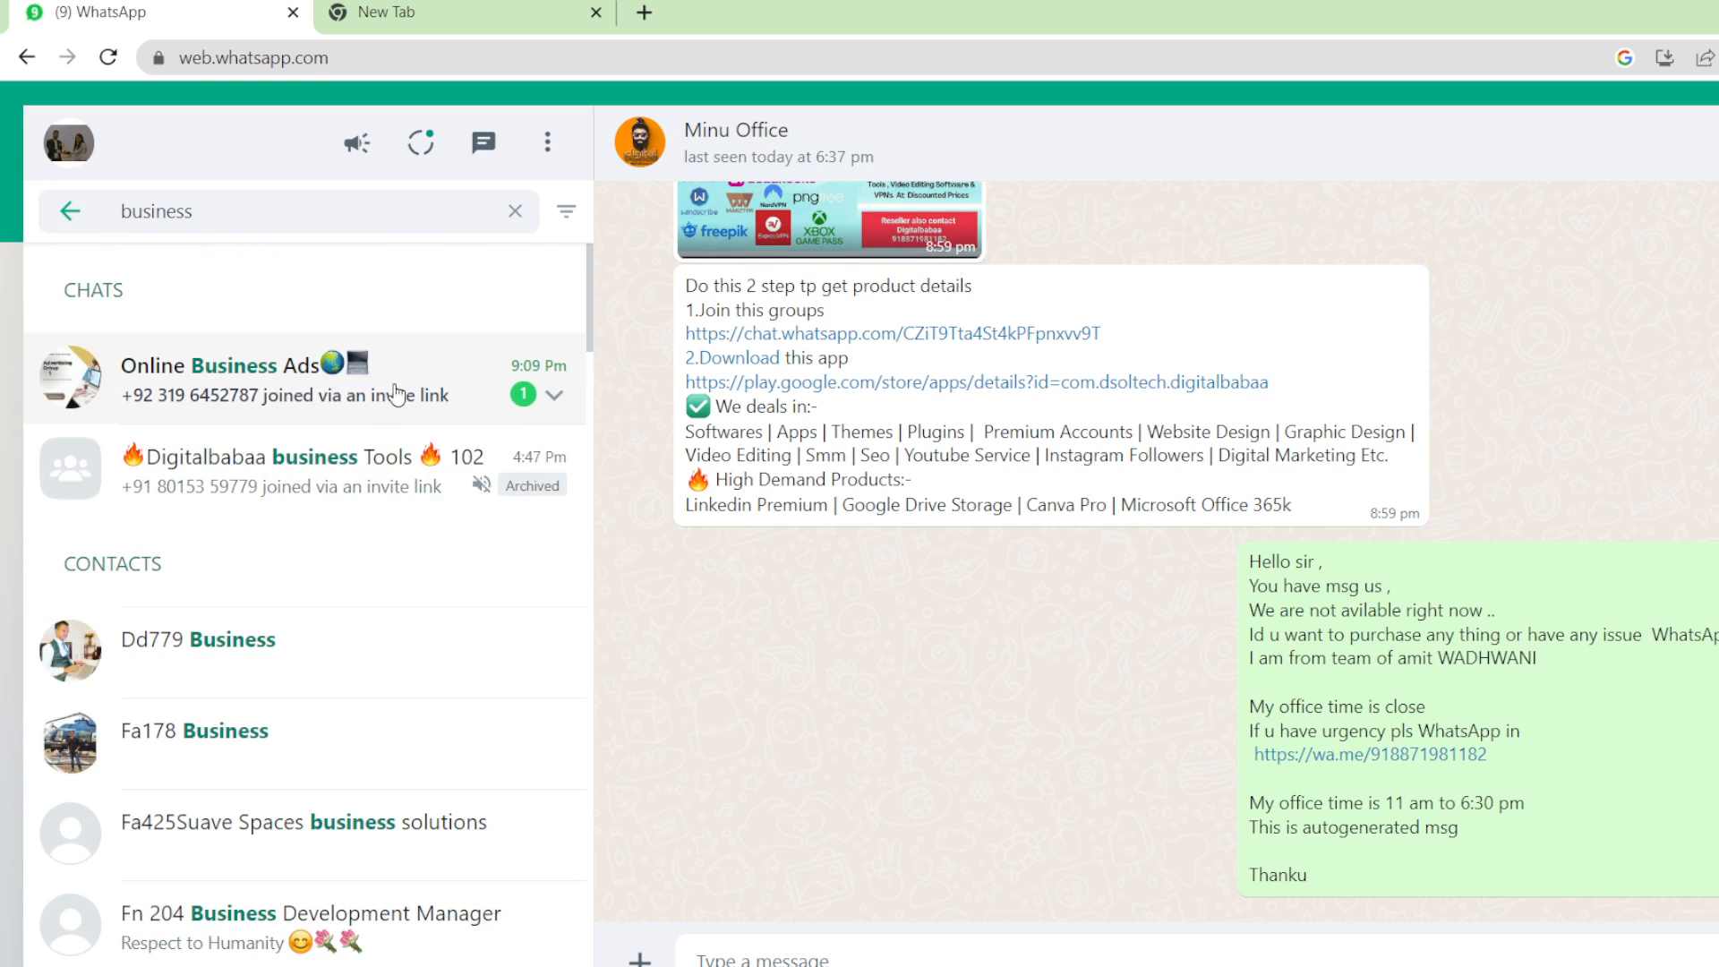
{"action": "left_click", "coordinate": [375, 475]}
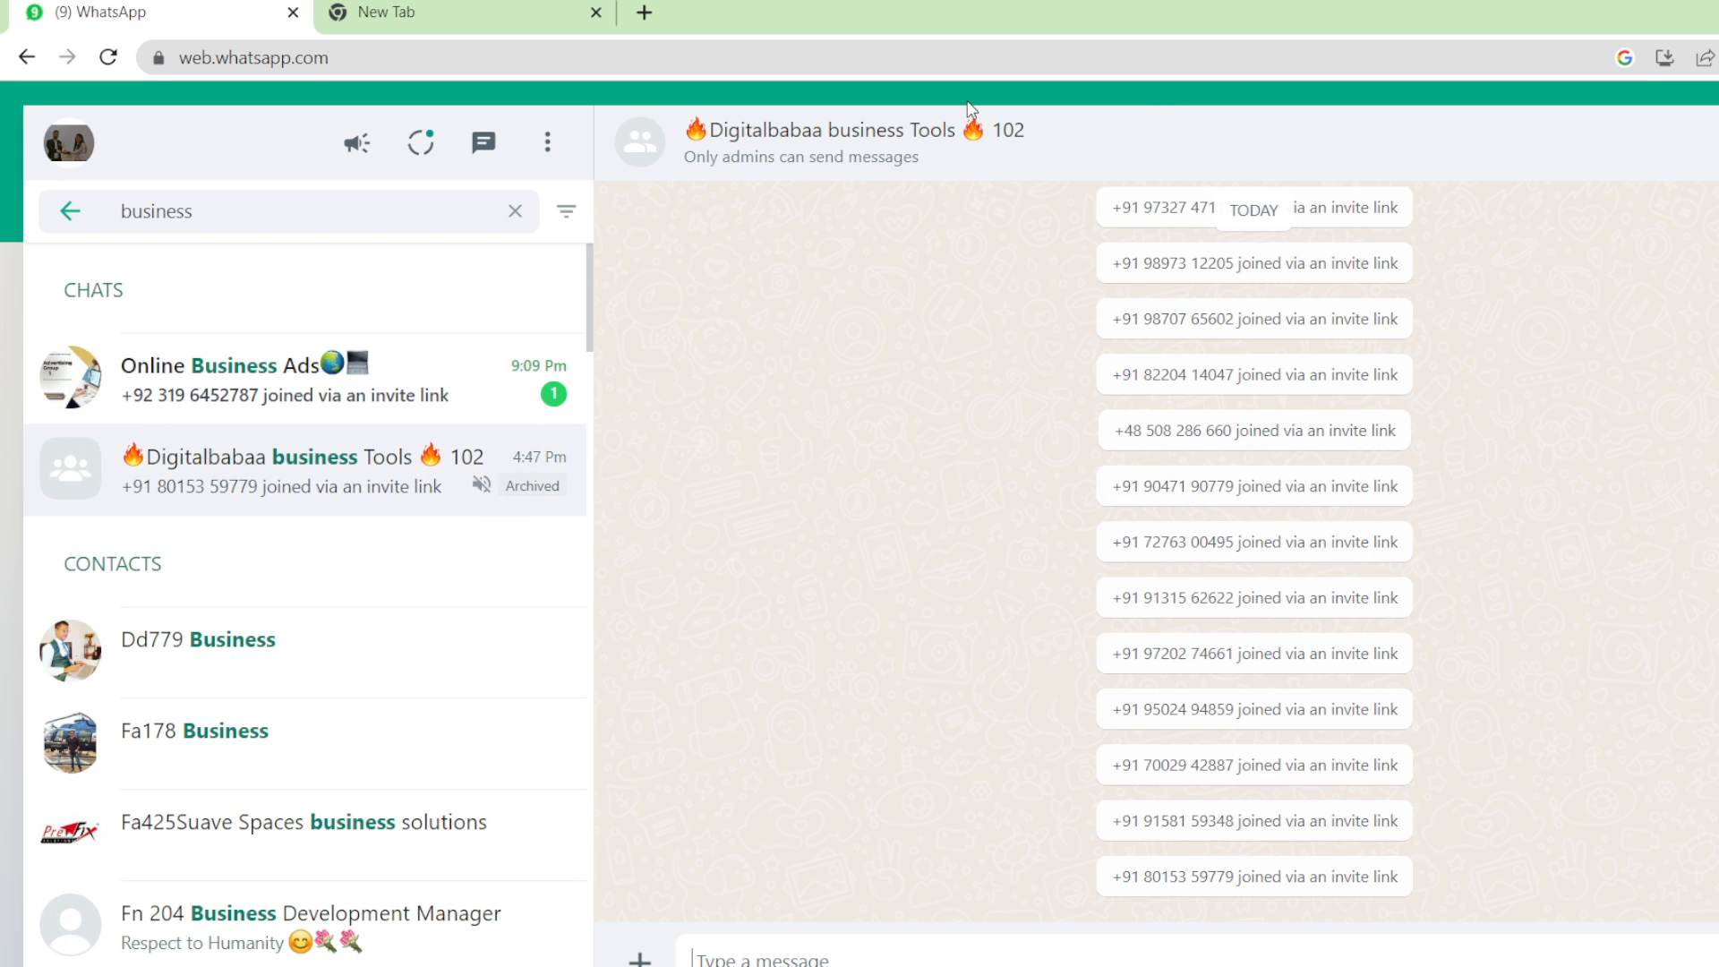
{"action": "left_click", "coordinate": [944, 164]}
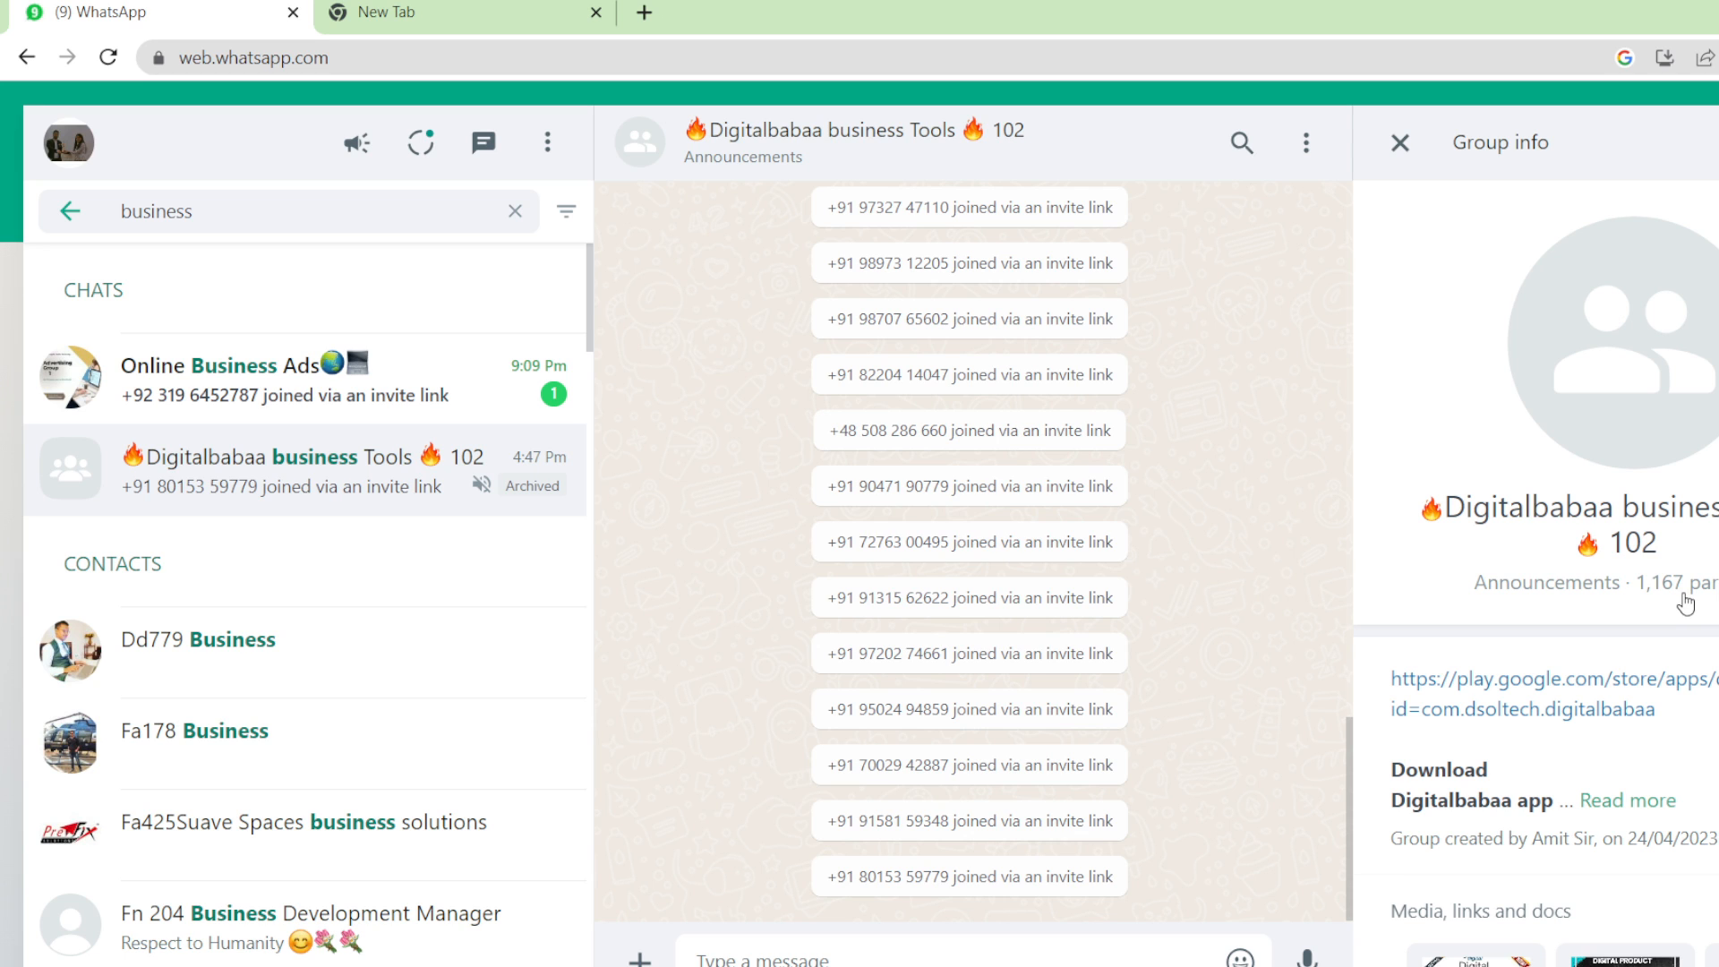
{"action": "scroll", "coordinate": [1656, 466], "scroll_direction": "down", "scroll_amount": 2}
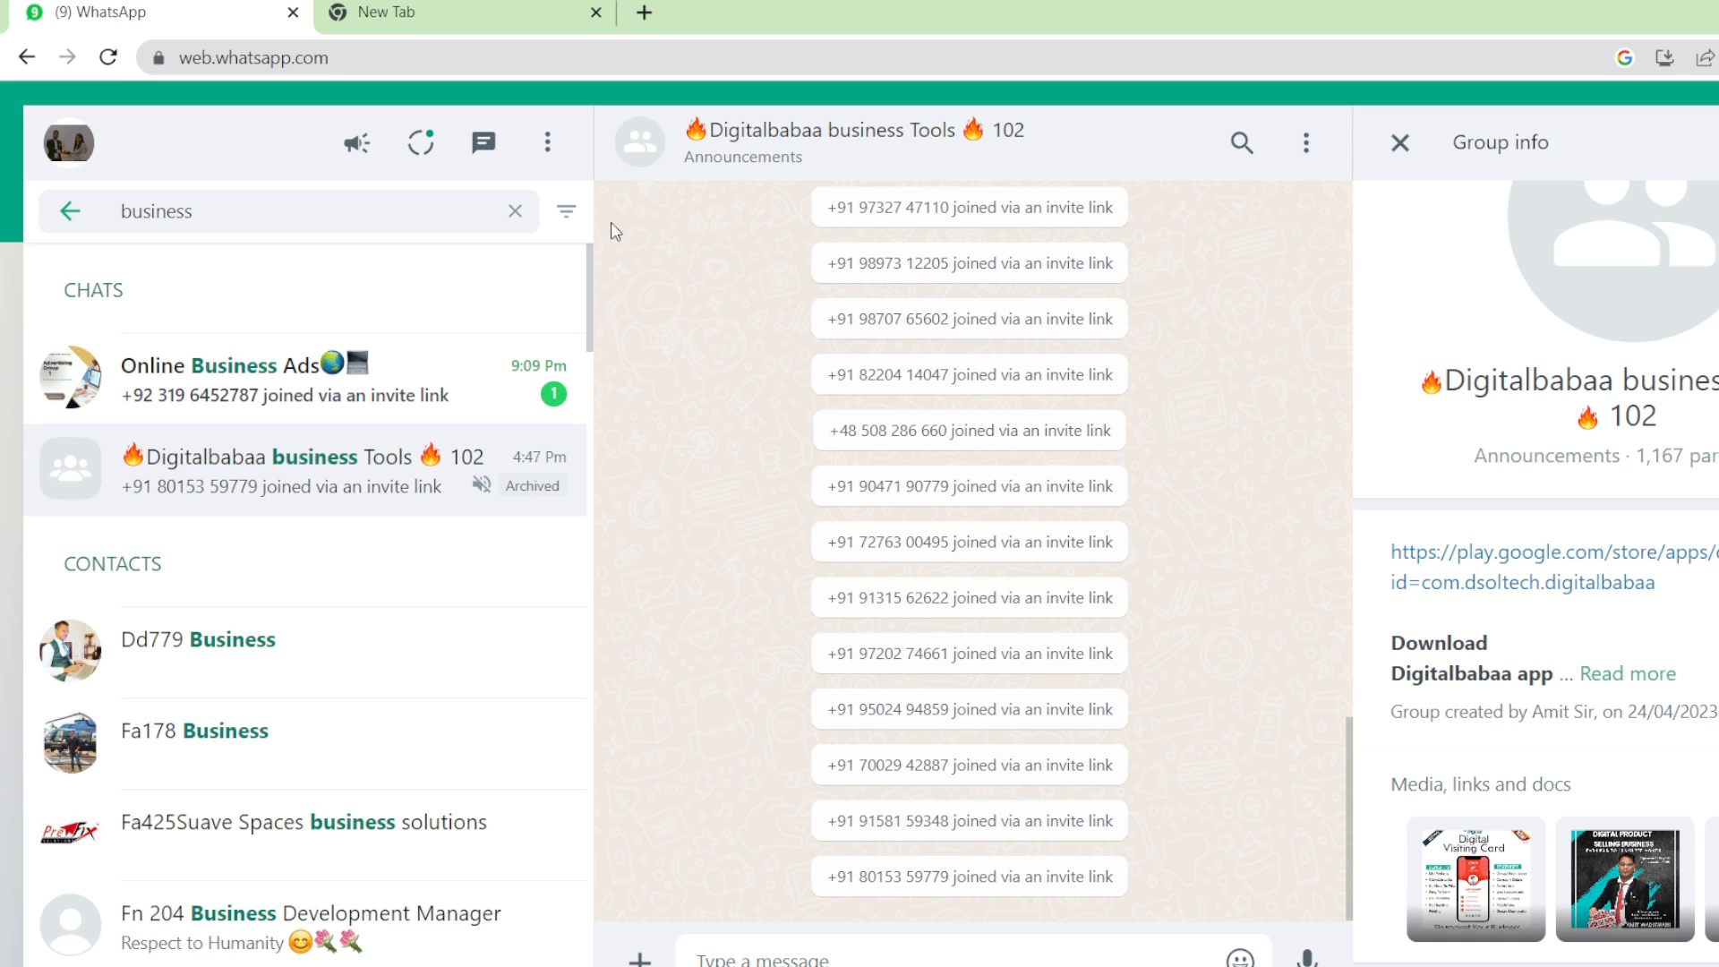
{"action": "left_click", "coordinate": [362, 8]}
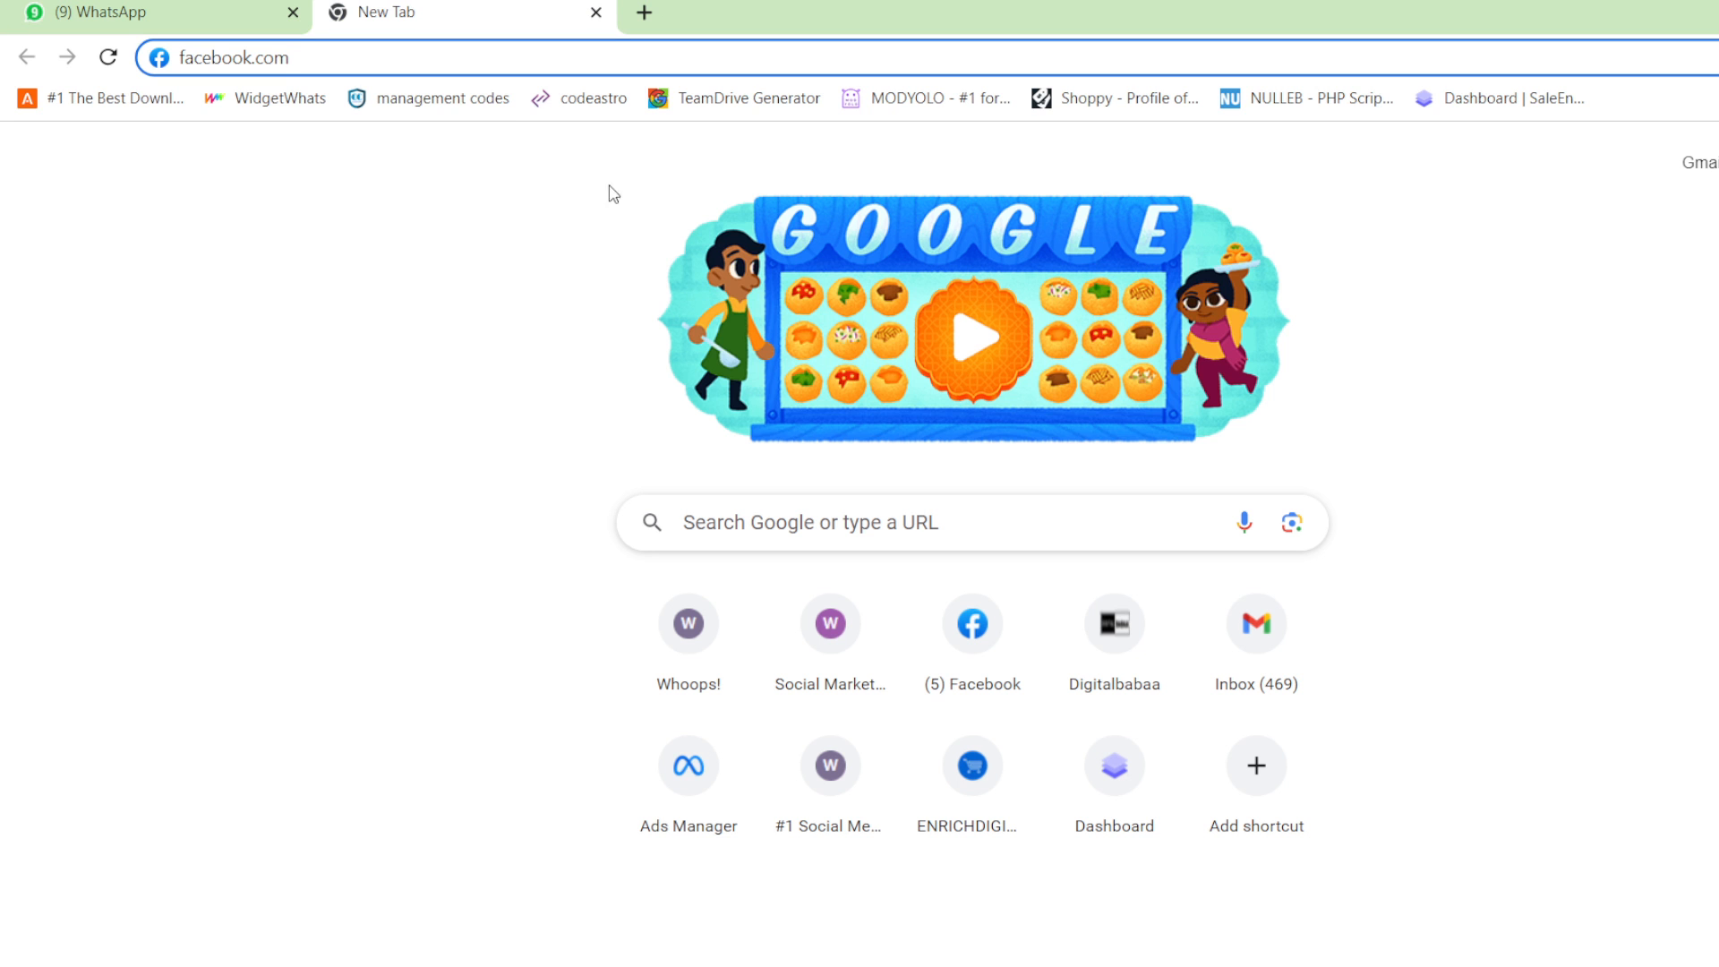
Load facebook.com and choose Ad under Create in Facebook's full menu.
{"action": "key", "text": "Return"}
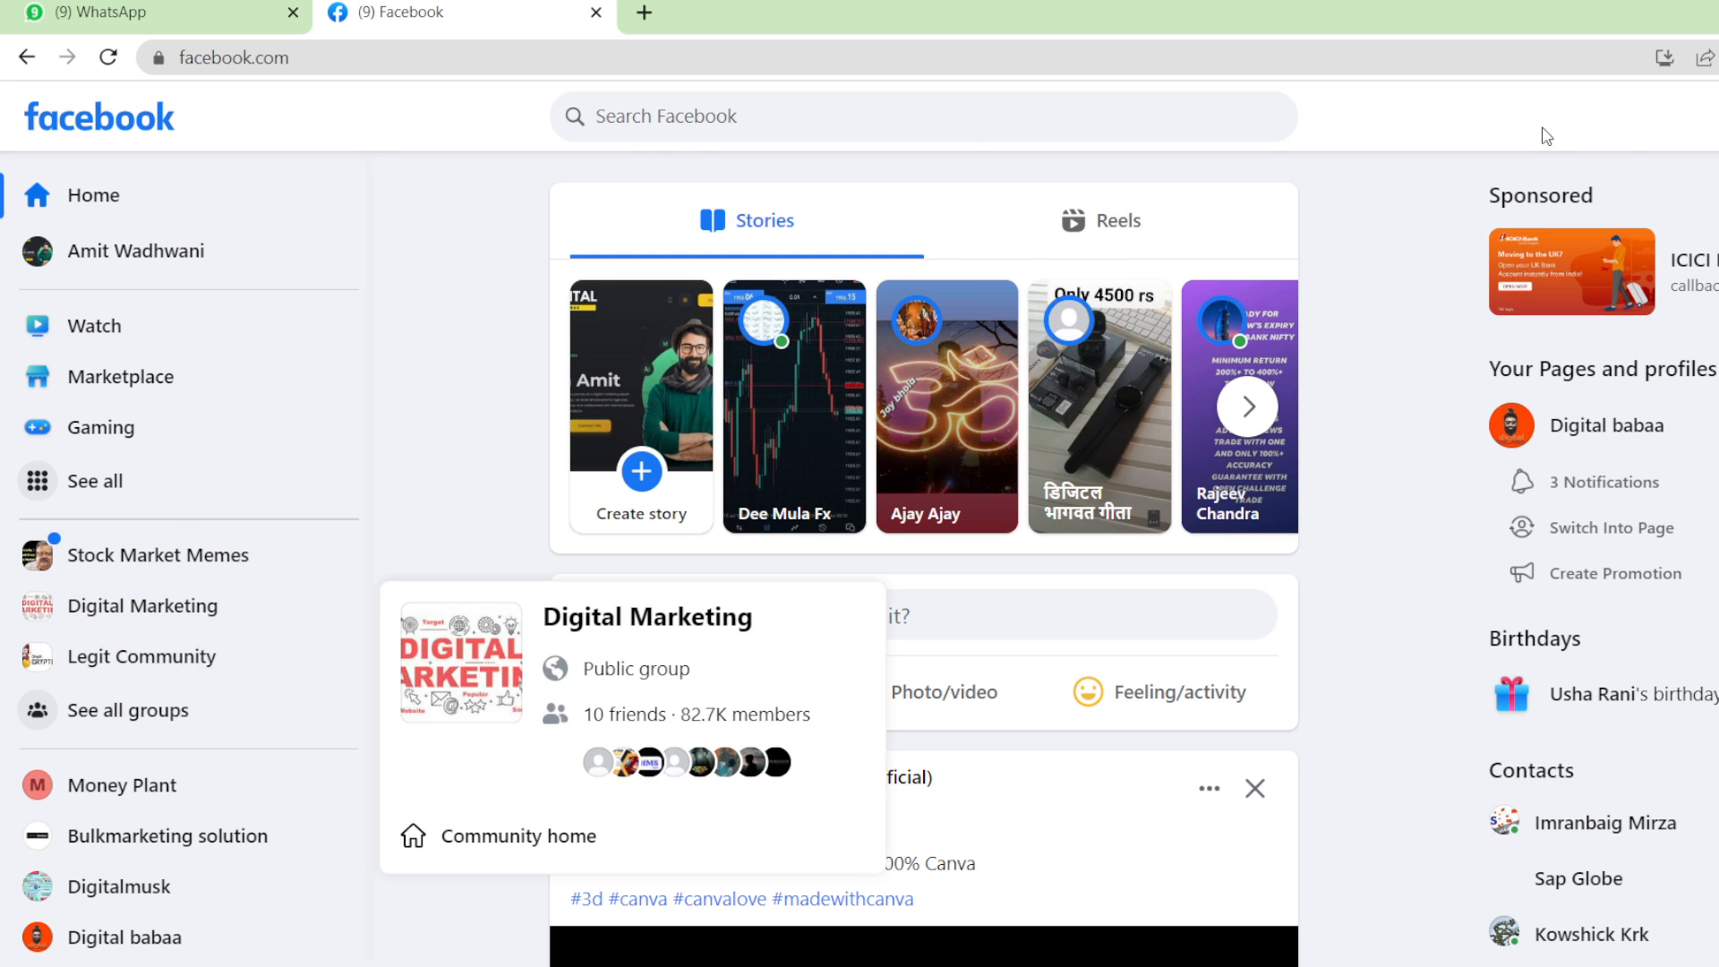
{"action": "left_click", "coordinate": [223, 472]}
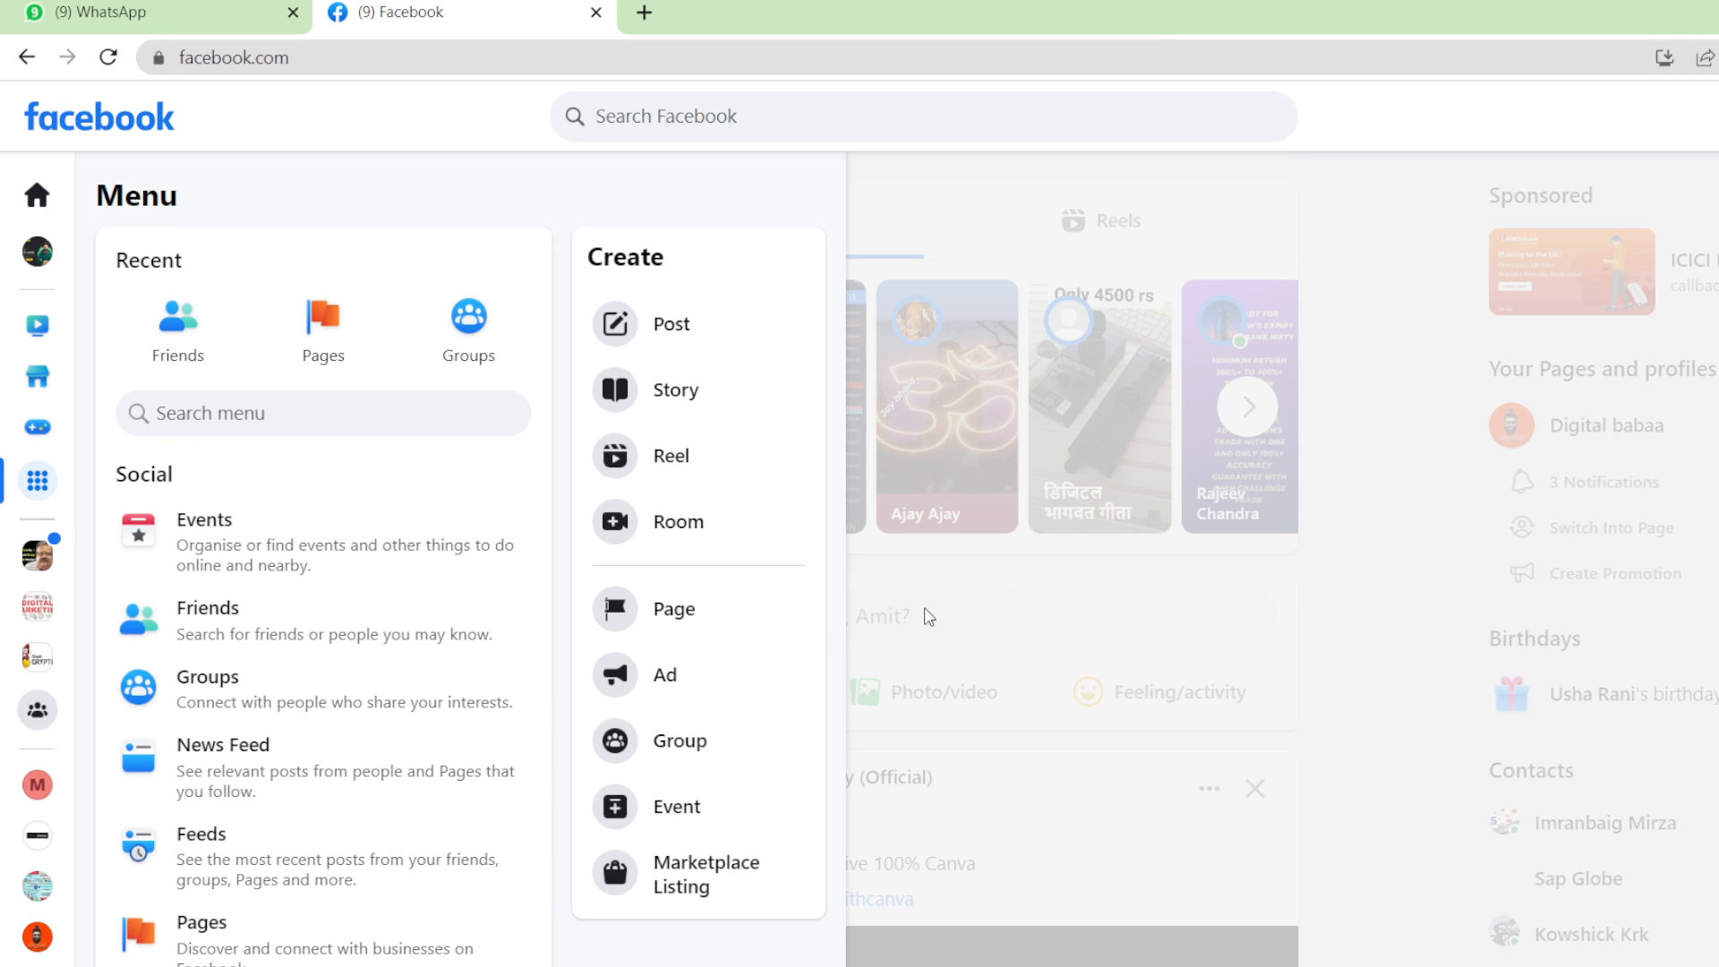
{"action": "left_click", "coordinate": [695, 671]}
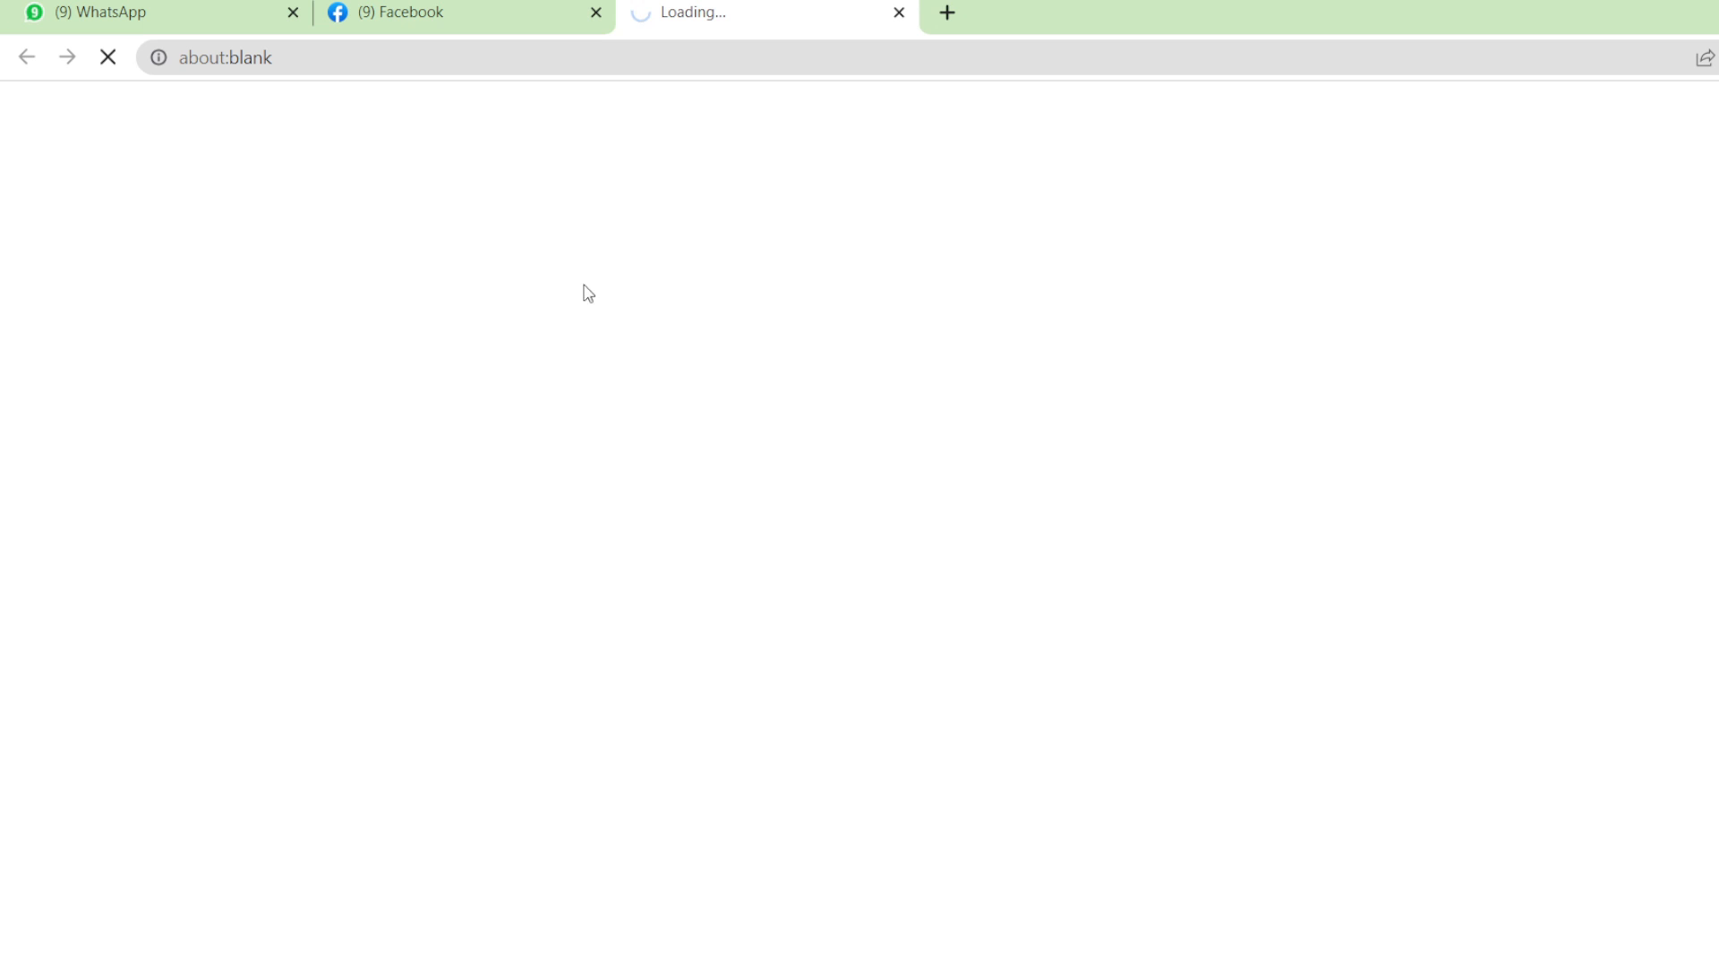
Return to the new Ads Manager tab and dismiss the Create new campaign objective dialog.
{"action": "left_click", "coordinate": [499, 10]}
{"action": "left_click", "coordinate": [795, 7]}
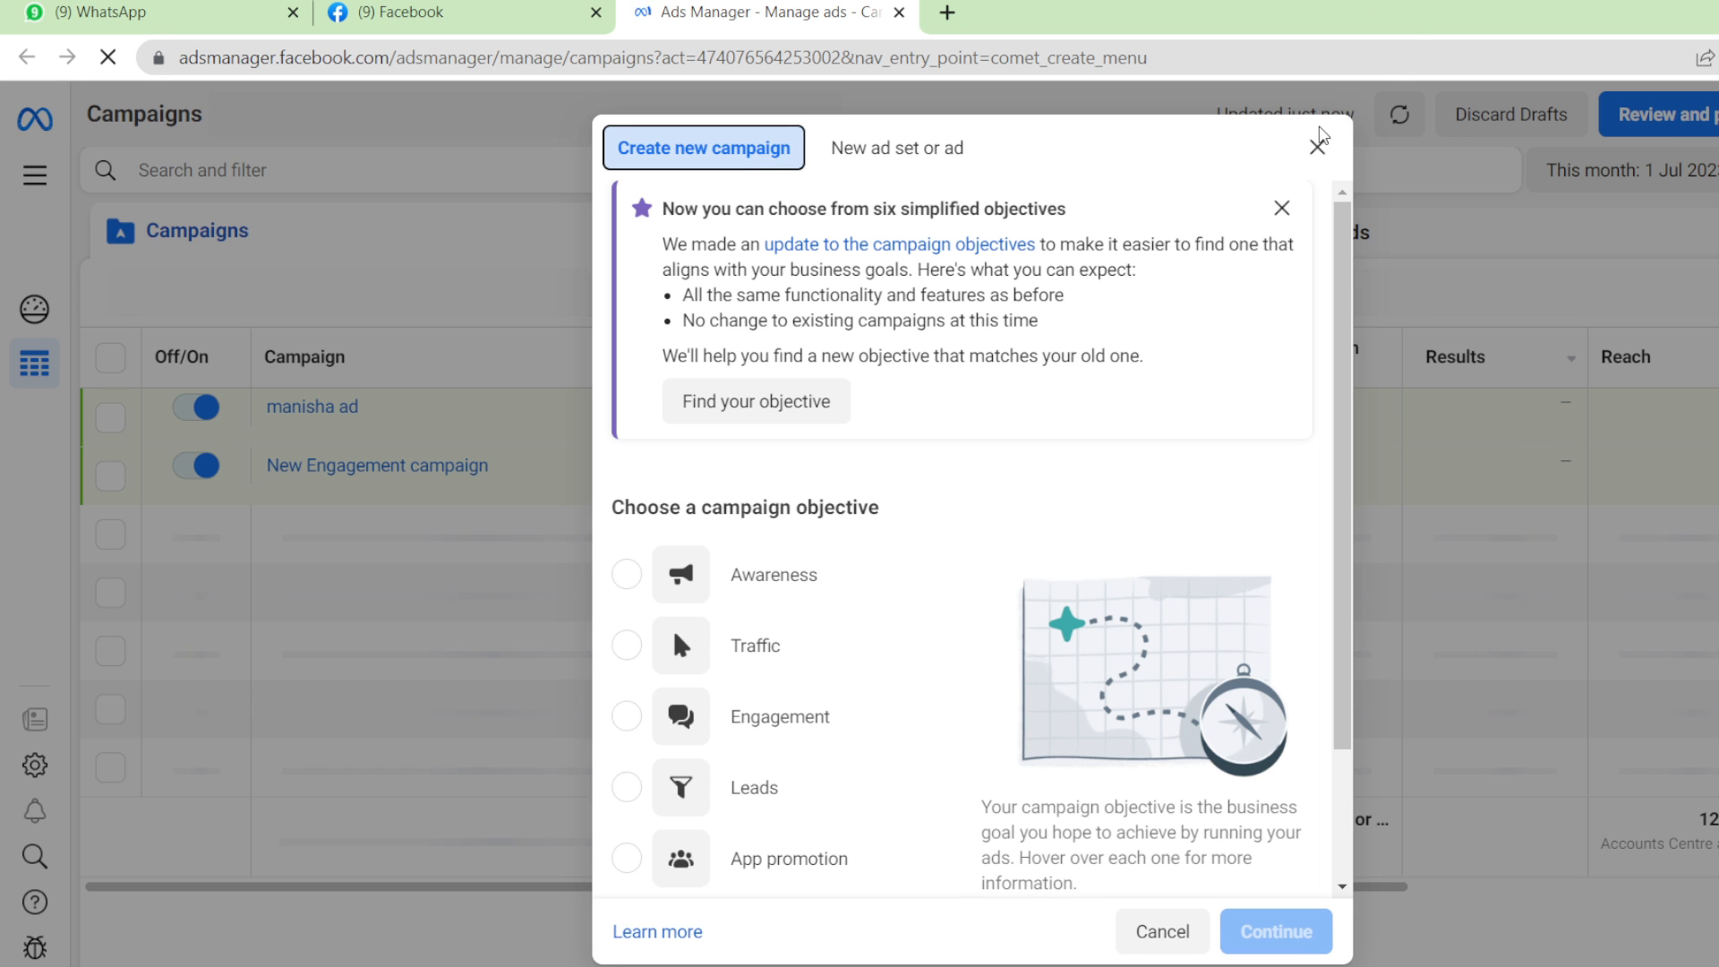
{"action": "left_click", "coordinate": [1320, 150]}
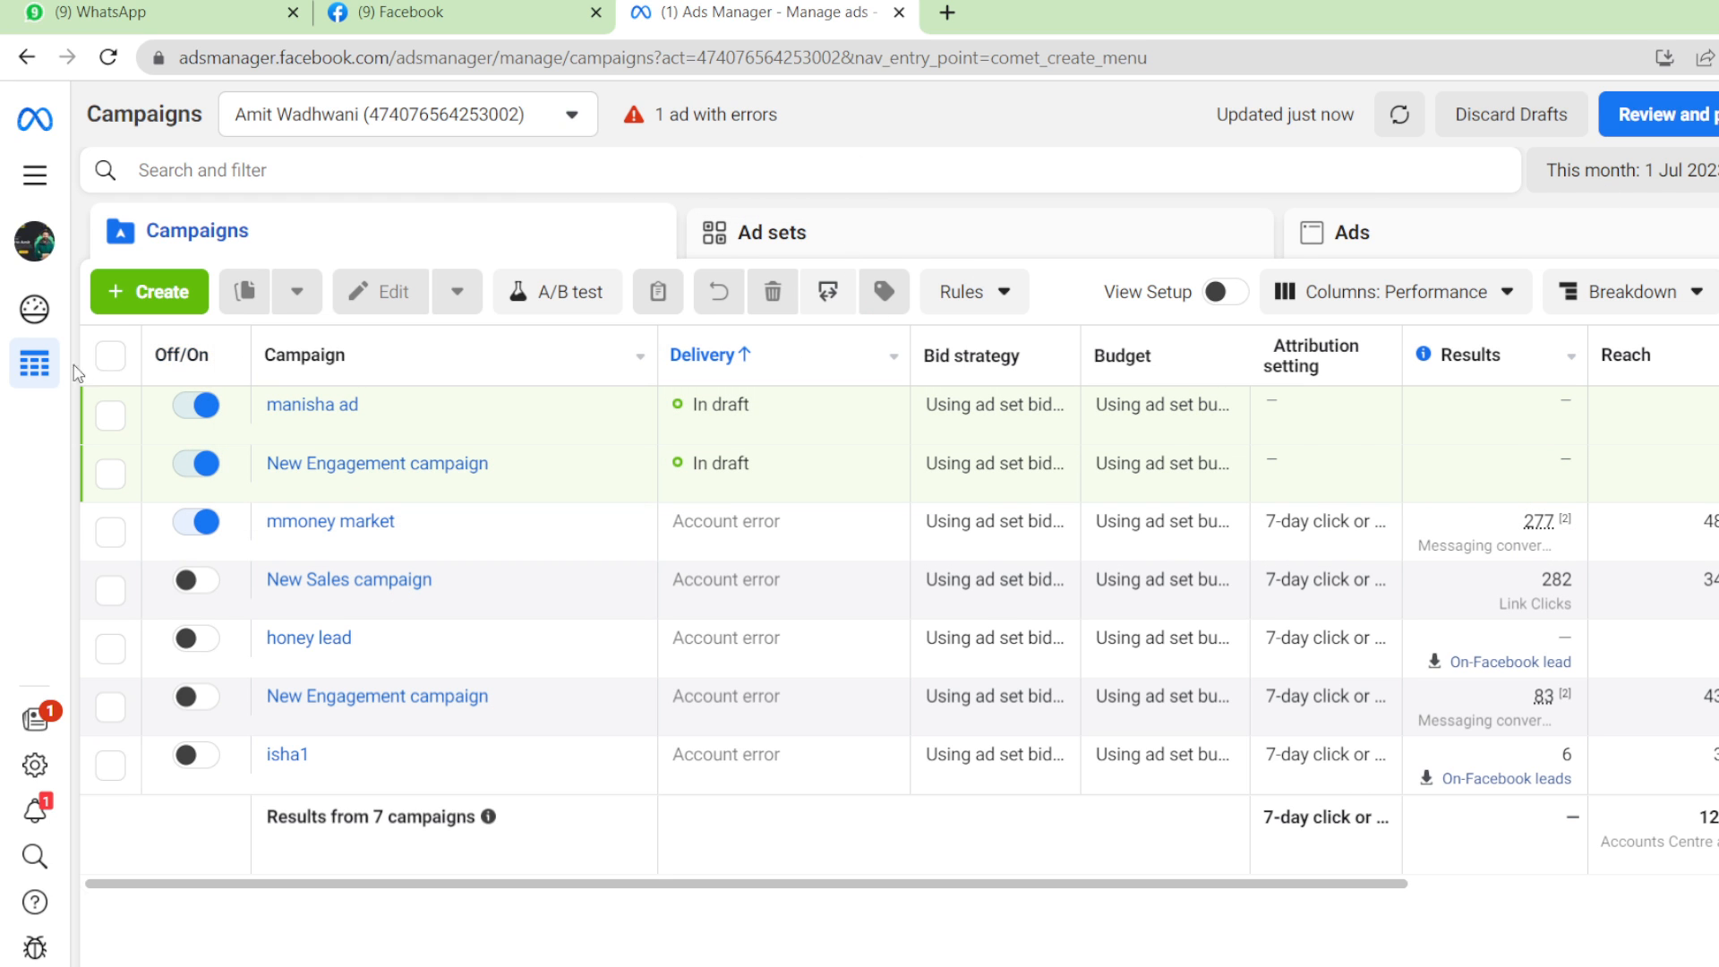
{"action": "left_click", "coordinate": [34, 175]}
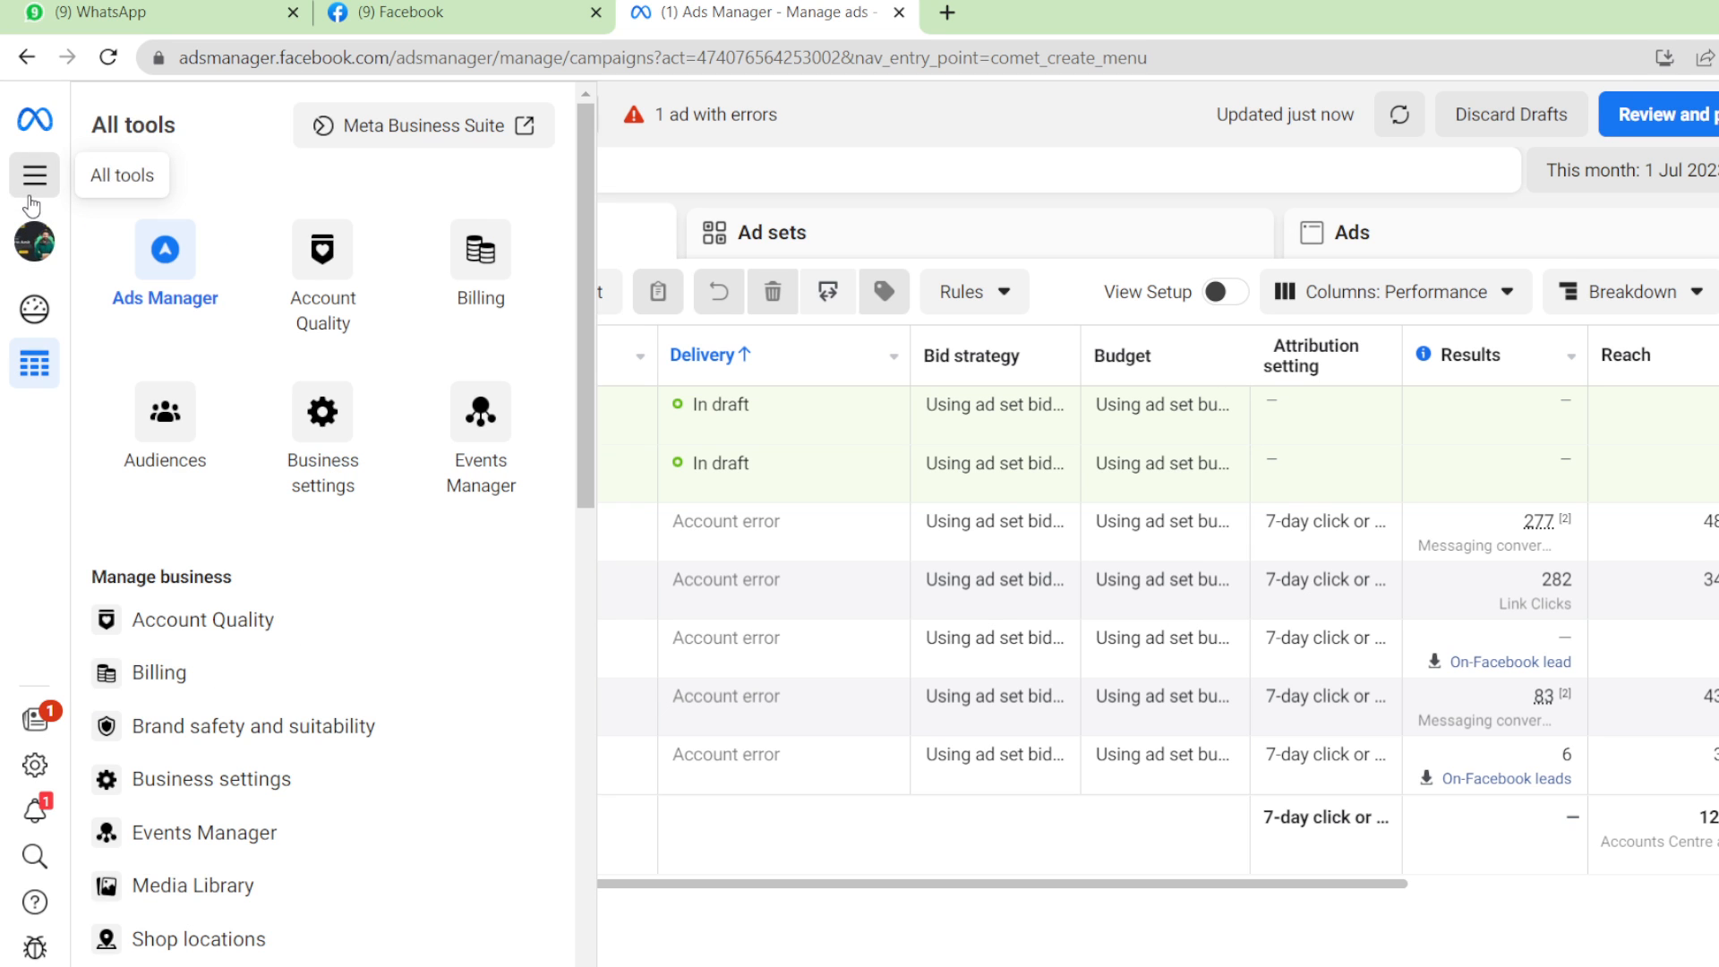
{"action": "left_click", "coordinate": [208, 682]}
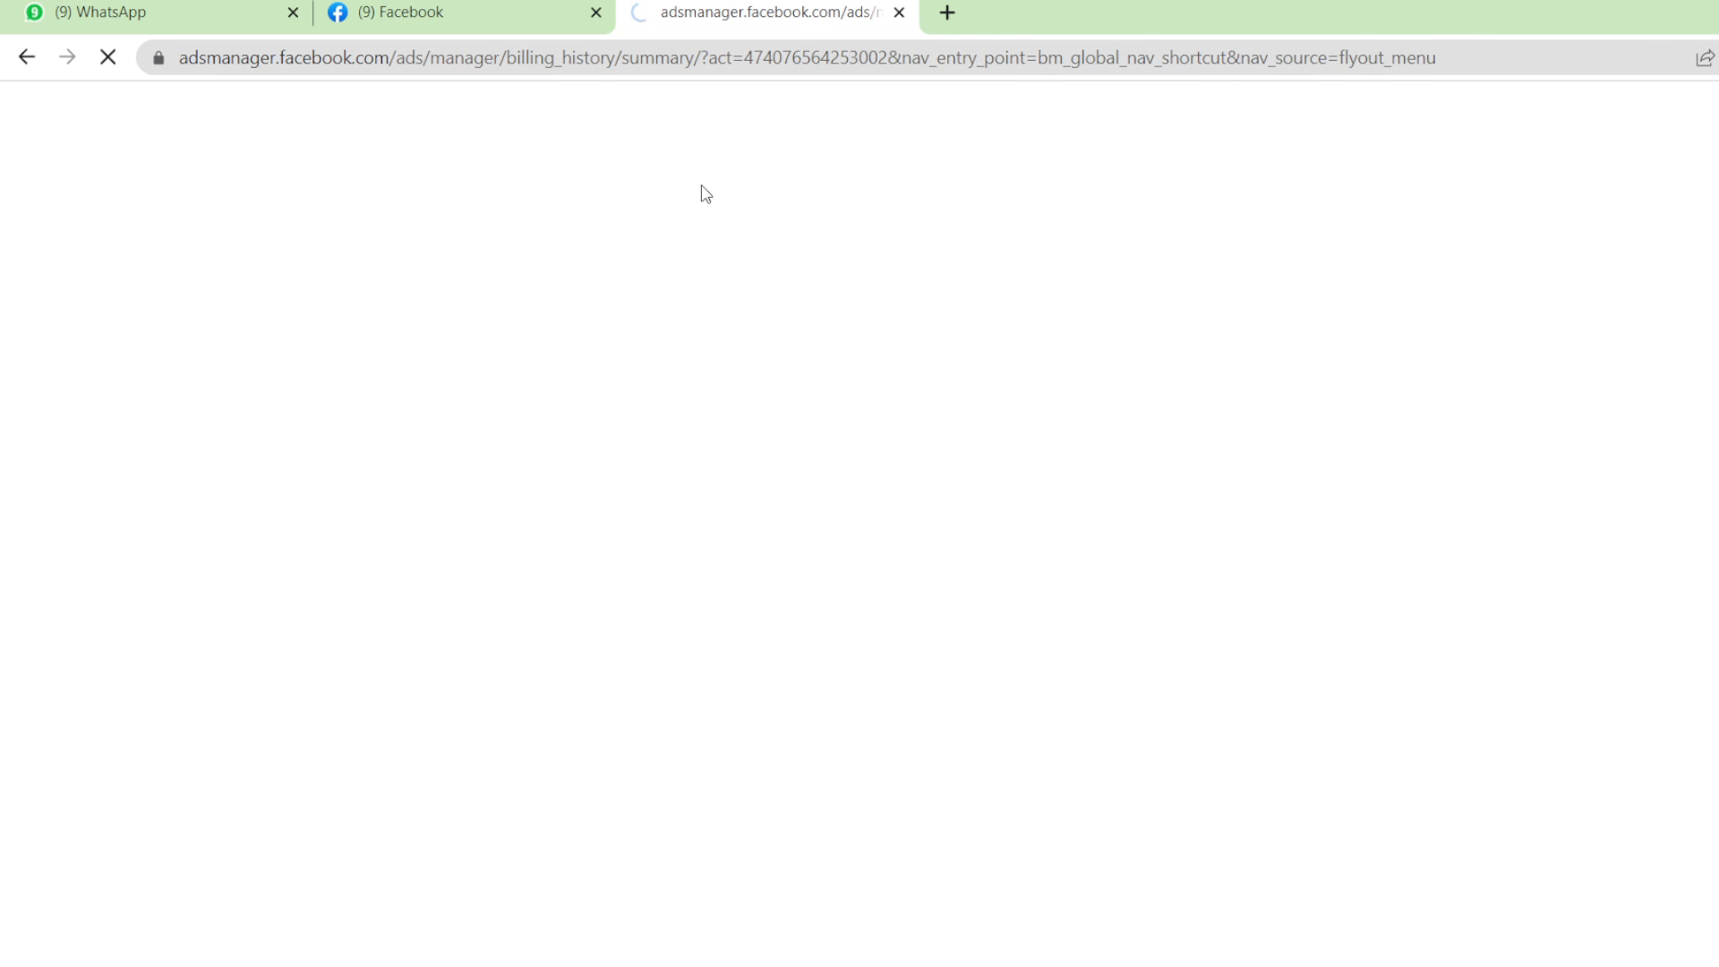
{"action": "left_click", "coordinate": [526, 7]}
{"action": "left_click", "coordinate": [815, 7]}
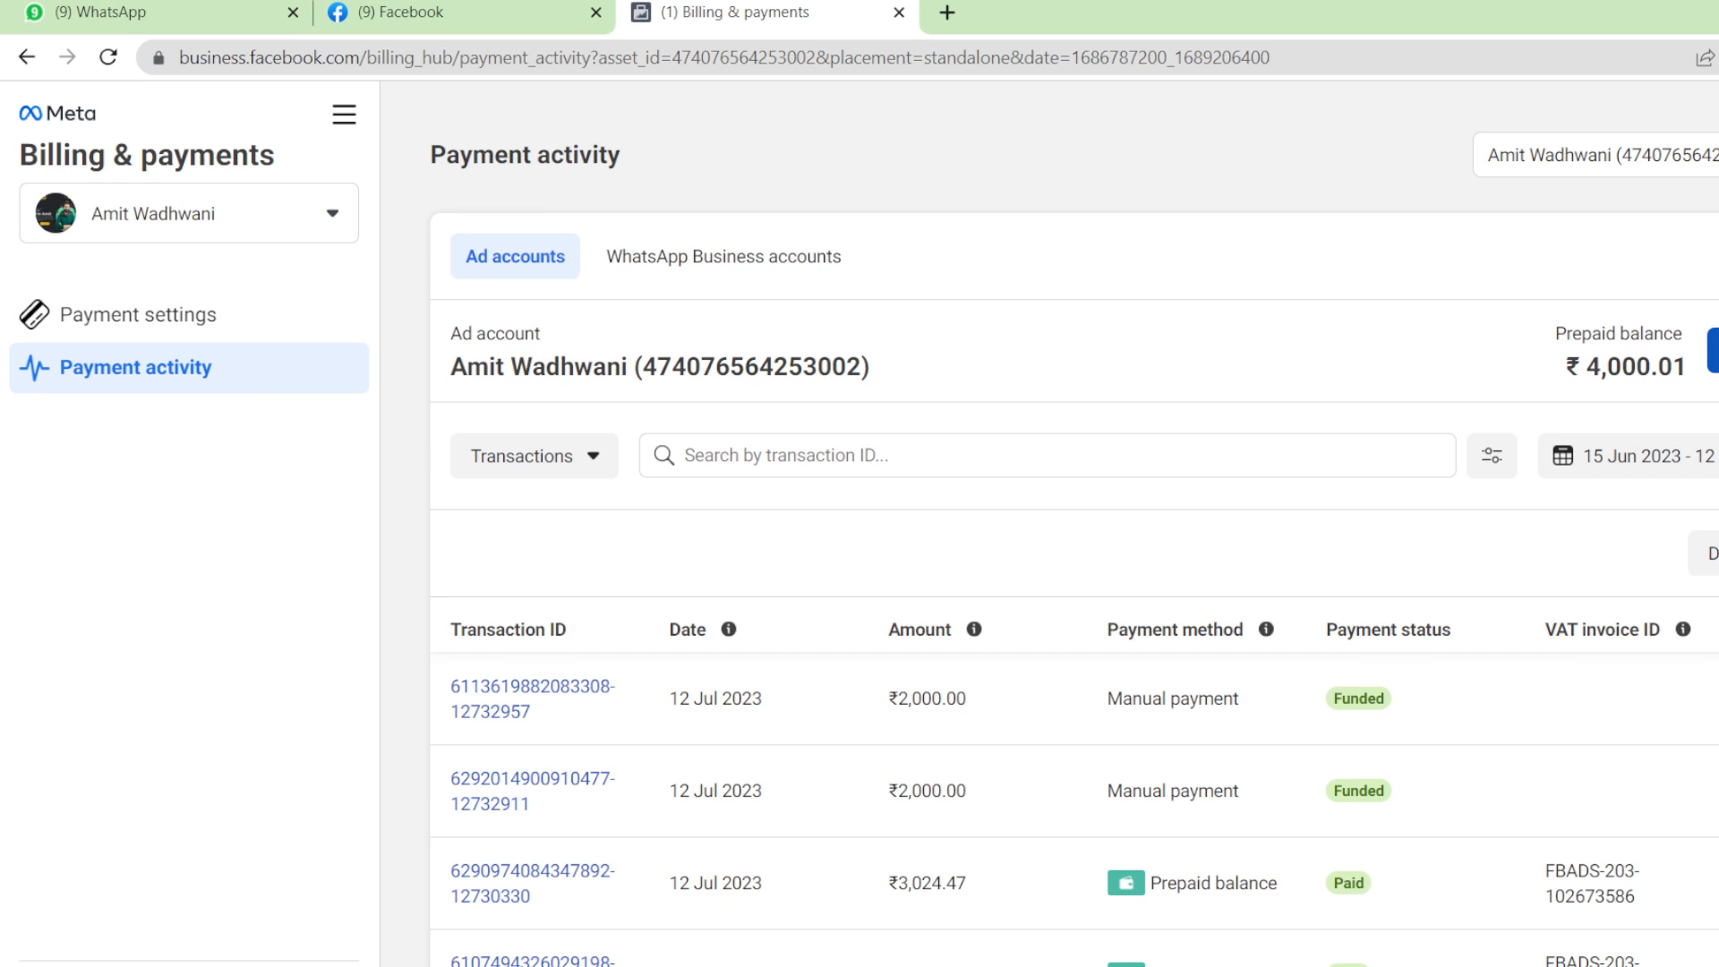
{"action": "left_click", "coordinate": [1714, 350]}
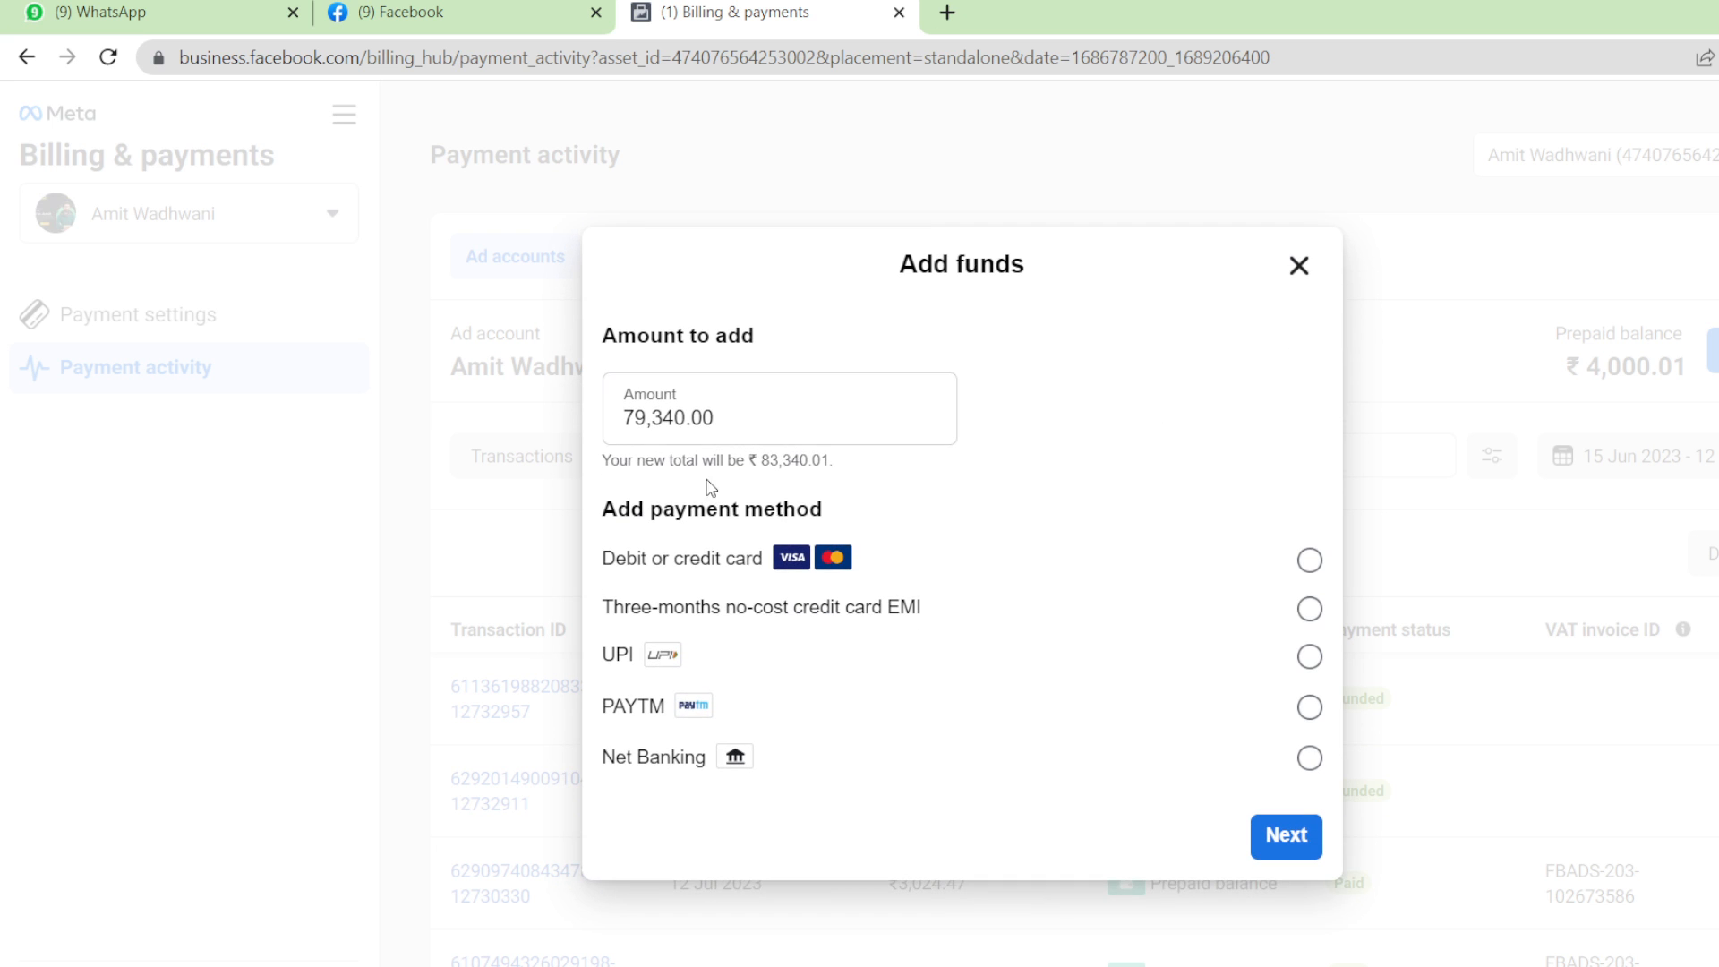
{"action": "left_click", "coordinate": [731, 419]}
{"action": "key", "text": "BackSpace"}
{"action": "key", "text": "BackSpace"}
{"action": "key", "text": "BackSpace"}
{"action": "key", "text": "BackSpace"}
{"action": "key", "text": "BackSpace"}
{"action": "key", "text": "BackSpace"}
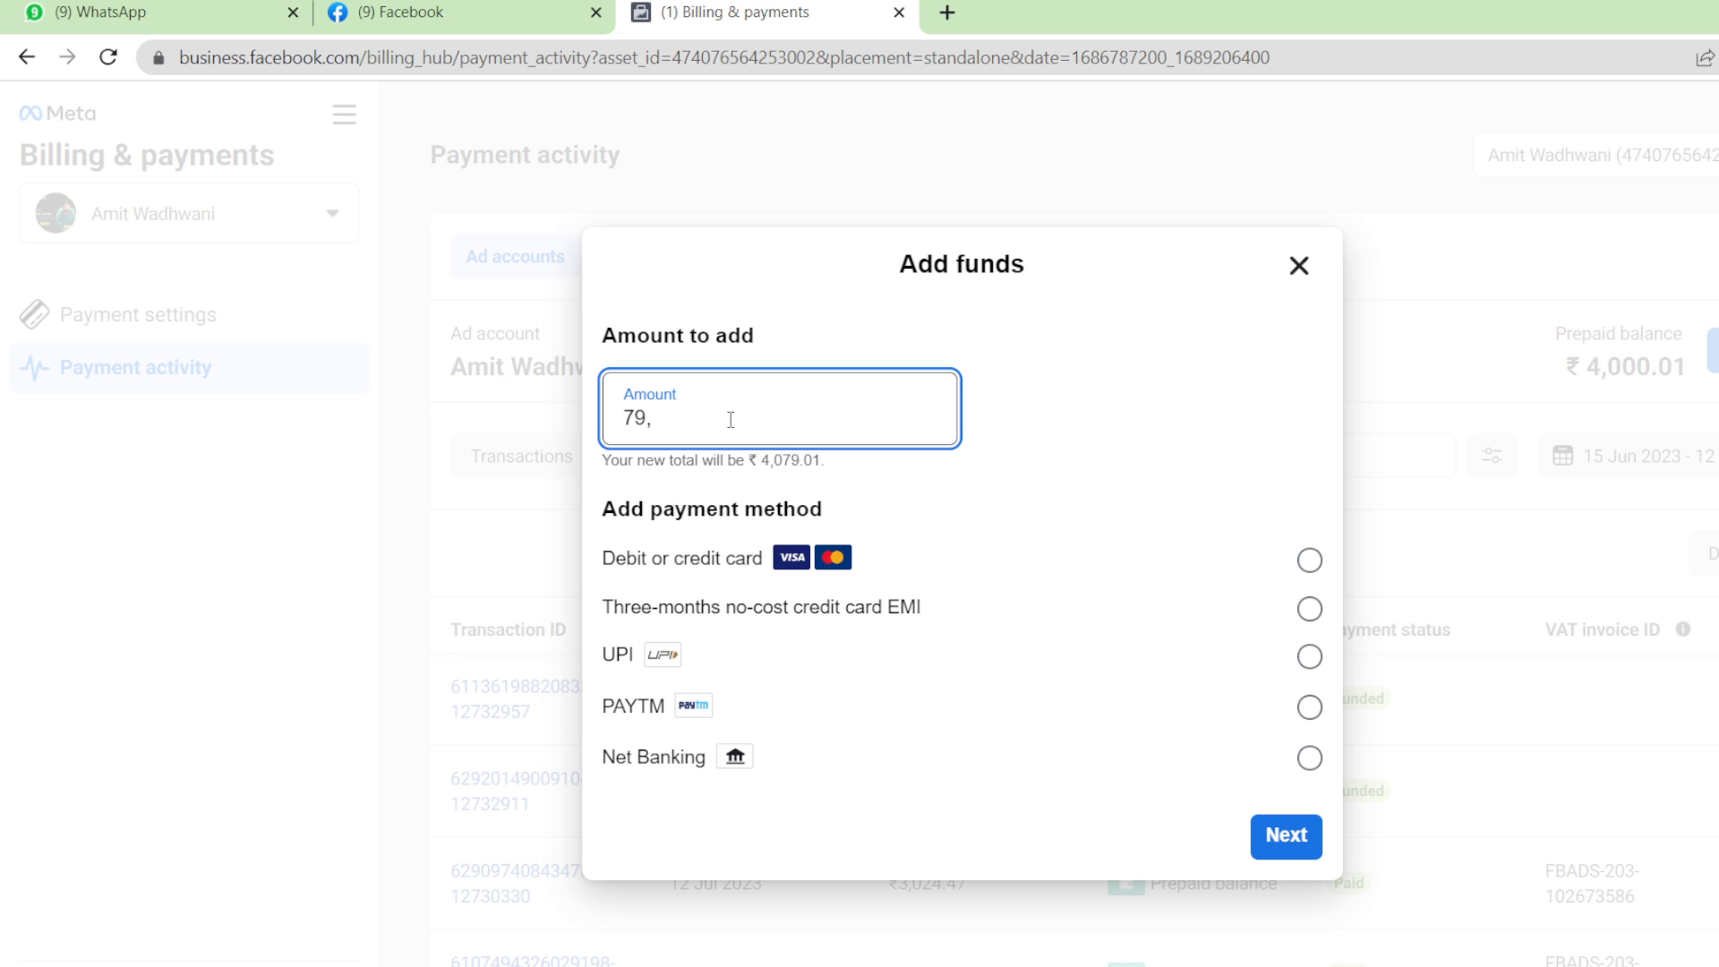
{"action": "type", "text": "200"}
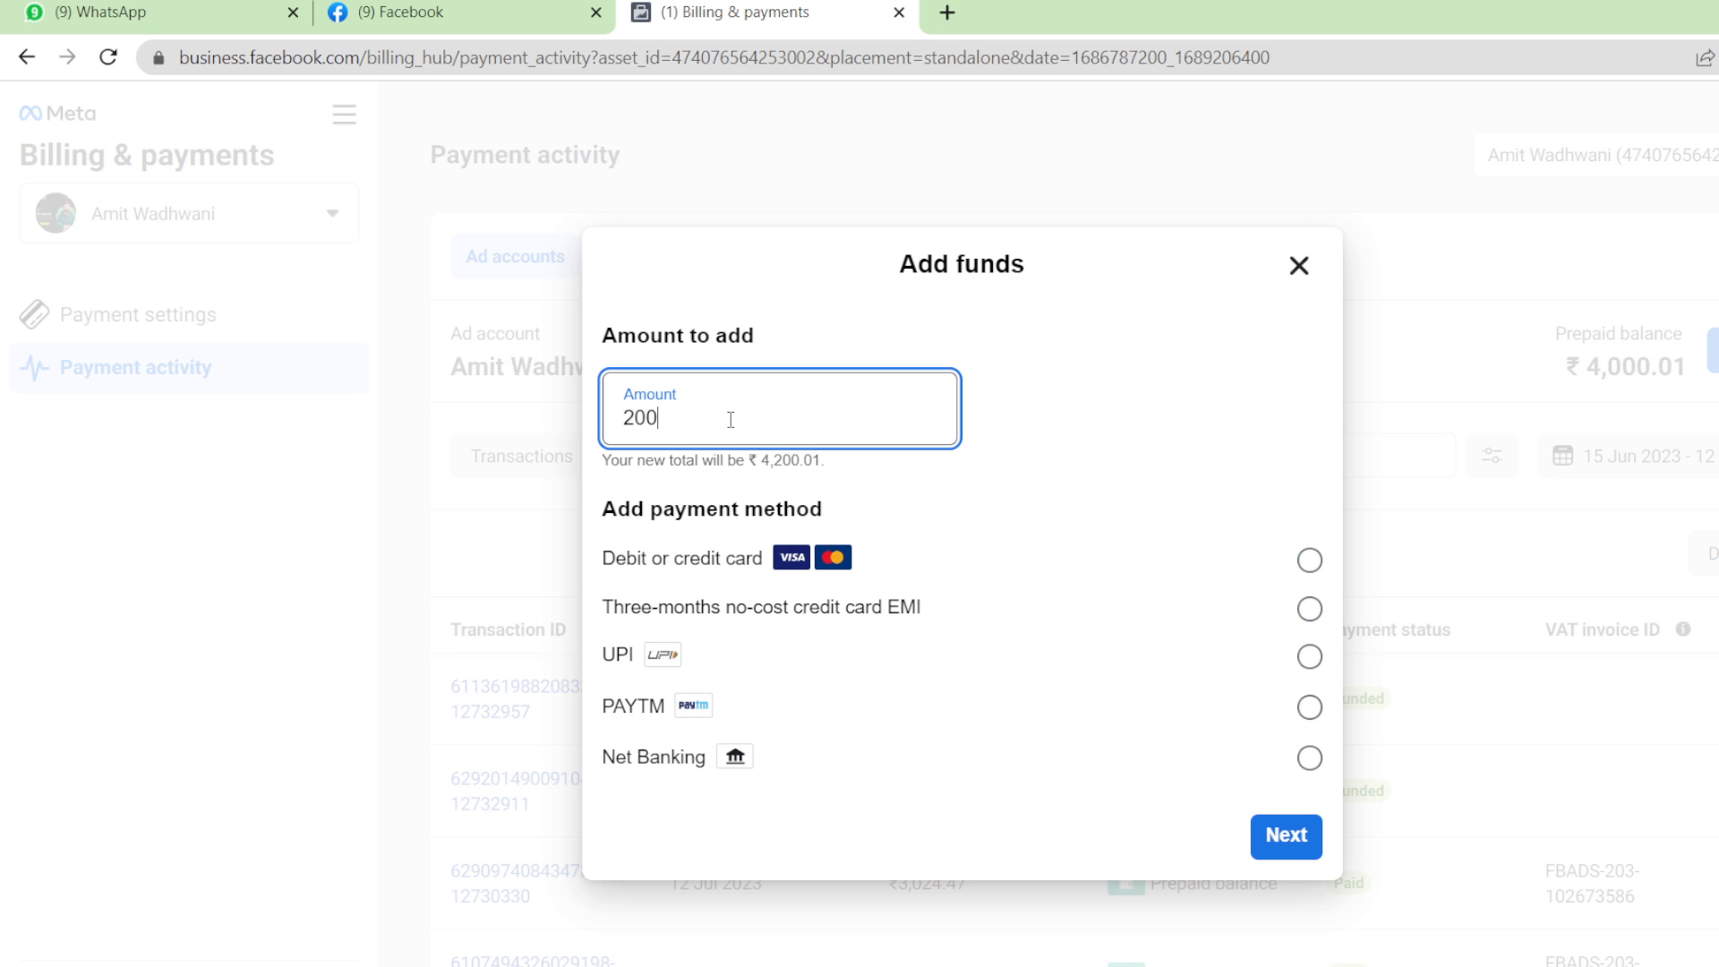
{"action": "left_click", "coordinate": [736, 668]}
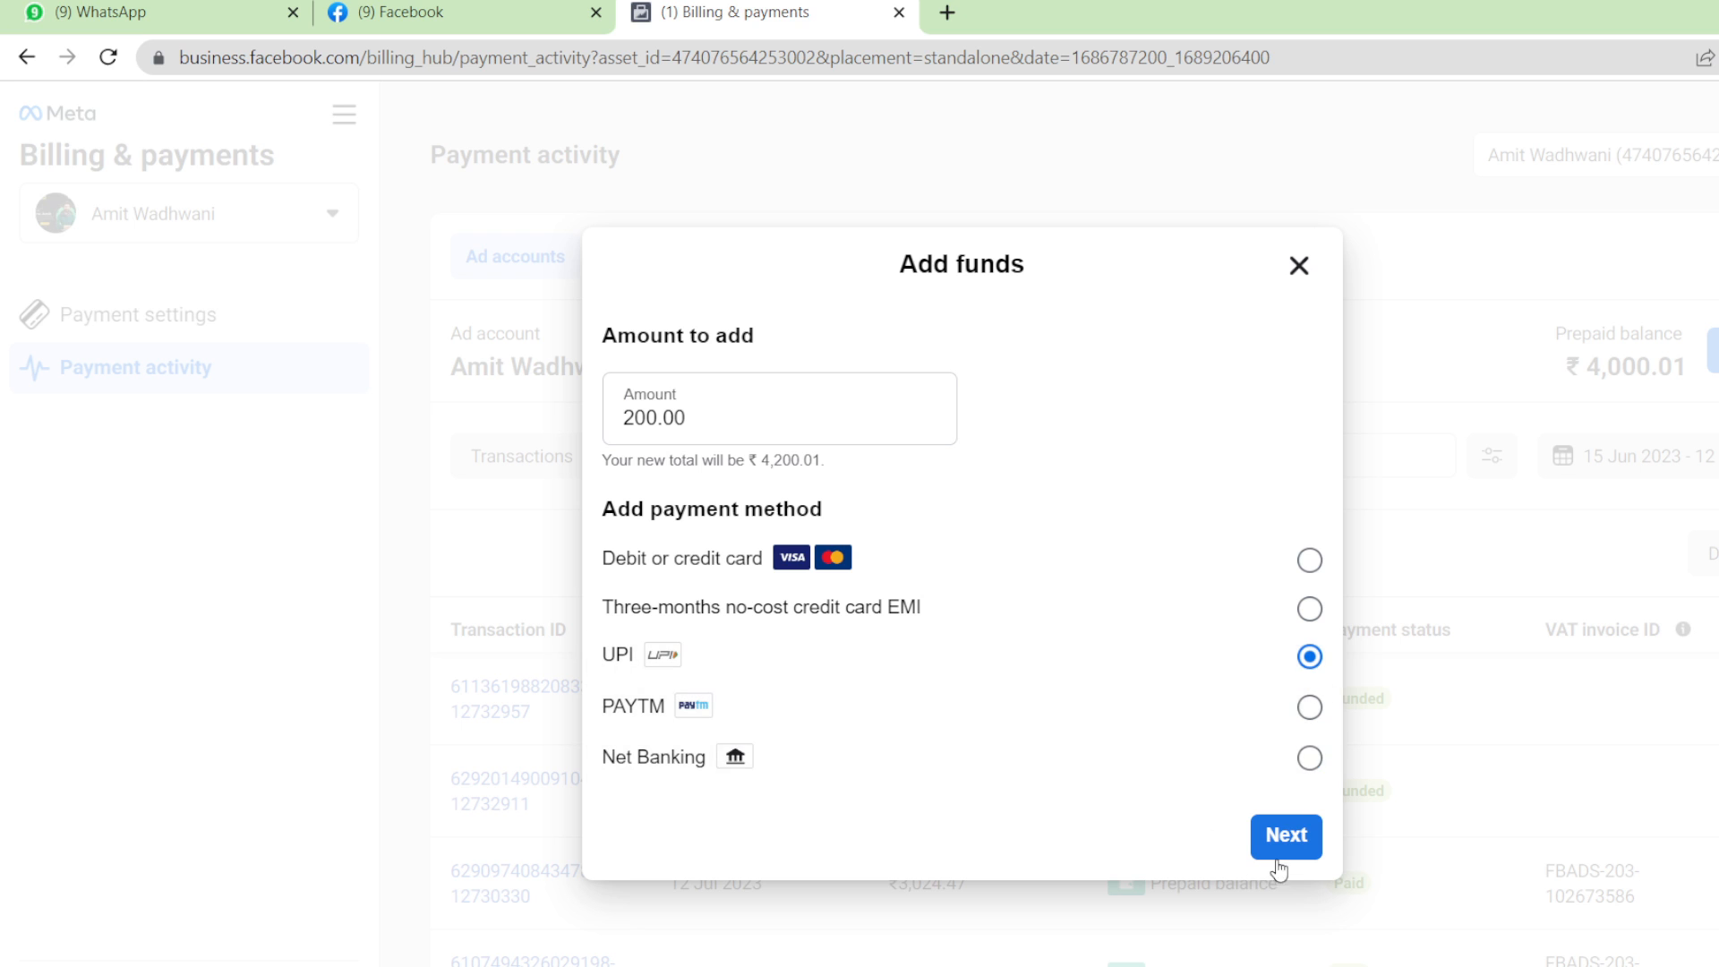
{"action": "left_click", "coordinate": [1300, 264]}
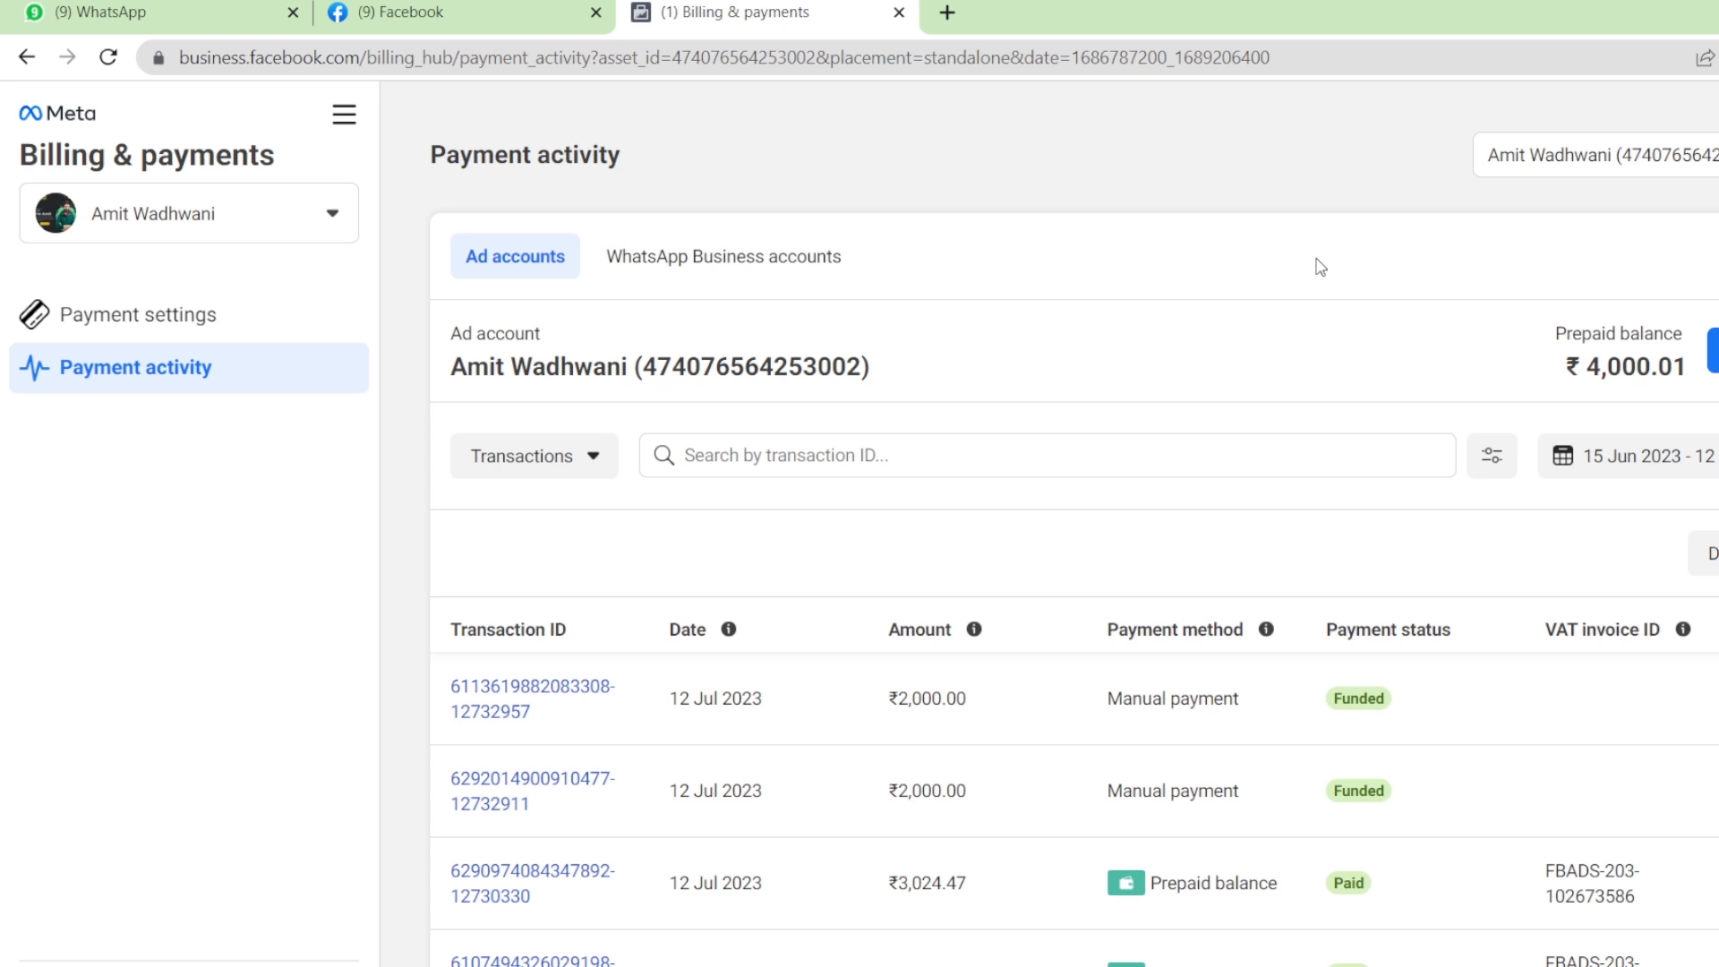
{"action": "left_click", "coordinate": [26, 57]}
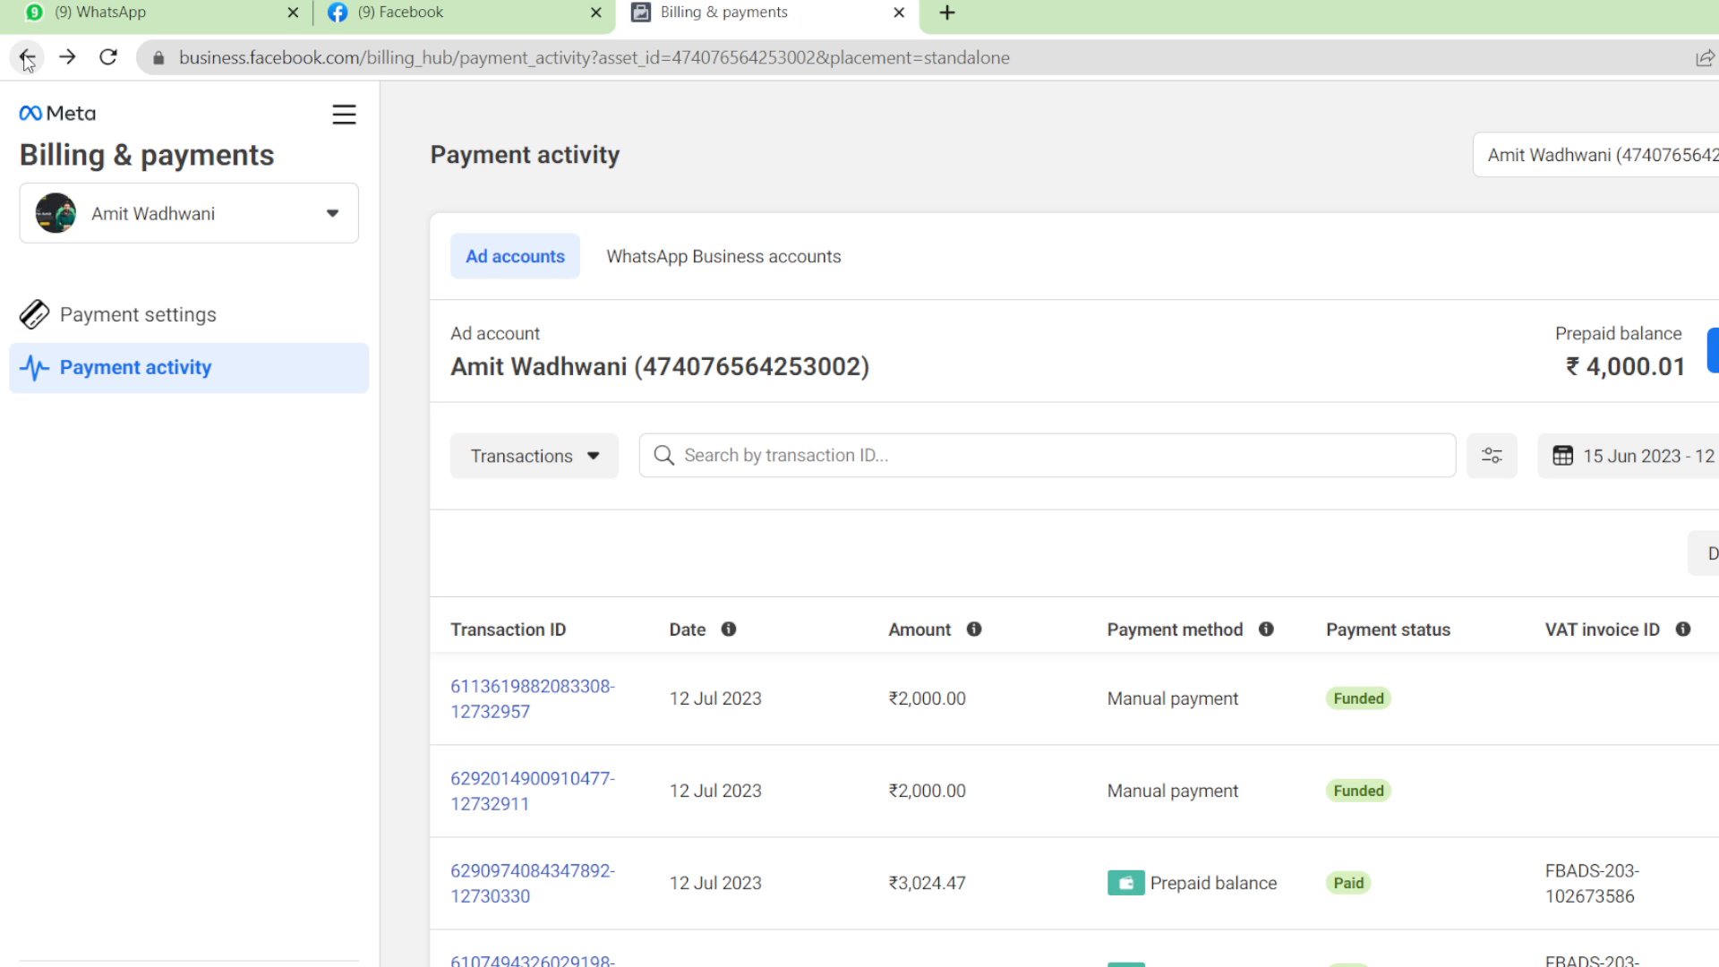
{"action": "left_click", "coordinate": [27, 57]}
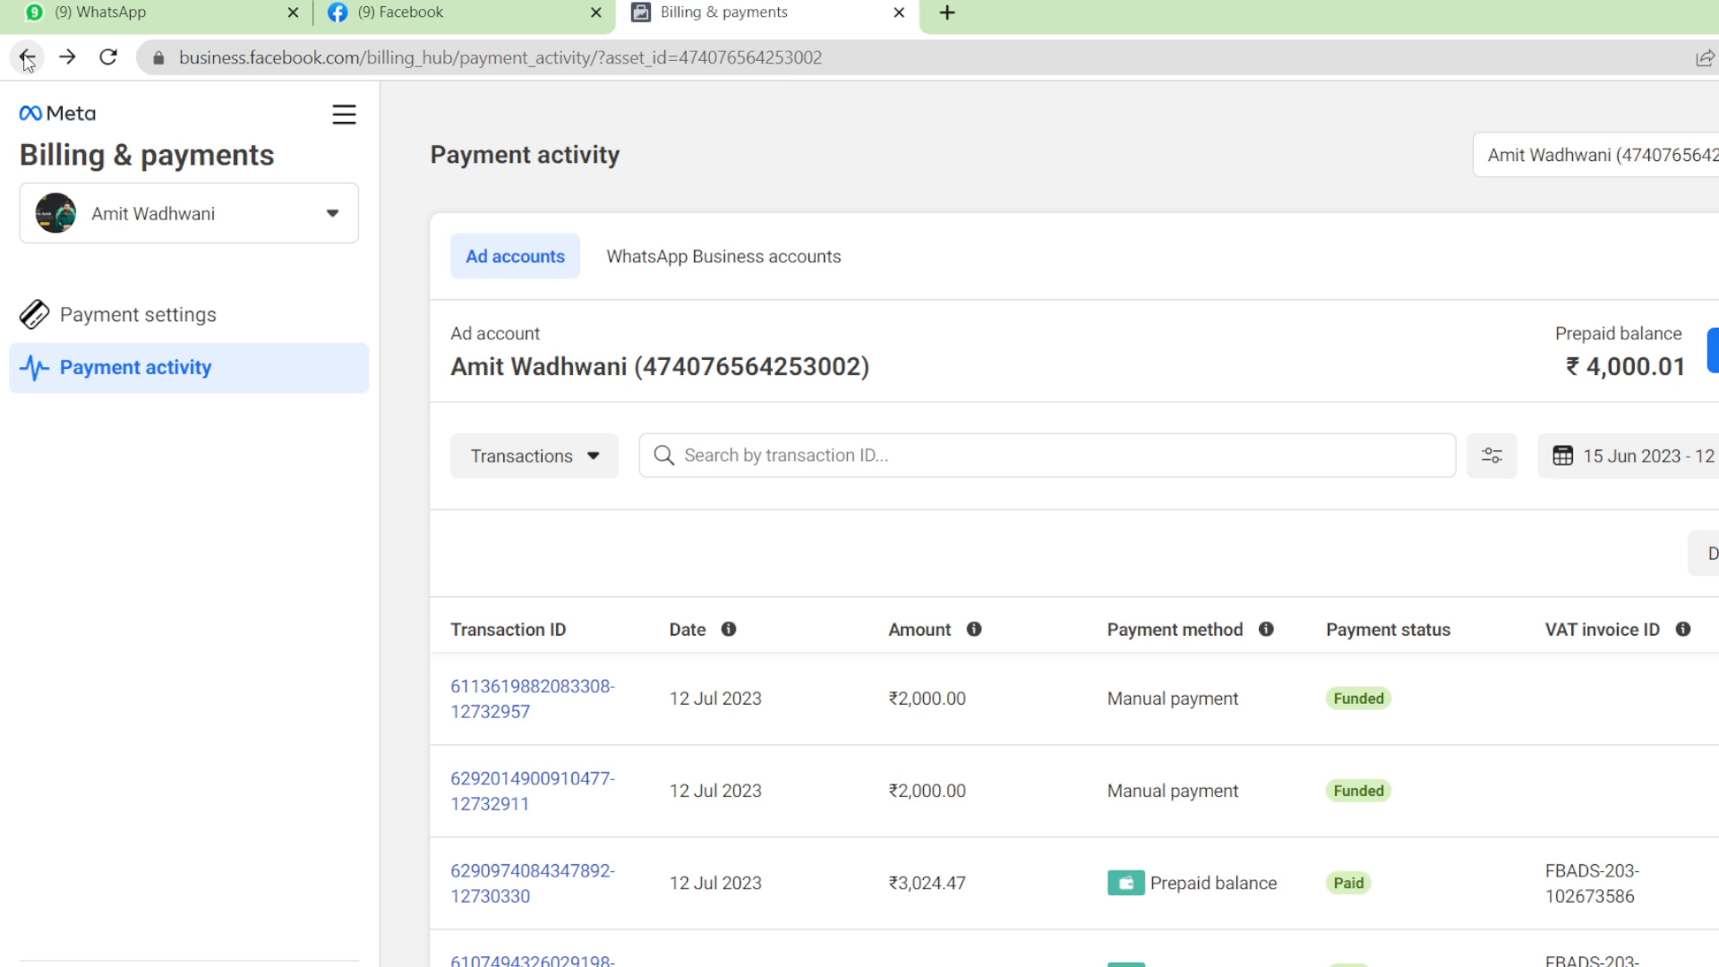
{"action": "left_click", "coordinate": [27, 57]}
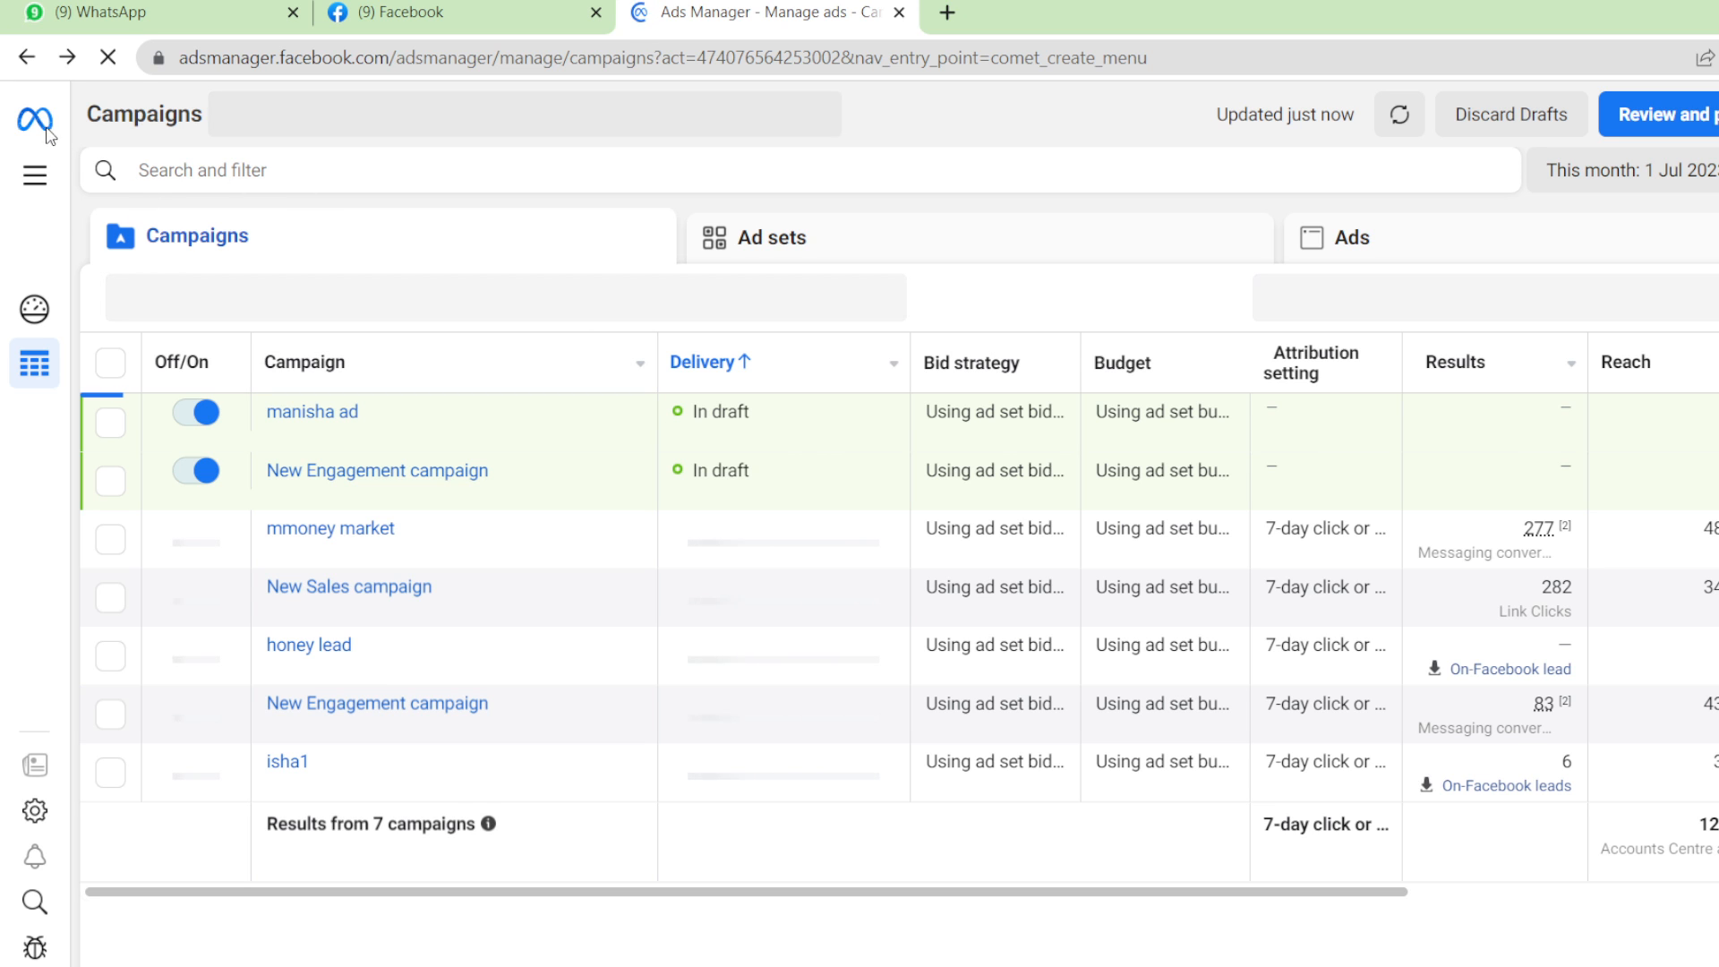
Open the Ads Manager account overview from the All tools list.
{"action": "left_click", "coordinate": [36, 177]}
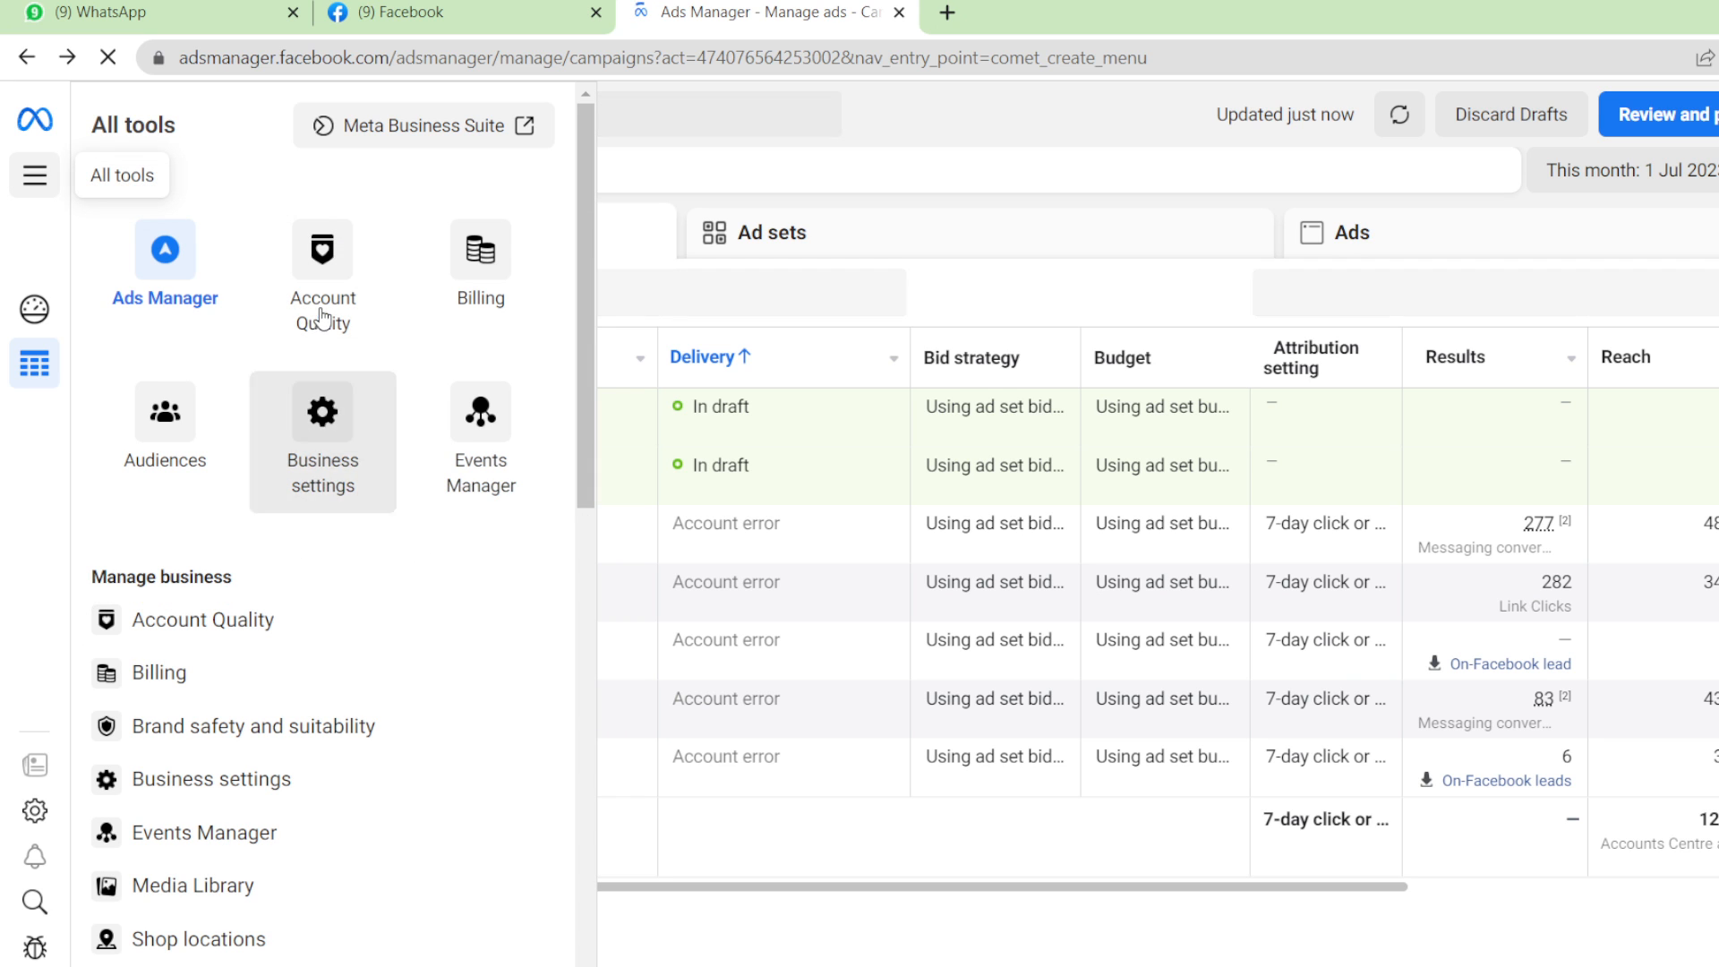
{"action": "left_click", "coordinate": [196, 280]}
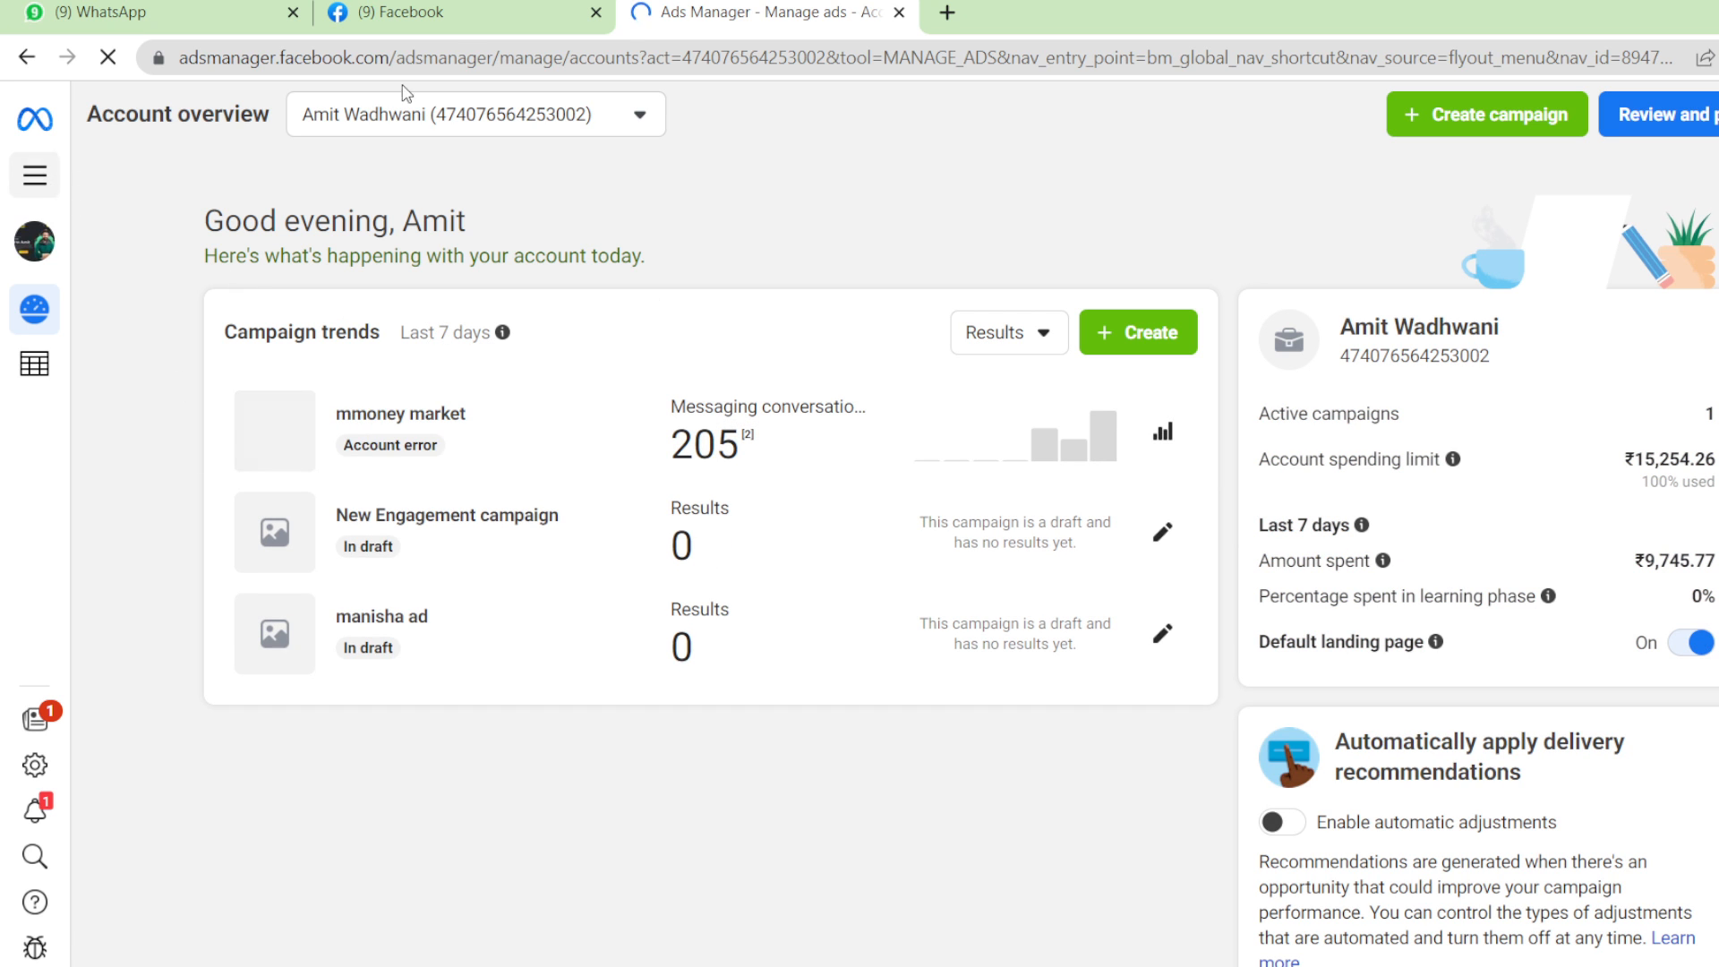
{"action": "left_click", "coordinate": [465, 14]}
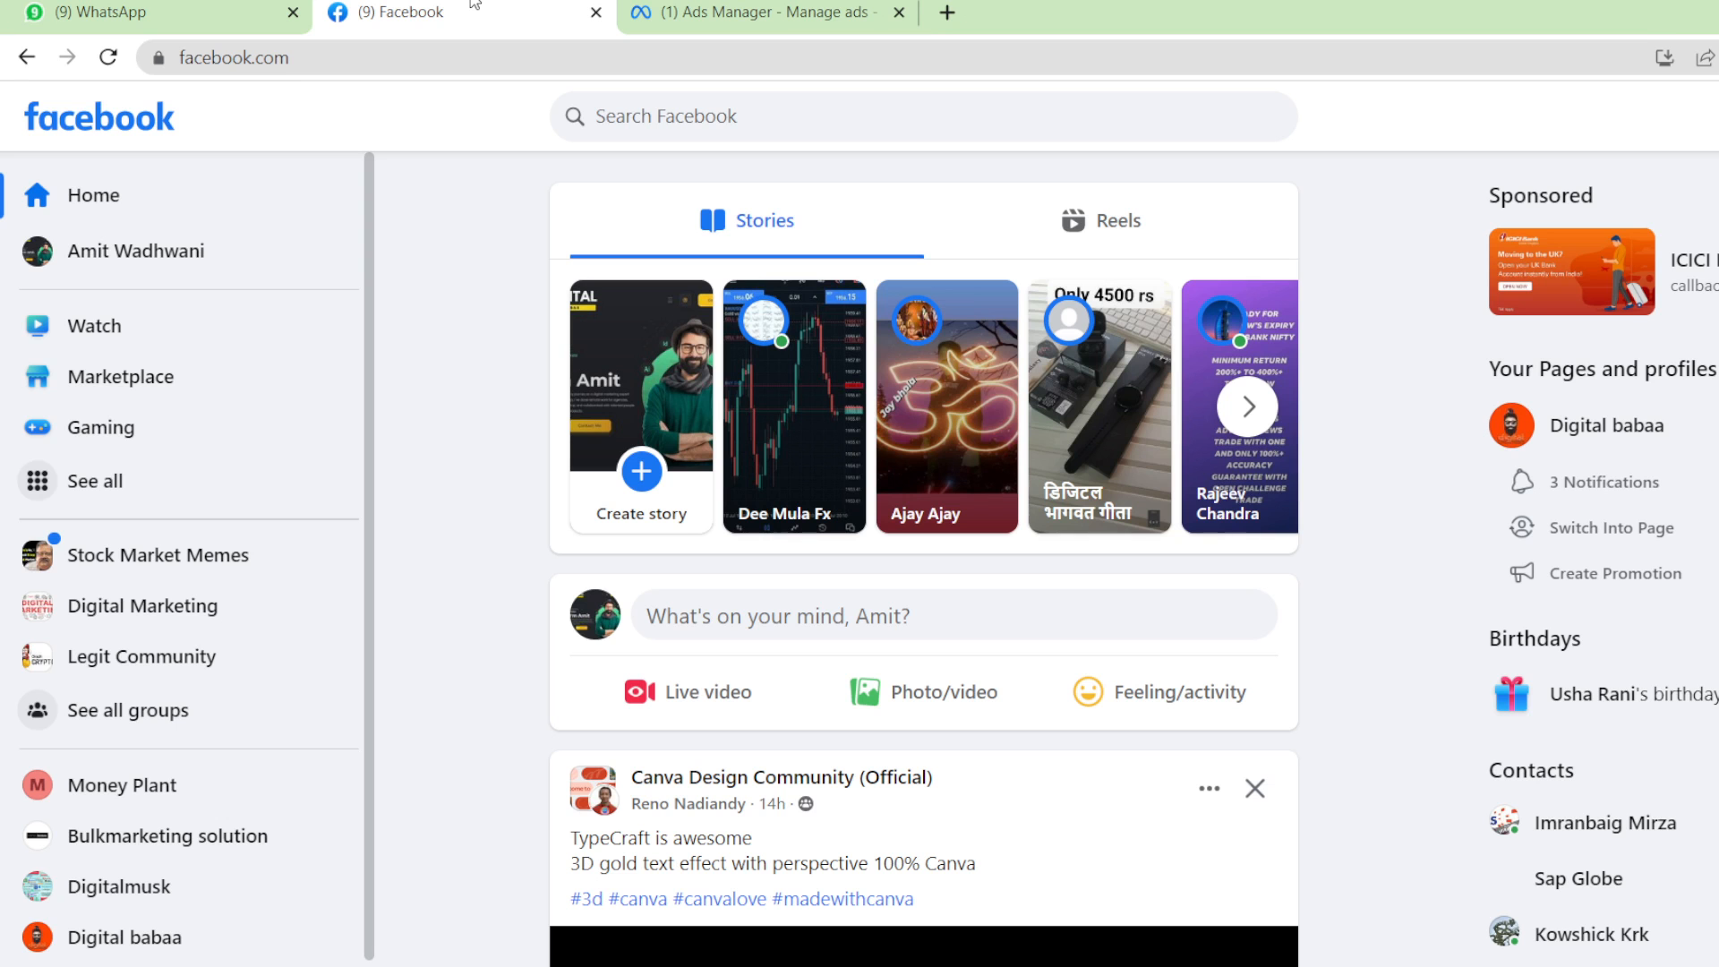
{"action": "left_click", "coordinate": [795, 7]}
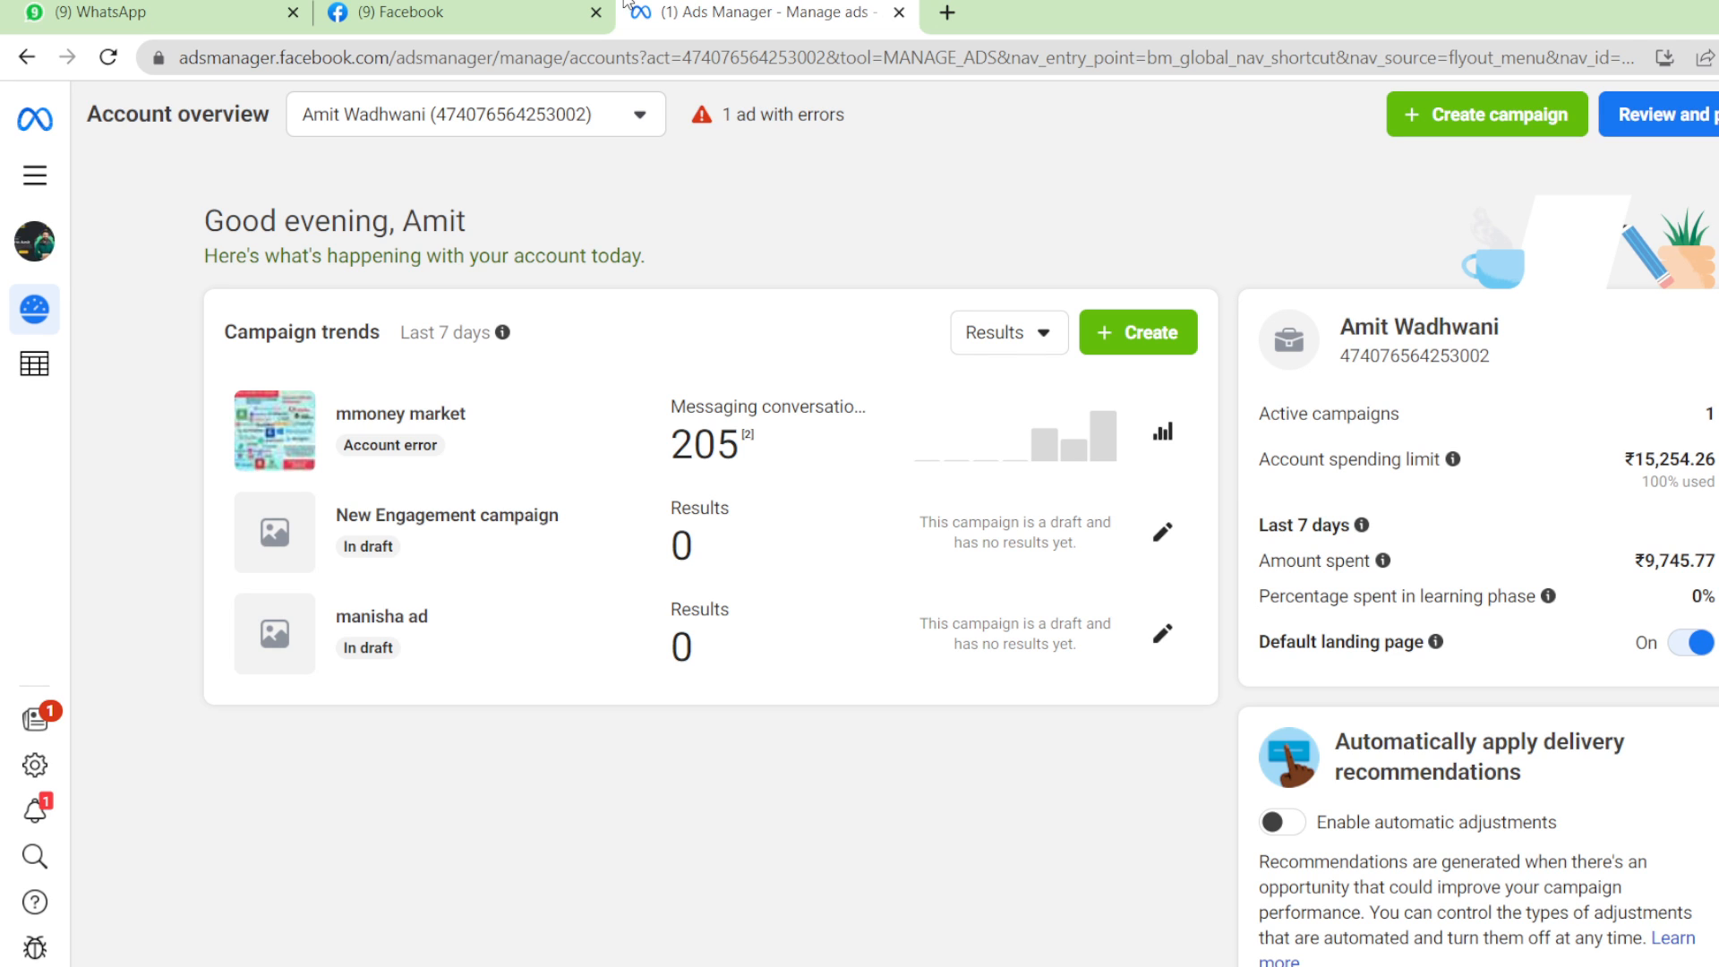
Check the mmoney market campaign's insights, then bring up Facebook's full menu.
{"action": "left_click", "coordinate": [411, 461]}
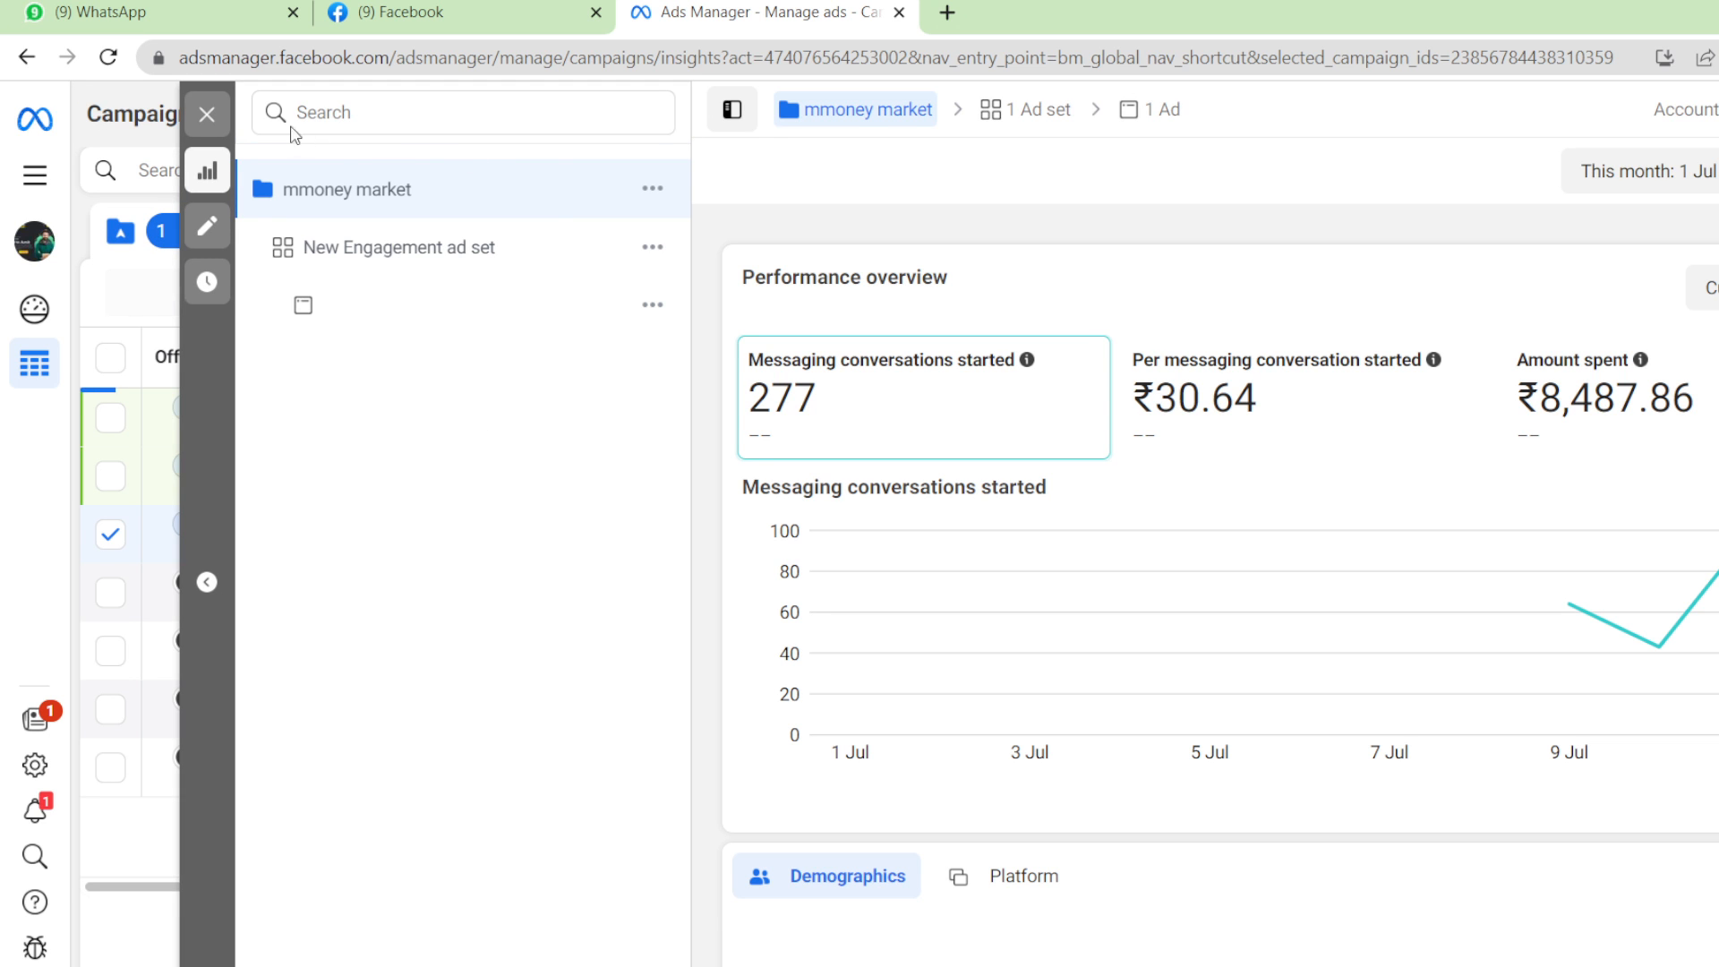
{"action": "left_click", "coordinate": [205, 110]}
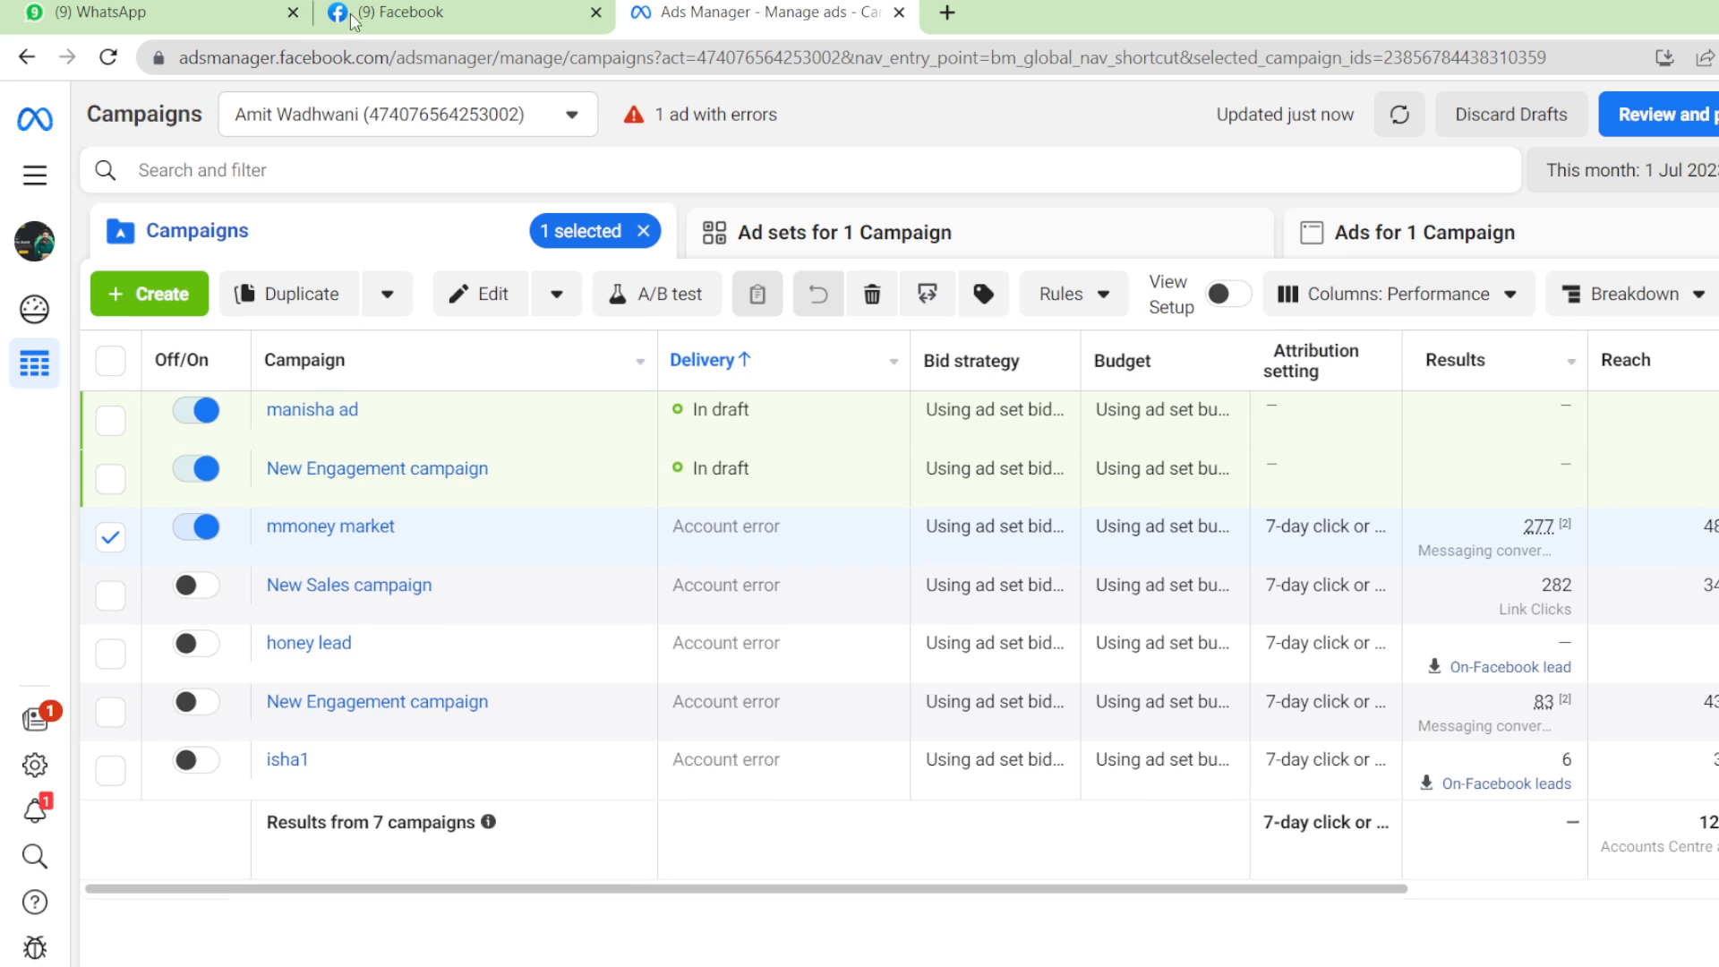
{"action": "left_click", "coordinate": [445, 9]}
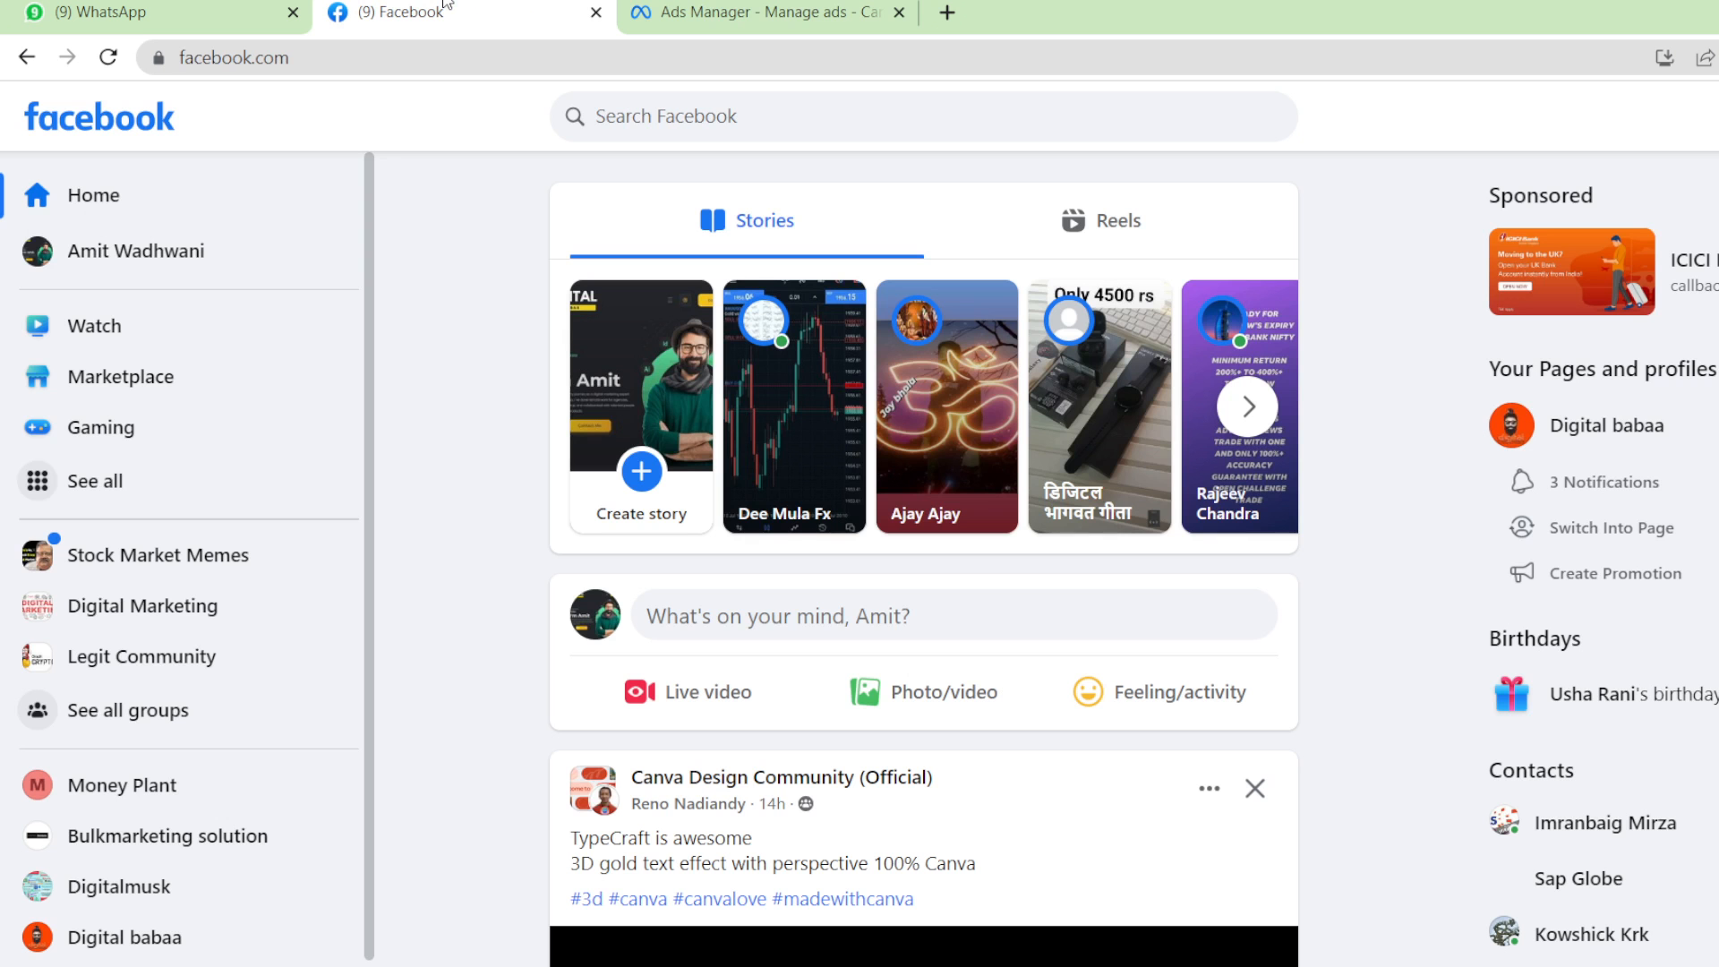
{"action": "left_click", "coordinate": [180, 488]}
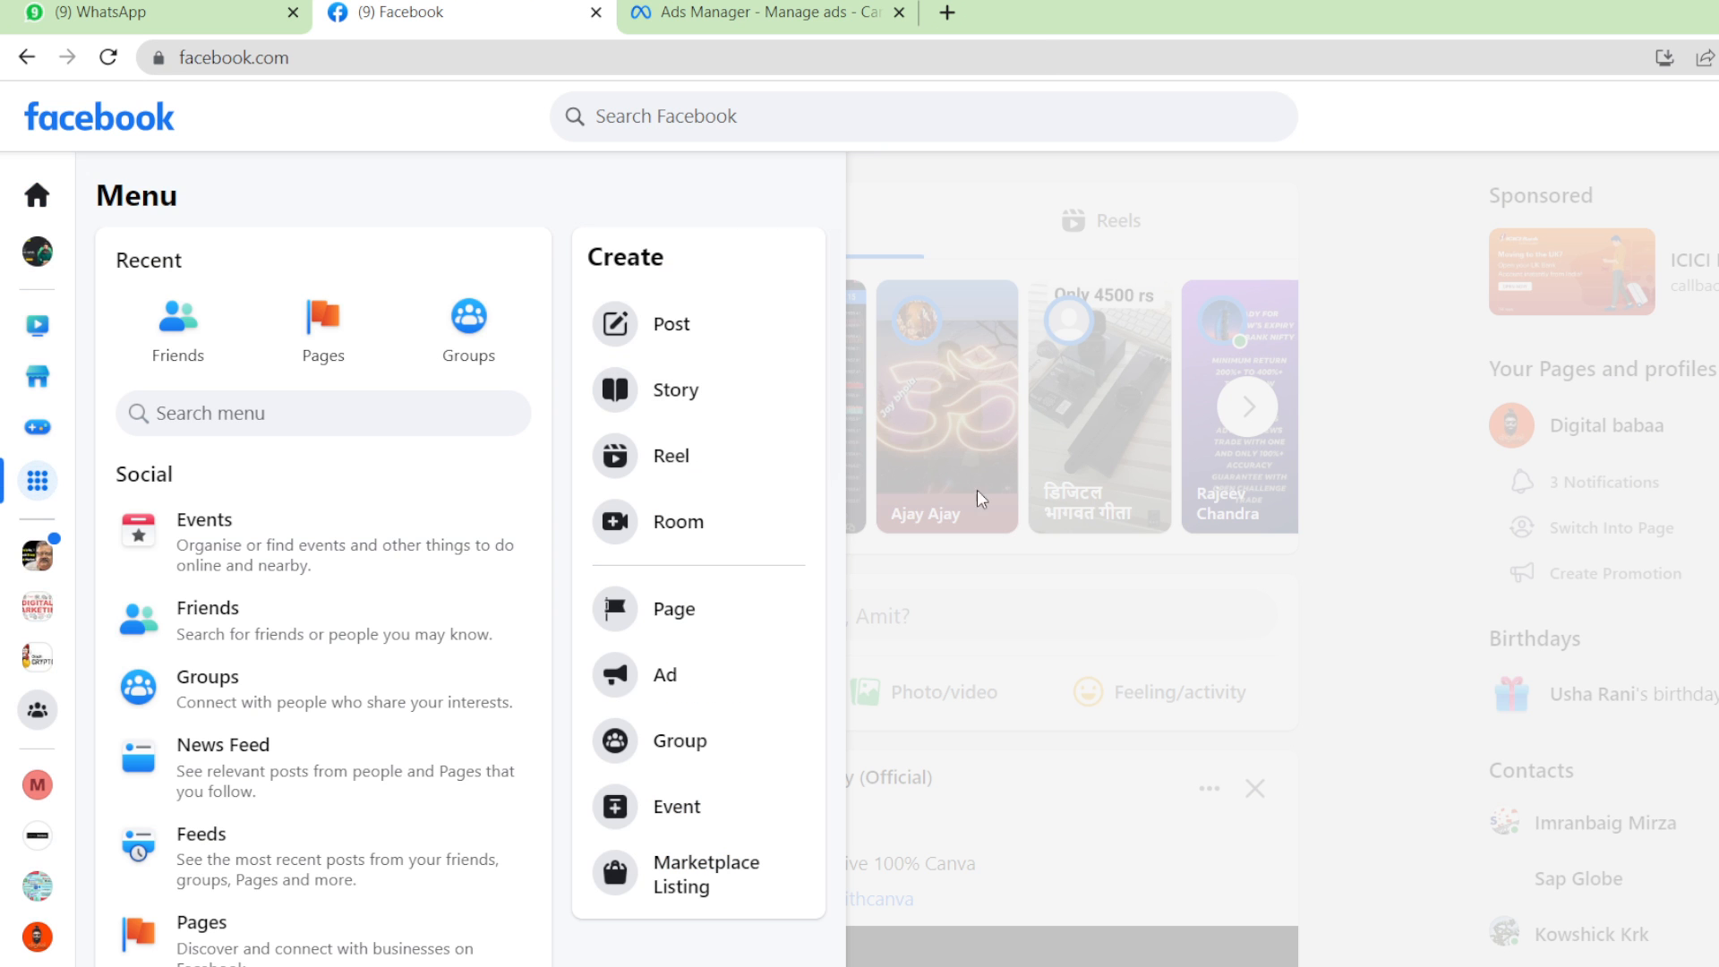
Create a new ad from Facebook's Create menu with the Engagement objective.
{"action": "left_click", "coordinate": [750, 688]}
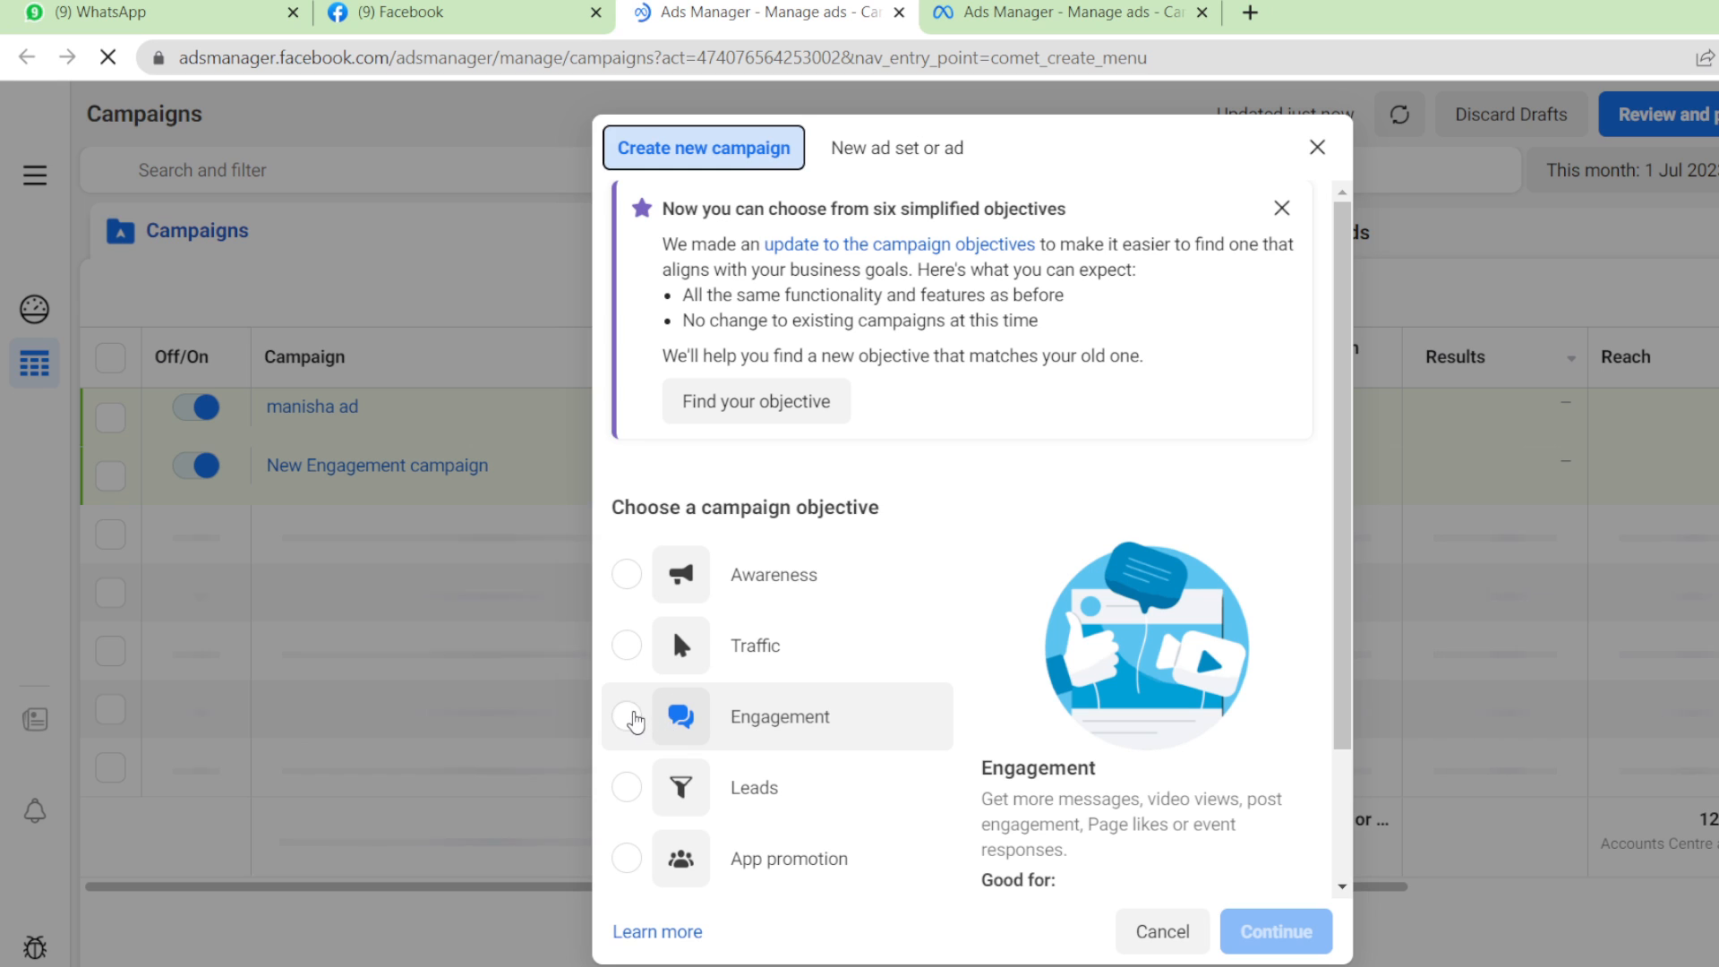
{"action": "left_click", "coordinate": [628, 718]}
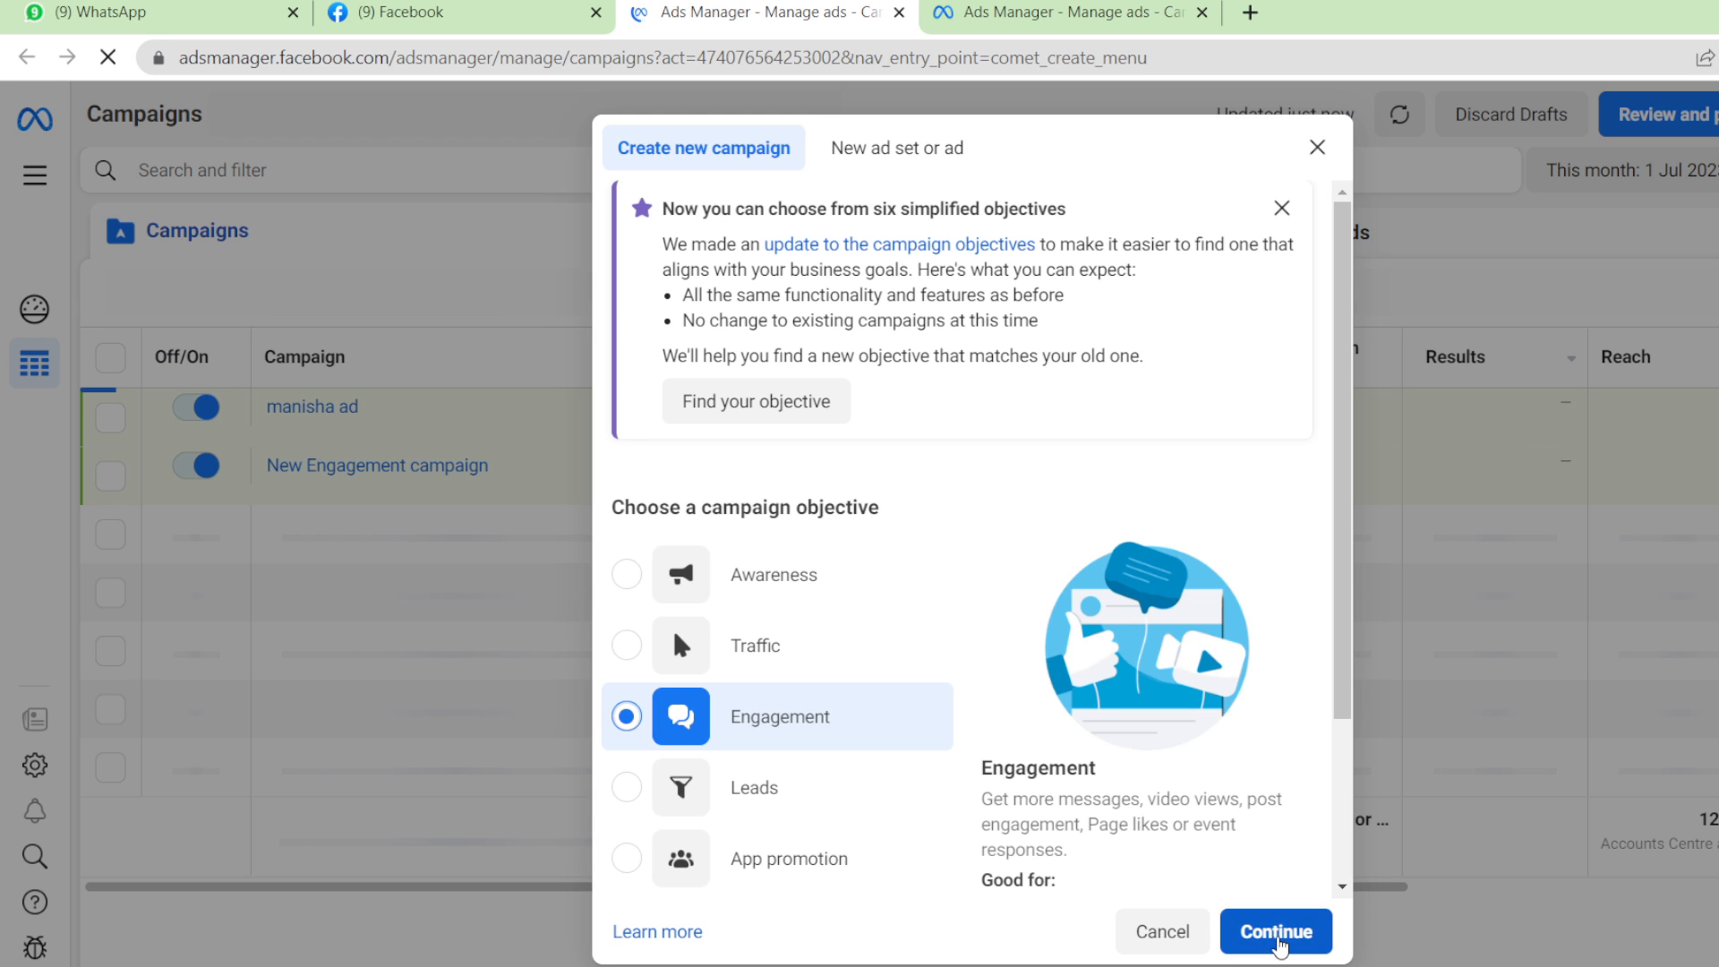
{"action": "left_click", "coordinate": [1278, 940]}
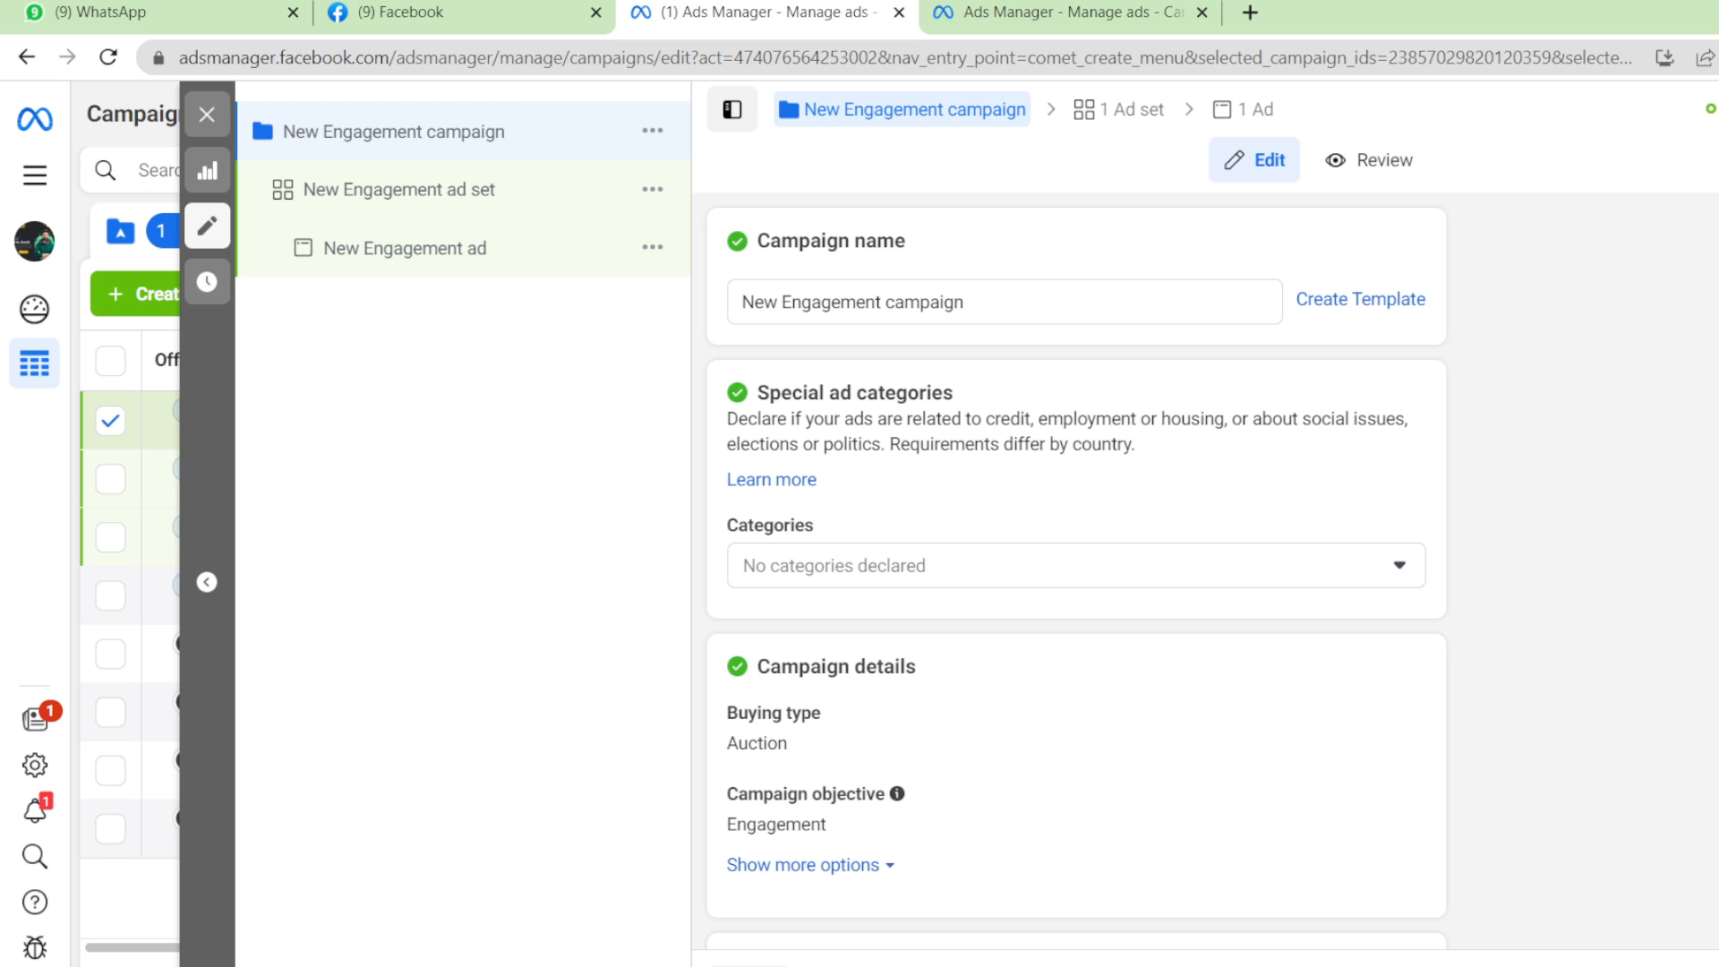
Rename the campaign to 'demo 1'.
{"action": "left_click", "coordinate": [1073, 292]}
{"action": "key", "text": "BackSpace"}
{"action": "key", "text": "BackSpace"}
{"action": "key", "text": "BackSpace"}
{"action": "key", "text": "BackSpace"}
{"action": "key", "text": "BackSpace"}
{"action": "key", "text": "BackSpace"}
{"action": "key", "text": "BackSpace"}
{"action": "key", "text": "BackSpace"}
{"action": "key", "text": "BackSpace"}
{"action": "key", "text": "BackSpace"}
{"action": "key", "text": "BackSpace"}
{"action": "key", "text": "BackSpace"}
{"action": "key", "text": "BackSpace"}
{"action": "key", "text": "BackSpace"}
{"action": "key", "text": "BackSpace"}
{"action": "key", "text": "BackSpace"}
{"action": "key", "text": "BackSpace"}
{"action": "key", "text": "BackSpace"}
{"action": "key", "text": "BackSpace"}
{"action": "key", "text": "BackSpace"}
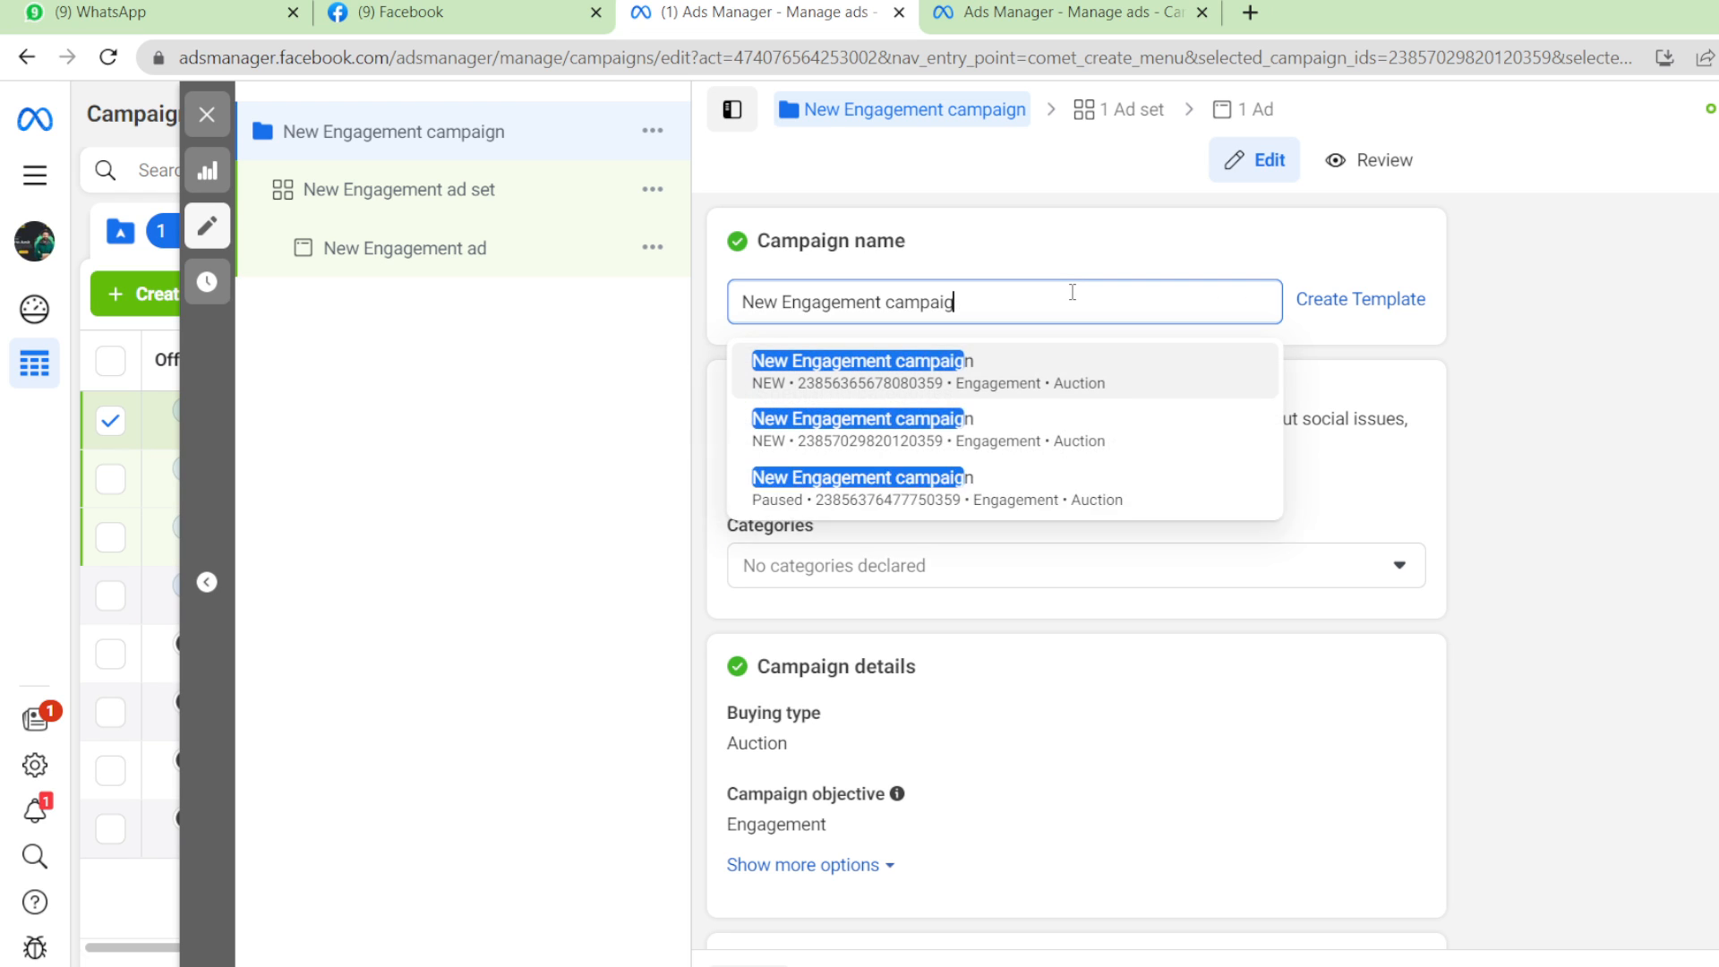
{"action": "type", "text": "dem"}
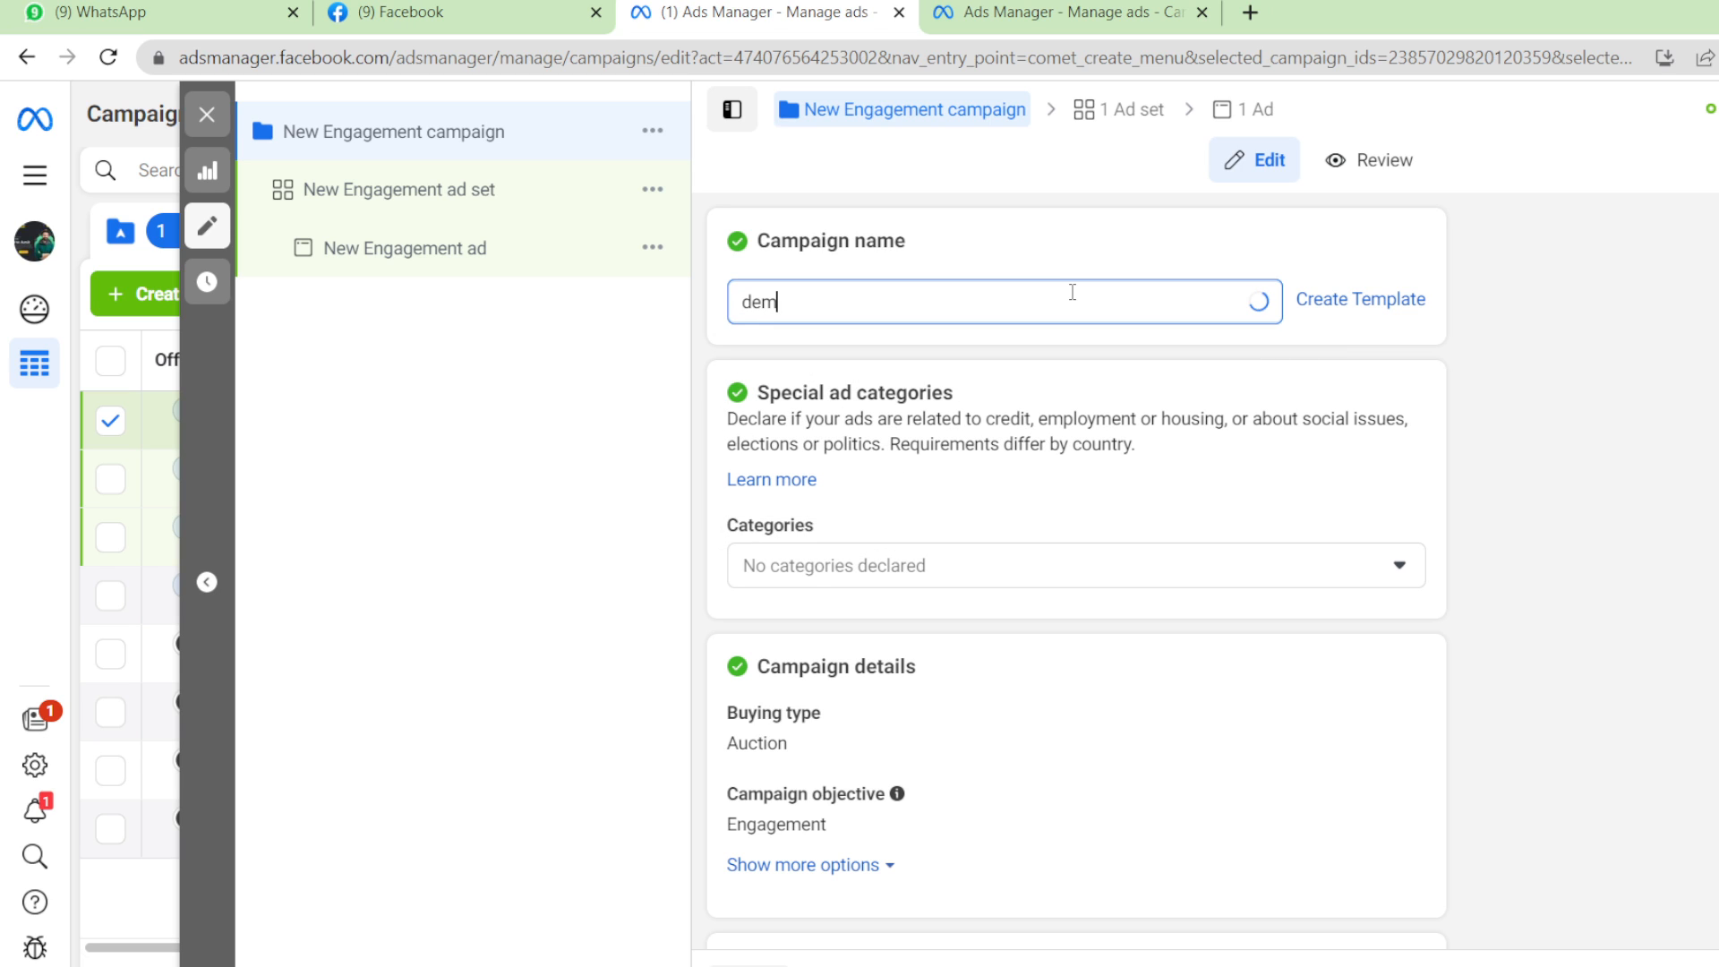
{"action": "type", "text": "o"}
{"action": "type", "text": "1"}
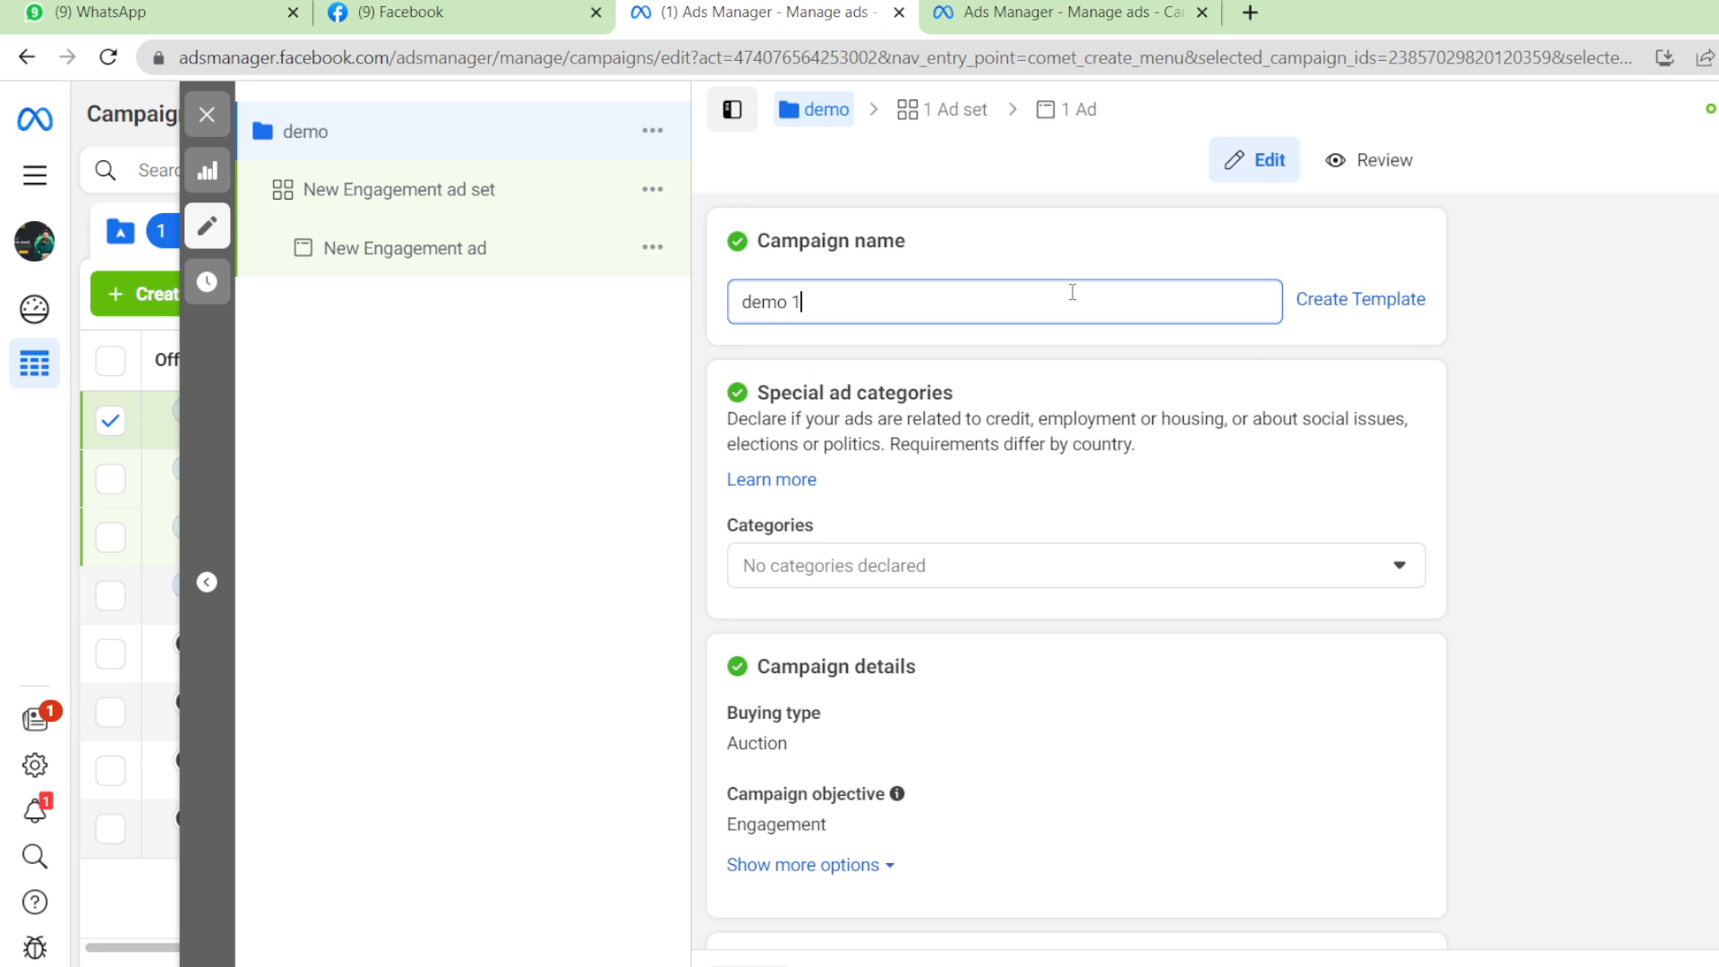
Rename the ad set to 'demo ad set'.
{"action": "left_click", "coordinate": [504, 215]}
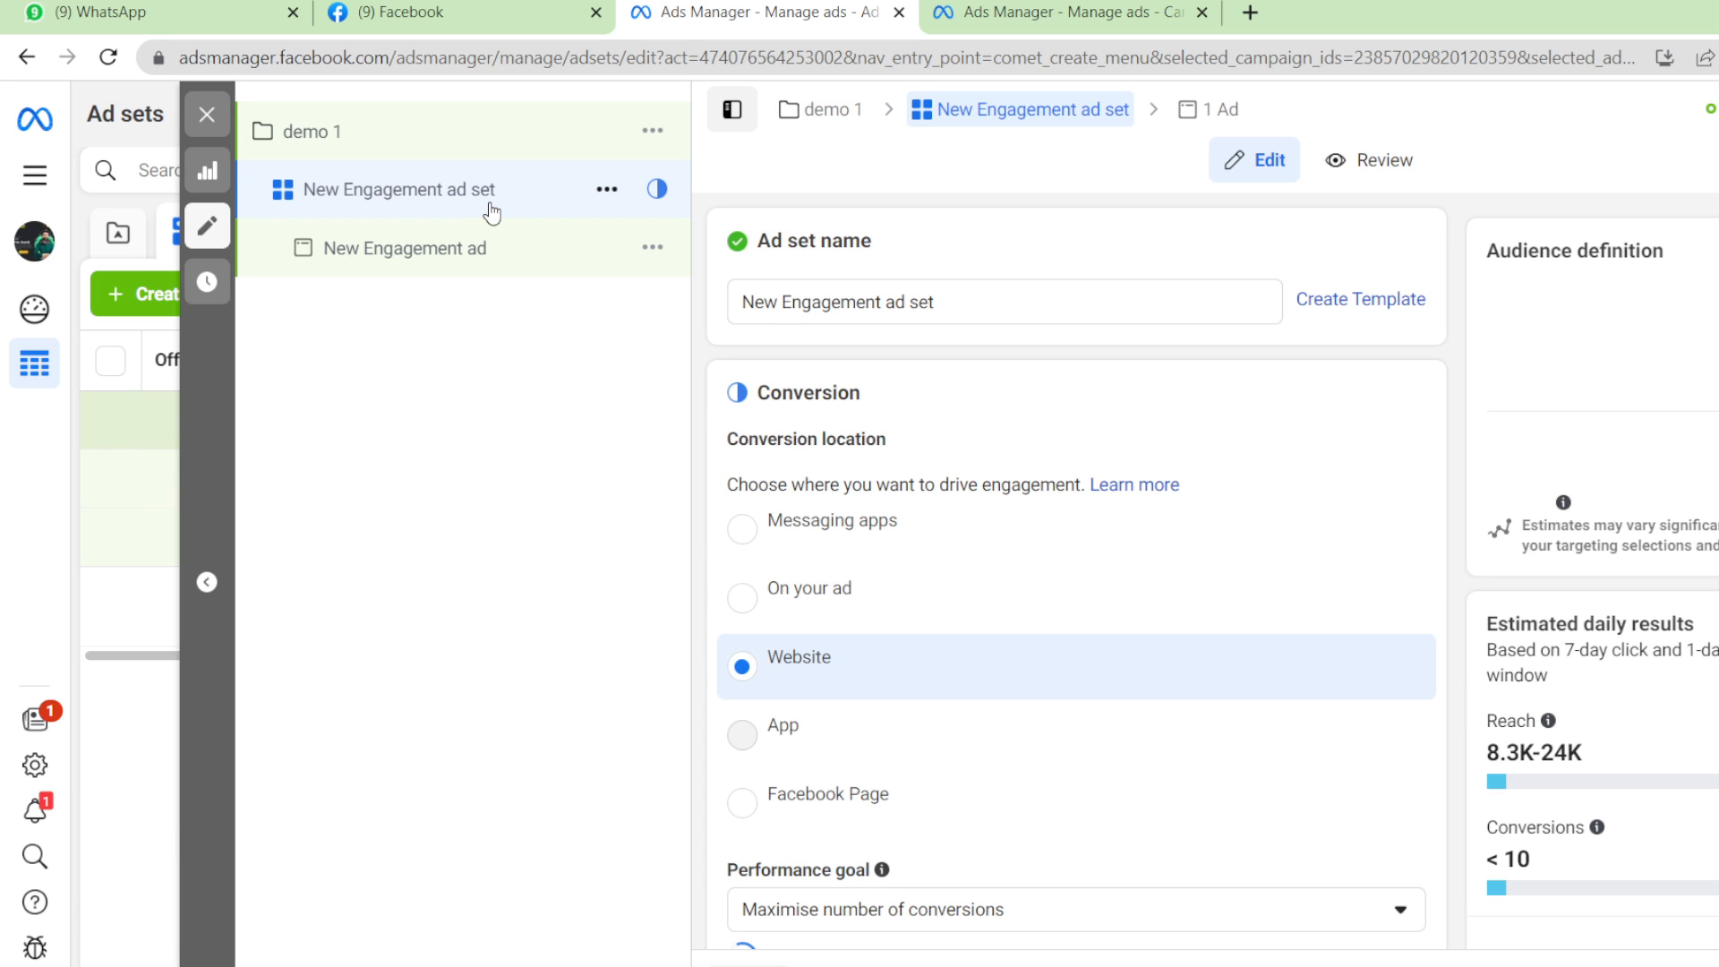
{"action": "left_click", "coordinate": [961, 301]}
{"action": "key", "text": "ctrl+a"}
{"action": "key", "text": "BackSpace"}
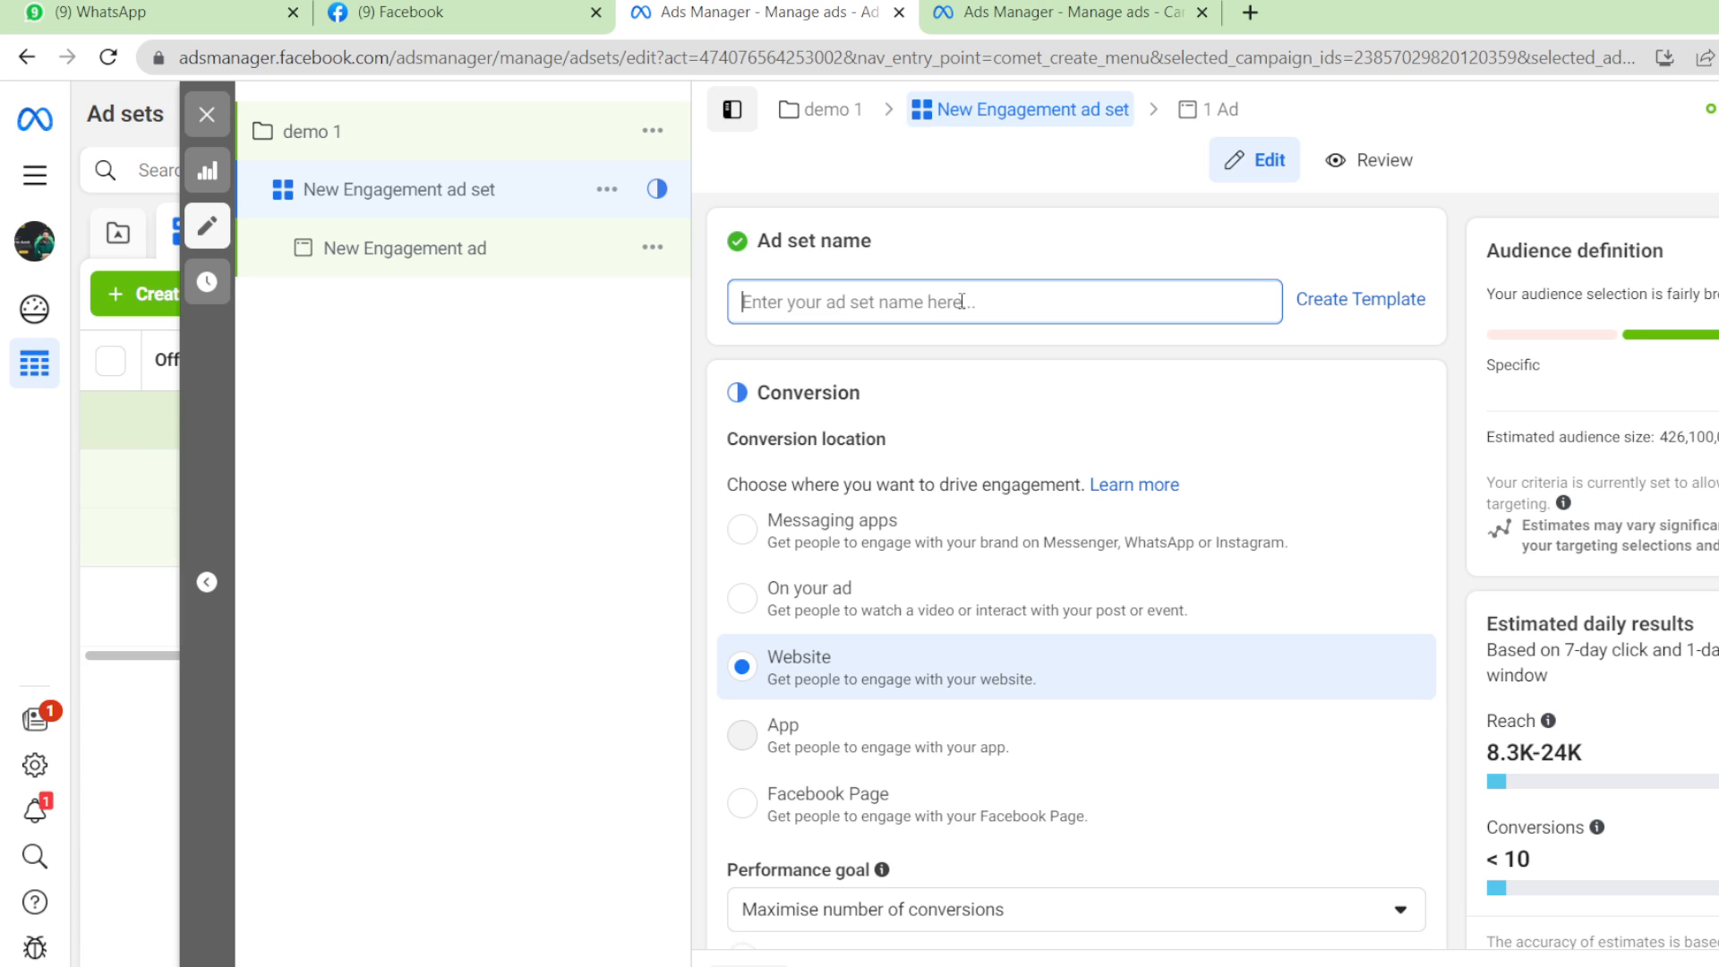
{"action": "type", "text": "demo"}
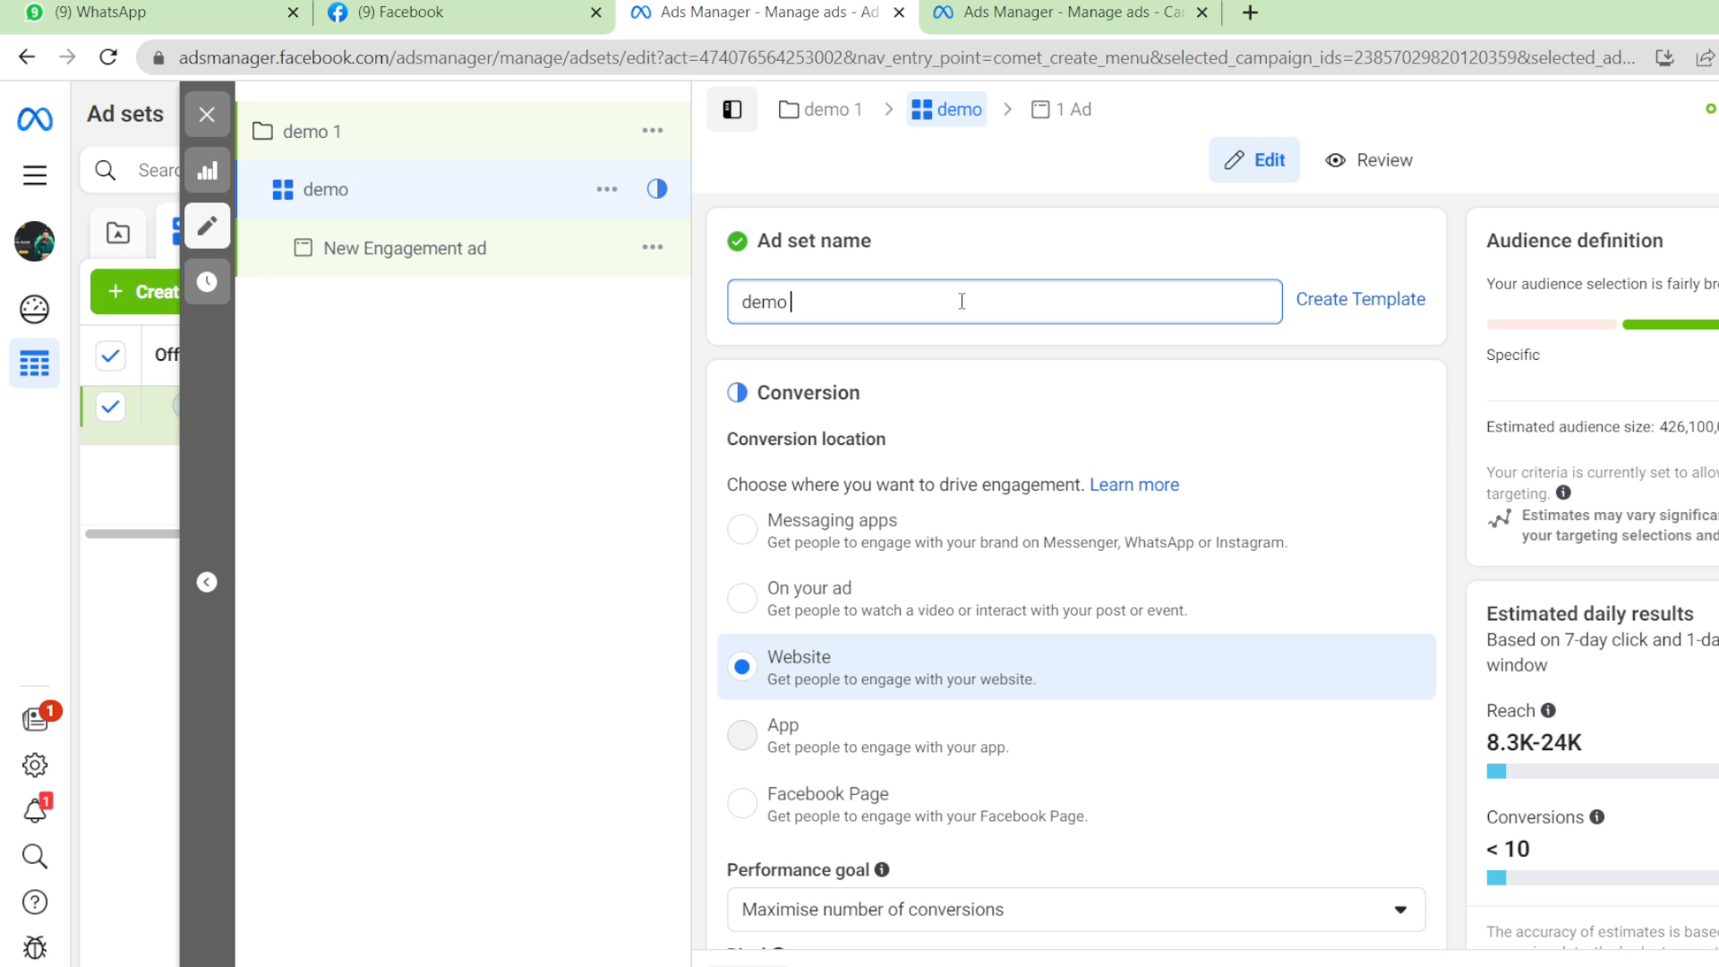
{"action": "type", "text": "ad set"}
Send people to messaging apps on the Money Plant page, with WhatsApp only and Messenger unticked.
{"action": "scroll", "coordinate": [1293, 401], "scroll_direction": "down", "scroll_amount": 3}
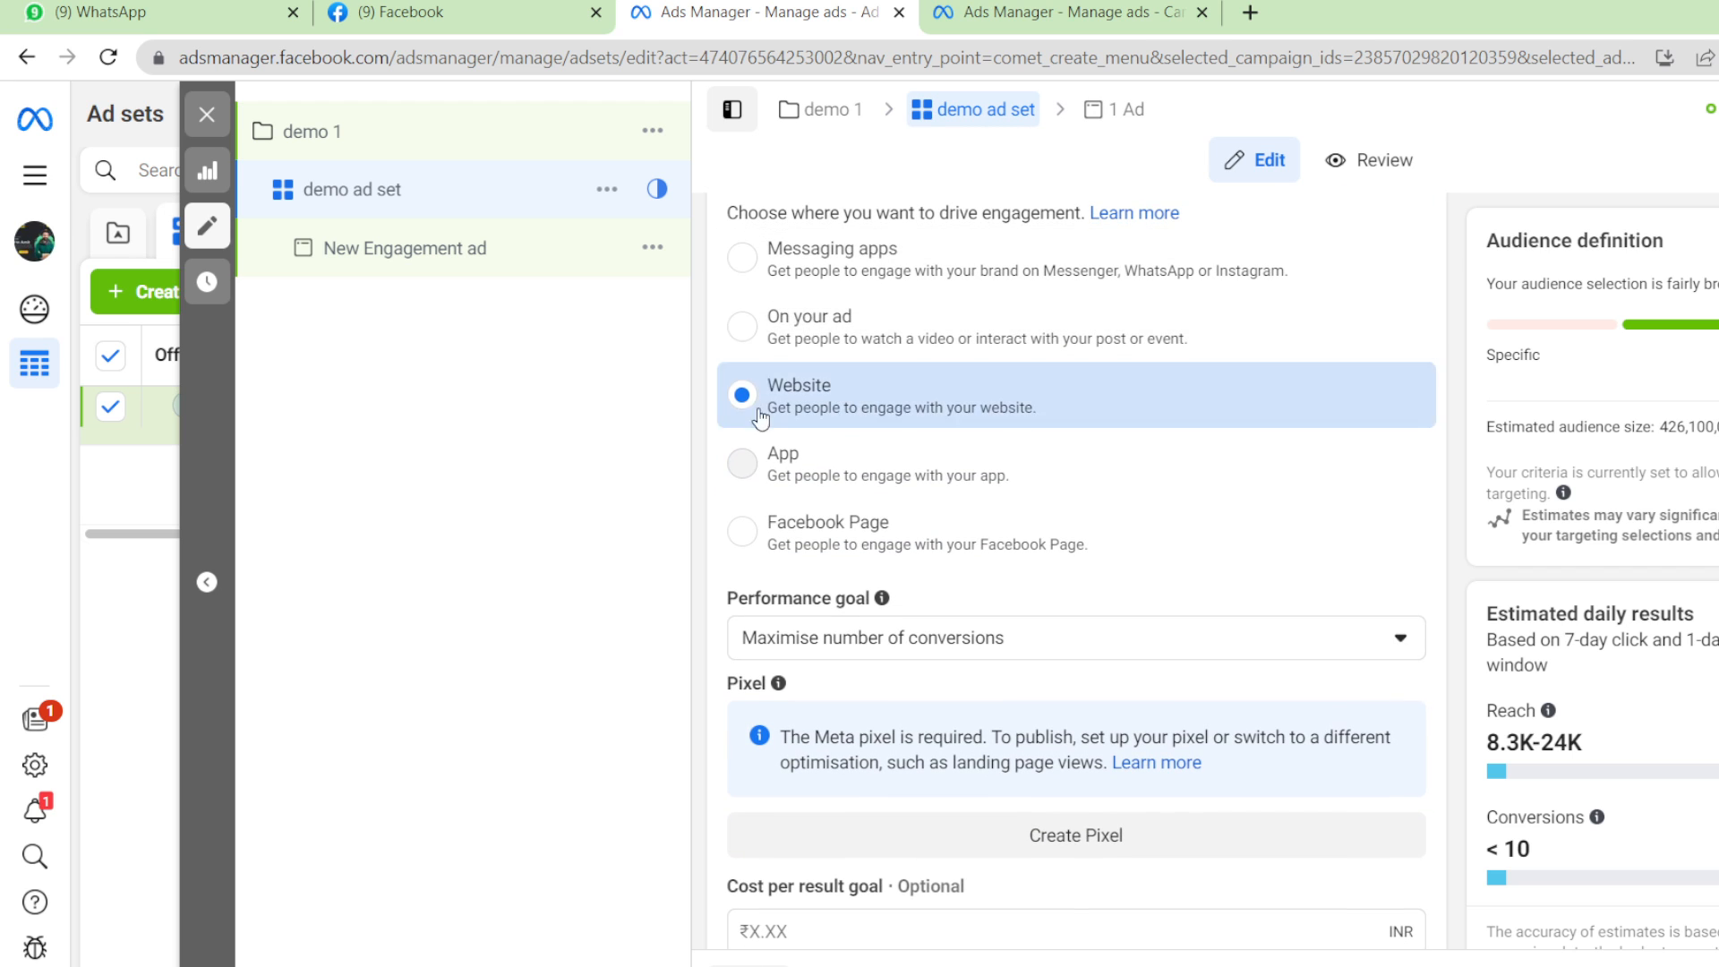
{"action": "left_click", "coordinate": [744, 258]}
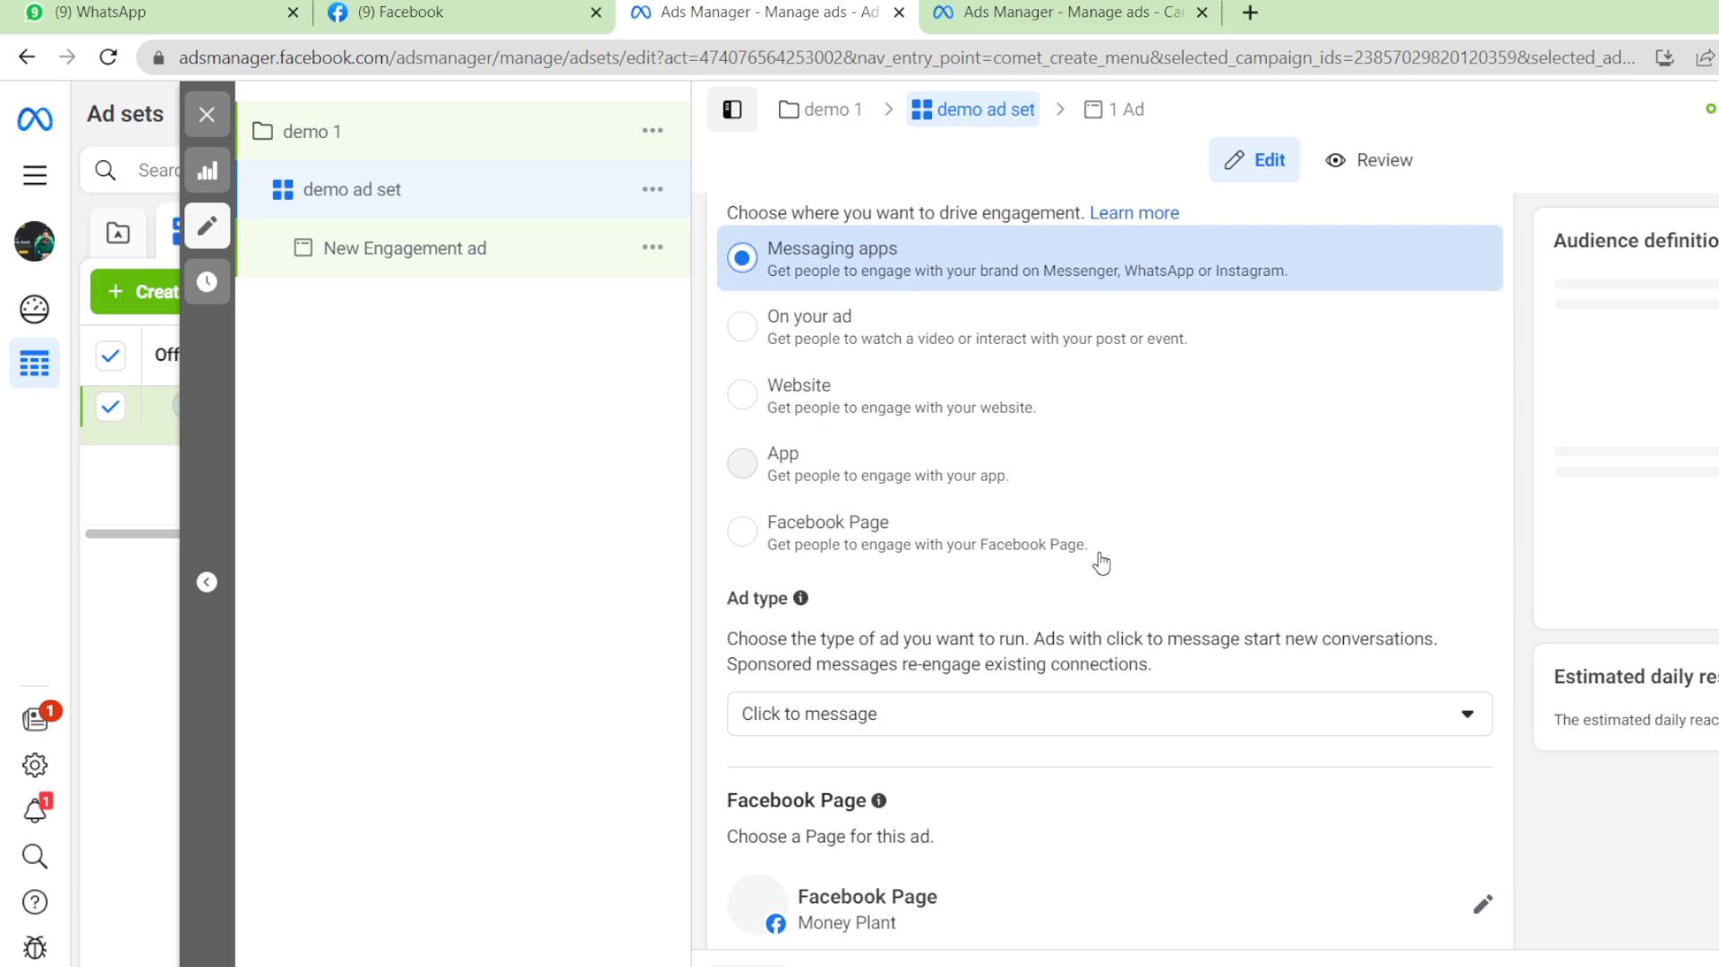
{"action": "scroll", "coordinate": [1089, 605], "scroll_direction": "down", "scroll_amount": 5}
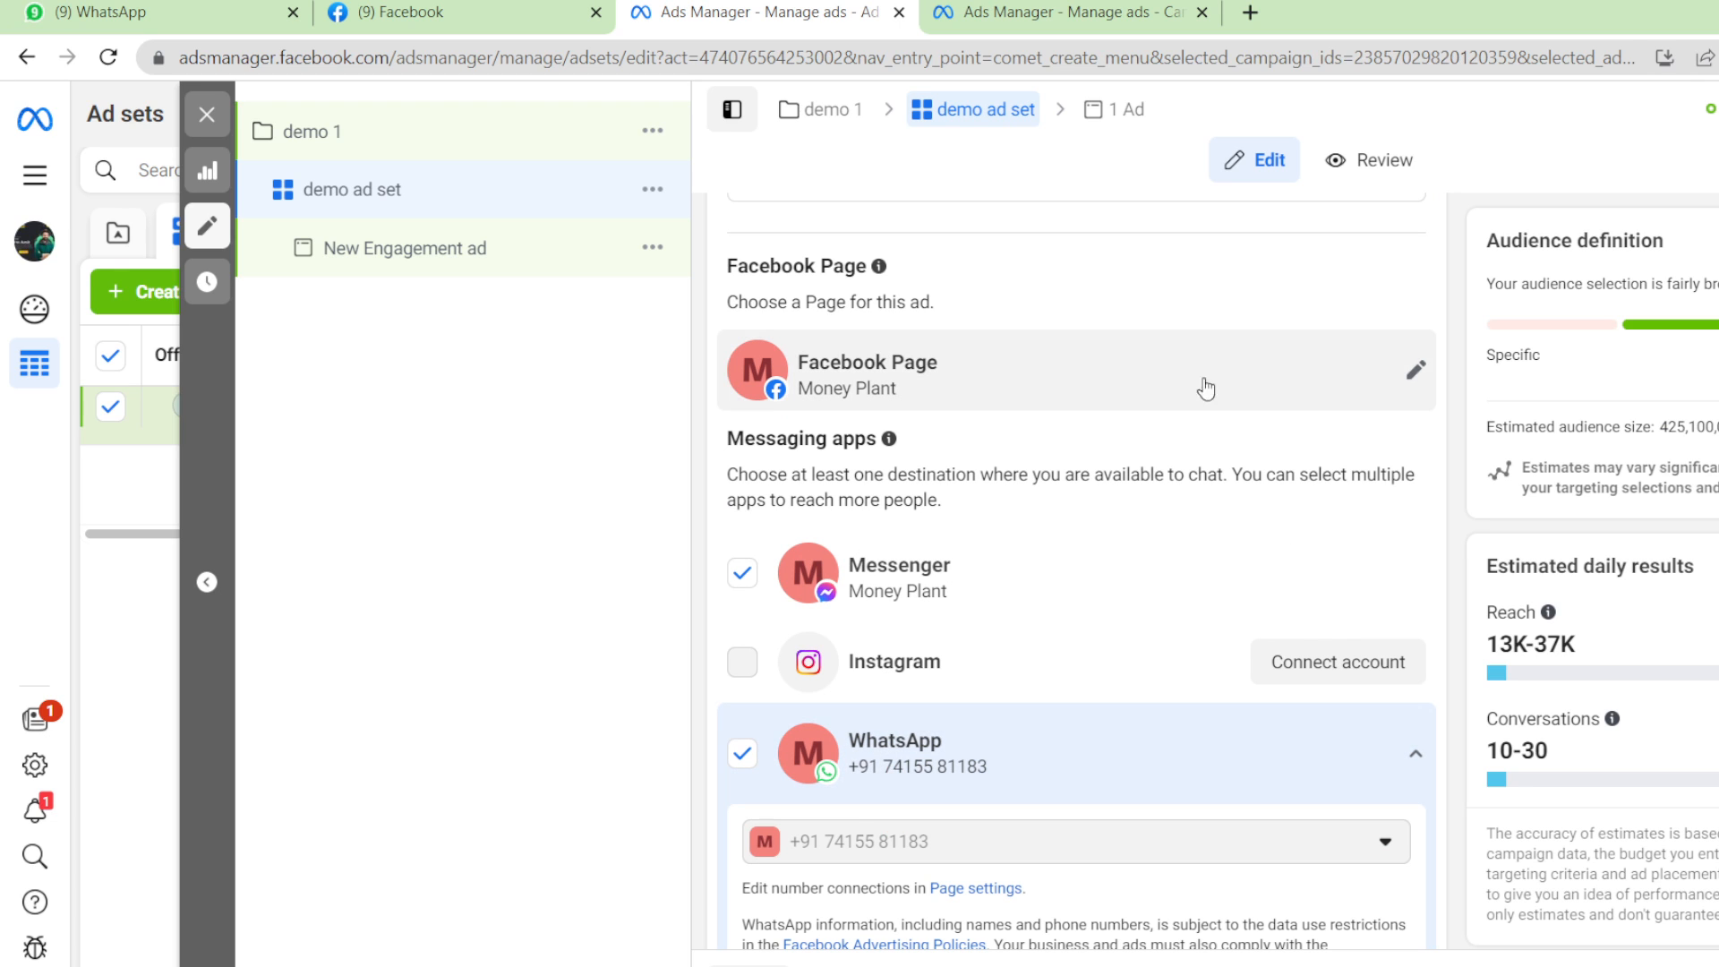
{"action": "left_click", "coordinate": [1417, 385]}
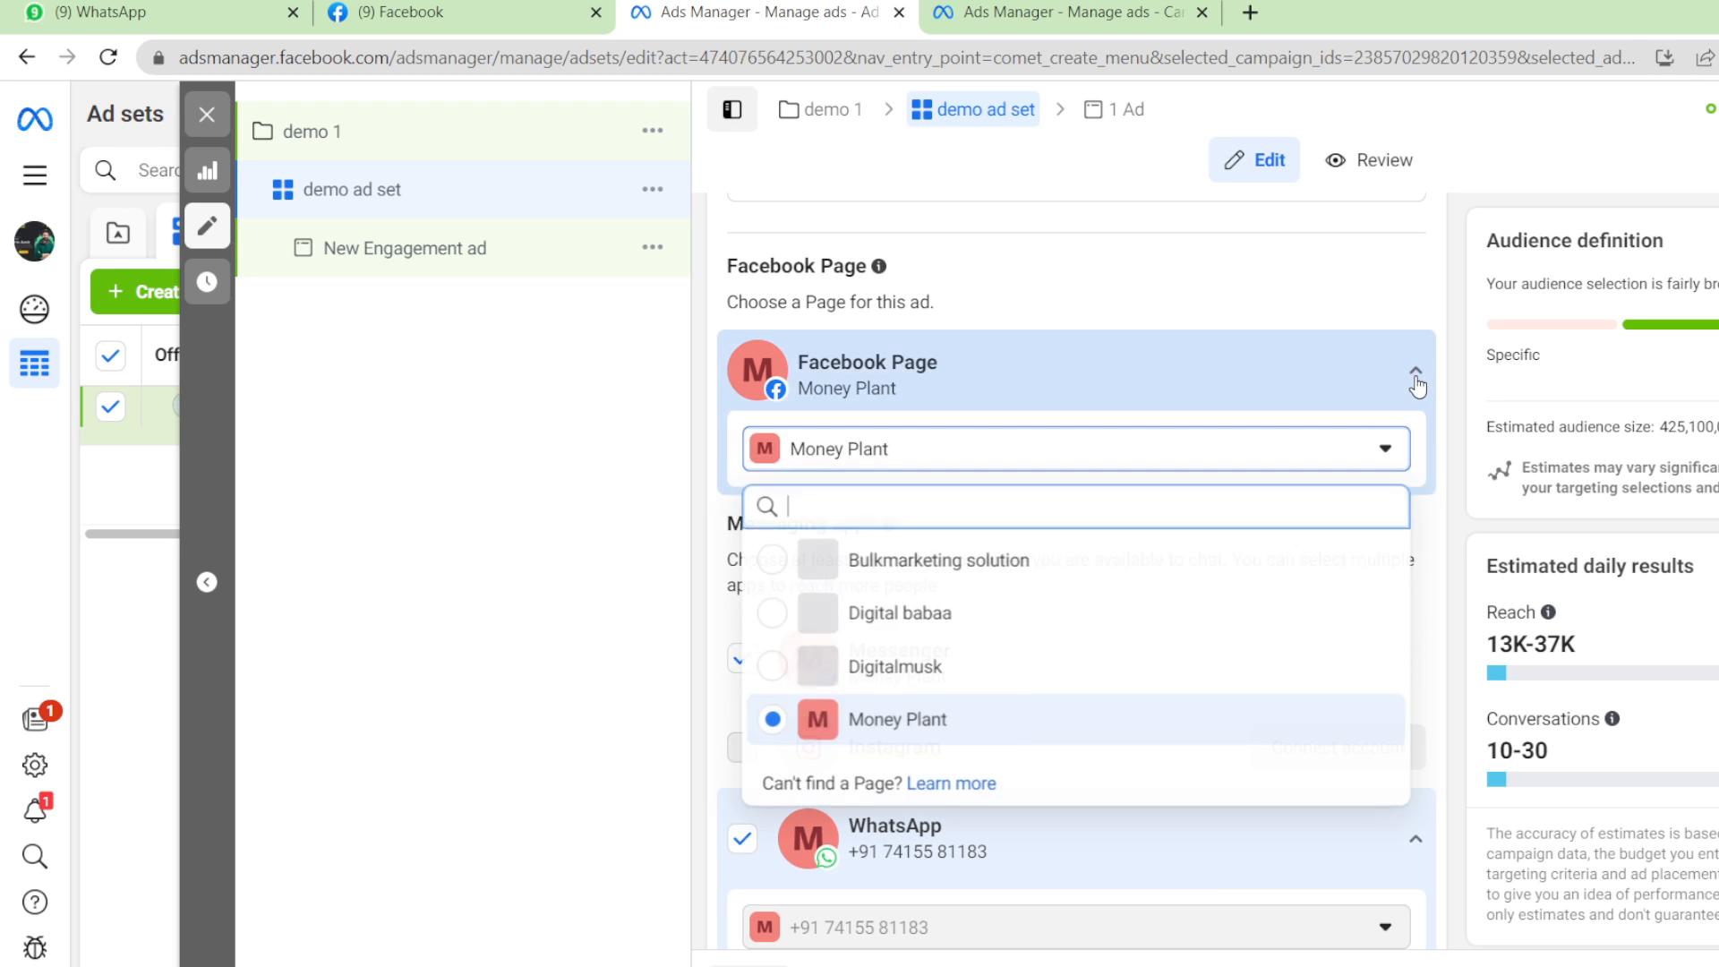
{"action": "left_click", "coordinate": [980, 731]}
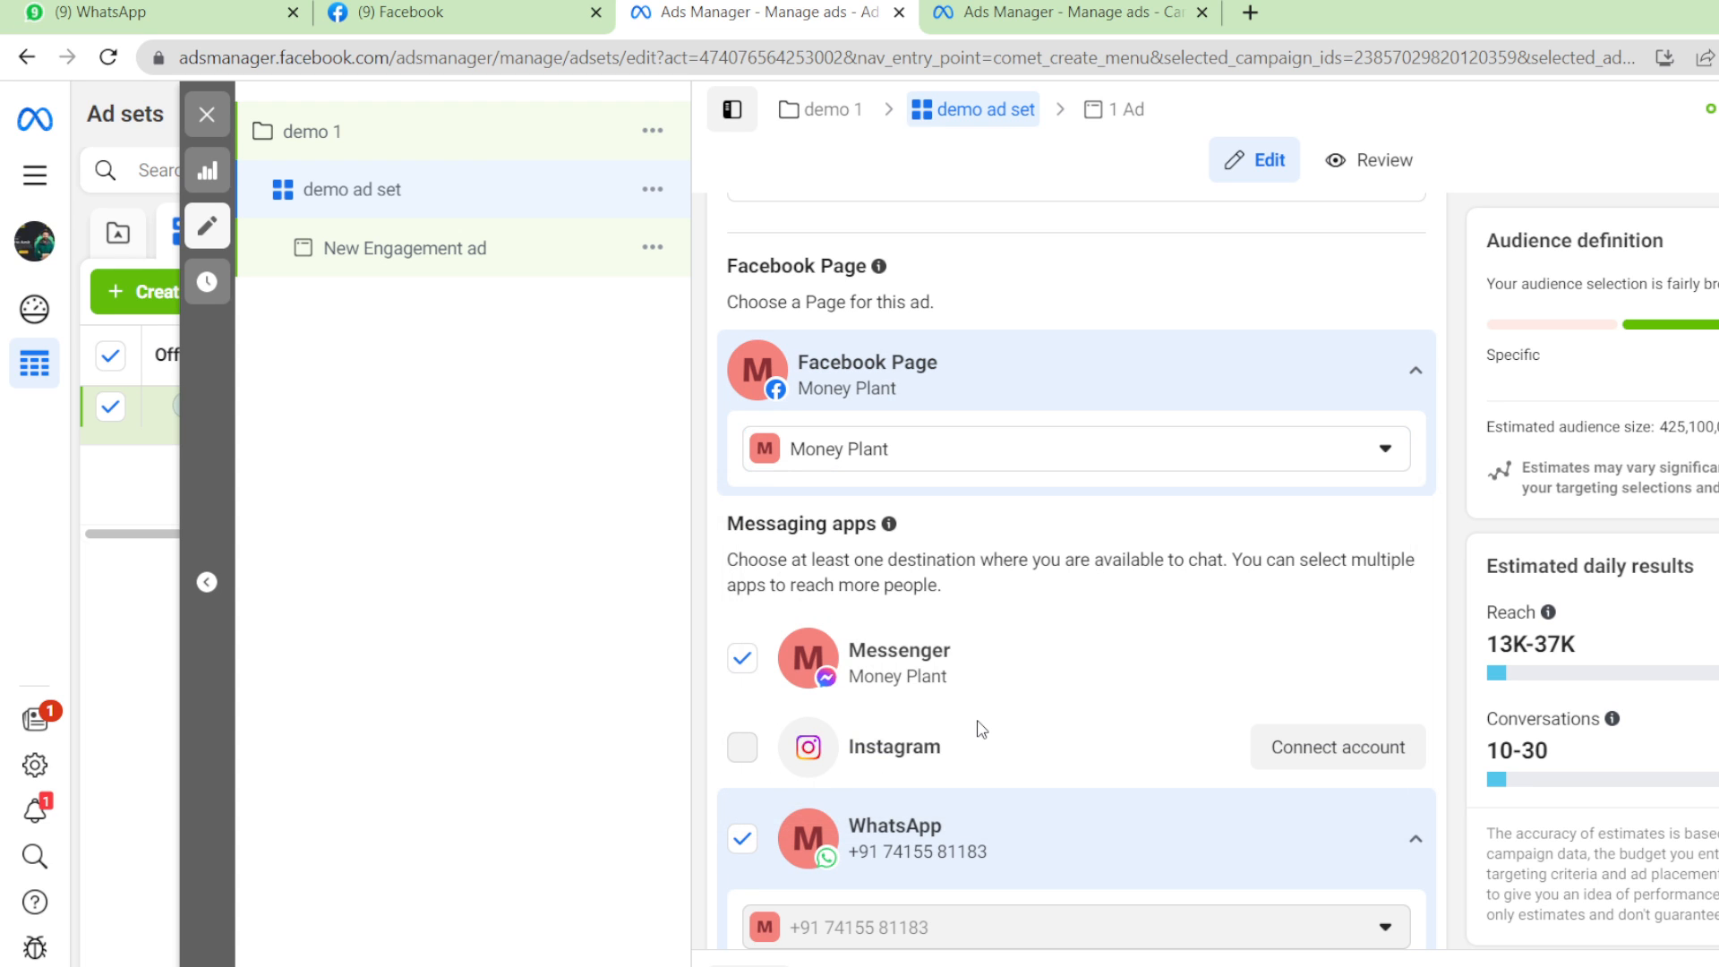
{"action": "left_click", "coordinate": [742, 659]}
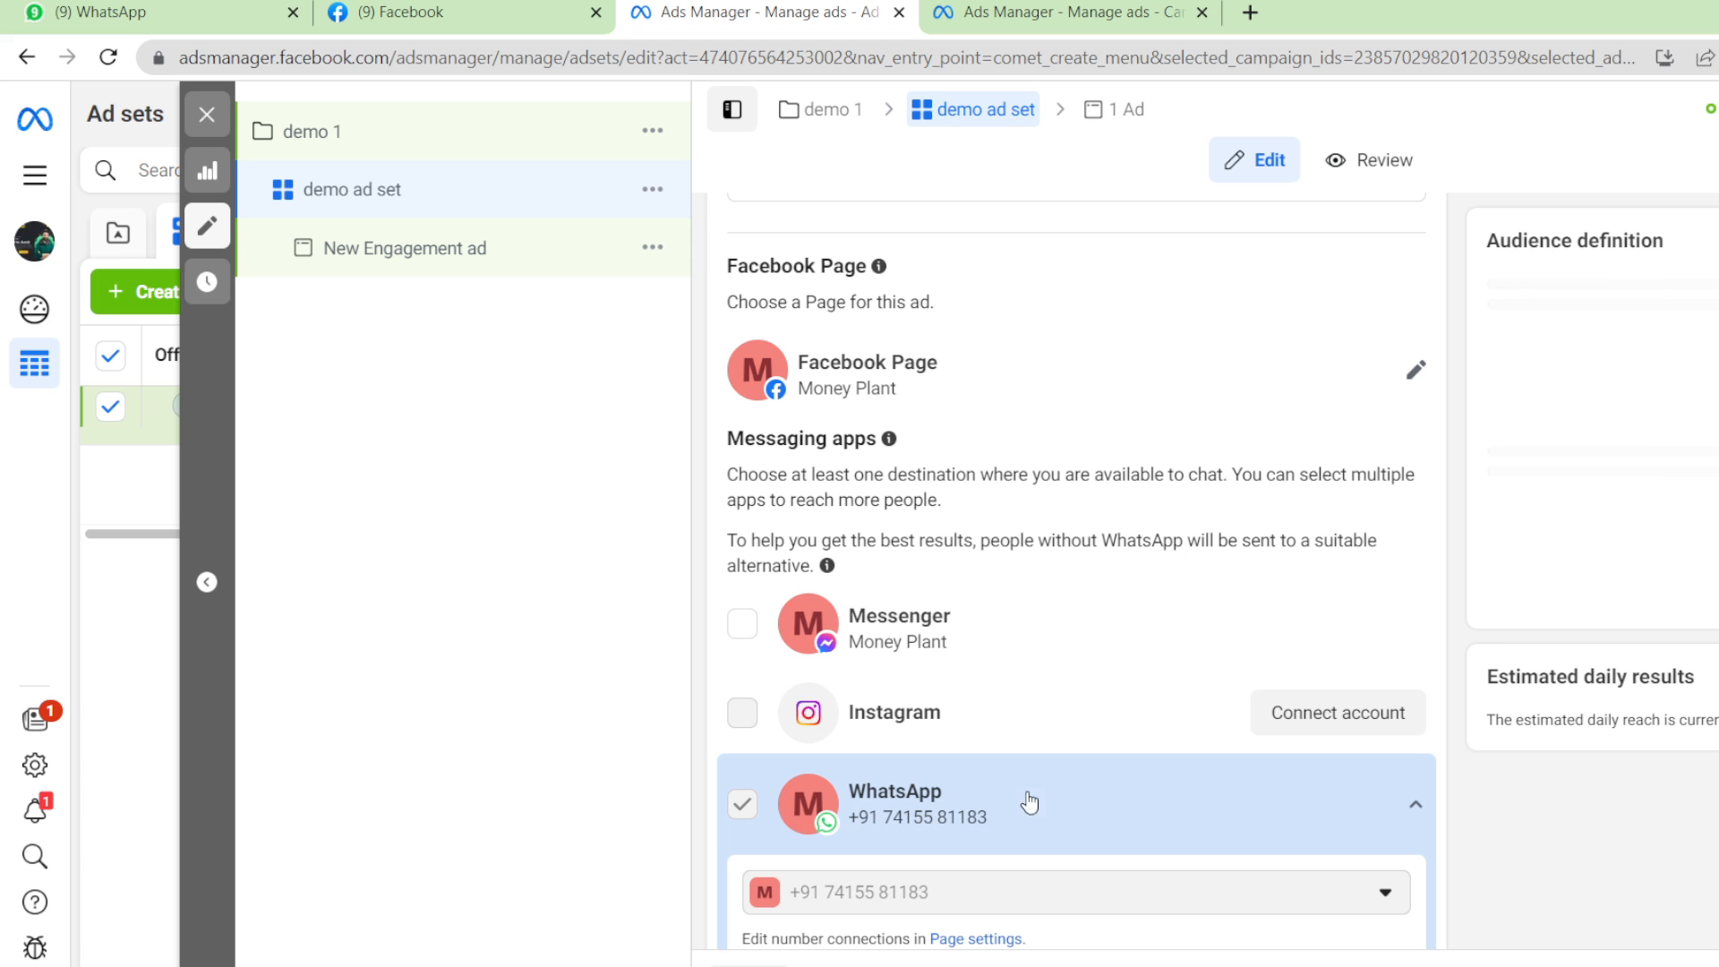
{"action": "scroll", "coordinate": [1076, 573], "scroll_direction": "down", "scroll_amount": 5}
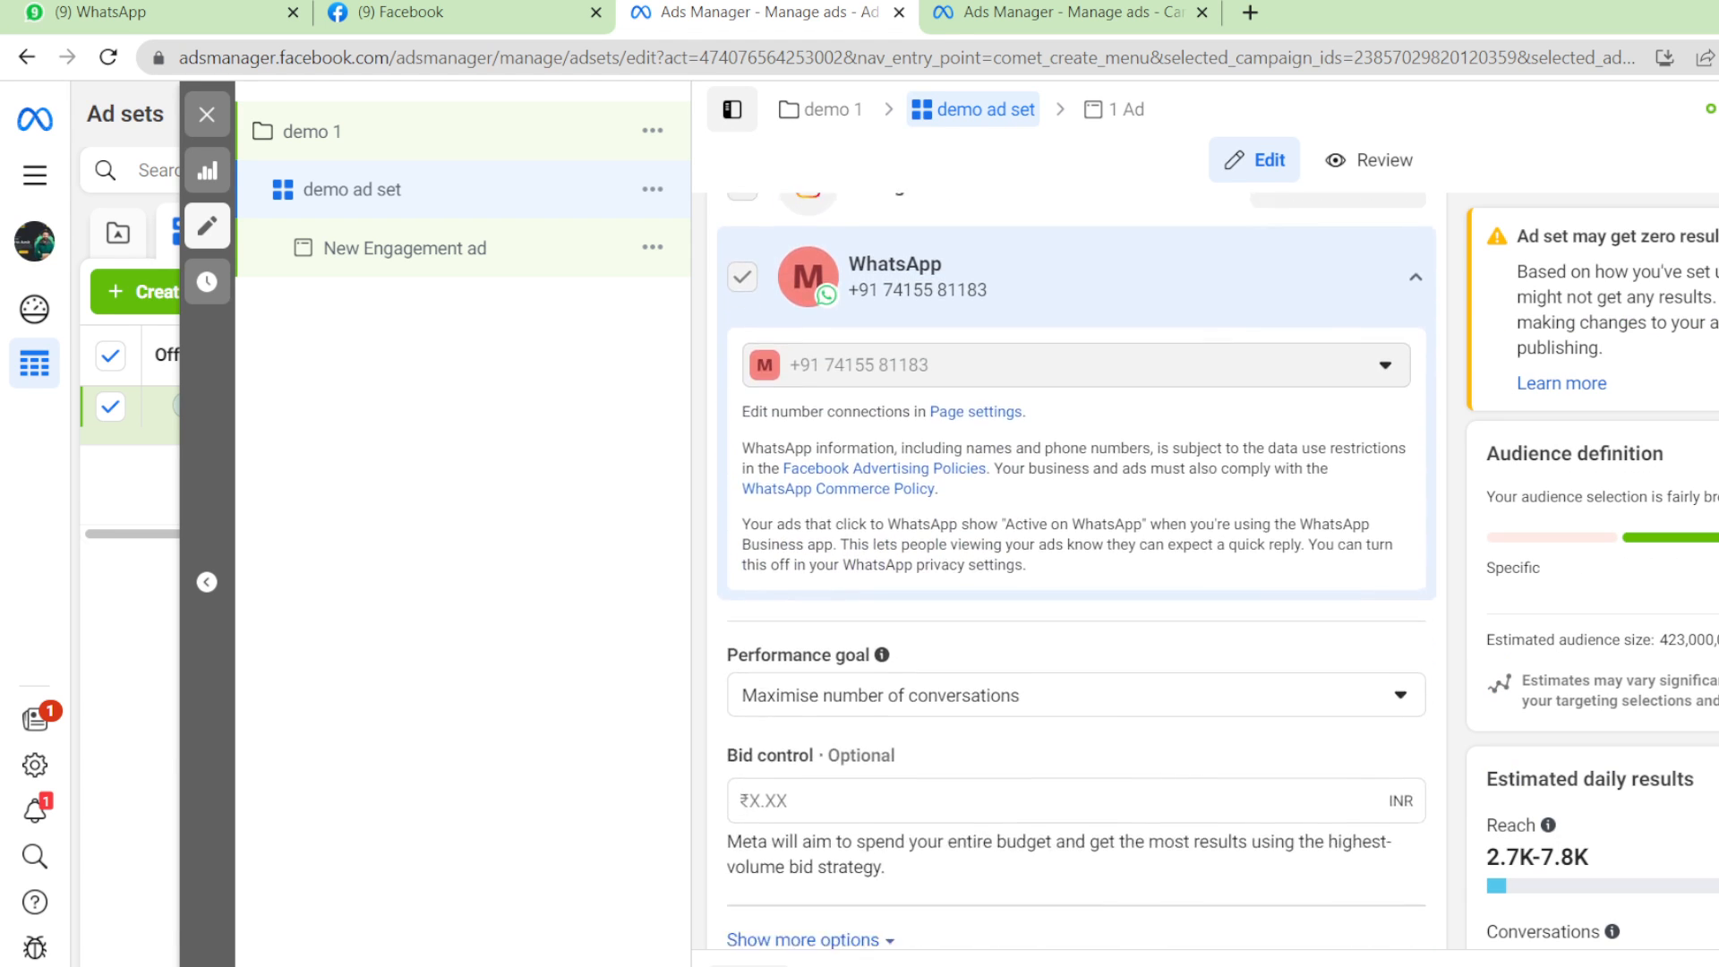
{"action": "scroll", "coordinate": [1076, 573], "scroll_direction": "up", "scroll_amount": 3}
{"action": "scroll", "coordinate": [1076, 573], "scroll_direction": "down", "scroll_amount": 4}
{"action": "scroll", "coordinate": [1313, 508], "scroll_direction": "down", "scroll_amount": 6}
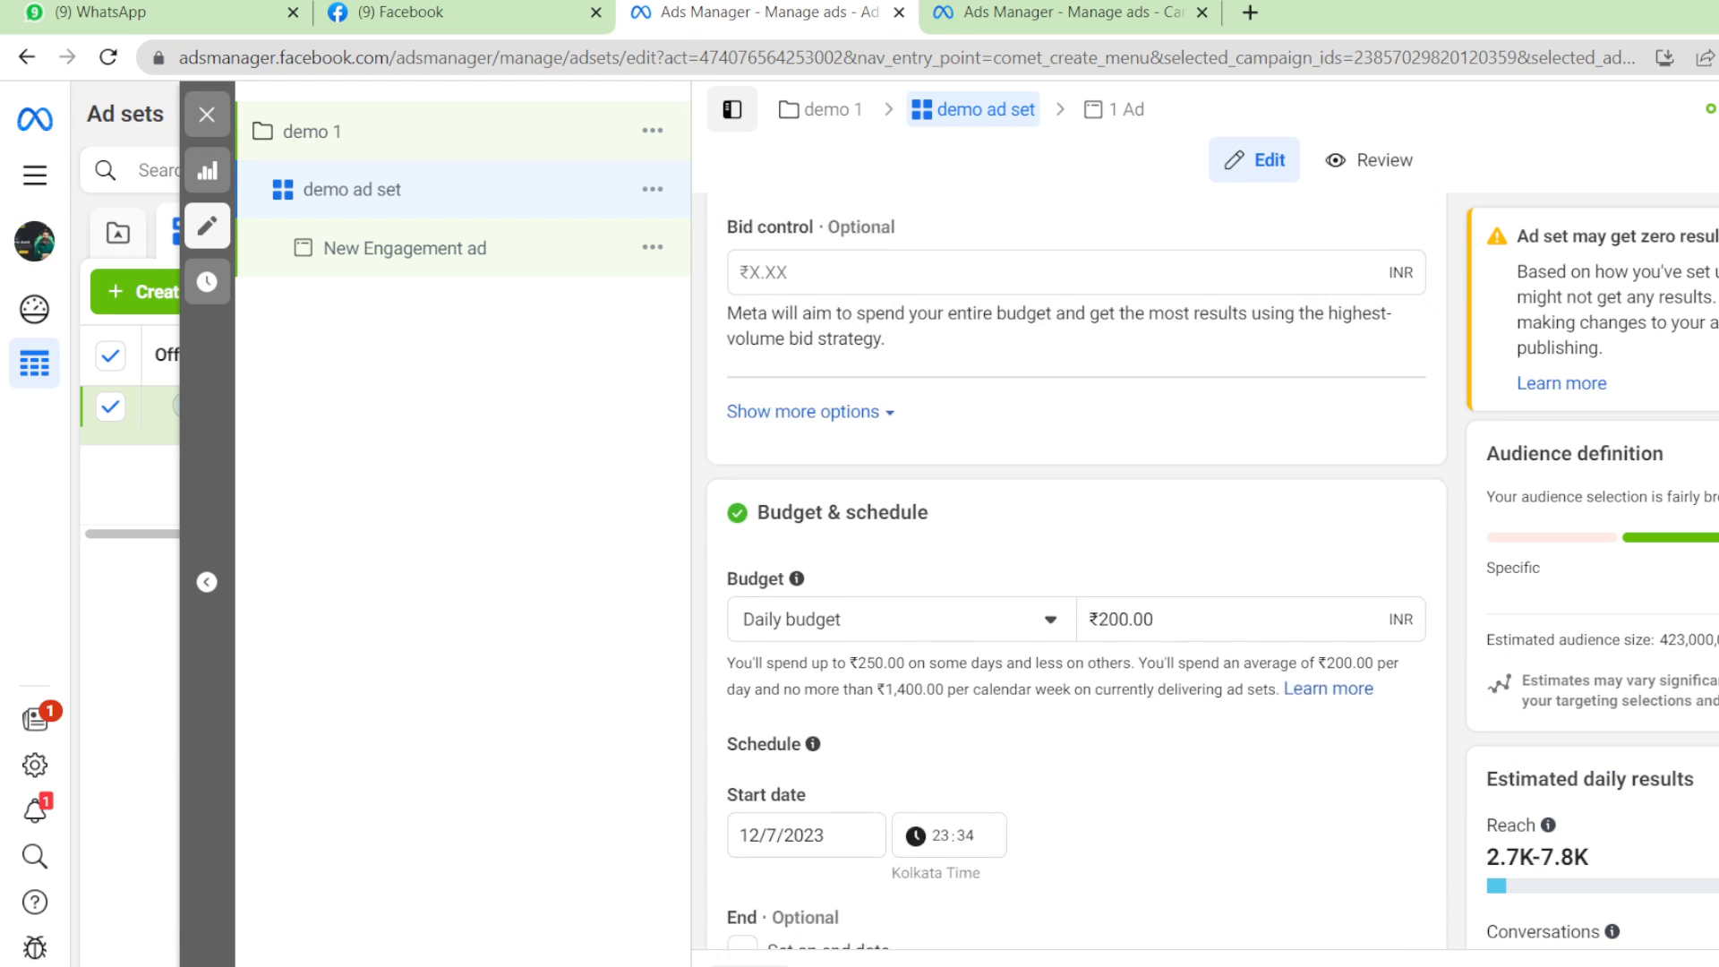
{"action": "left_click", "coordinate": [1111, 521]}
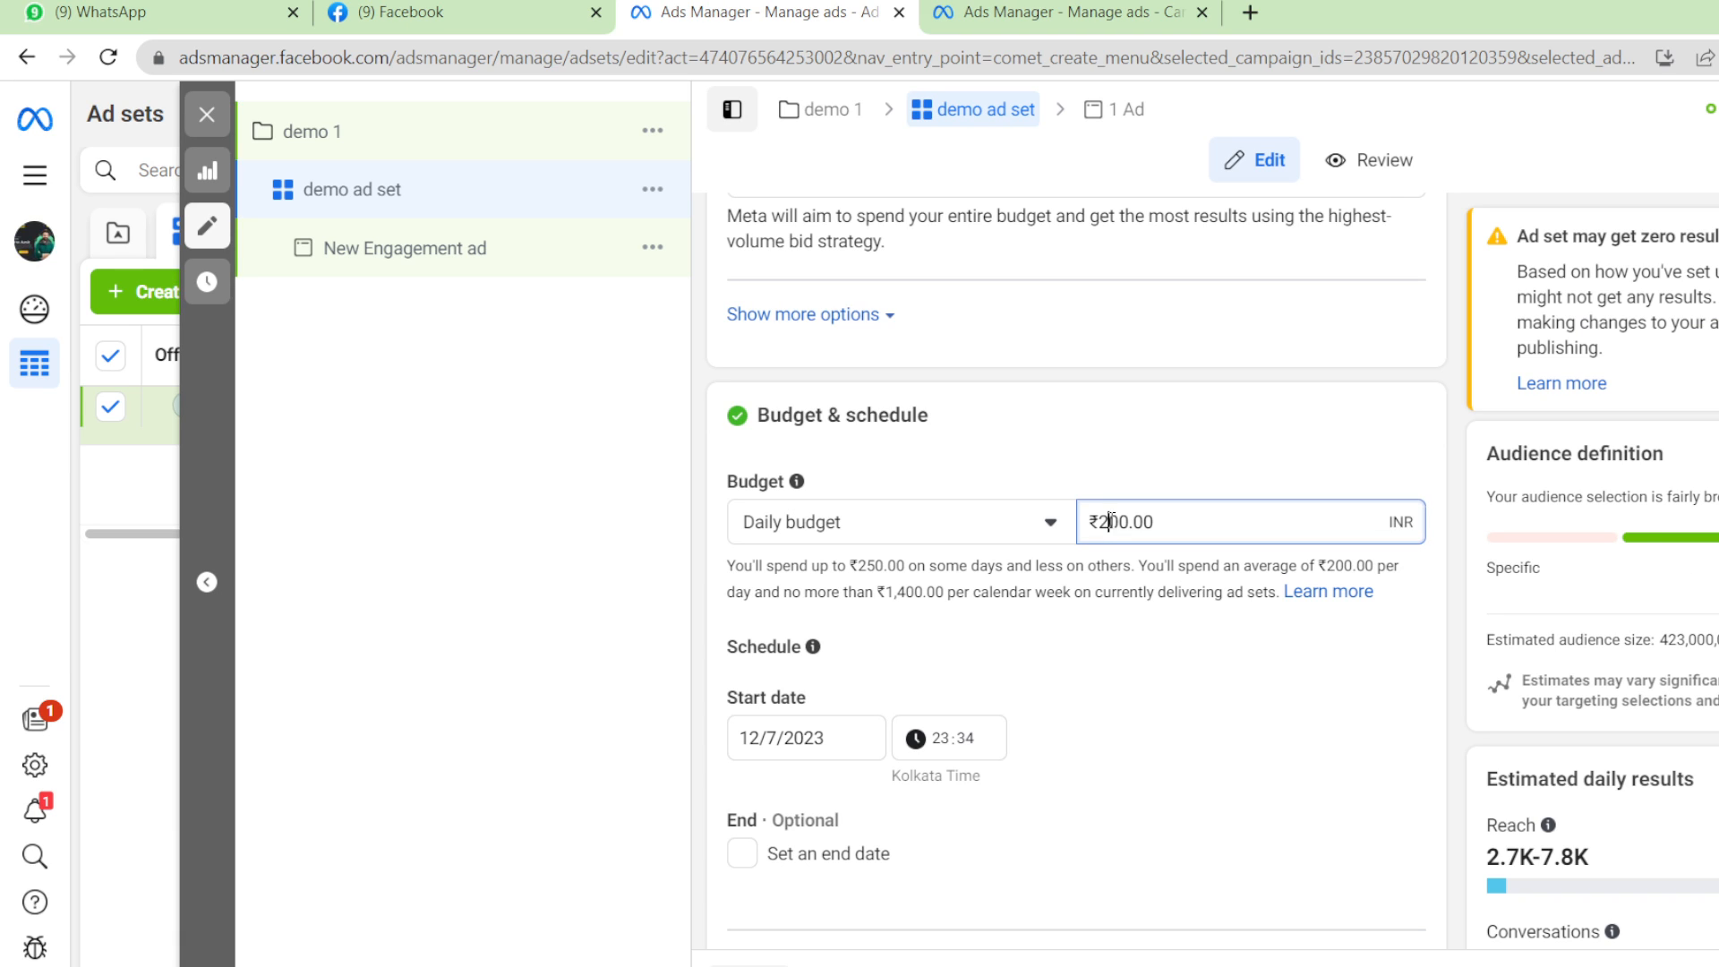
{"action": "key", "text": "BackSpace"}
{"action": "type", "text": "10"}
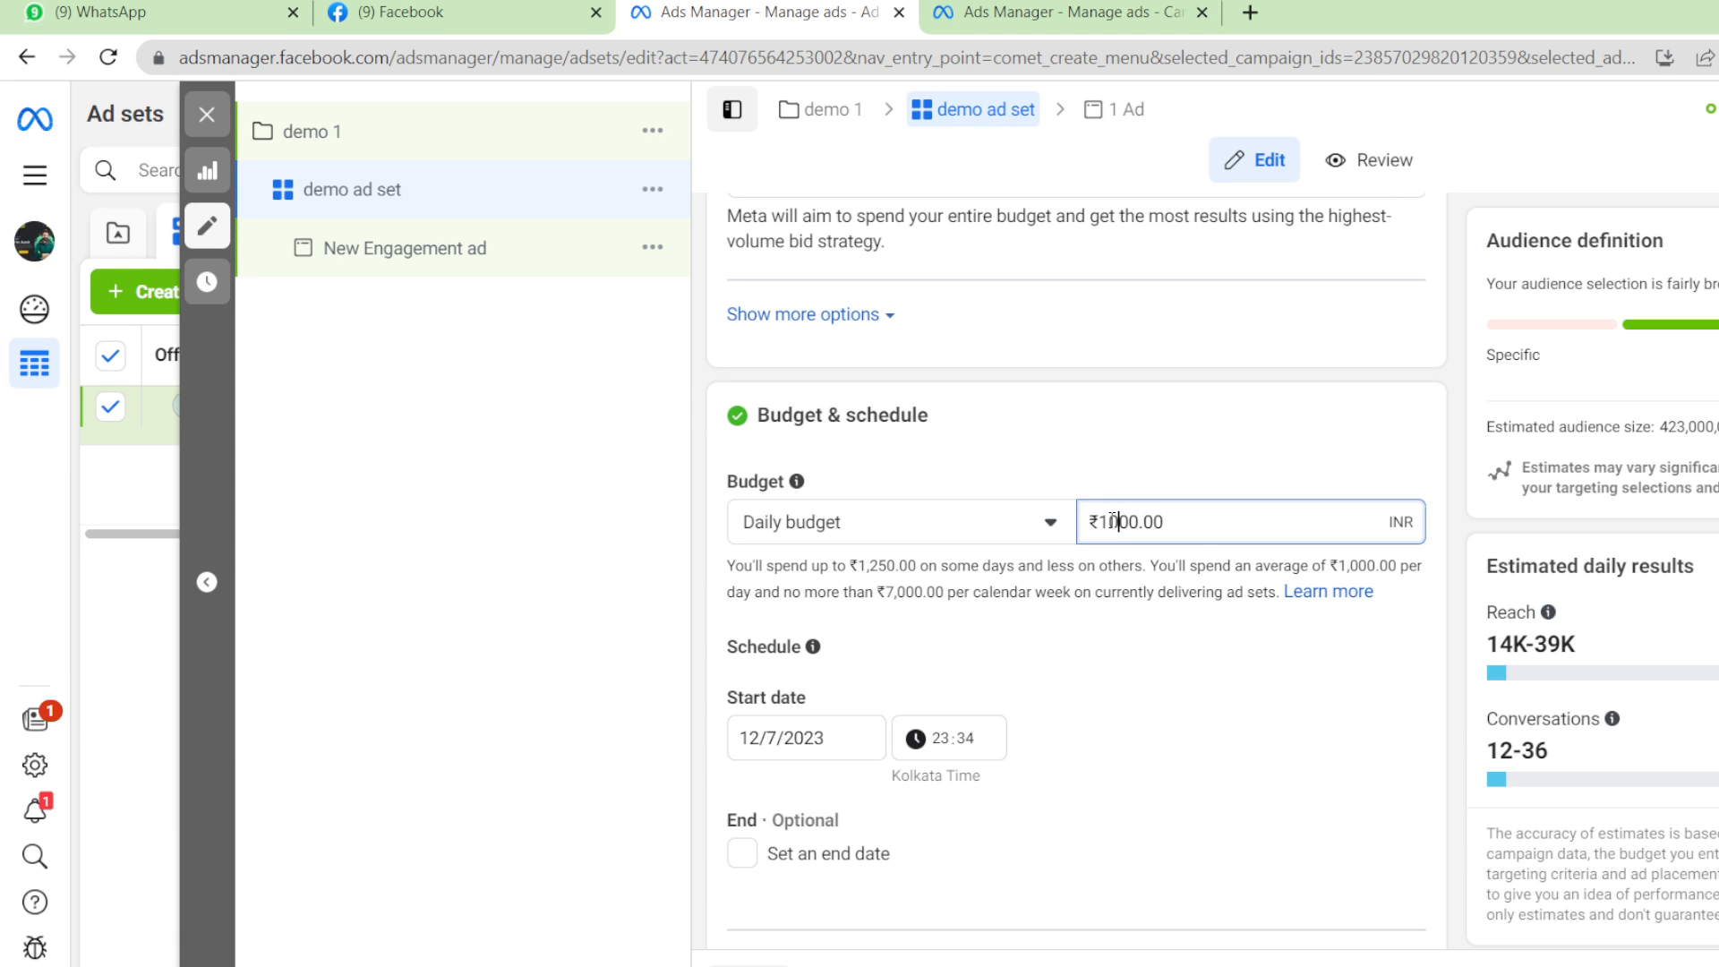
{"action": "key", "text": "BackSpace"}
{"action": "key", "text": "BackSpace"}
{"action": "type", "text": "2"}
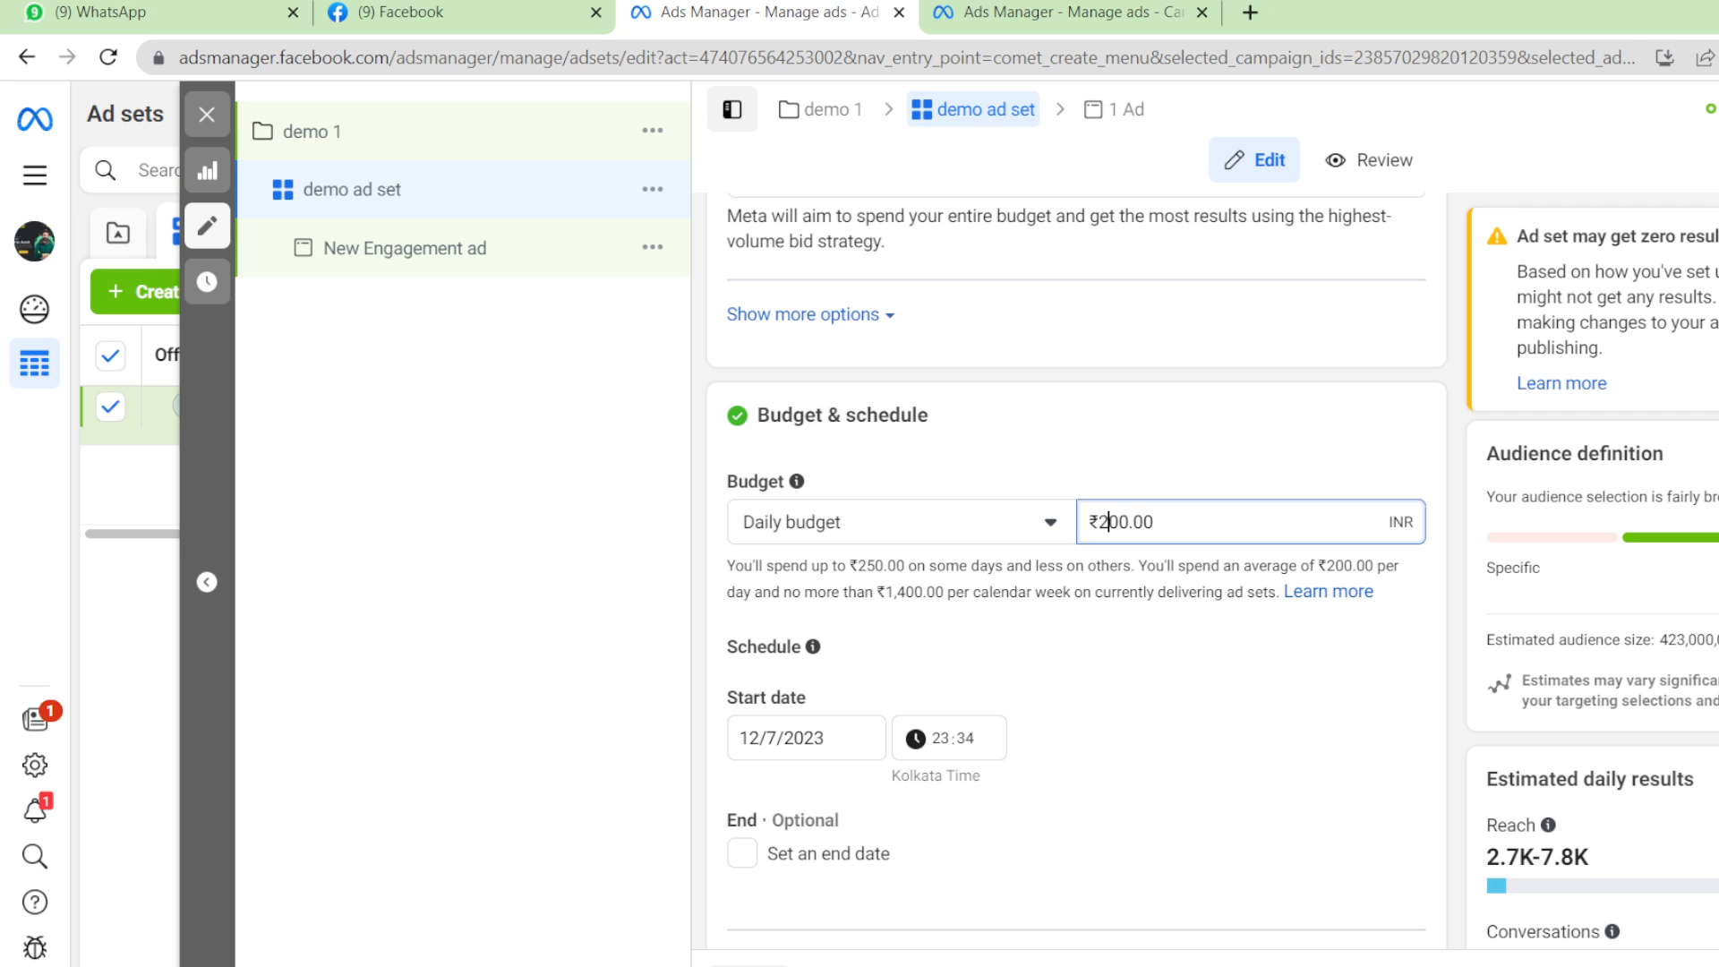
{"action": "key", "text": "BackSpace"}
{"action": "type", "text": "3"}
{"action": "key", "text": "BackSpace"}
{"action": "type", "text": "4"}
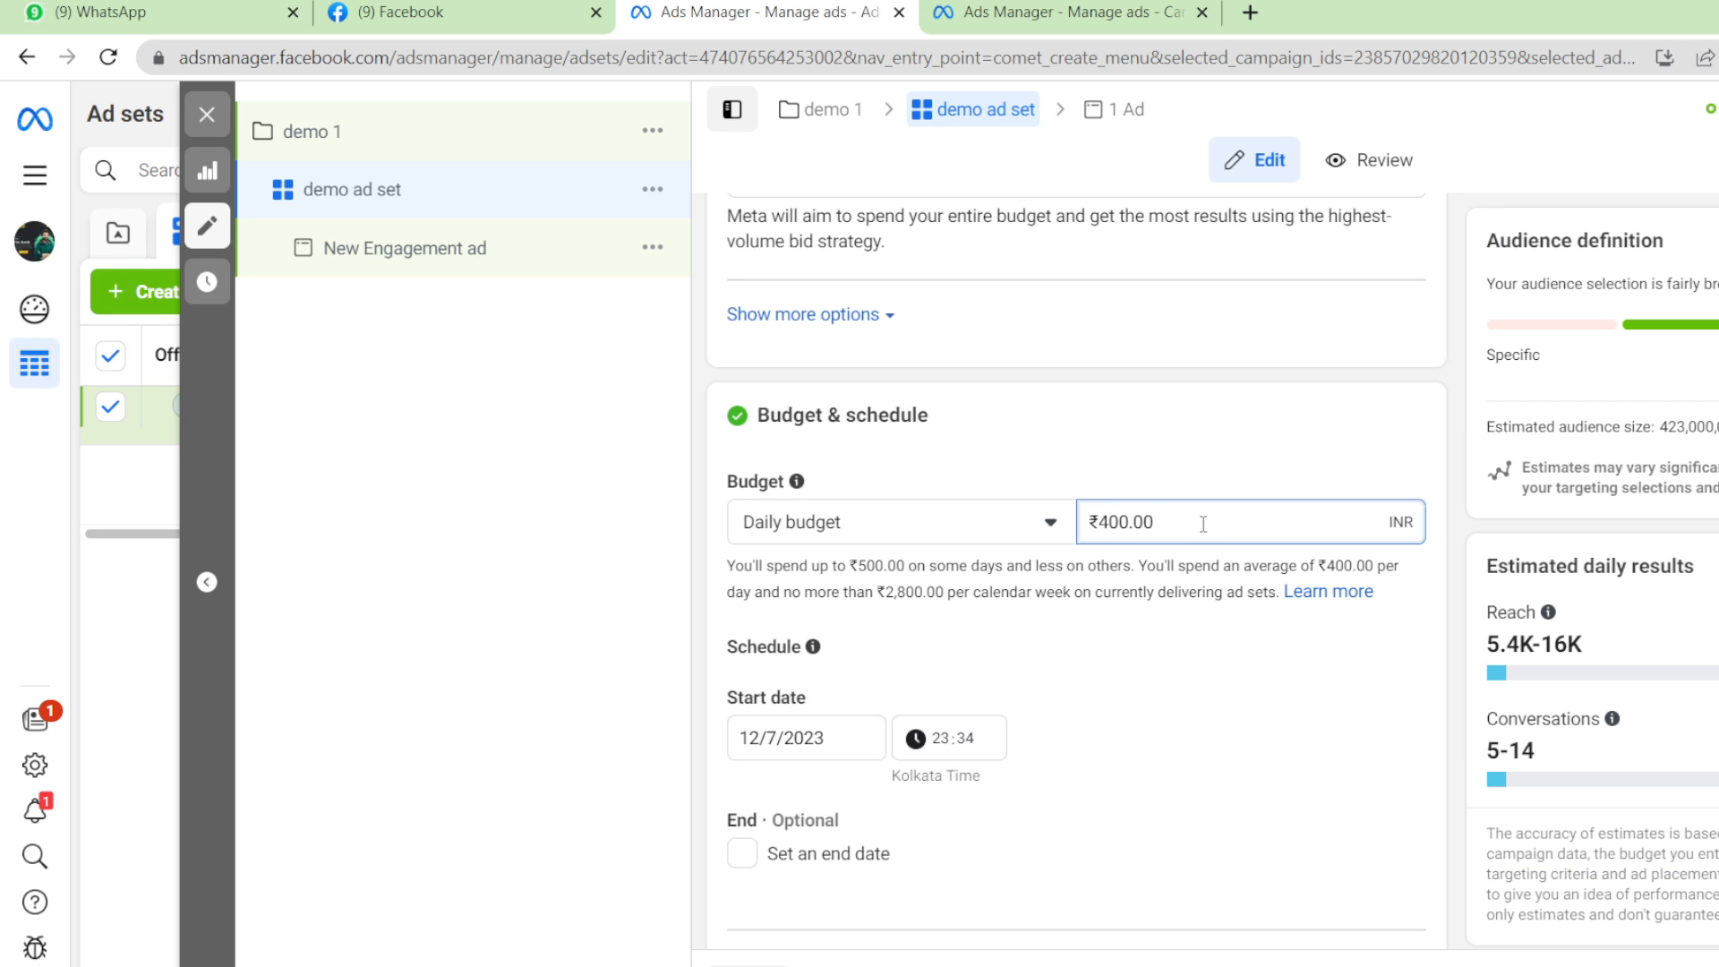
{"action": "left_click", "coordinate": [1149, 671]}
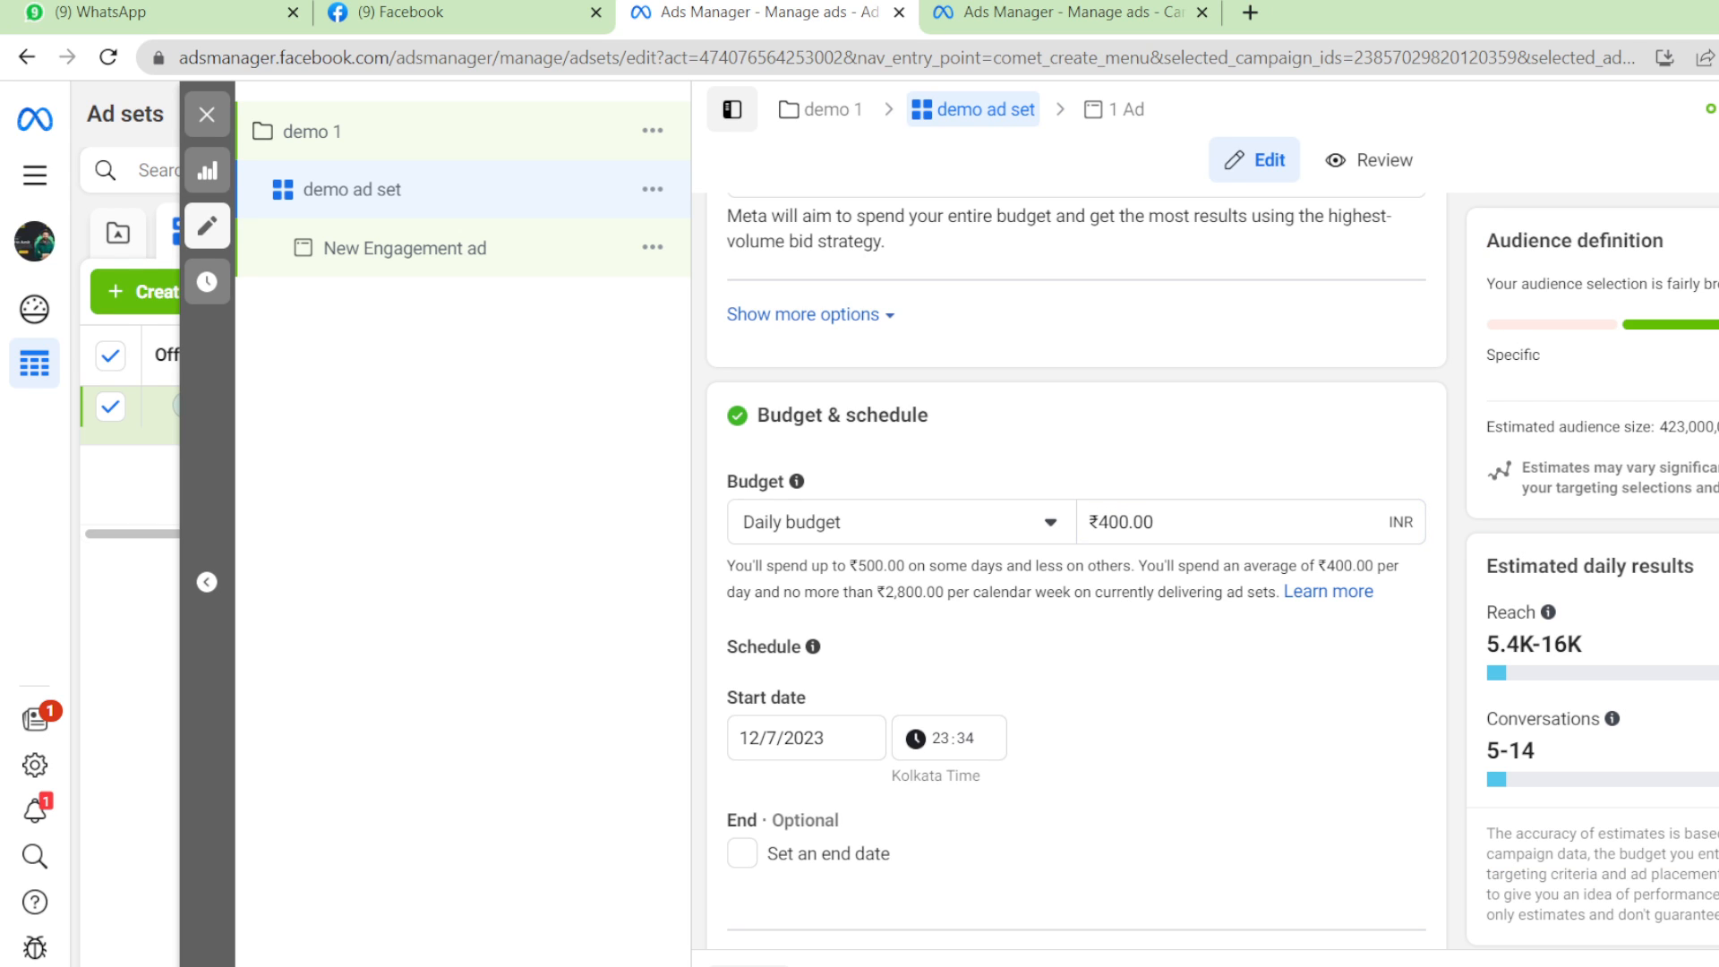
{"action": "scroll", "coordinate": [1260, 498], "scroll_direction": "down", "scroll_amount": 1}
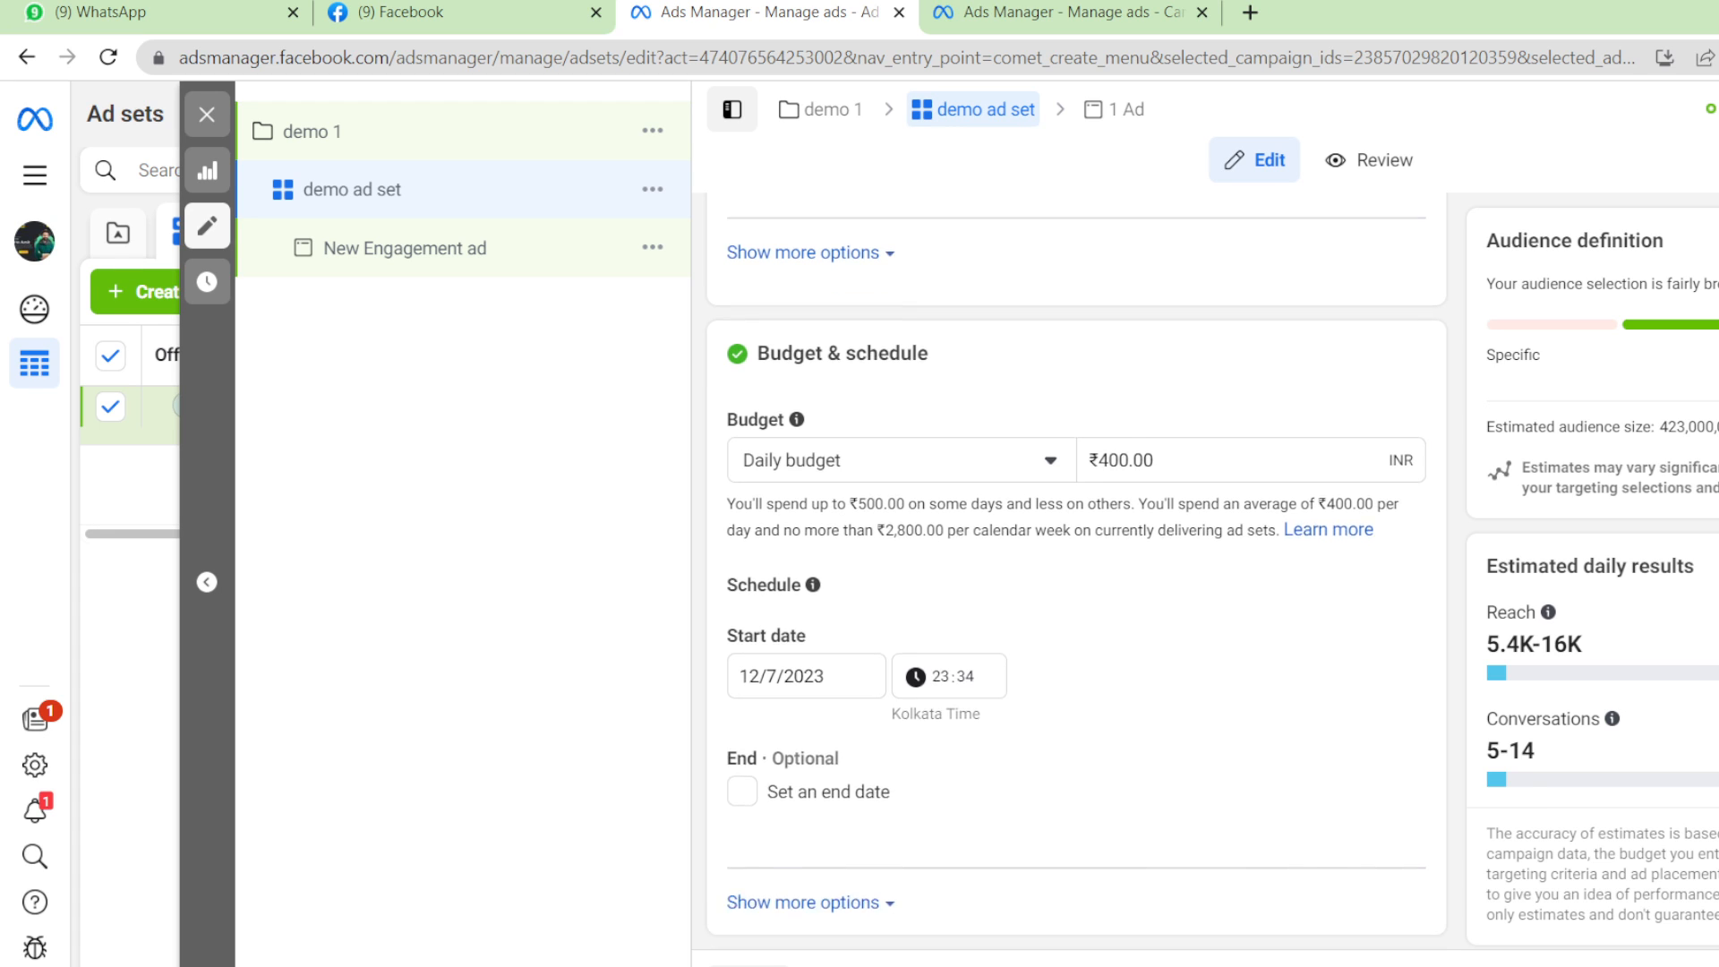
{"action": "left_click", "coordinate": [1200, 438]}
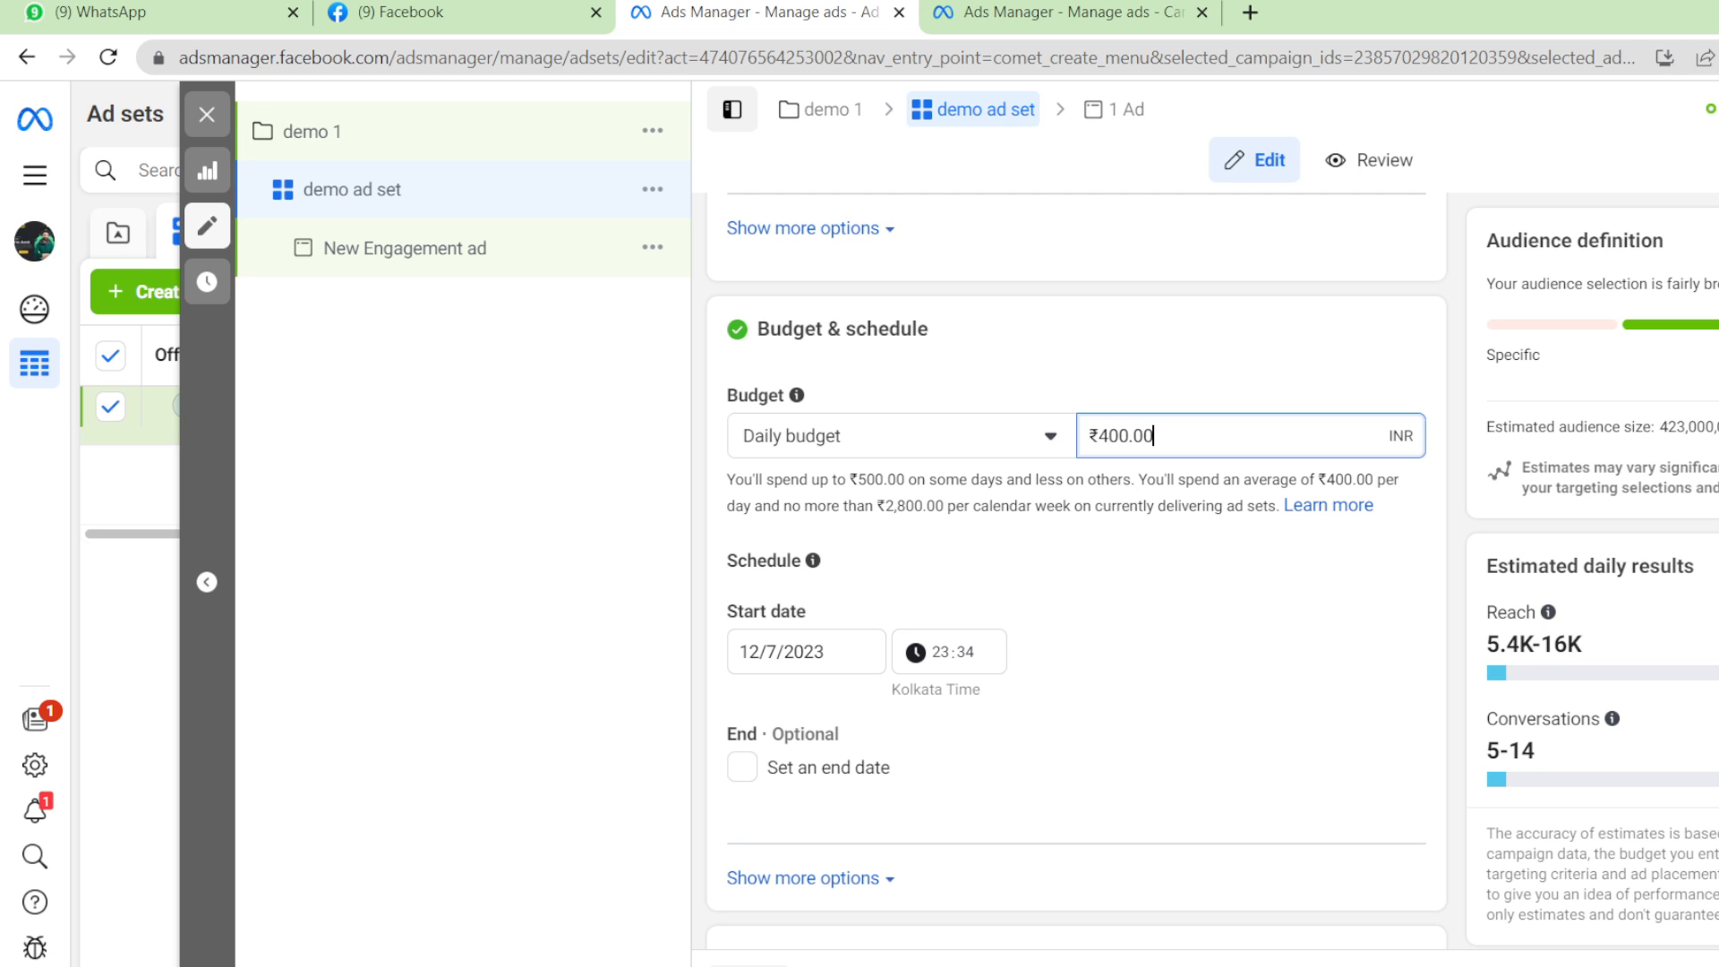
{"action": "left_click", "coordinate": [1361, 596]}
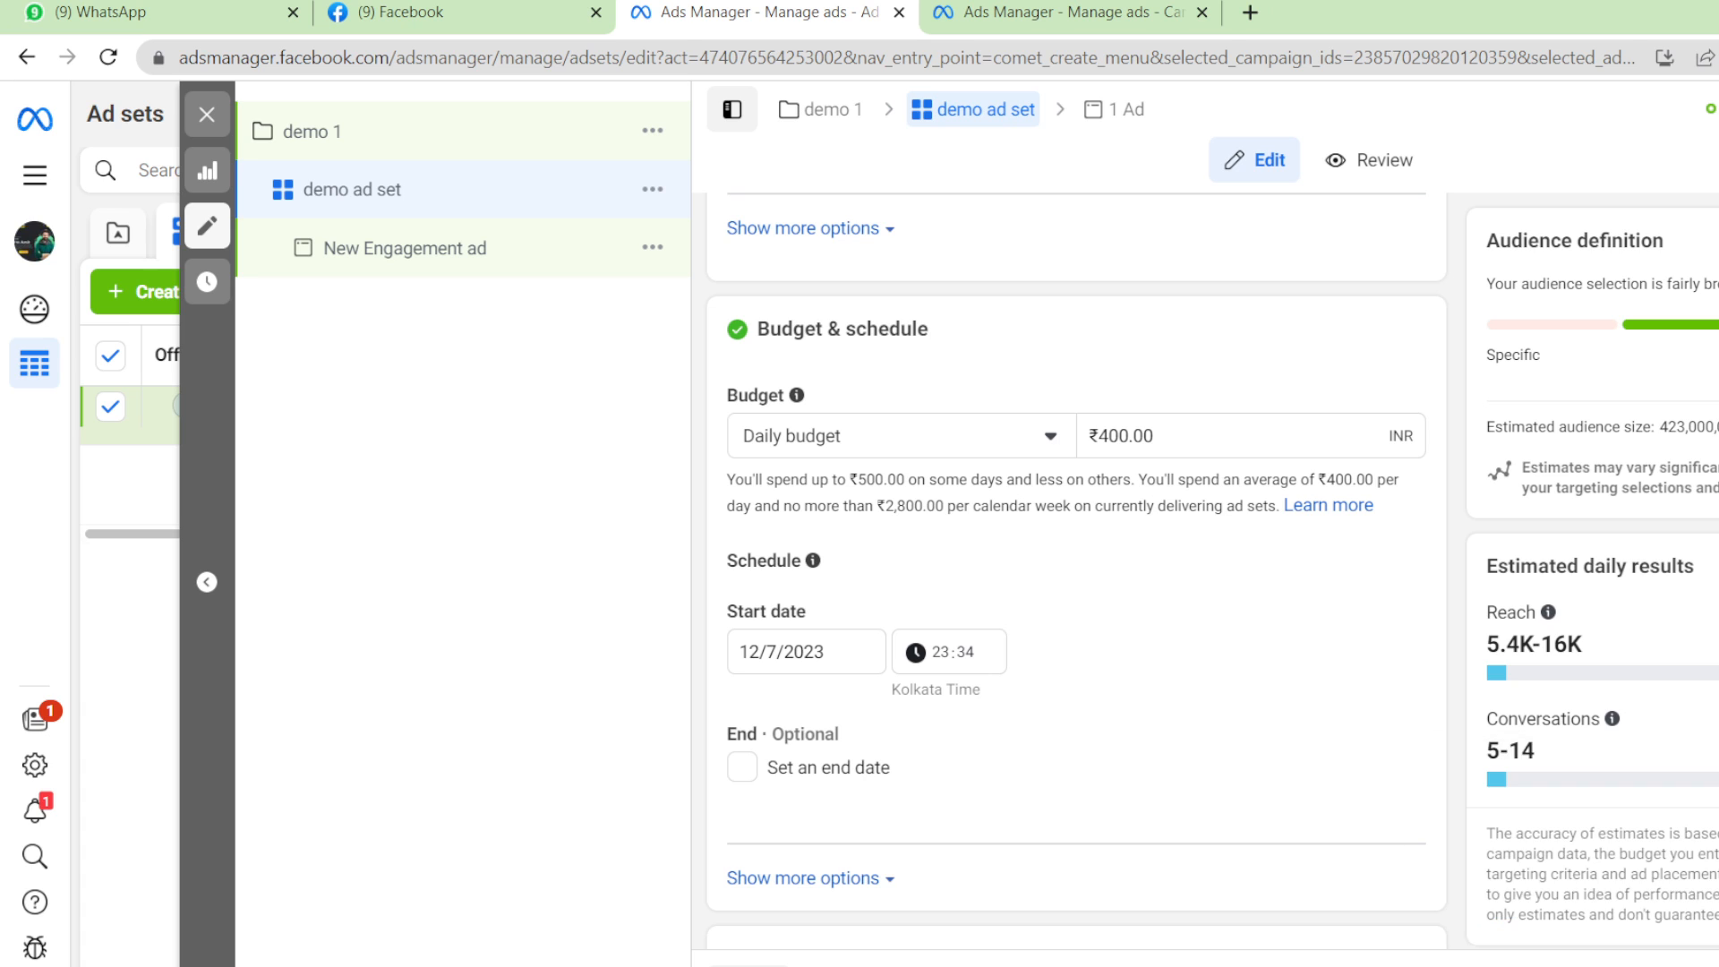
{"action": "scroll", "coordinate": [1528, 758], "scroll_direction": "down", "scroll_amount": 1}
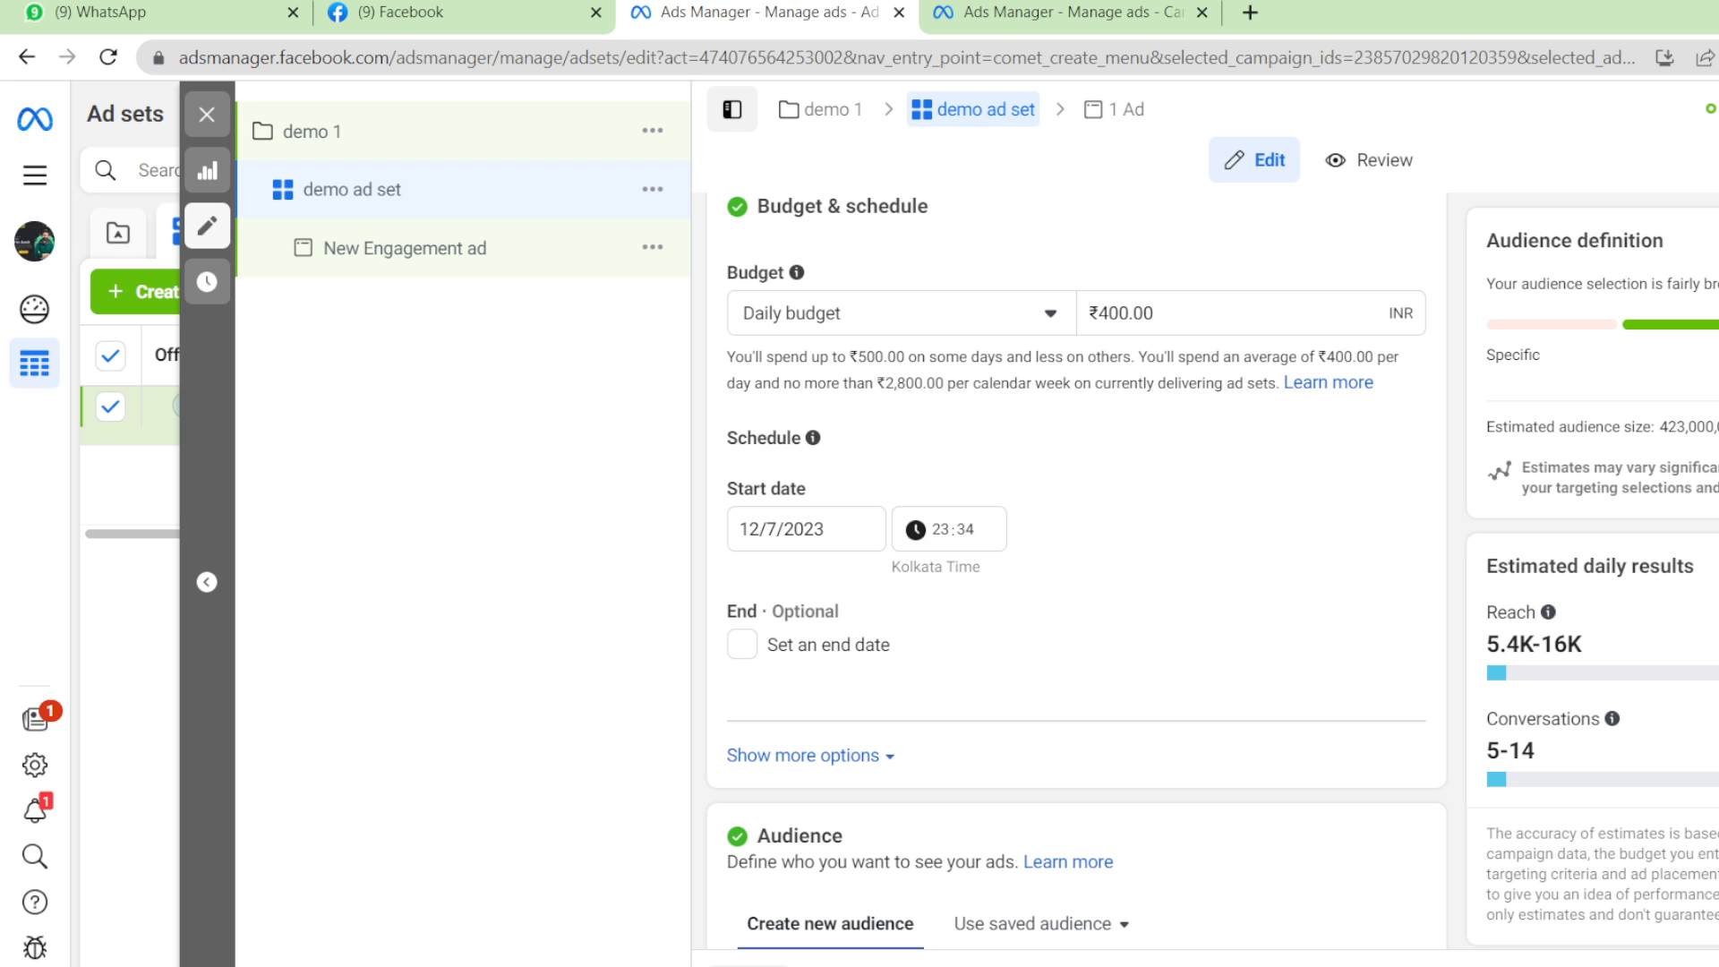
Set the audience age range to 29–58.
{"action": "scroll", "coordinate": [1076, 573], "scroll_direction": "down", "scroll_amount": 1}
{"action": "scroll", "coordinate": [1076, 573], "scroll_direction": "up", "scroll_amount": 1}
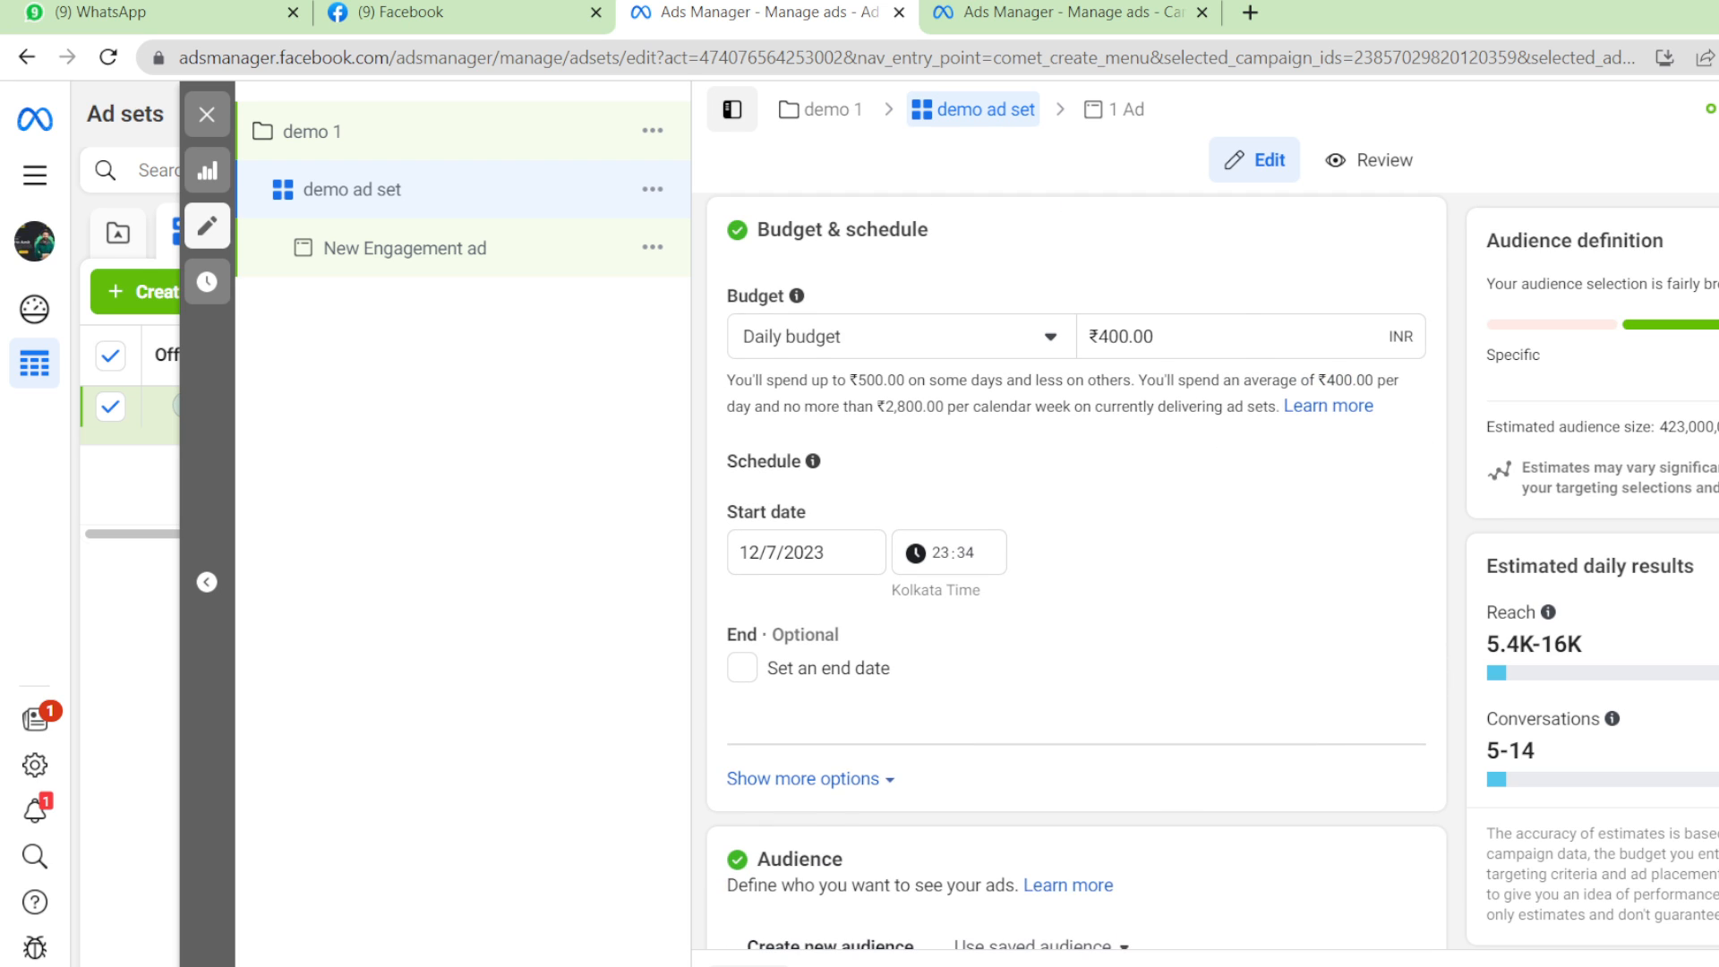
{"action": "scroll", "coordinate": [1076, 573], "scroll_direction": "down", "scroll_amount": 4}
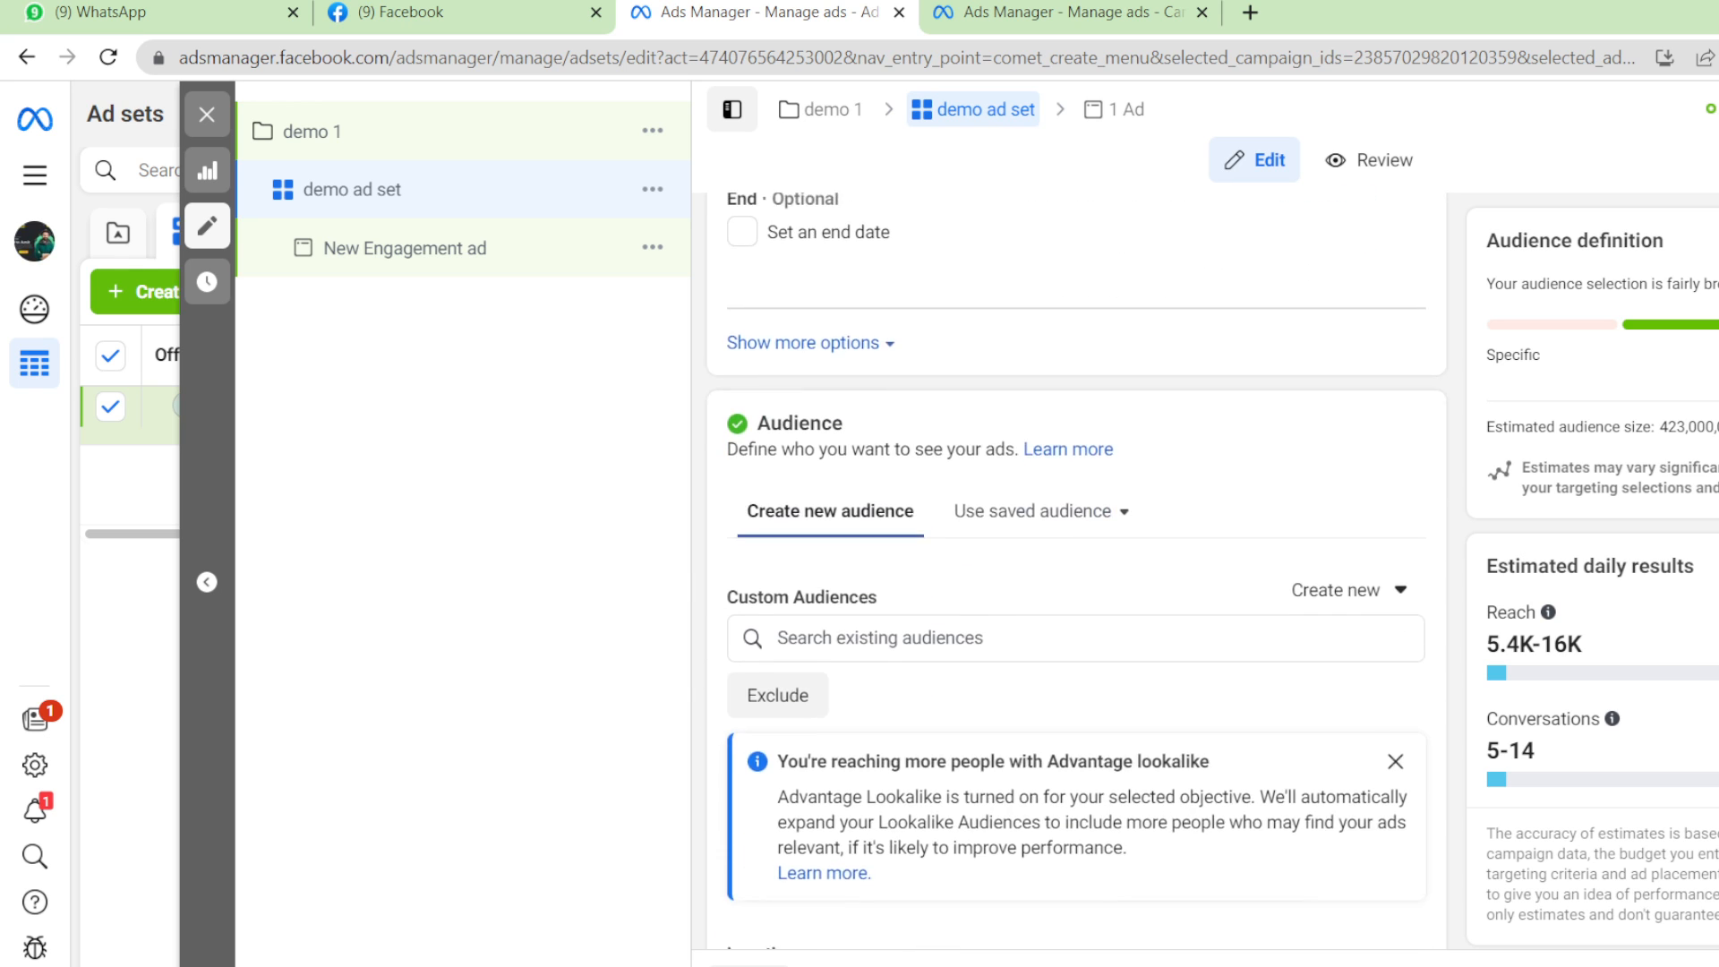
{"action": "scroll", "coordinate": [1076, 573], "scroll_direction": "down", "scroll_amount": 5}
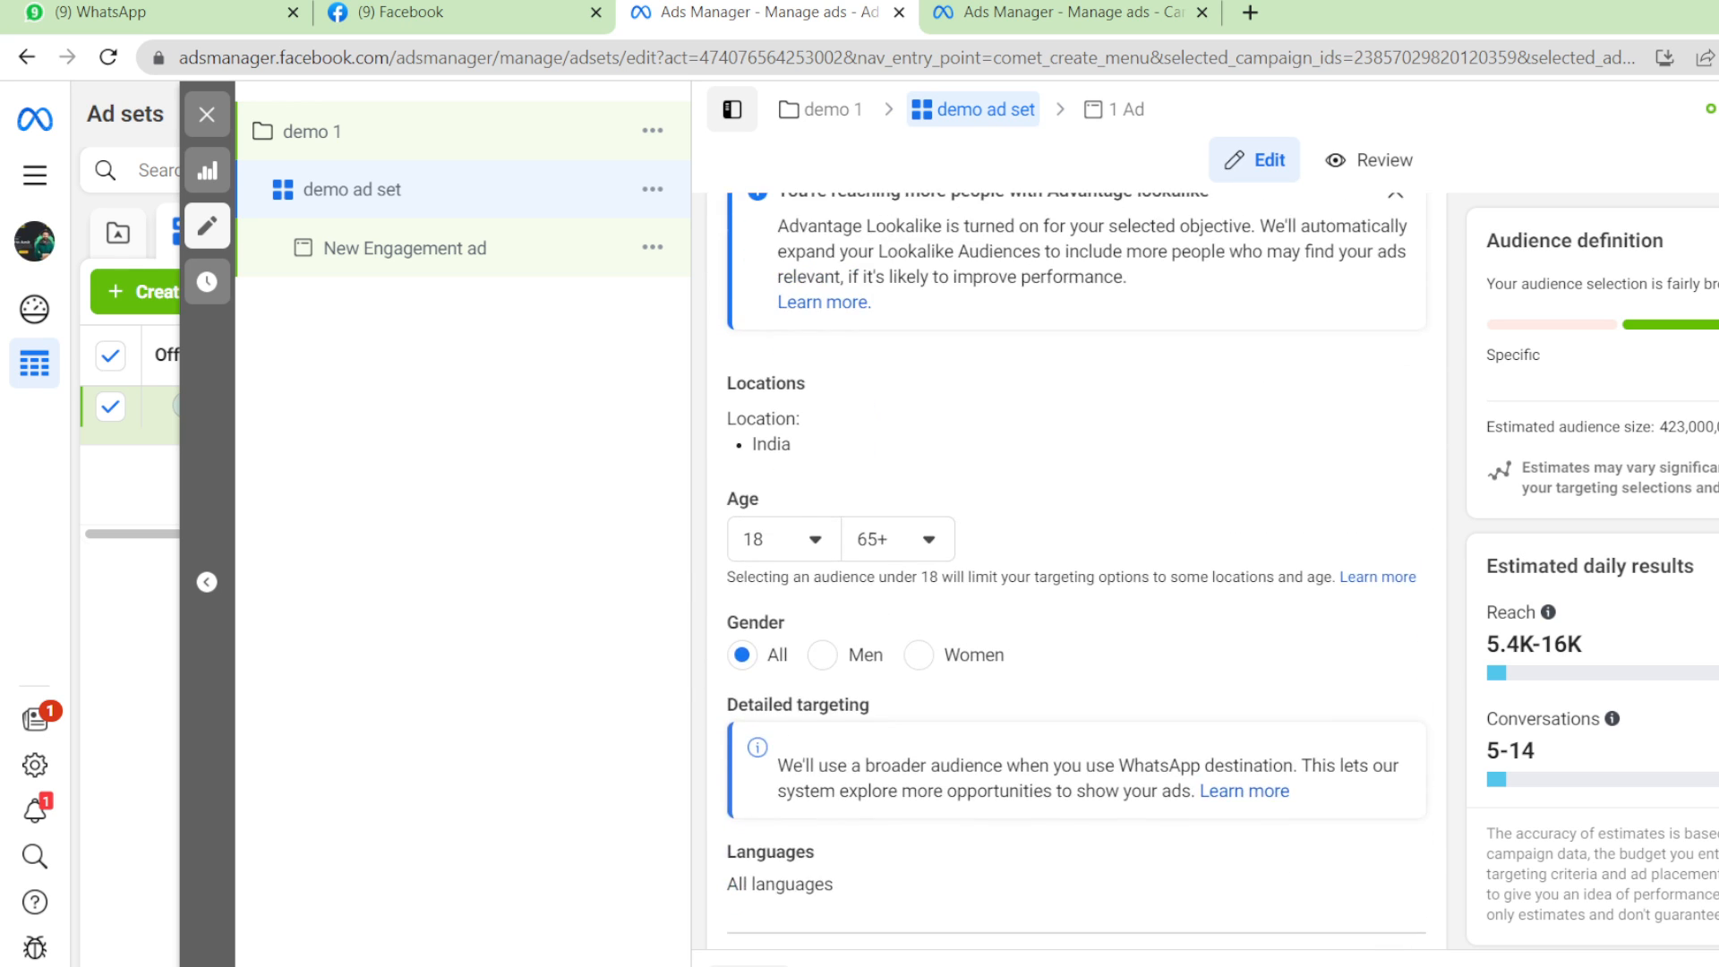
{"action": "left_click", "coordinate": [817, 478]}
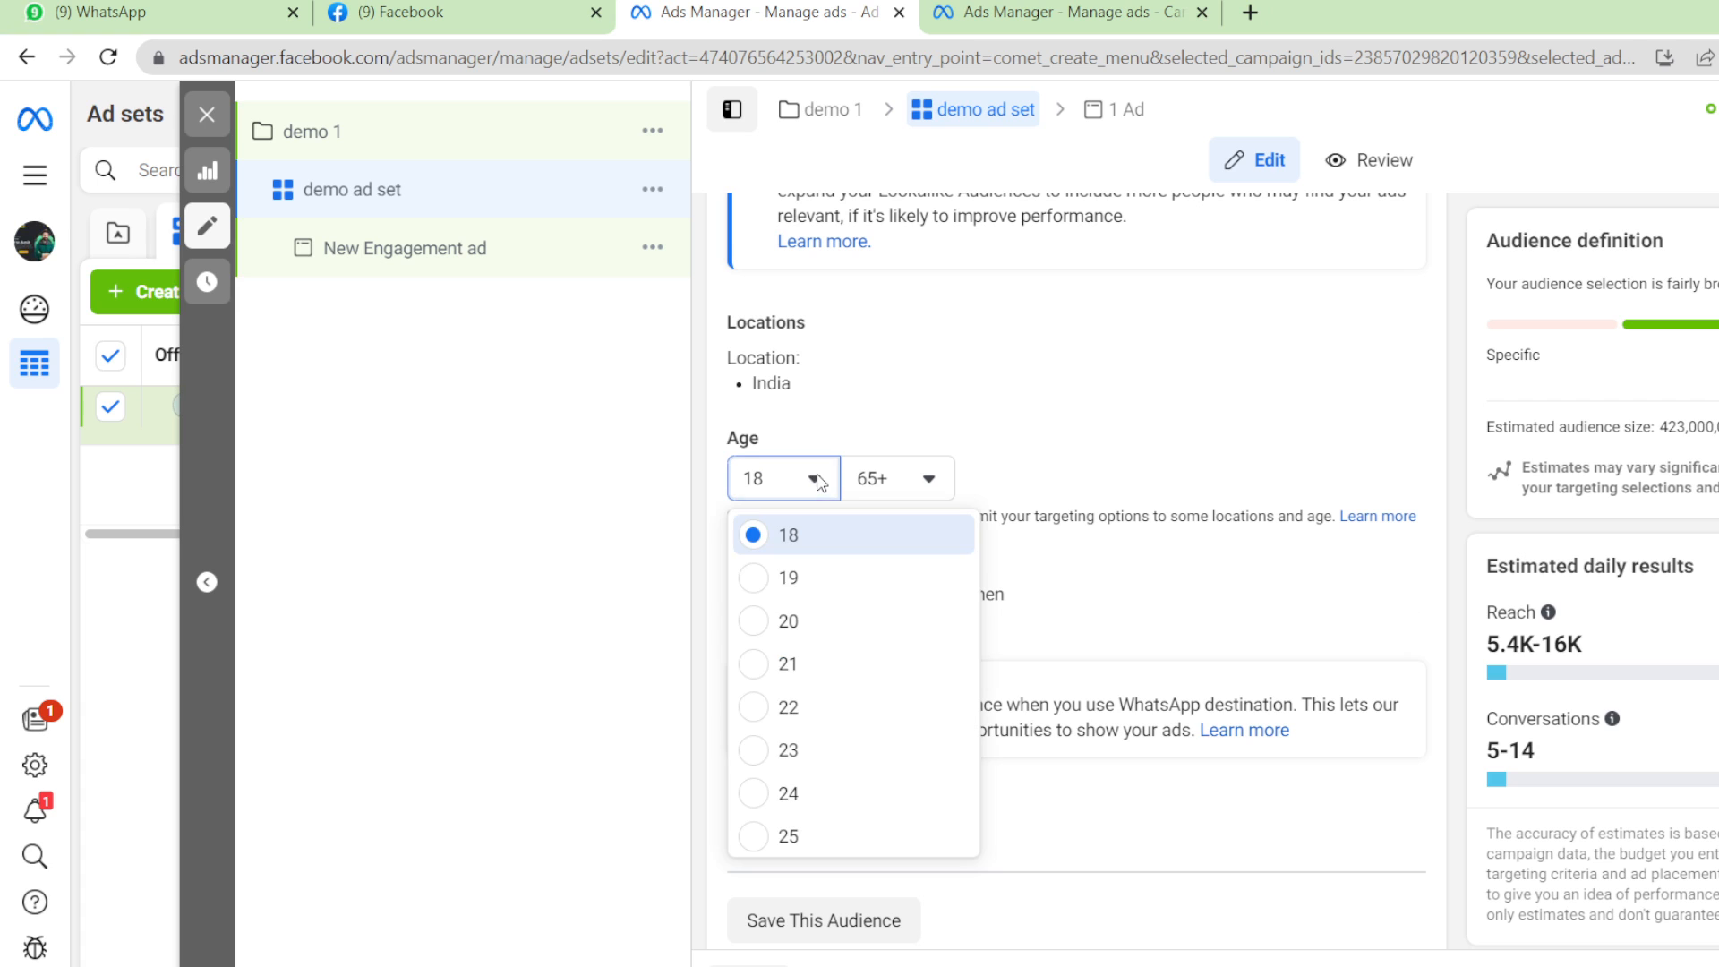
{"action": "left_click", "coordinate": [760, 838]}
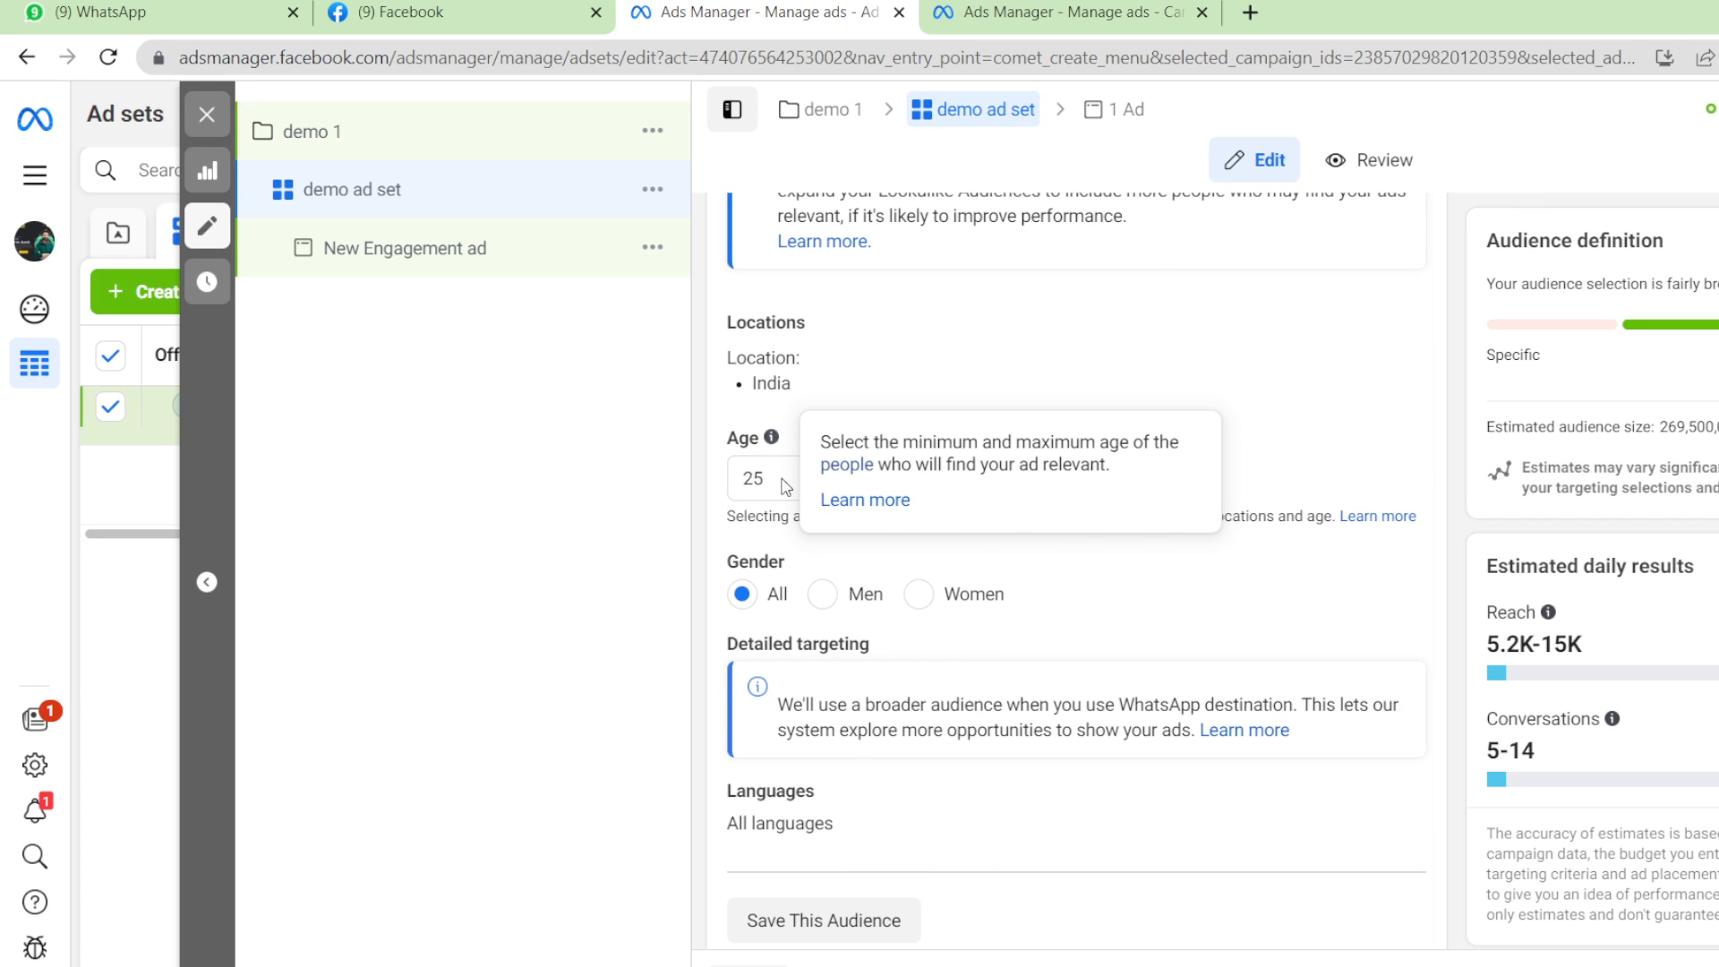
{"action": "left_click", "coordinate": [783, 483]}
{"action": "scroll", "coordinate": [777, 829], "scroll_direction": "down", "scroll_amount": 2}
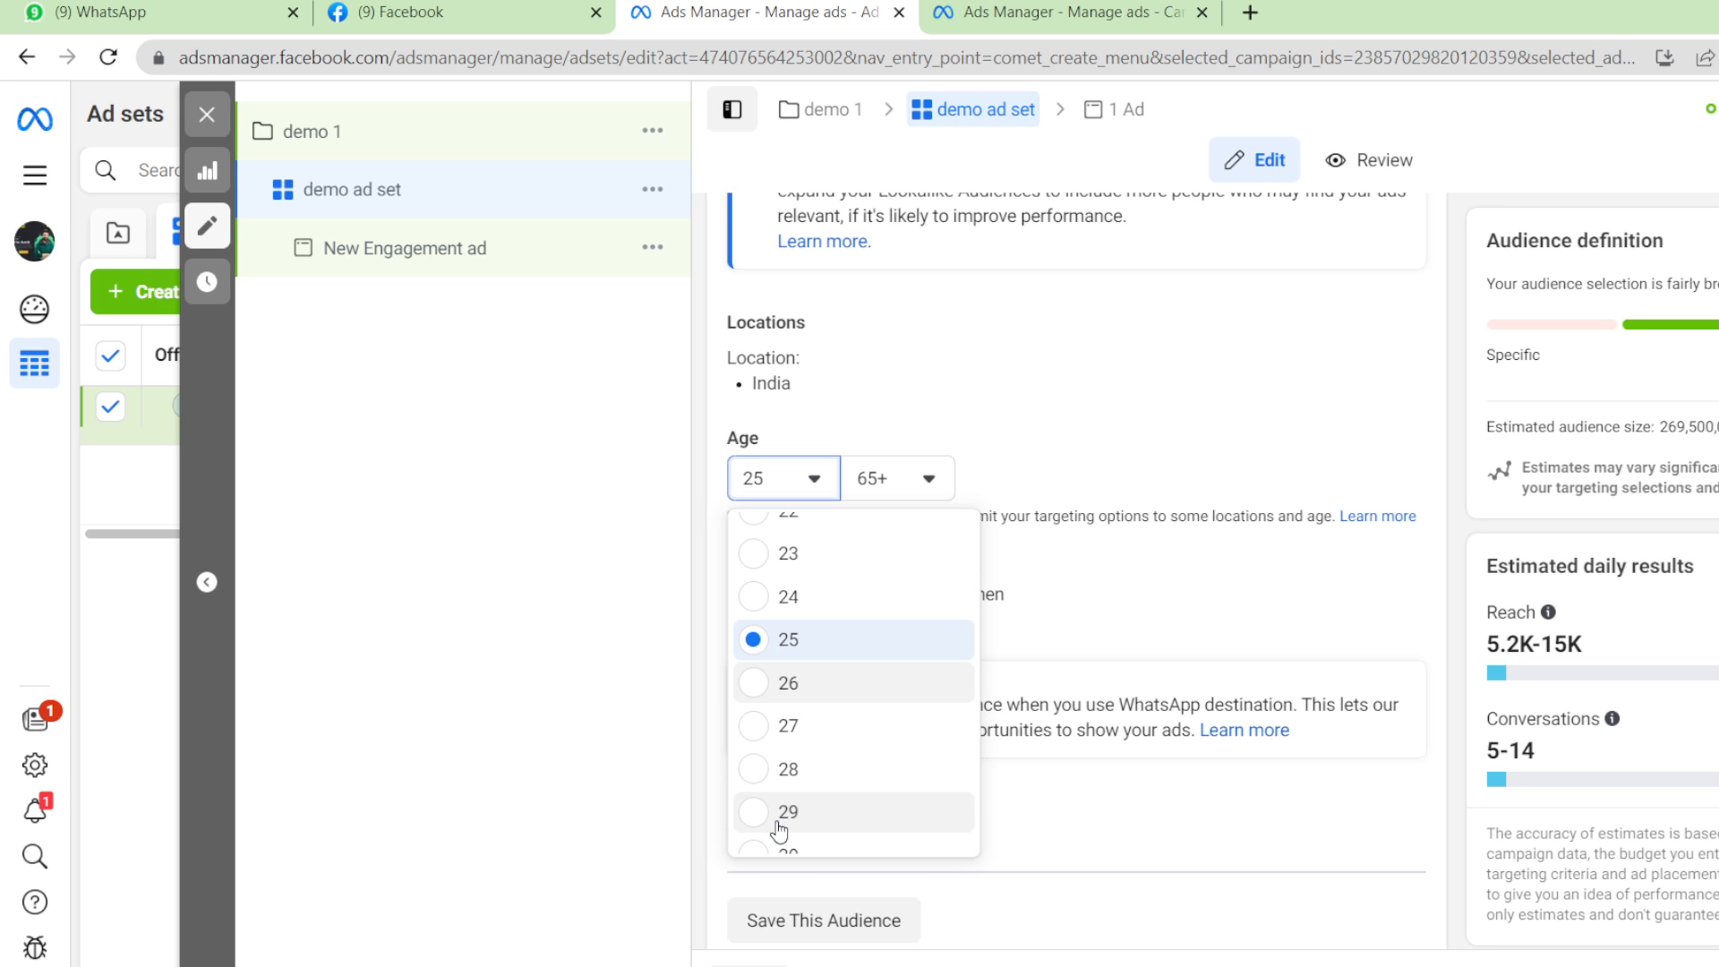
{"action": "left_click", "coordinate": [758, 812]}
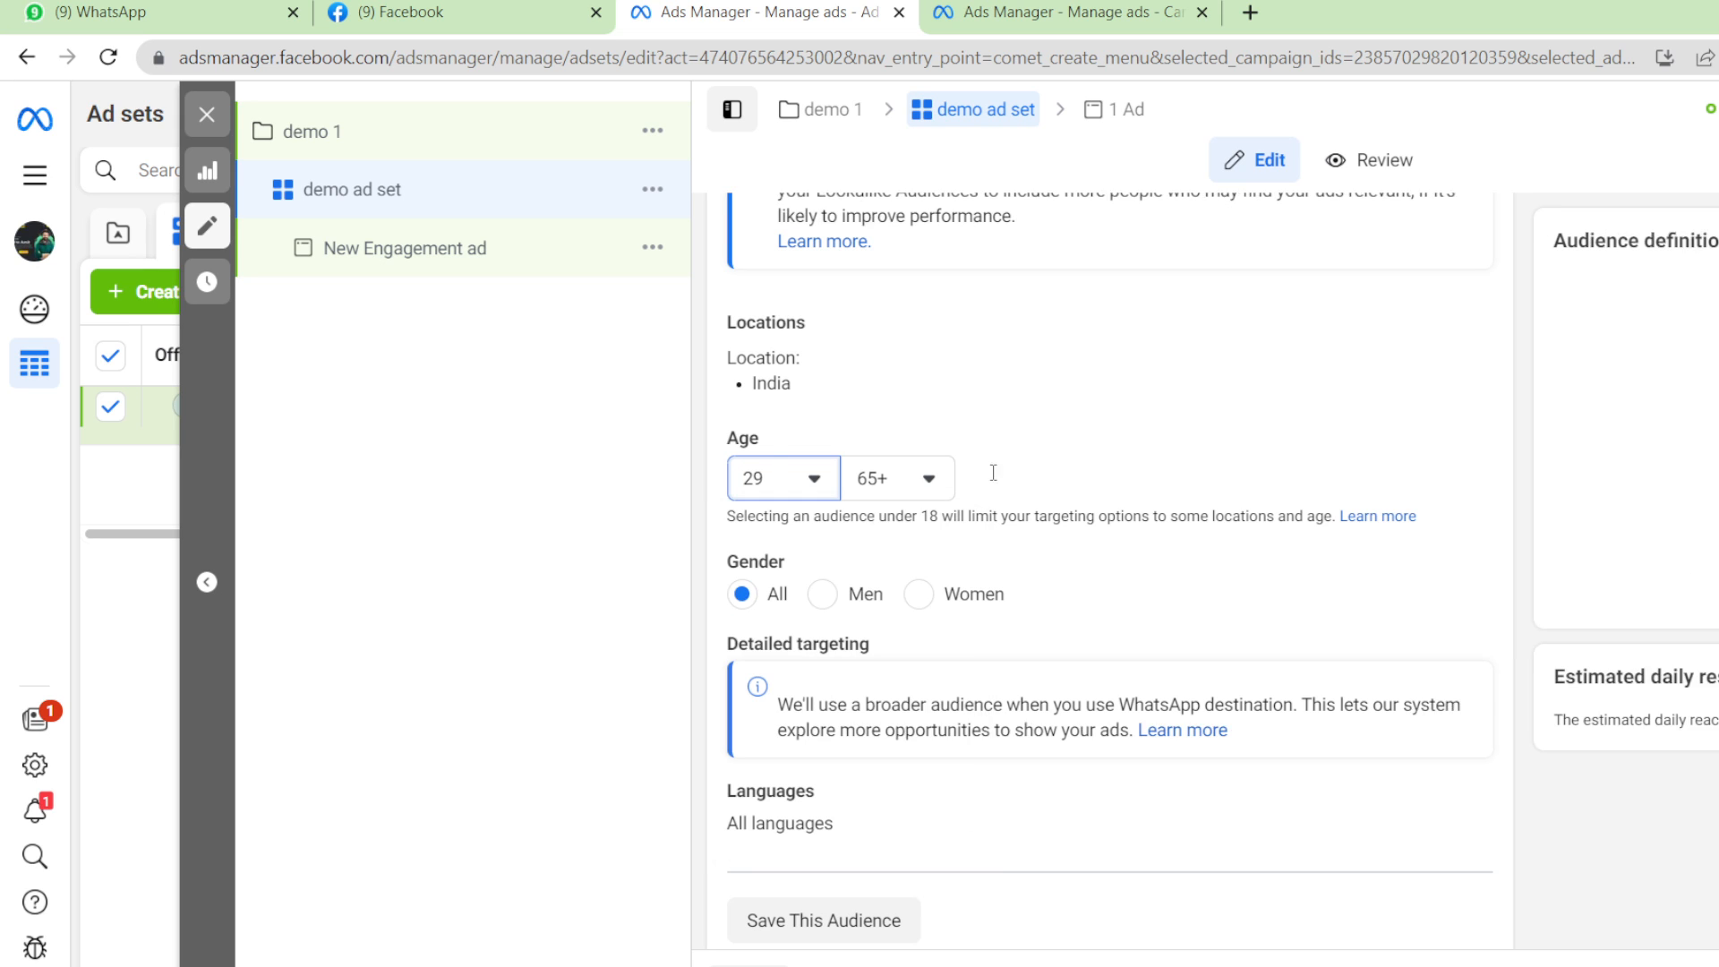
{"action": "left_click", "coordinate": [938, 479]}
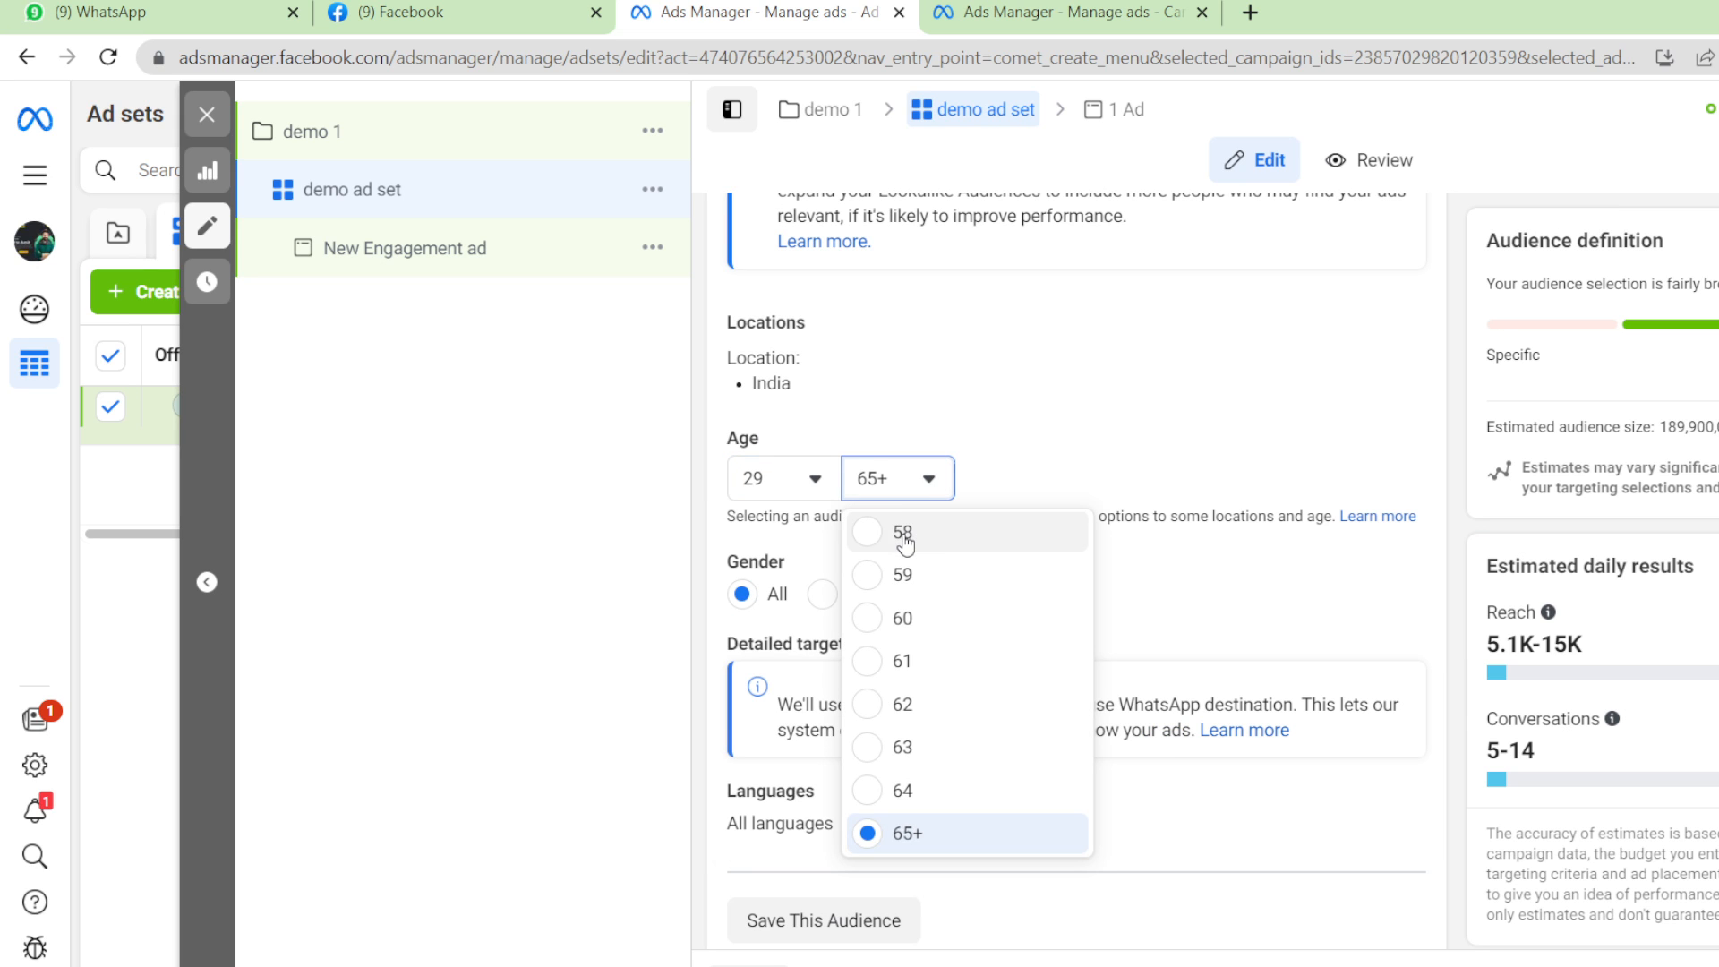
{"action": "left_click", "coordinate": [903, 533]}
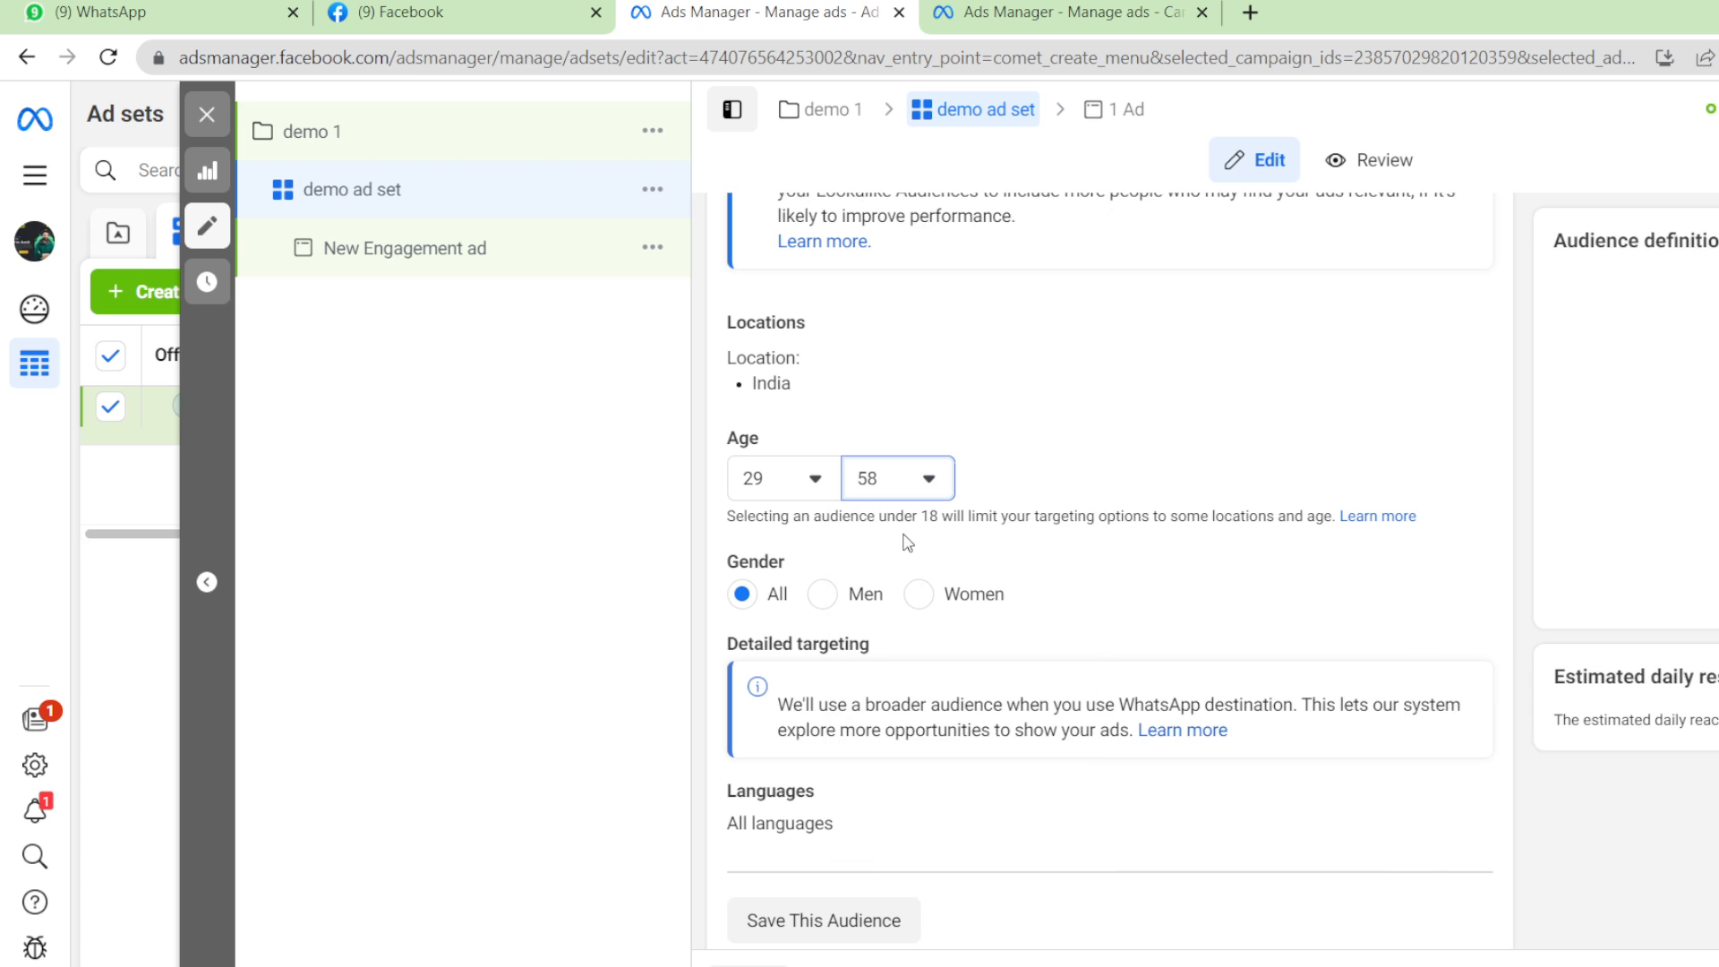
Target men only and review the rest of the ad set form.
{"action": "left_click", "coordinate": [823, 594]}
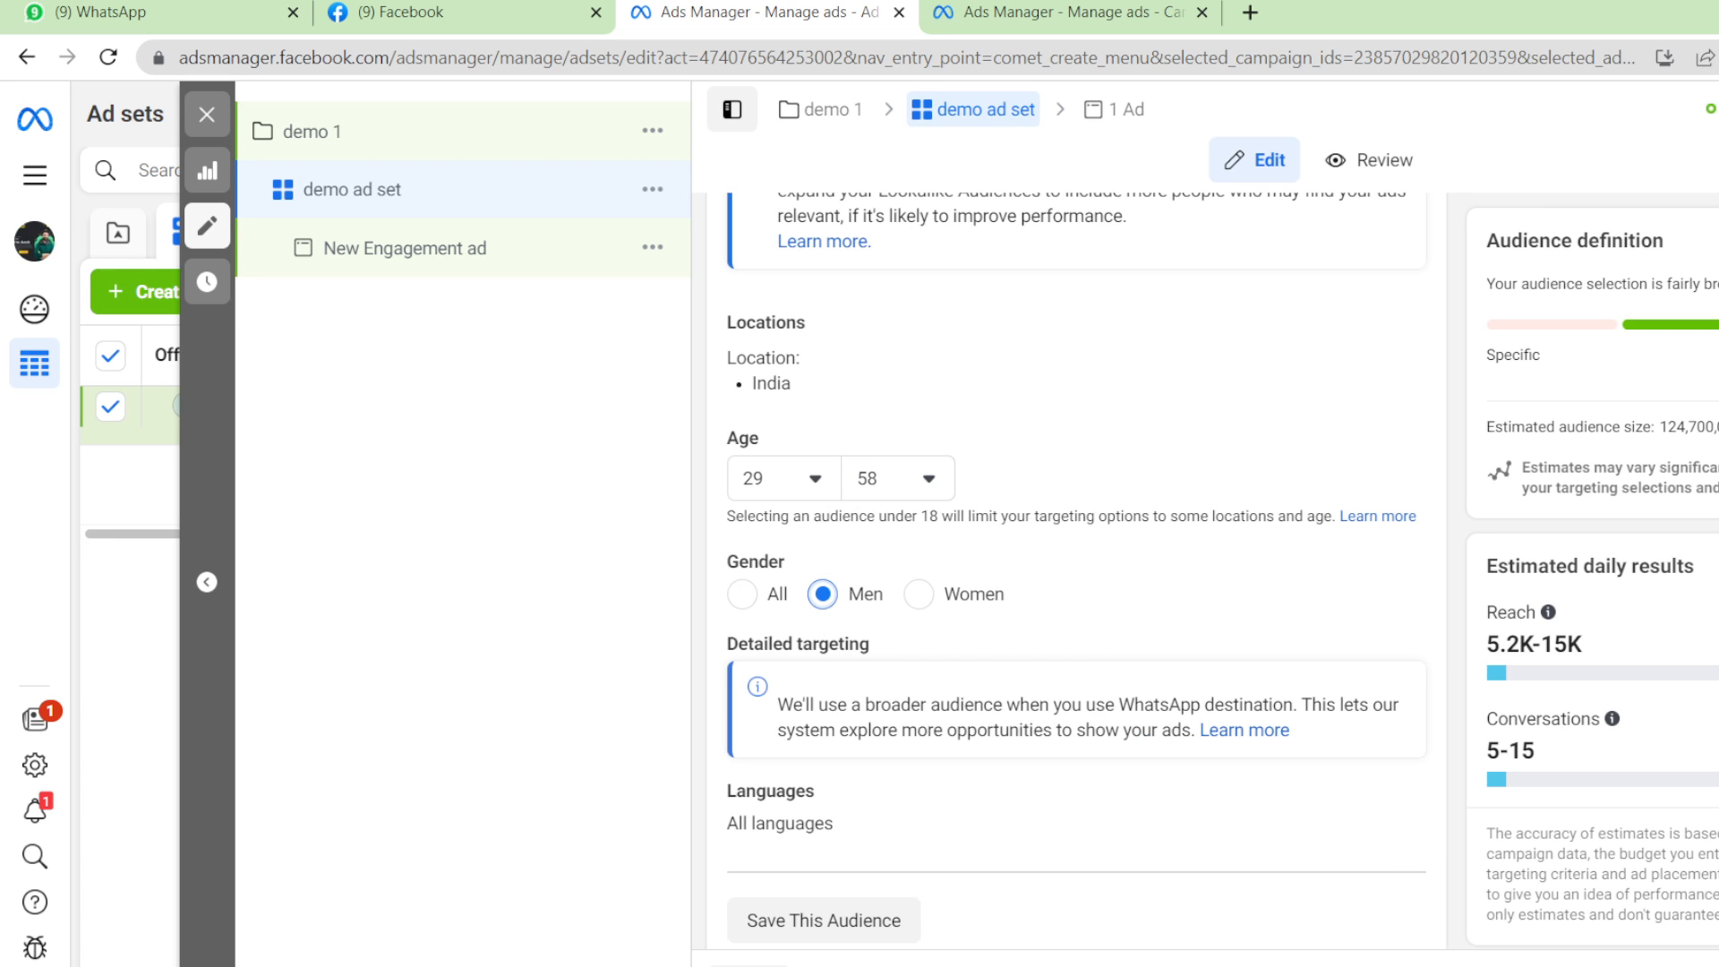
{"action": "scroll", "coordinate": [1075, 566], "scroll_direction": "down", "scroll_amount": 2}
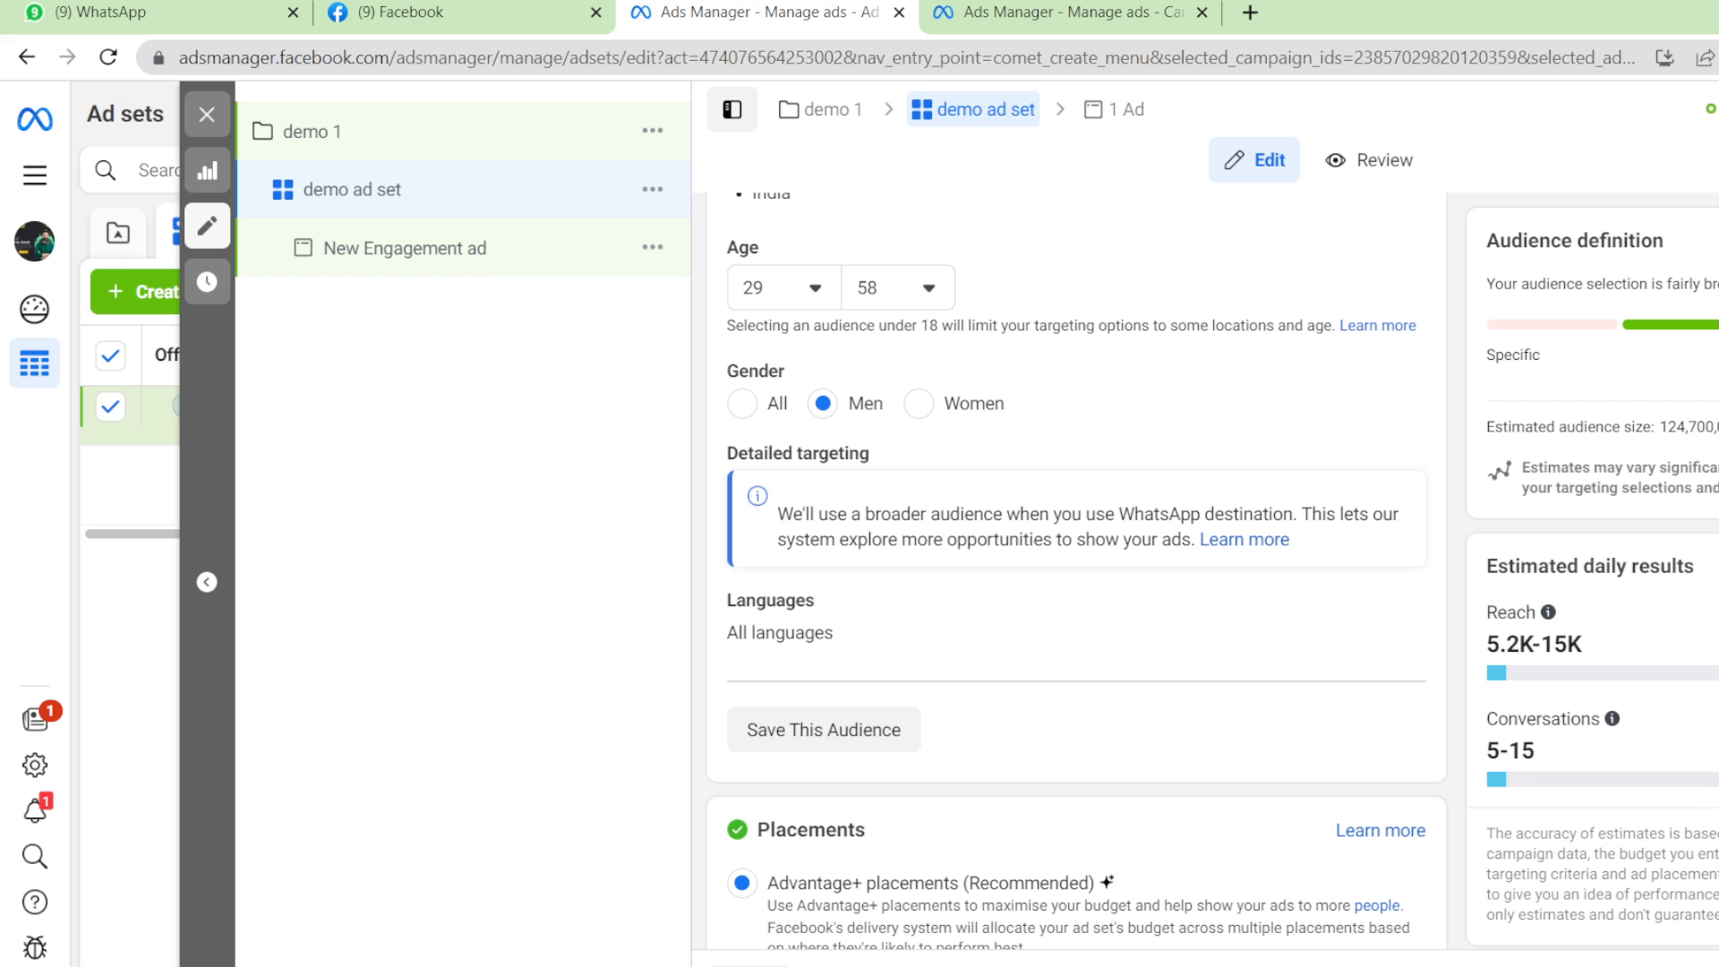
{"action": "scroll", "coordinate": [1074, 573], "scroll_direction": "down", "scroll_amount": 2}
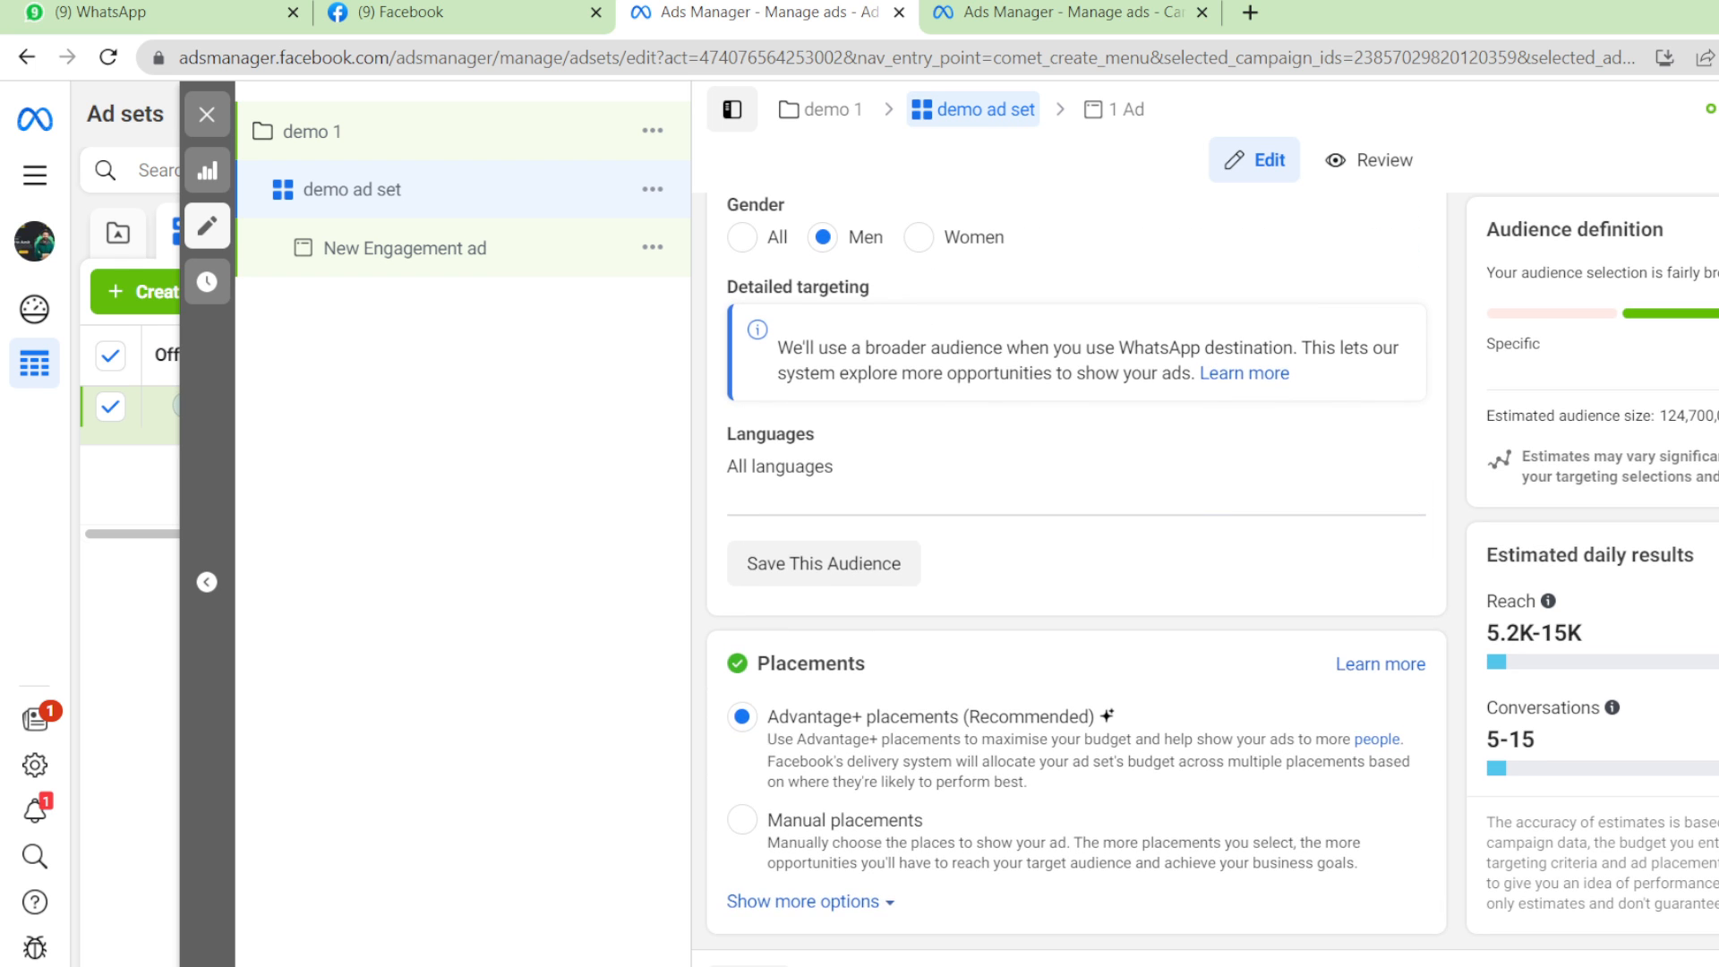
{"action": "scroll", "coordinate": [1074, 573], "scroll_direction": "up", "scroll_amount": 10}
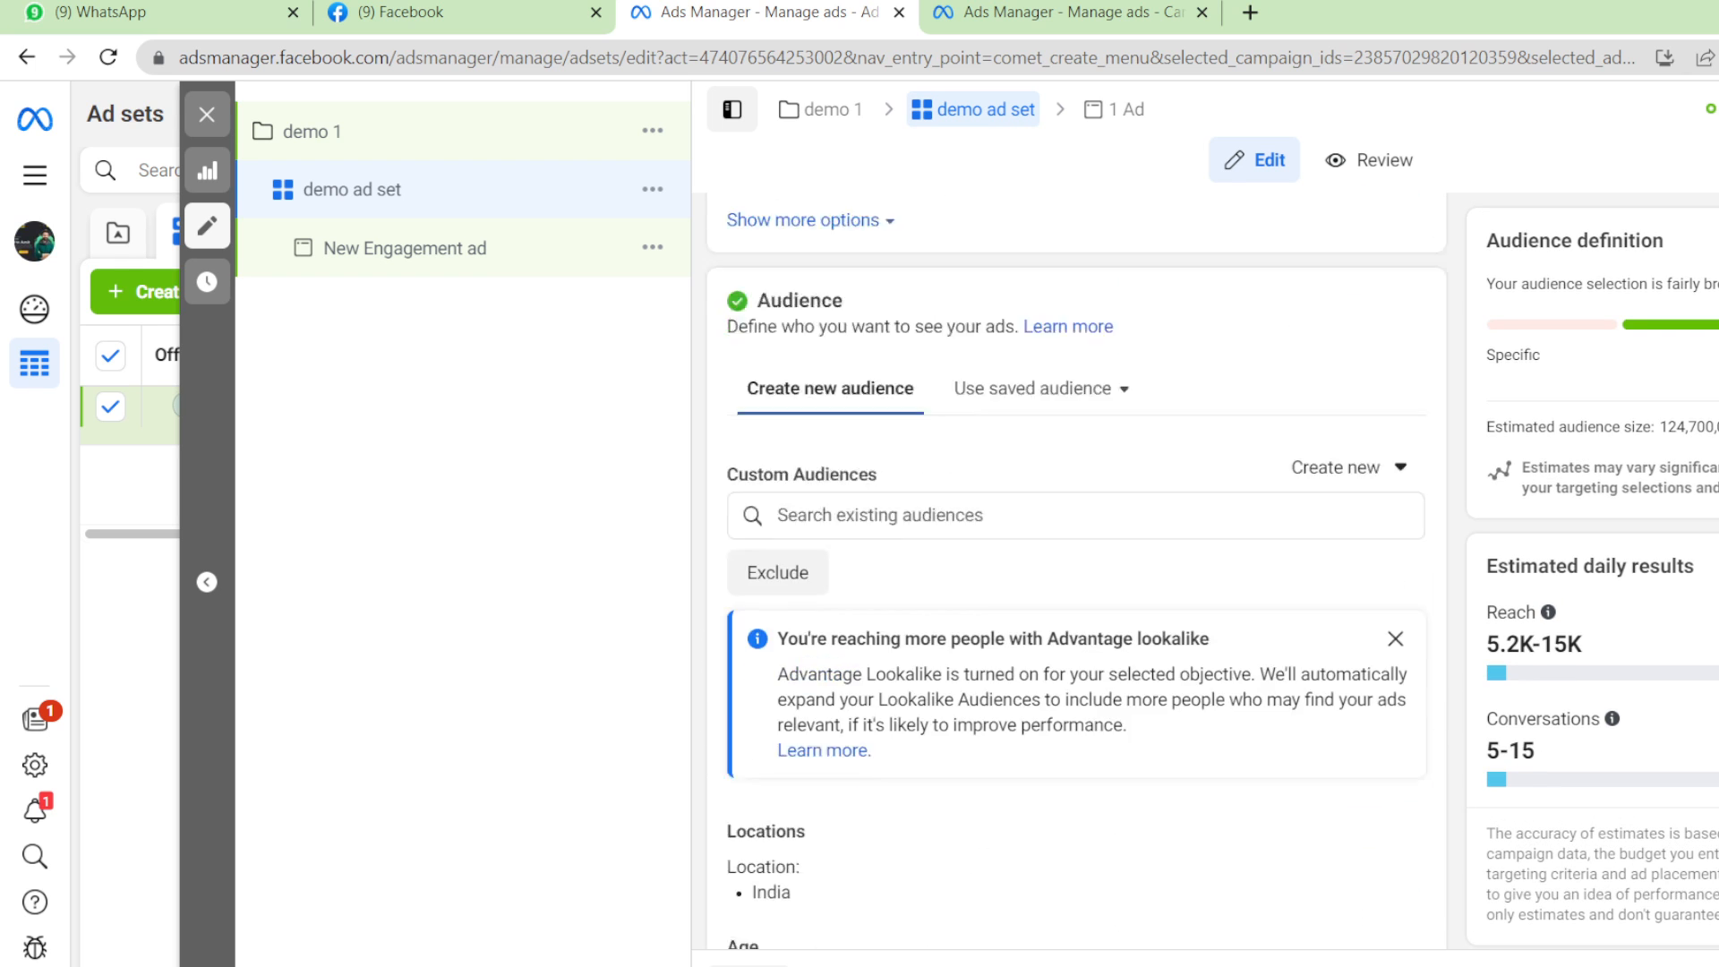
{"action": "scroll", "coordinate": [1075, 573], "scroll_direction": "up", "scroll_amount": 8}
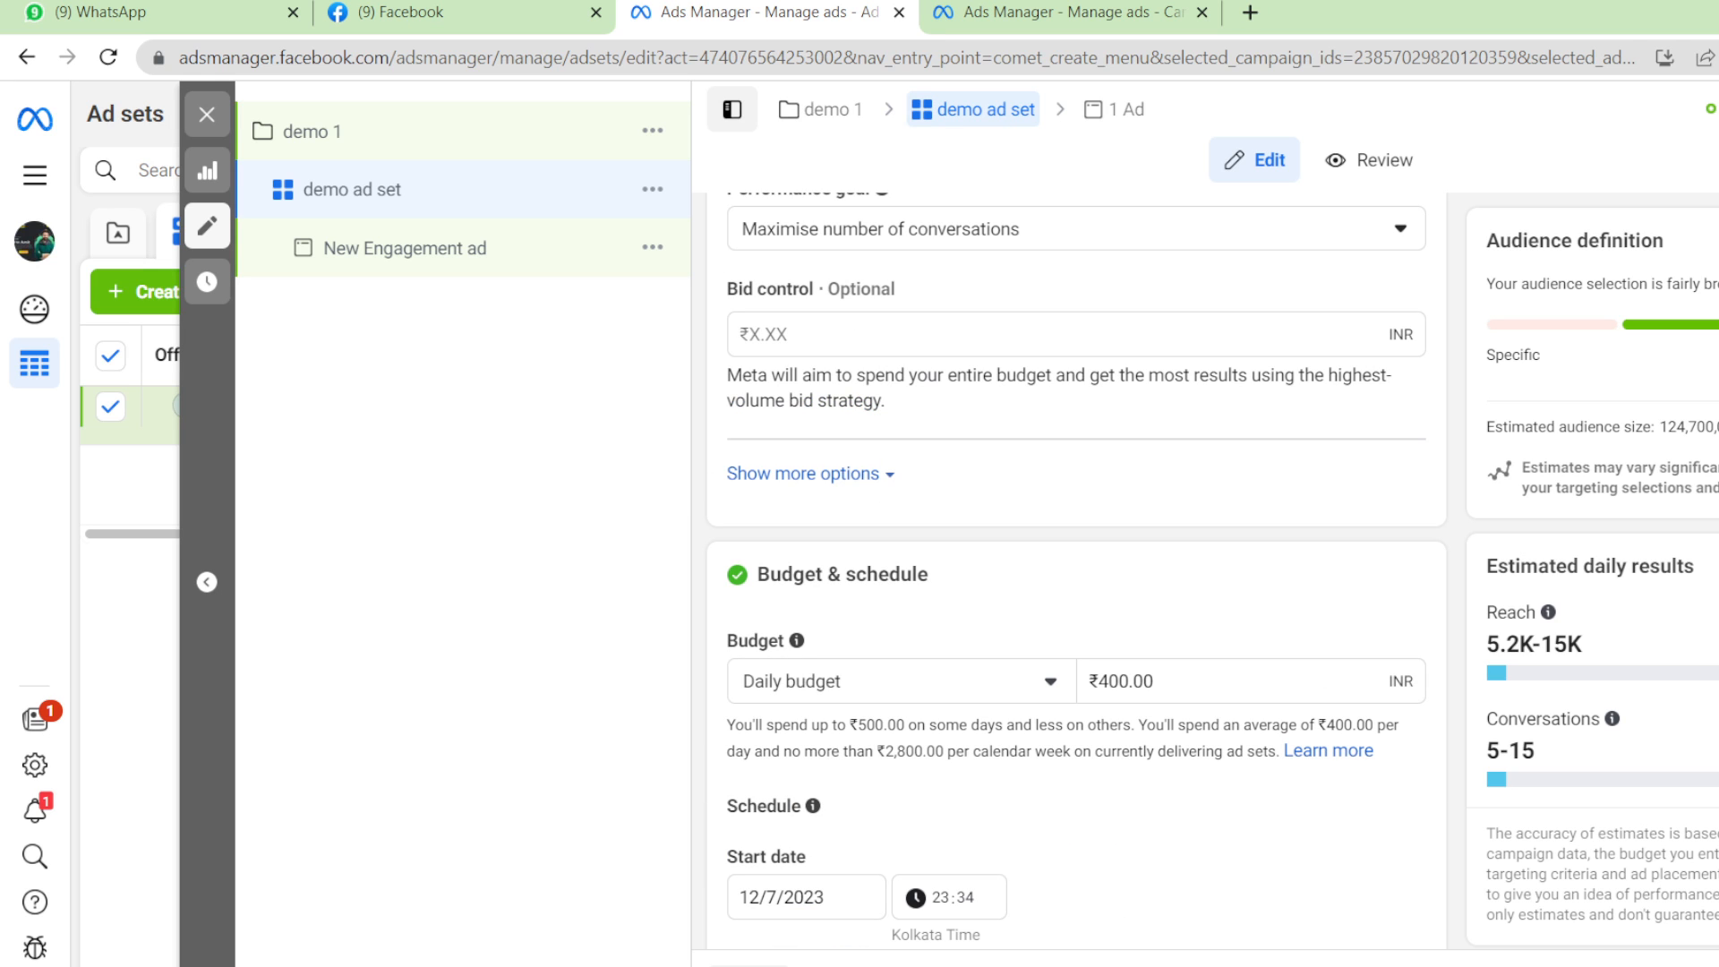
{"action": "scroll", "coordinate": [1075, 573], "scroll_direction": "down", "scroll_amount": 20}
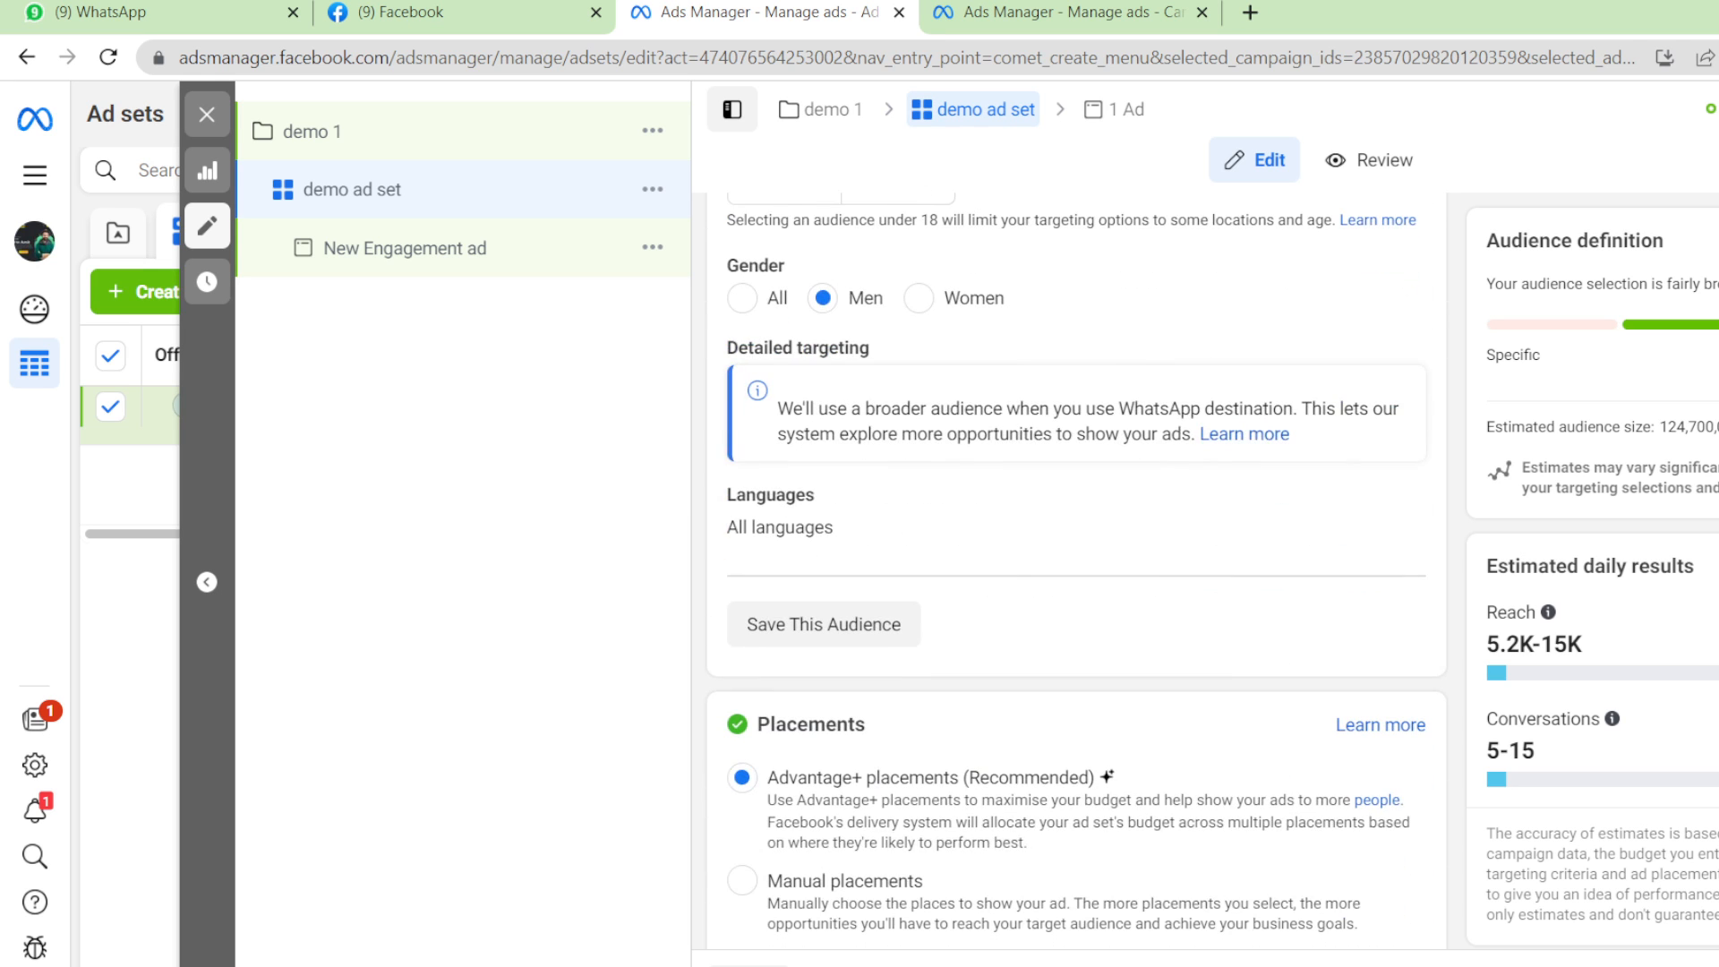
{"action": "scroll", "coordinate": [1075, 573], "scroll_direction": "up", "scroll_amount": 20}
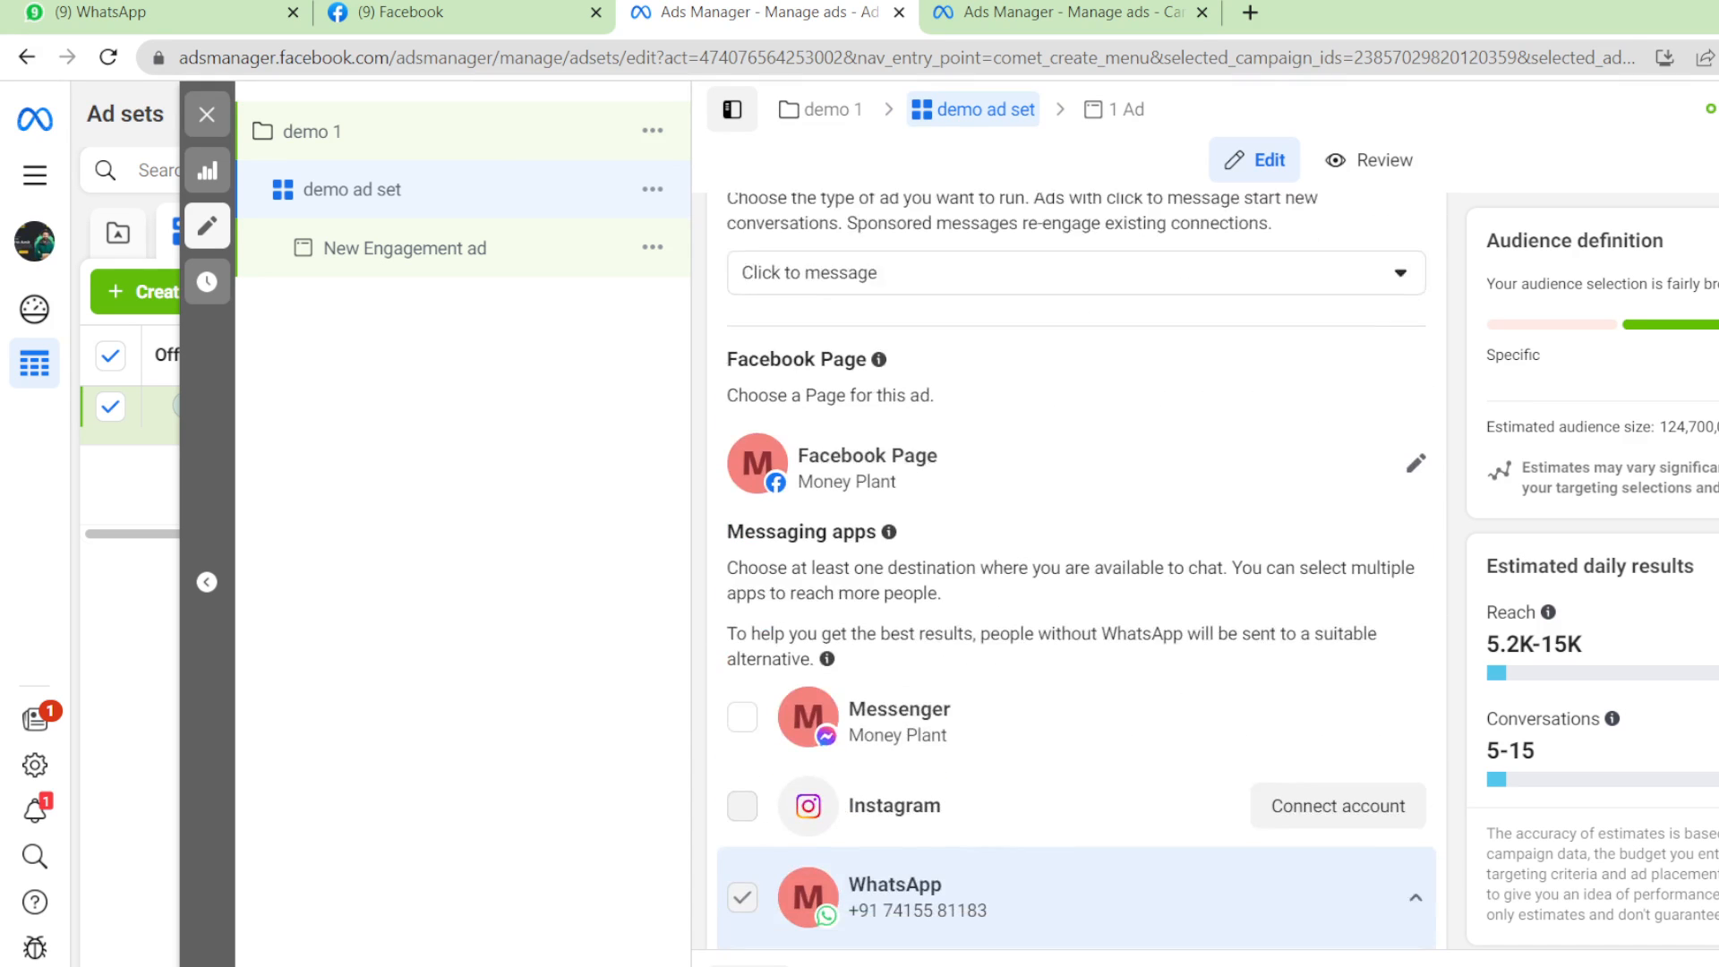
{"action": "scroll", "coordinate": [1074, 573], "scroll_direction": "down", "scroll_amount": 20}
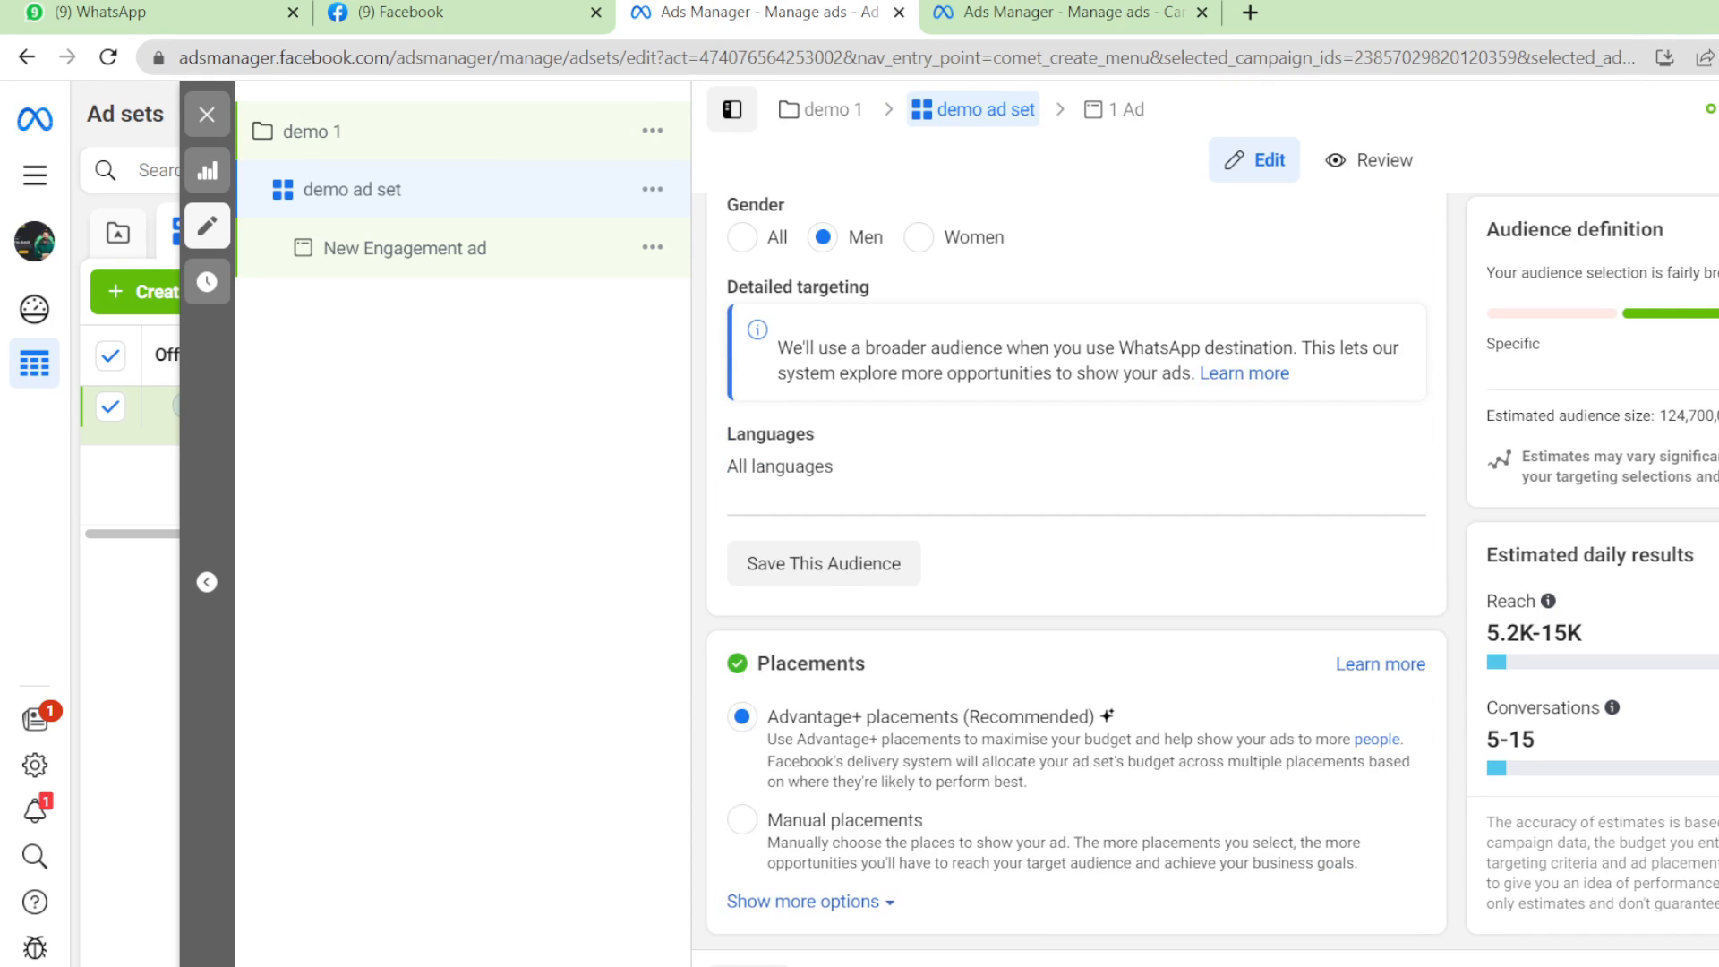
{"action": "scroll", "coordinate": [1074, 573], "scroll_direction": "up", "scroll_amount": 5}
{"action": "scroll", "coordinate": [1075, 573], "scroll_direction": "down", "scroll_amount": 5}
Switch the New Engagement ad's format to Carousel.
{"action": "left_click", "coordinate": [517, 229]}
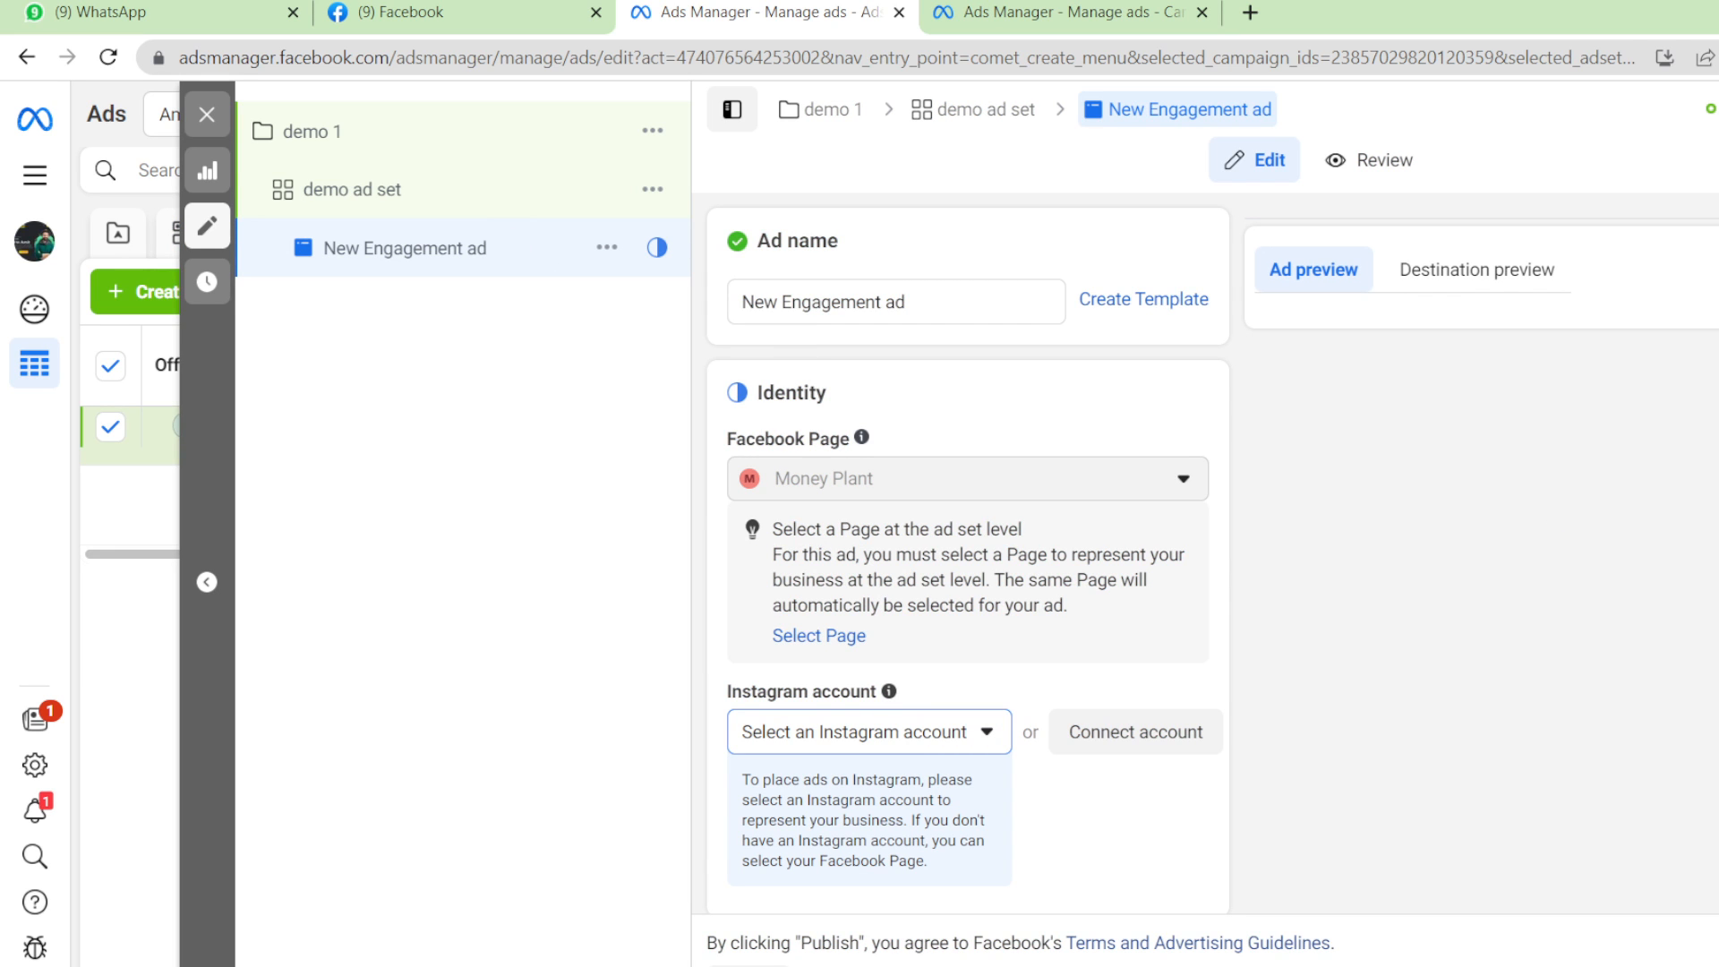
{"action": "scroll", "coordinate": [968, 553], "scroll_direction": "down", "scroll_amount": 10}
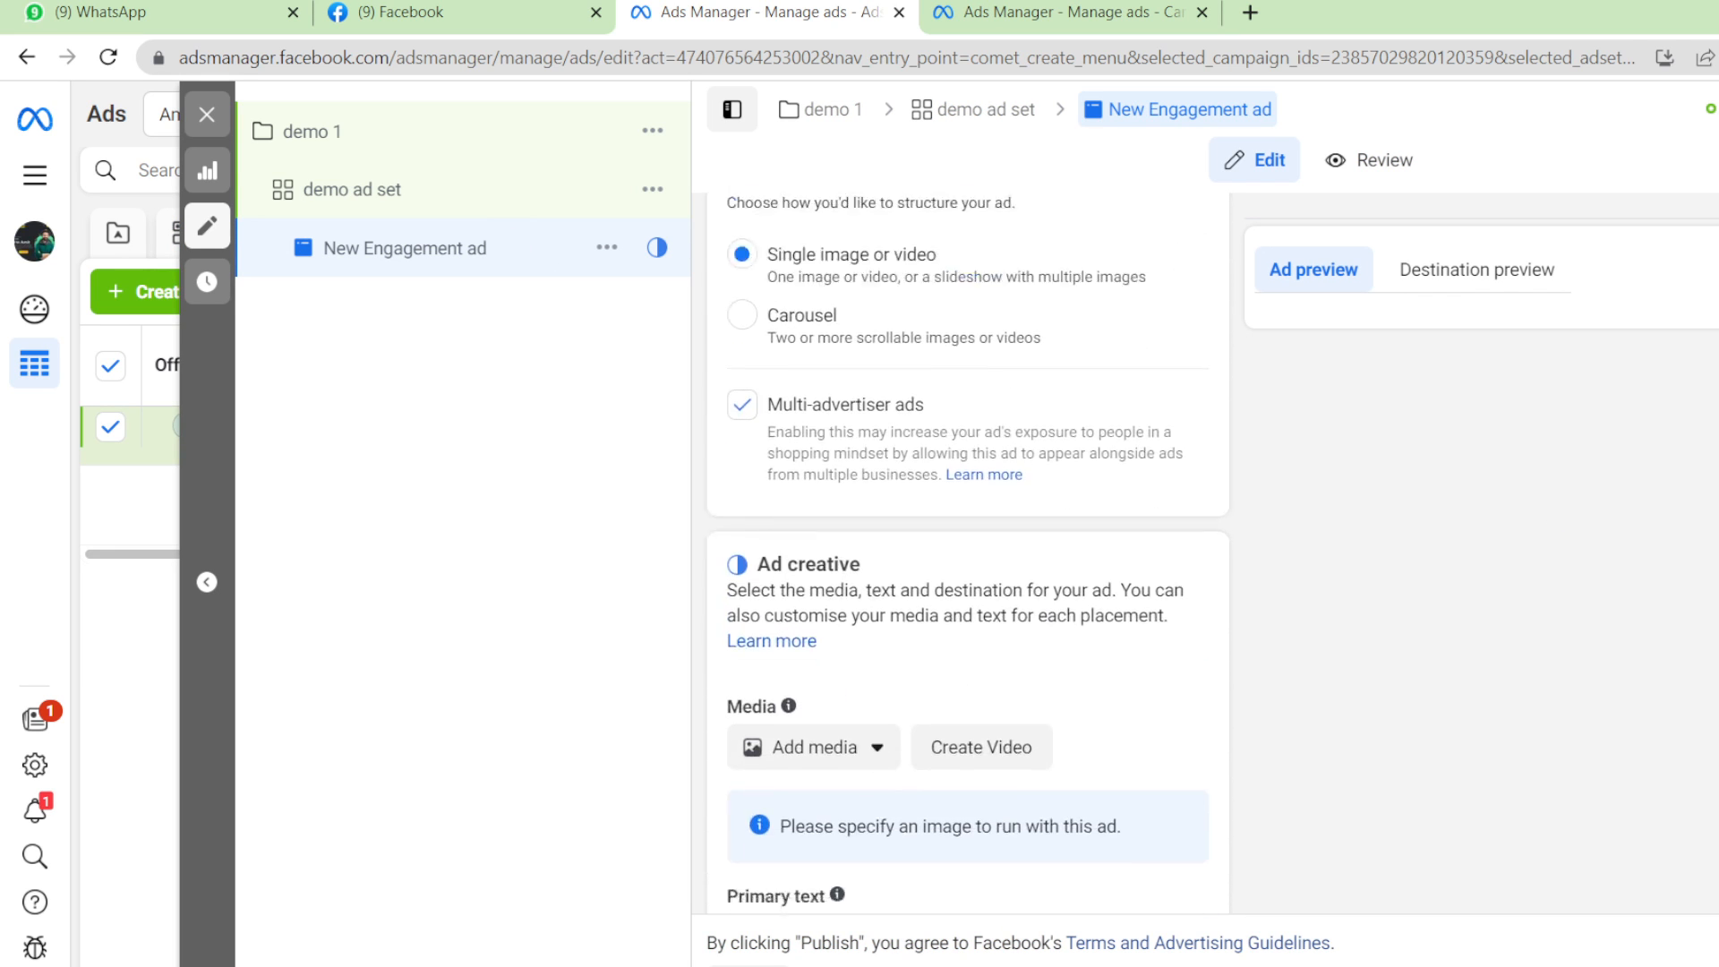
{"action": "scroll", "coordinate": [968, 553], "scroll_direction": "down", "scroll_amount": 2}
{"action": "scroll", "coordinate": [967, 553], "scroll_direction": "up", "scroll_amount": 5}
{"action": "scroll", "coordinate": [968, 553], "scroll_direction": "down", "scroll_amount": 2}
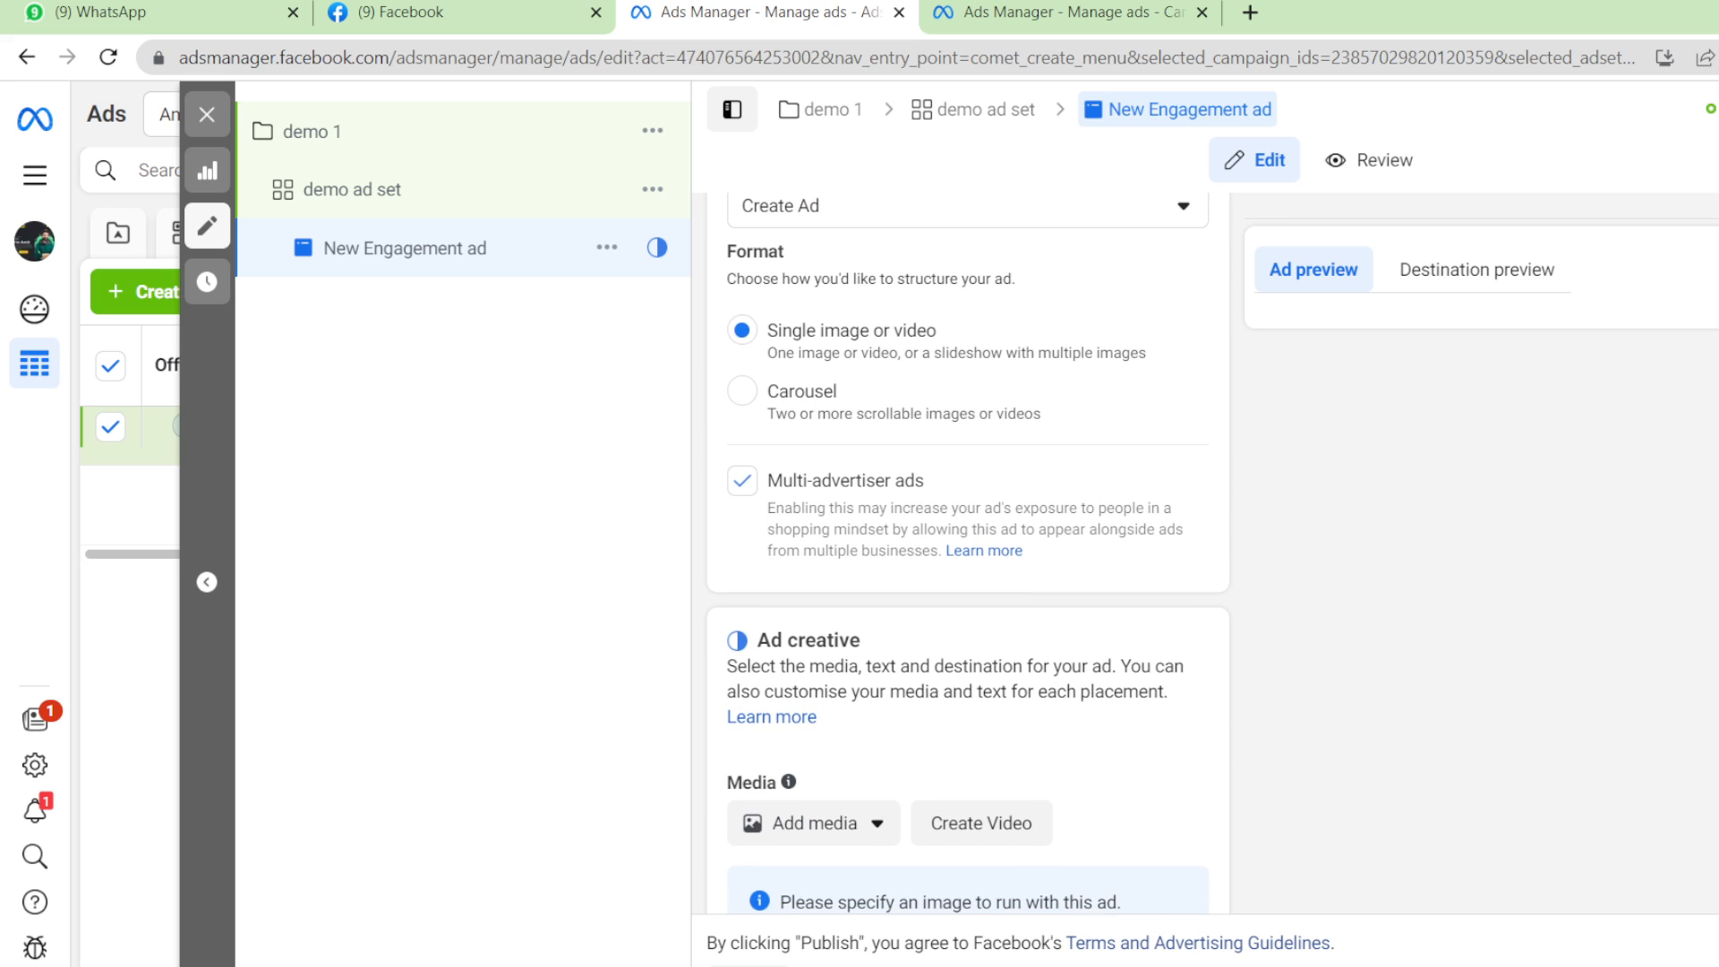
{"action": "left_click", "coordinate": [743, 392]}
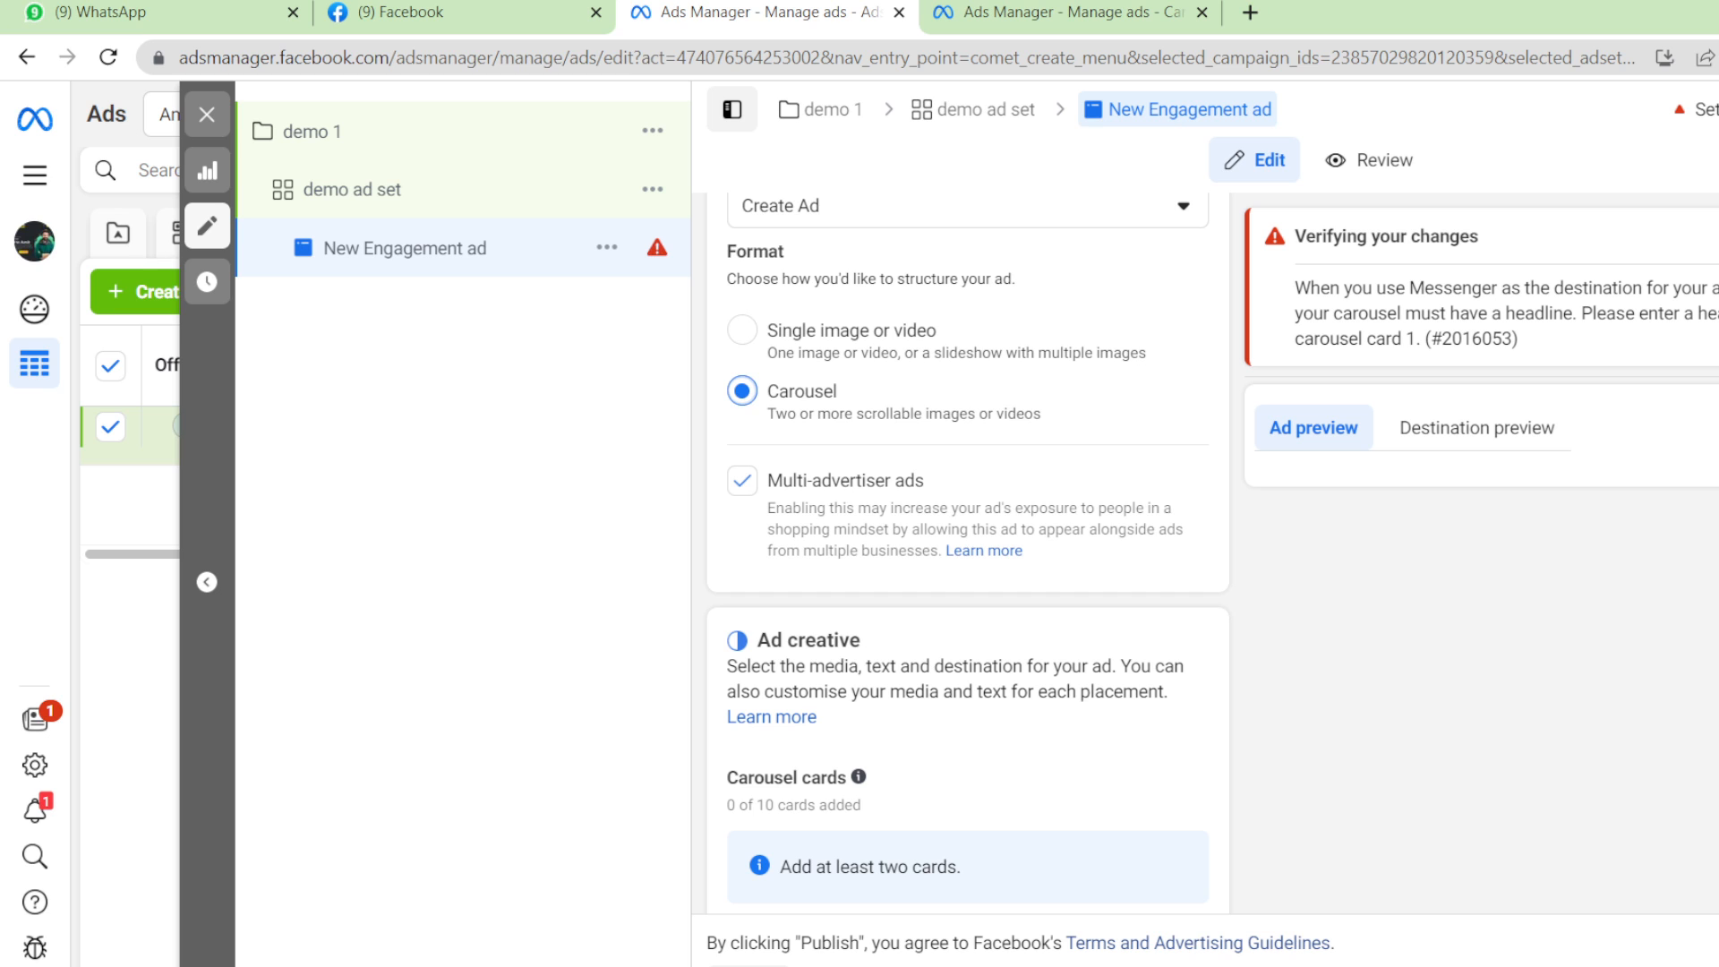
Choose Add image cards to open the carousel image picker.
{"action": "scroll", "coordinate": [875, 540], "scroll_direction": "down", "scroll_amount": 5}
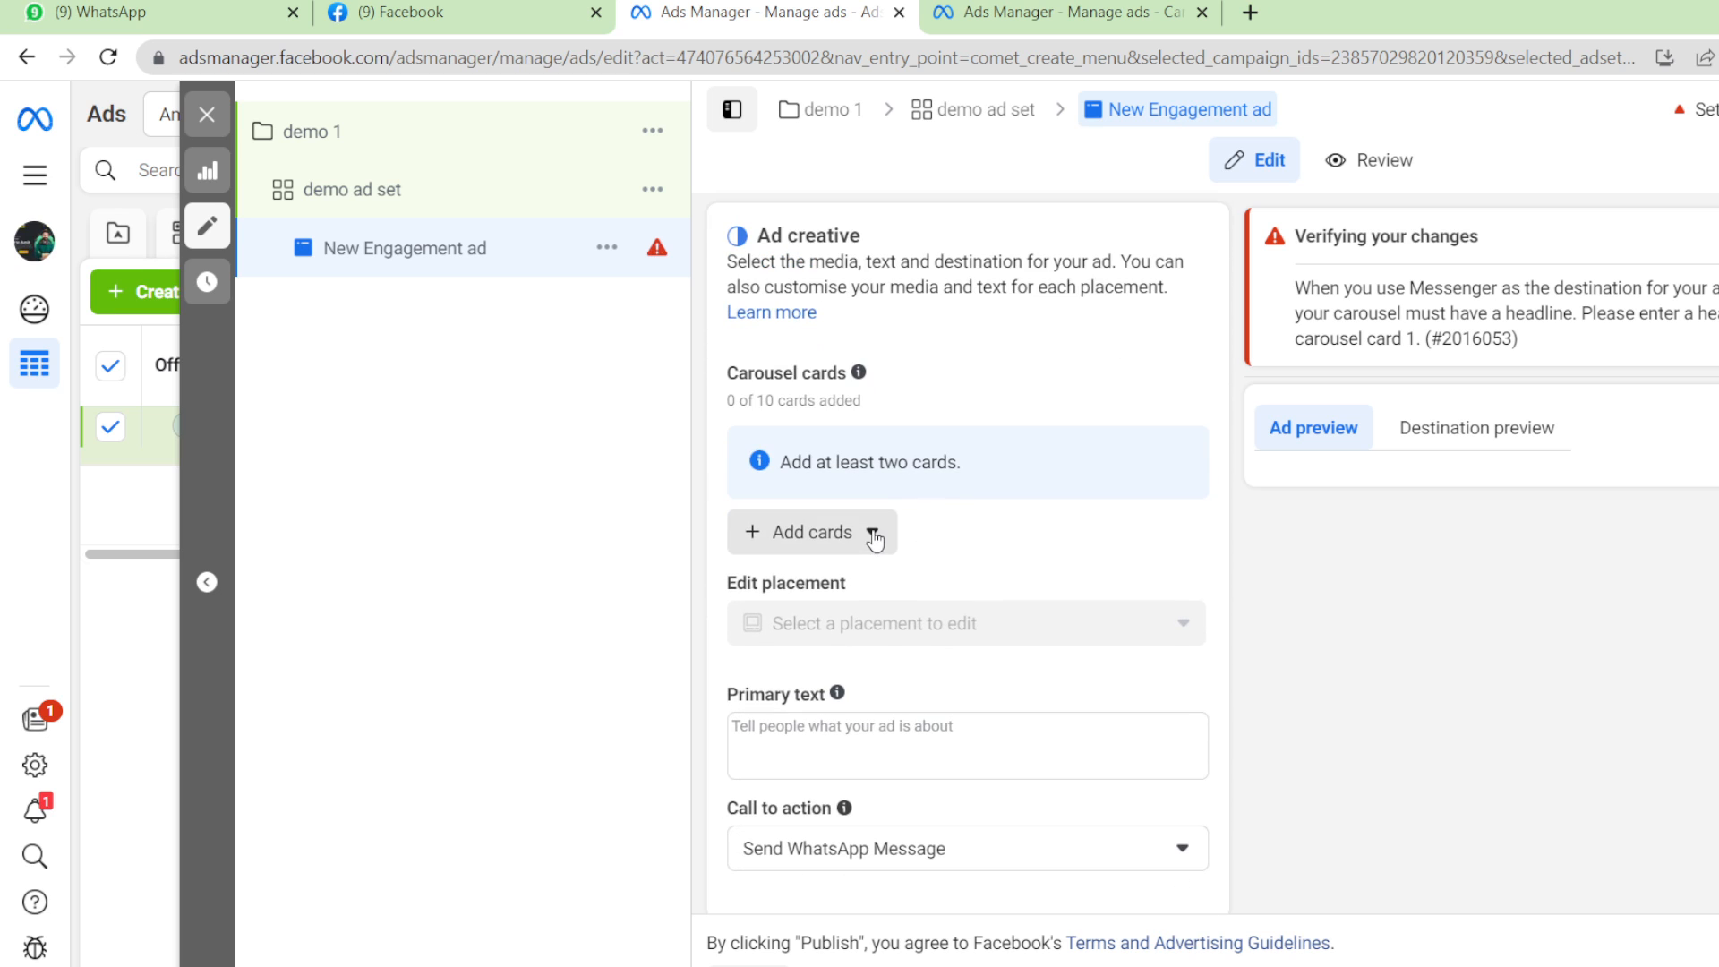
{"action": "left_click", "coordinate": [873, 535]}
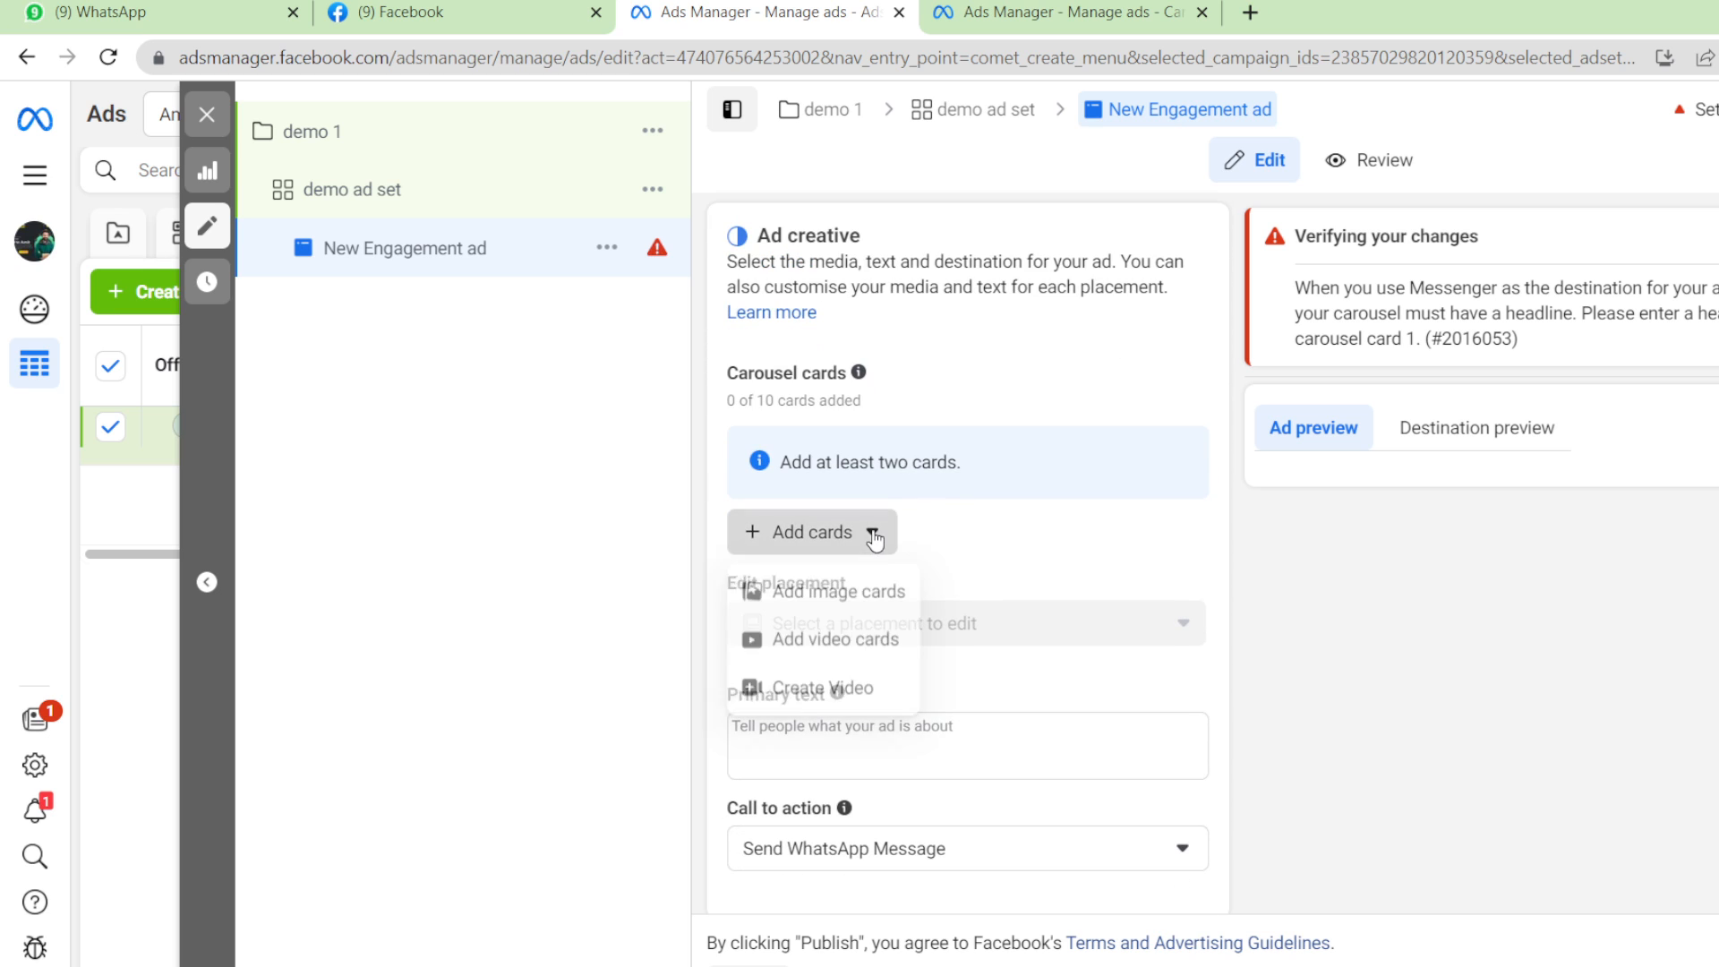
{"action": "left_click", "coordinate": [861, 609]}
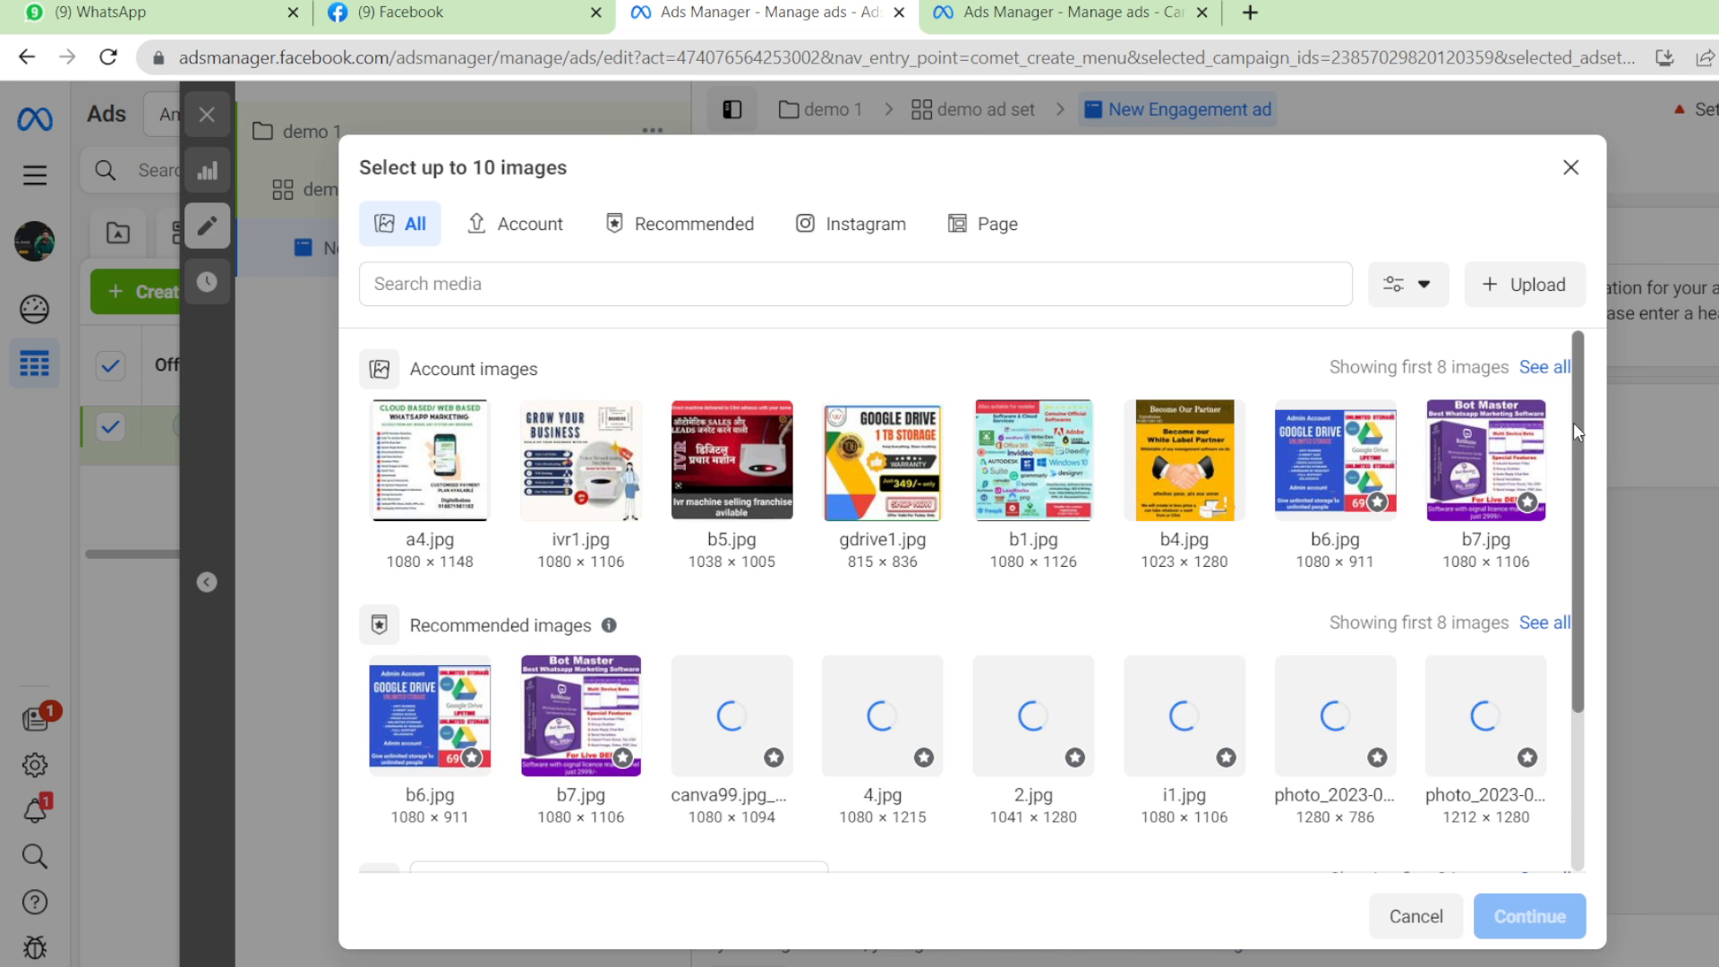
Select gdrive1, b5, canva99, b7, b6, 2, i1 and b1 images for the carousel.
{"action": "scroll", "coordinate": [1574, 454], "scroll_direction": "down", "scroll_amount": 1}
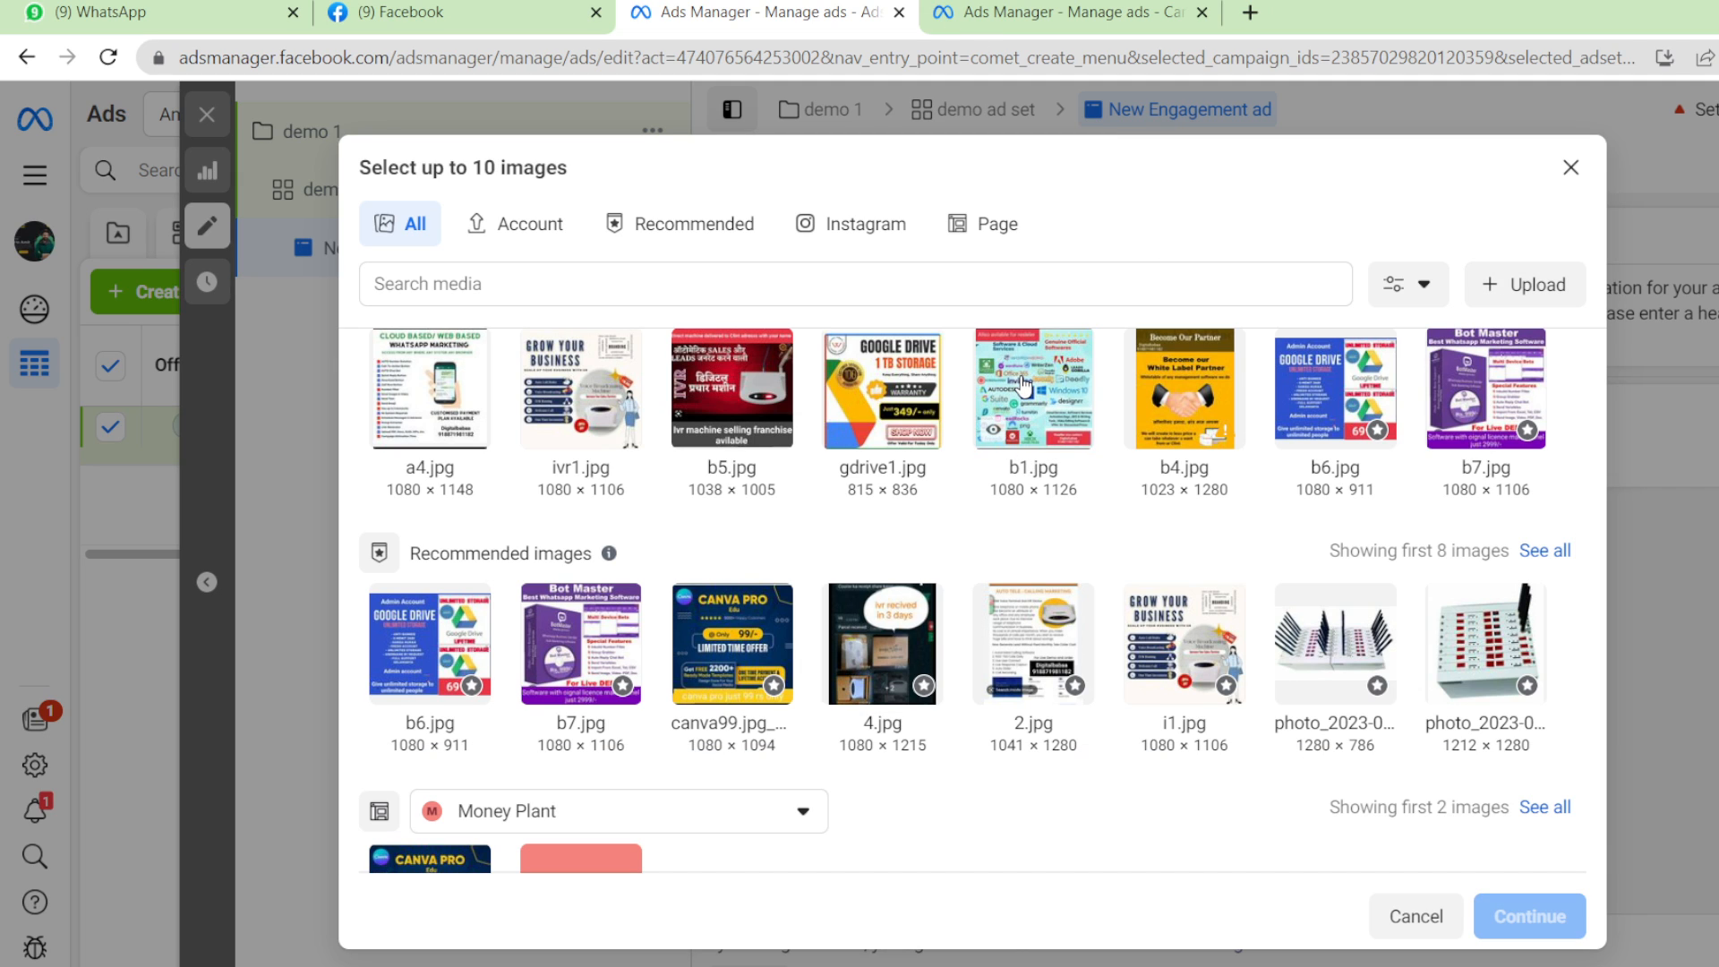
{"action": "left_click", "coordinate": [893, 404]}
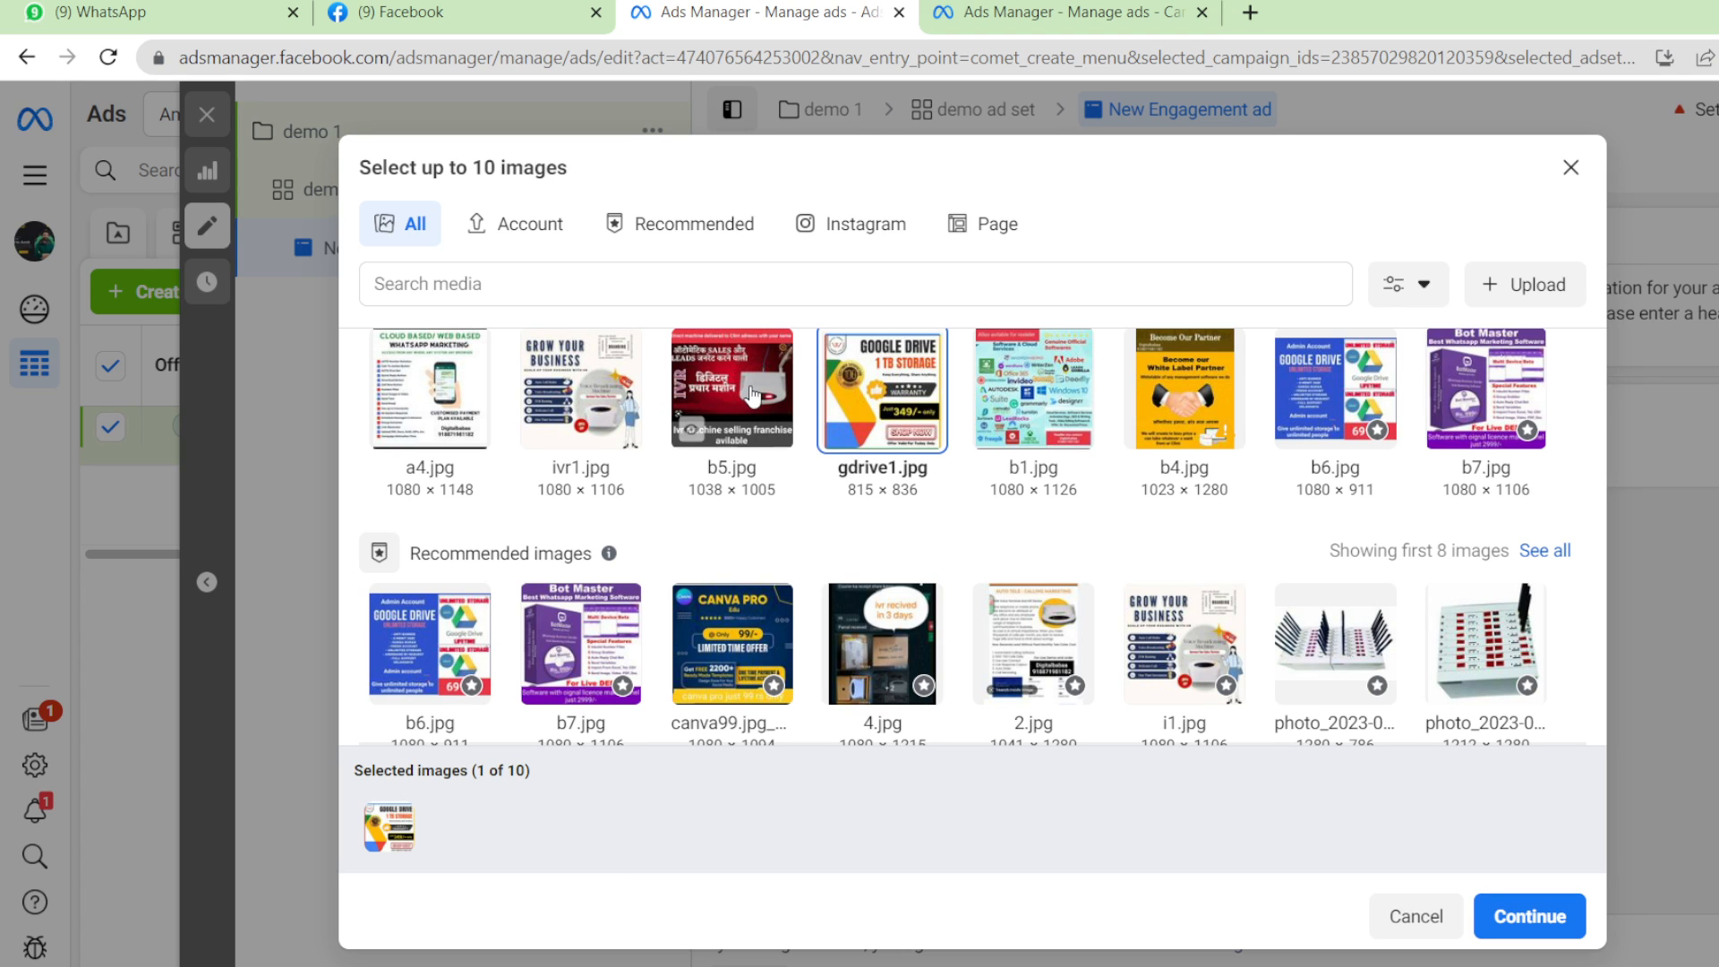
{"action": "left_click", "coordinate": [731, 394]}
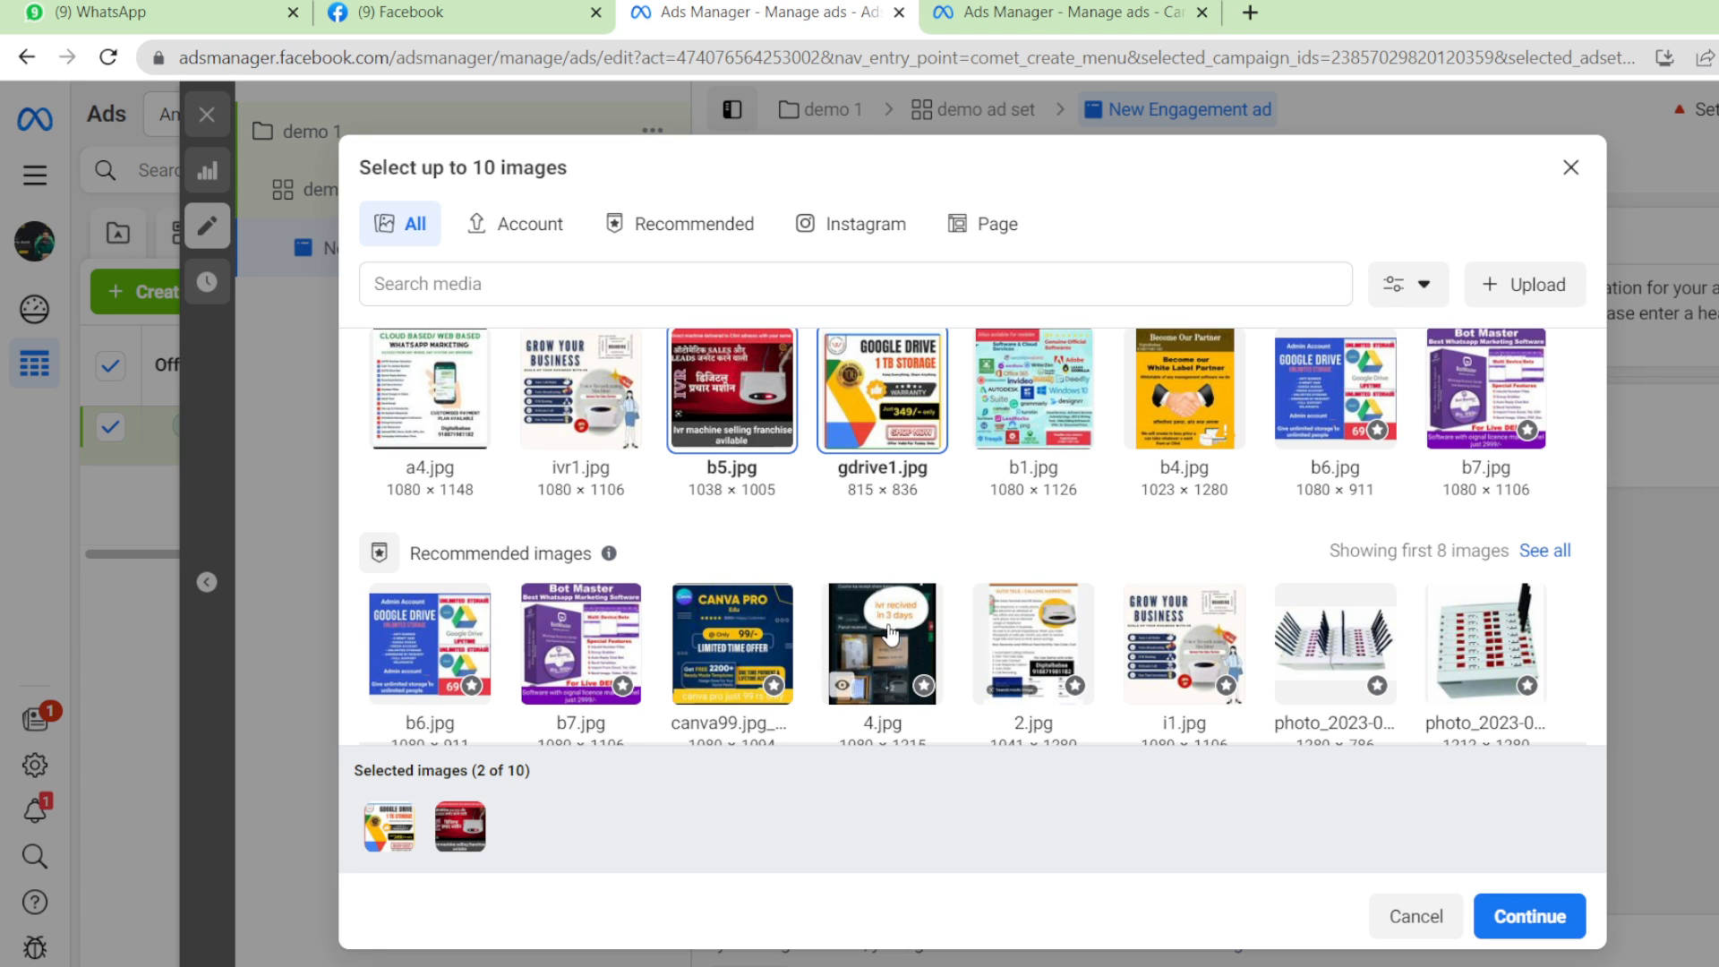
{"action": "left_click", "coordinate": [733, 643]}
{"action": "left_click", "coordinate": [573, 642]}
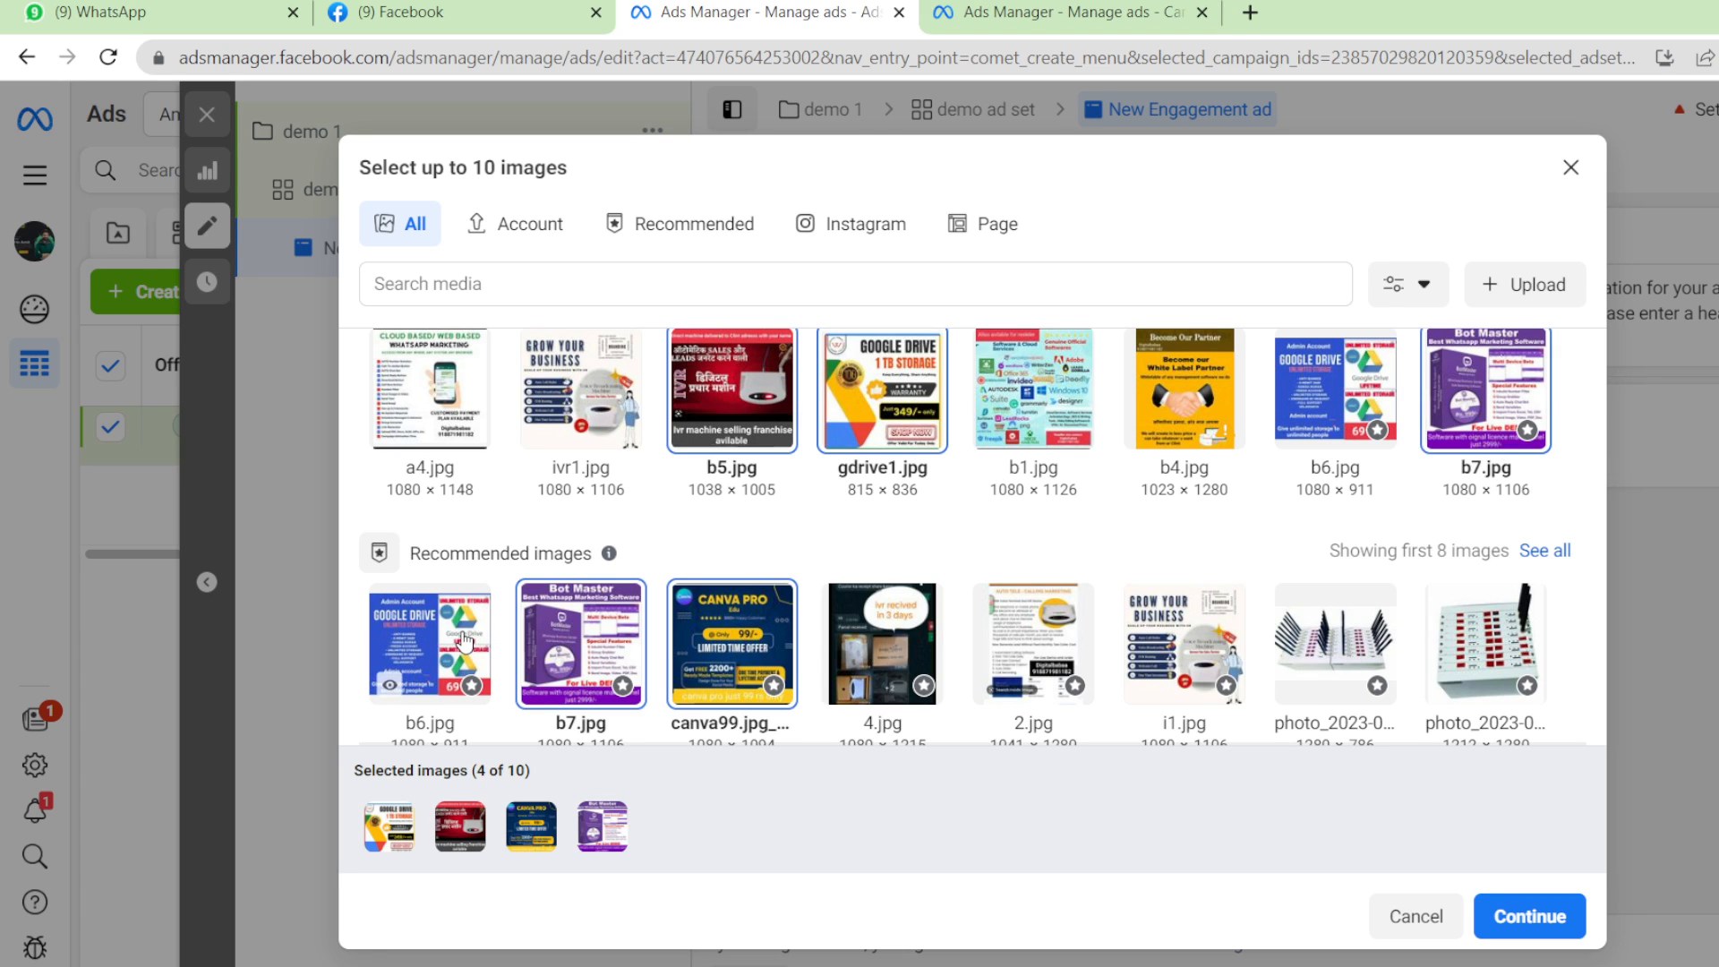
{"action": "left_click", "coordinate": [430, 640]}
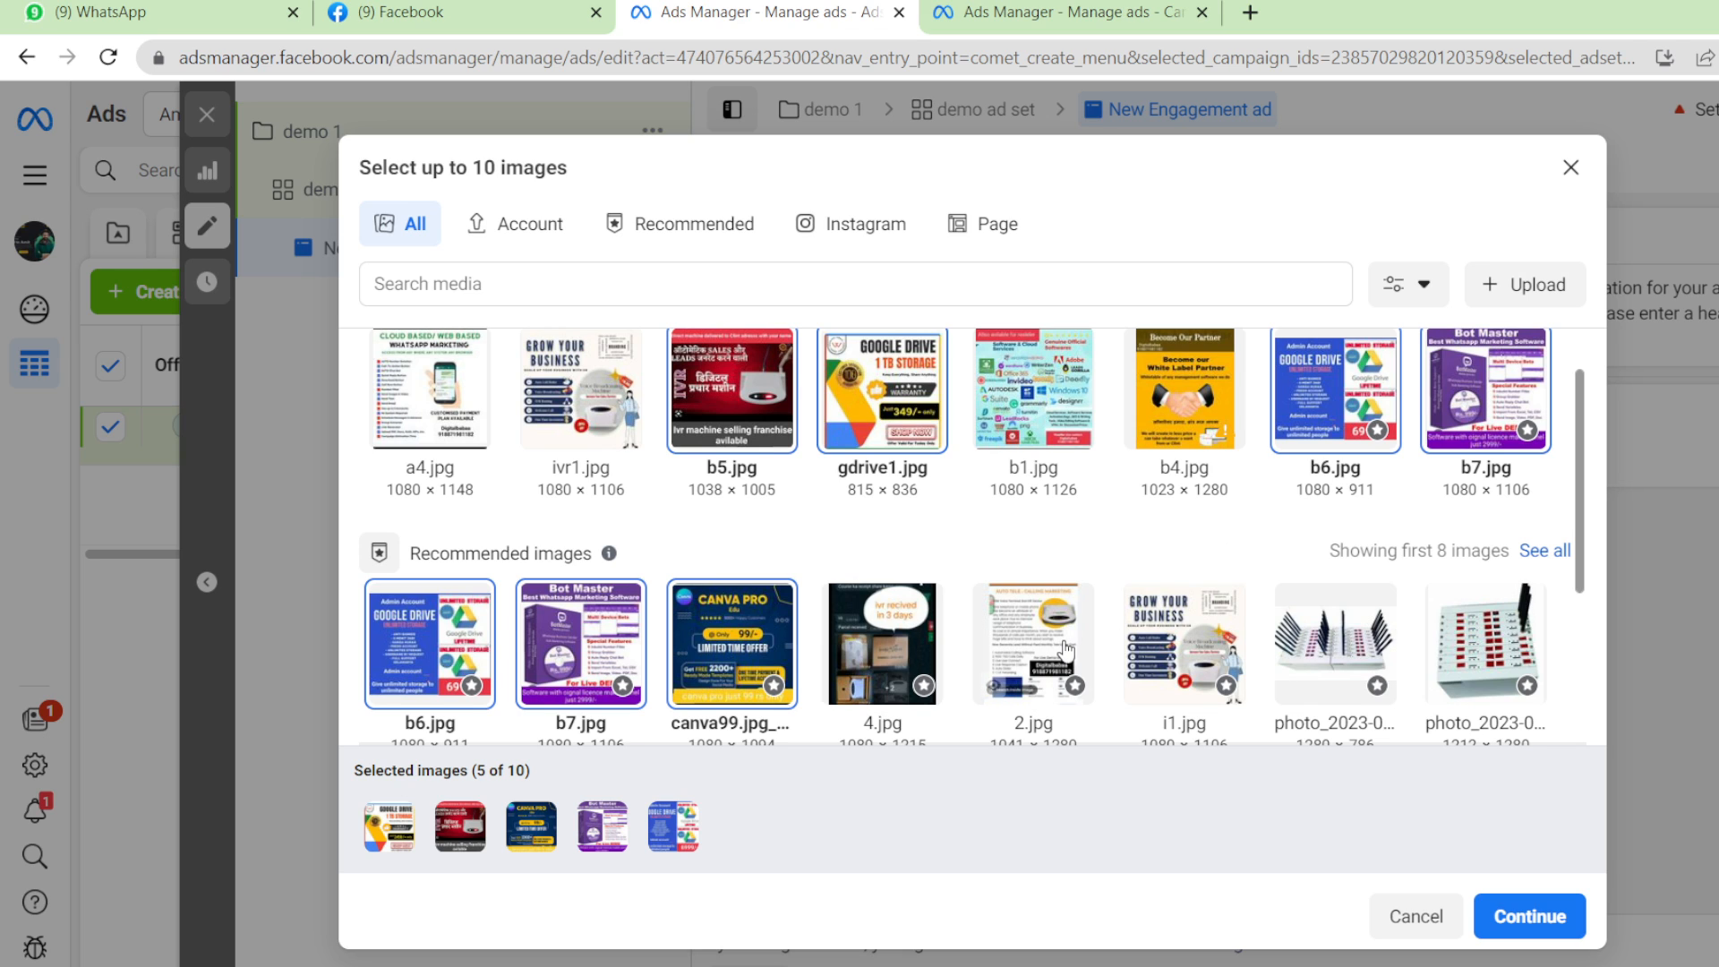
{"action": "left_click", "coordinate": [995, 682]}
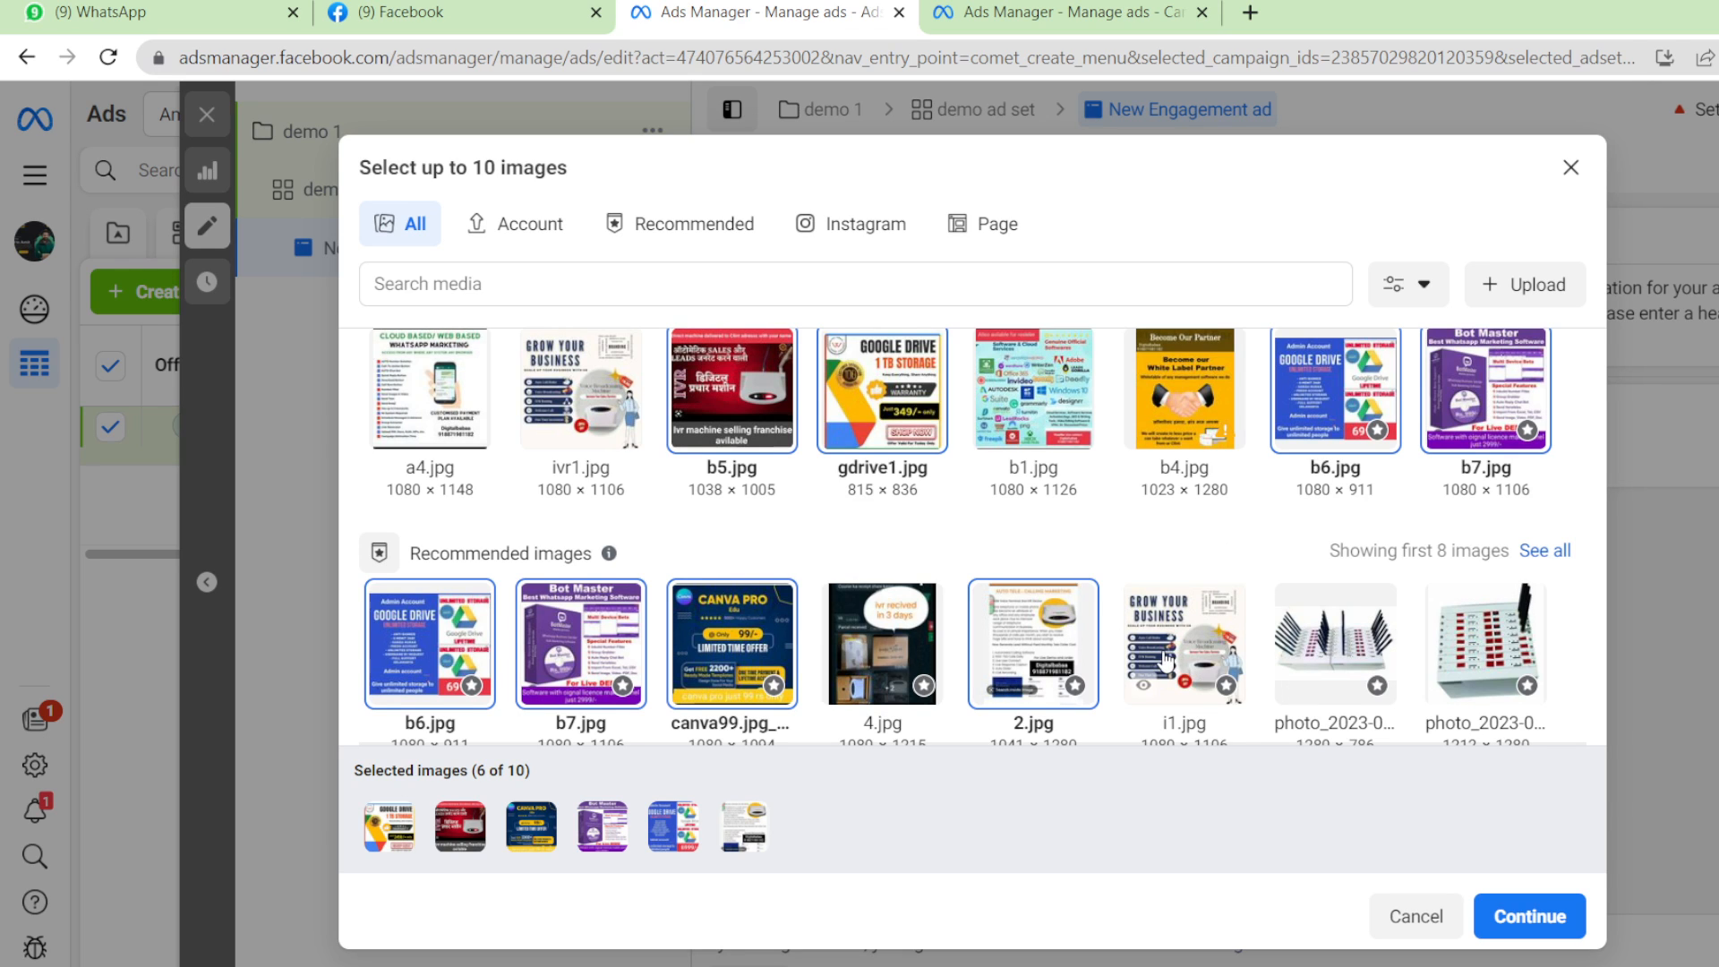
{"action": "left_click", "coordinate": [1203, 667]}
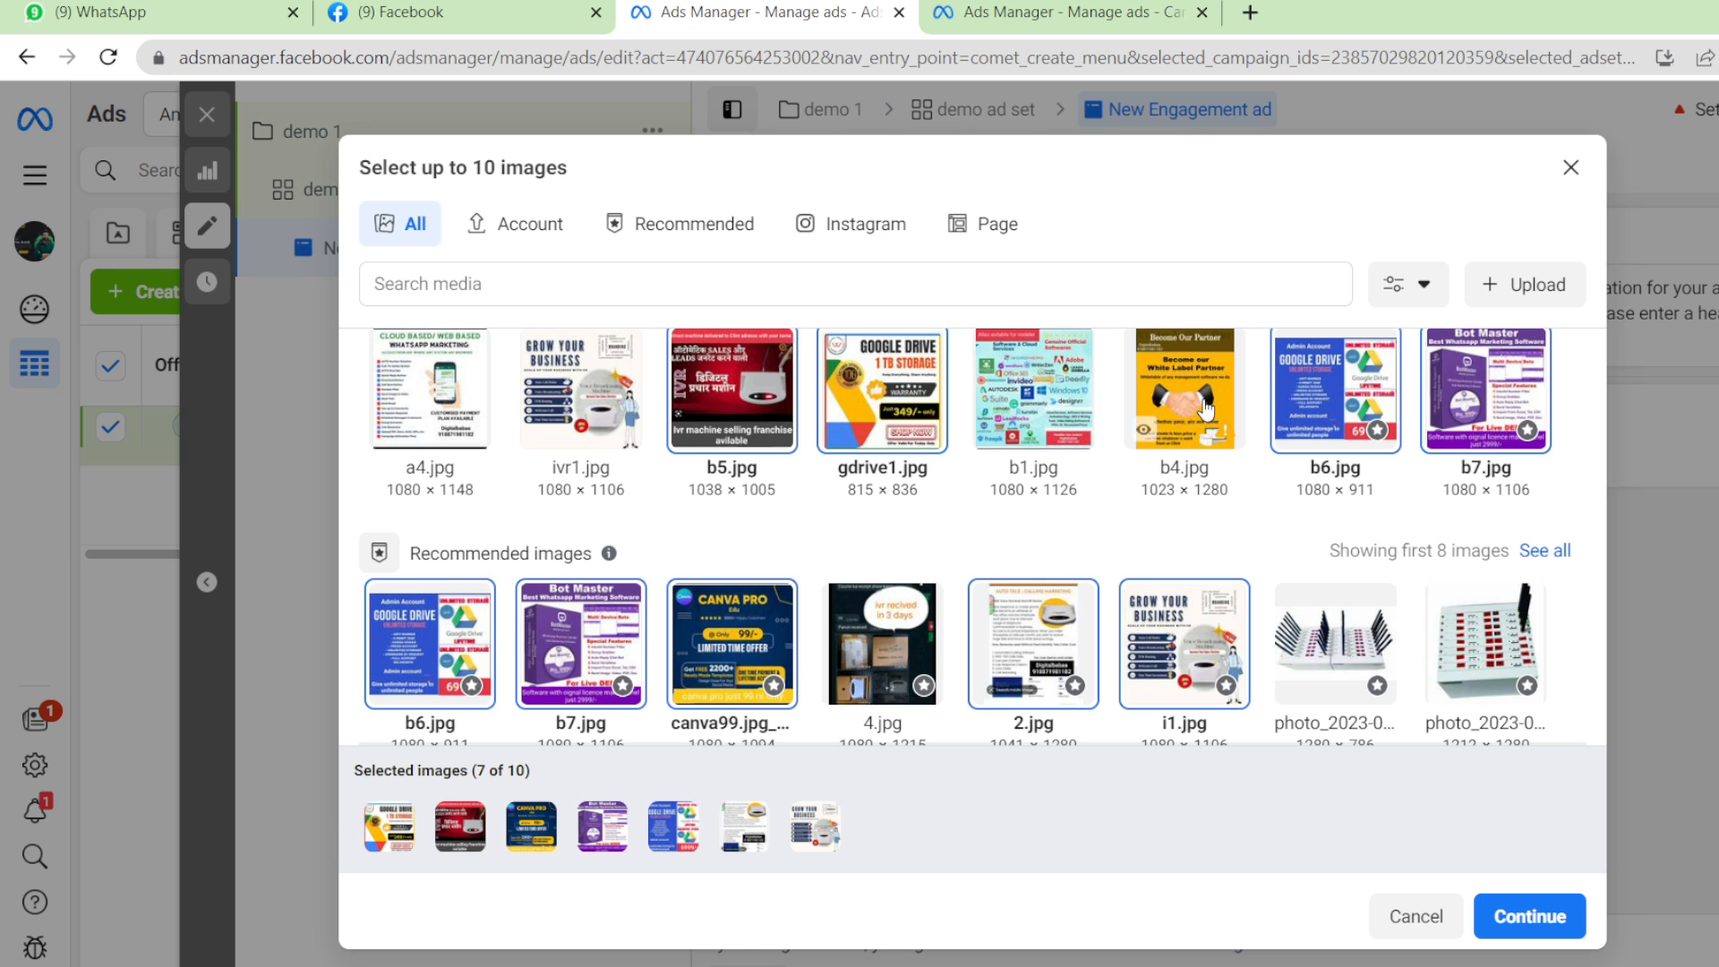
{"action": "left_click", "coordinate": [1055, 410]}
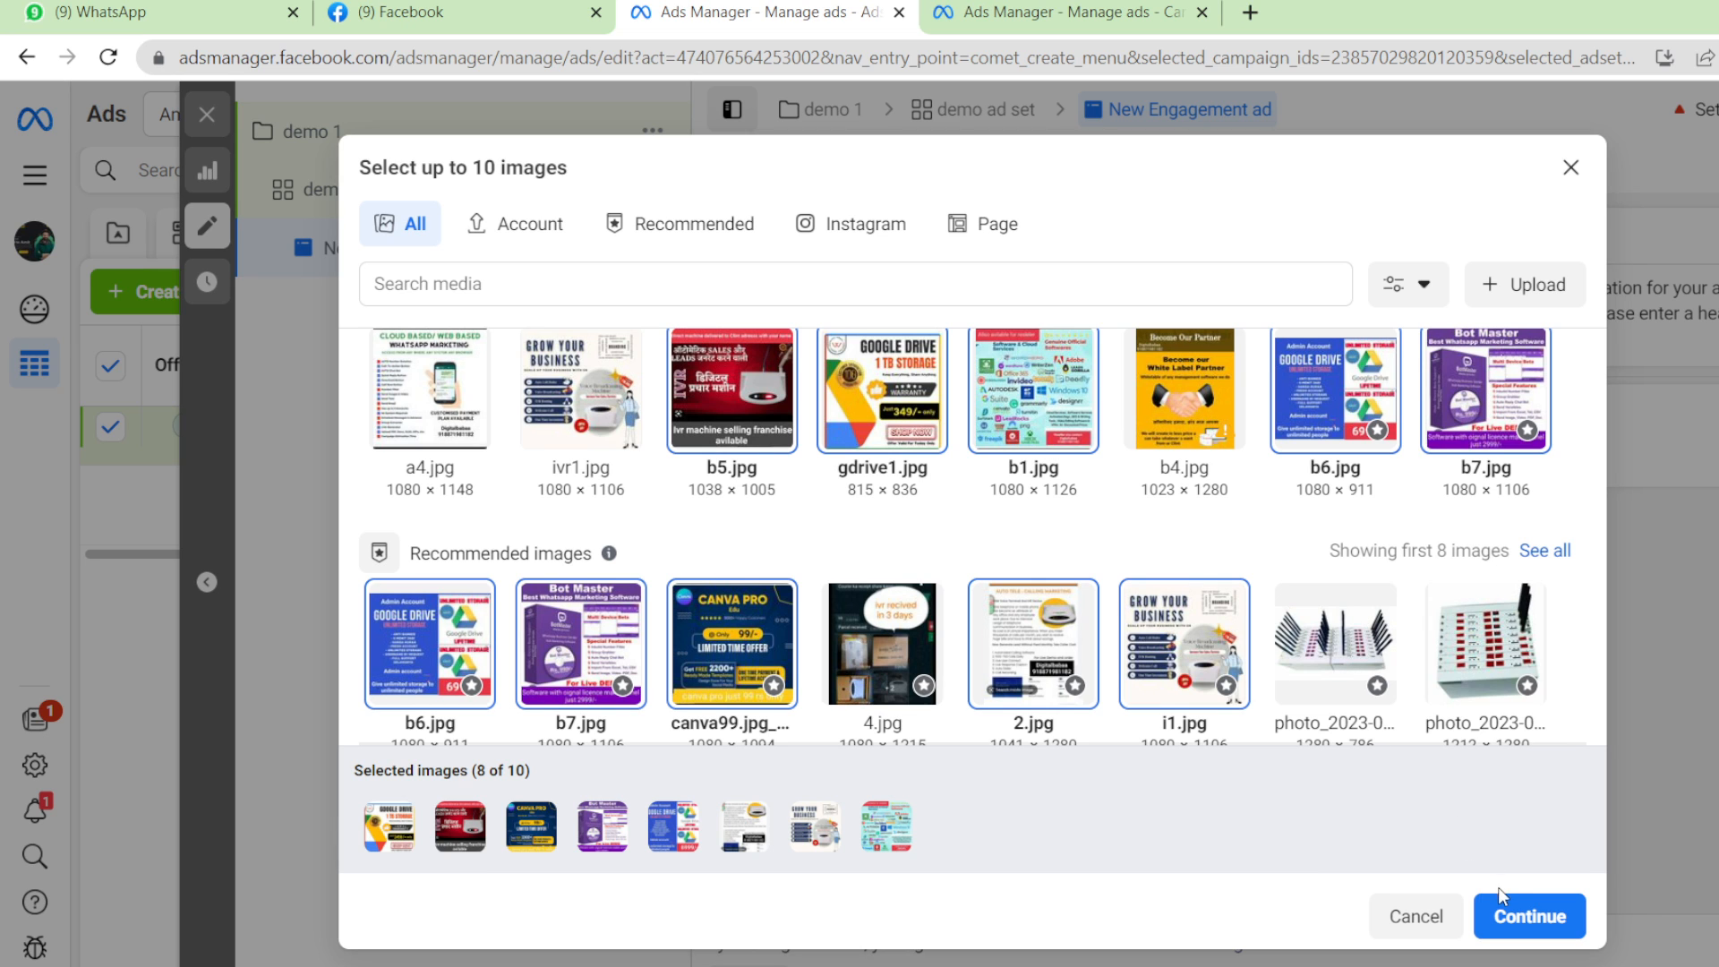
Add the eight selected images to the carousel as cards.
{"action": "left_click", "coordinate": [1513, 911]}
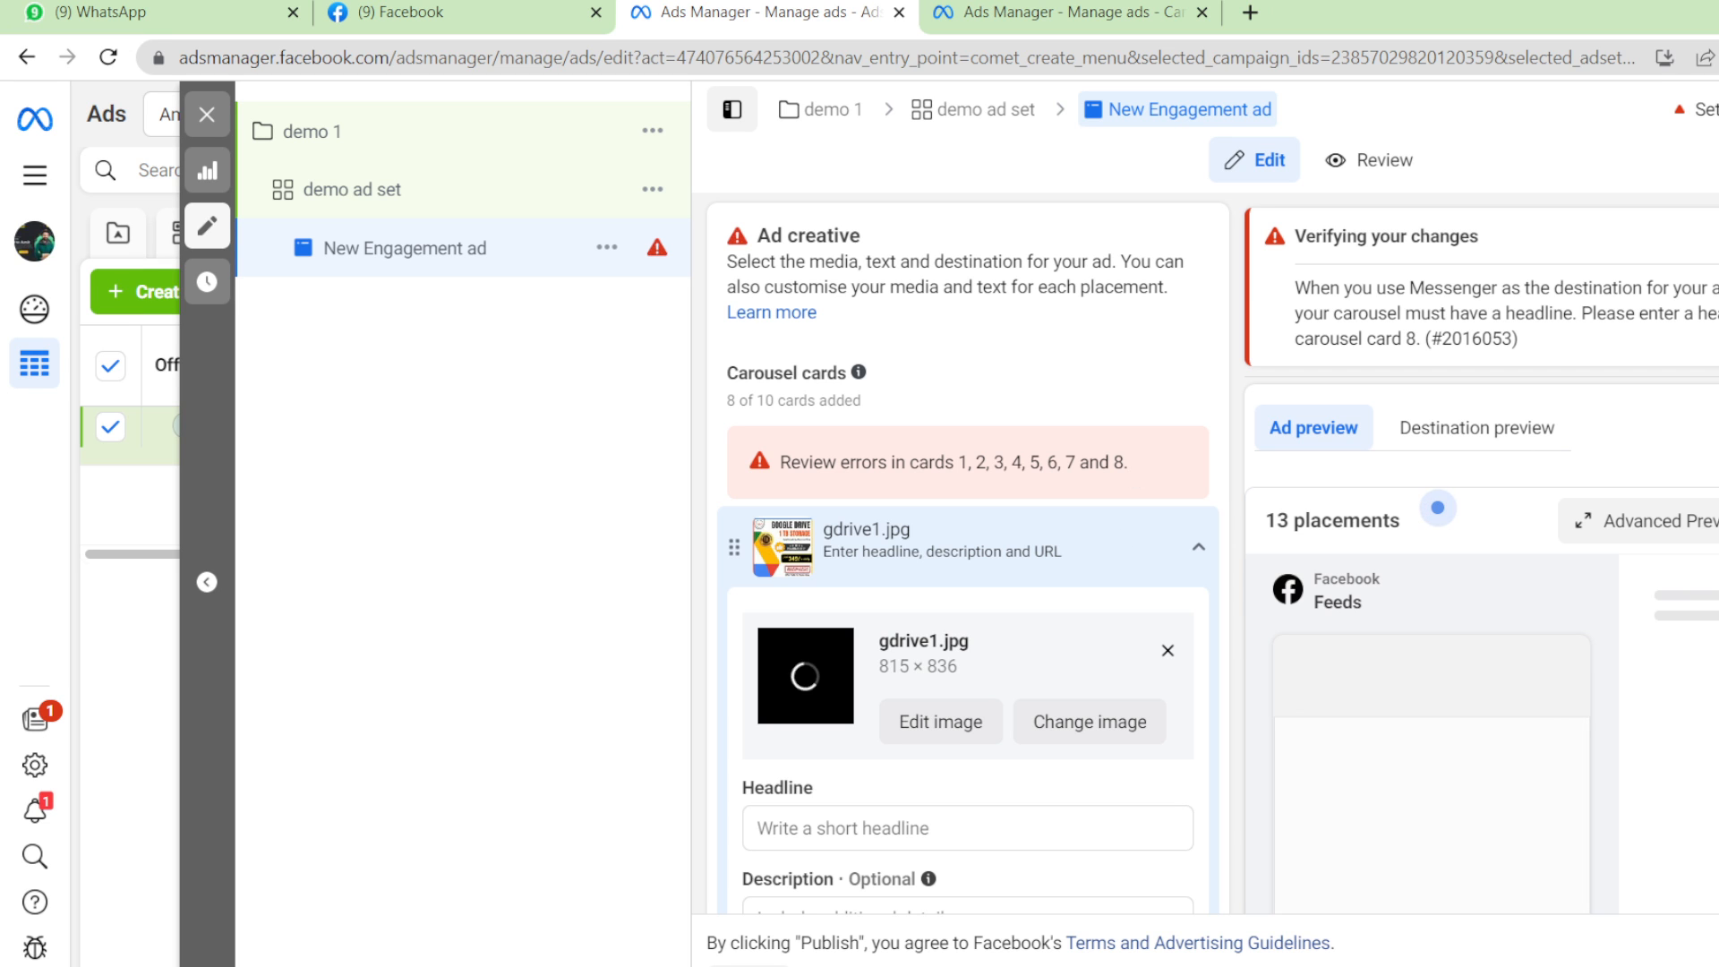
{"action": "scroll", "coordinate": [1092, 369], "scroll_direction": "up", "scroll_amount": 2}
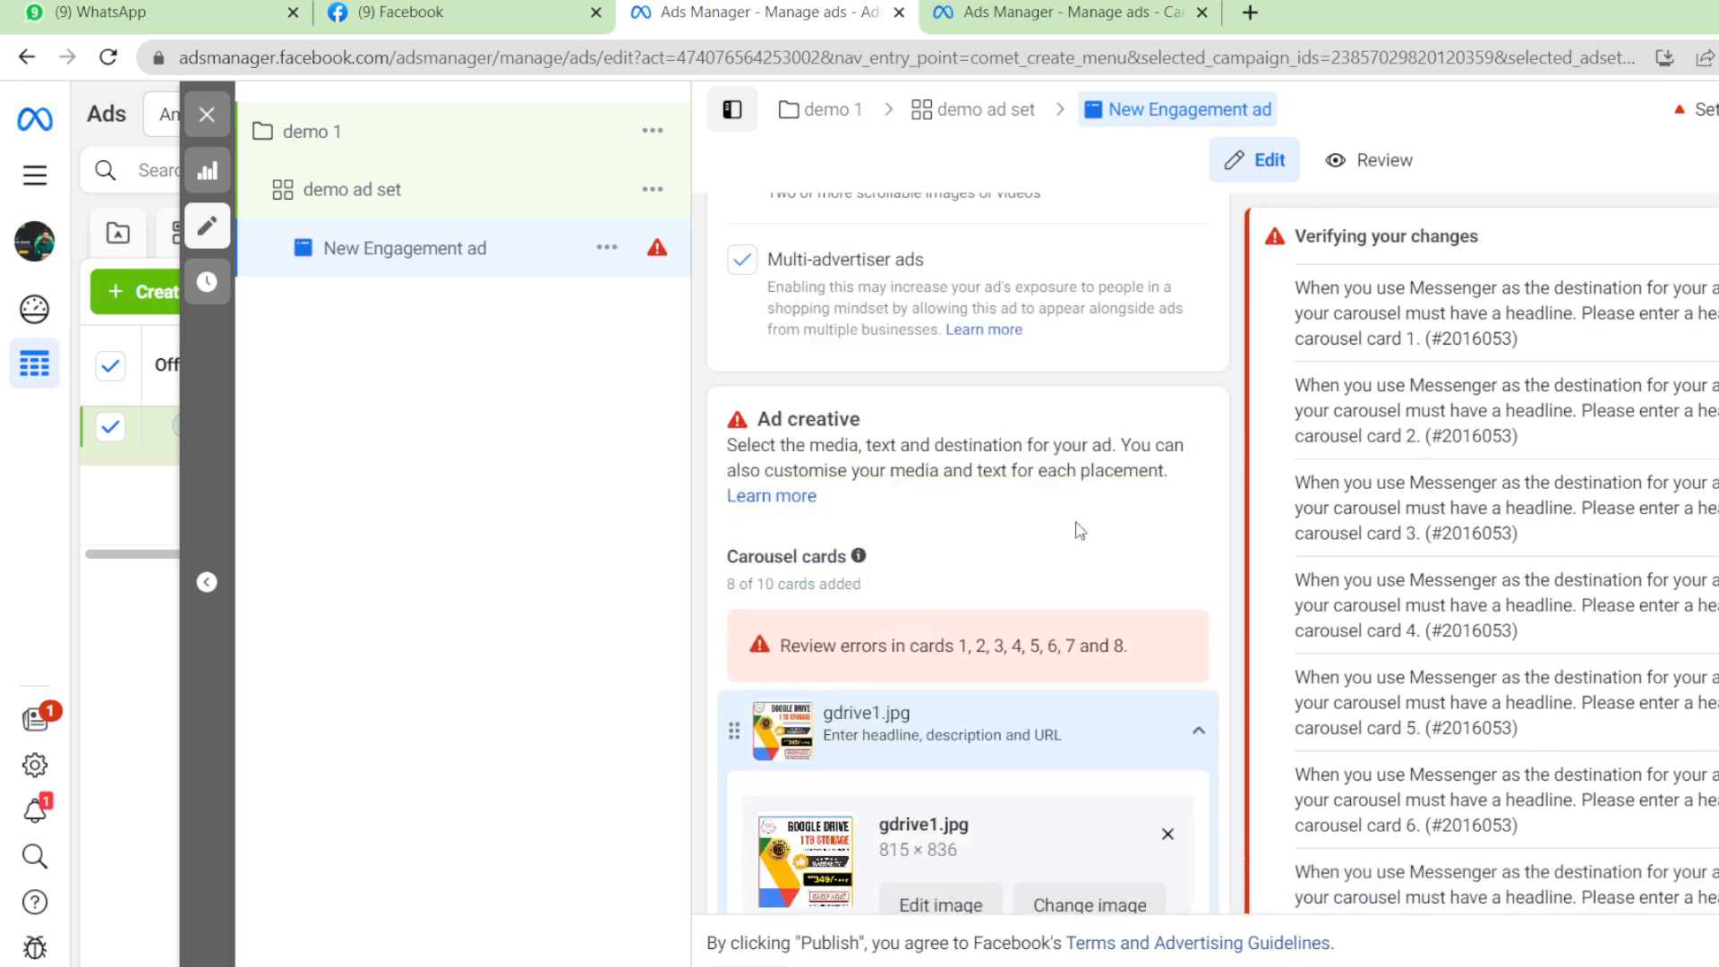
{"action": "scroll", "coordinate": [968, 552], "scroll_direction": "down", "scroll_amount": 4}
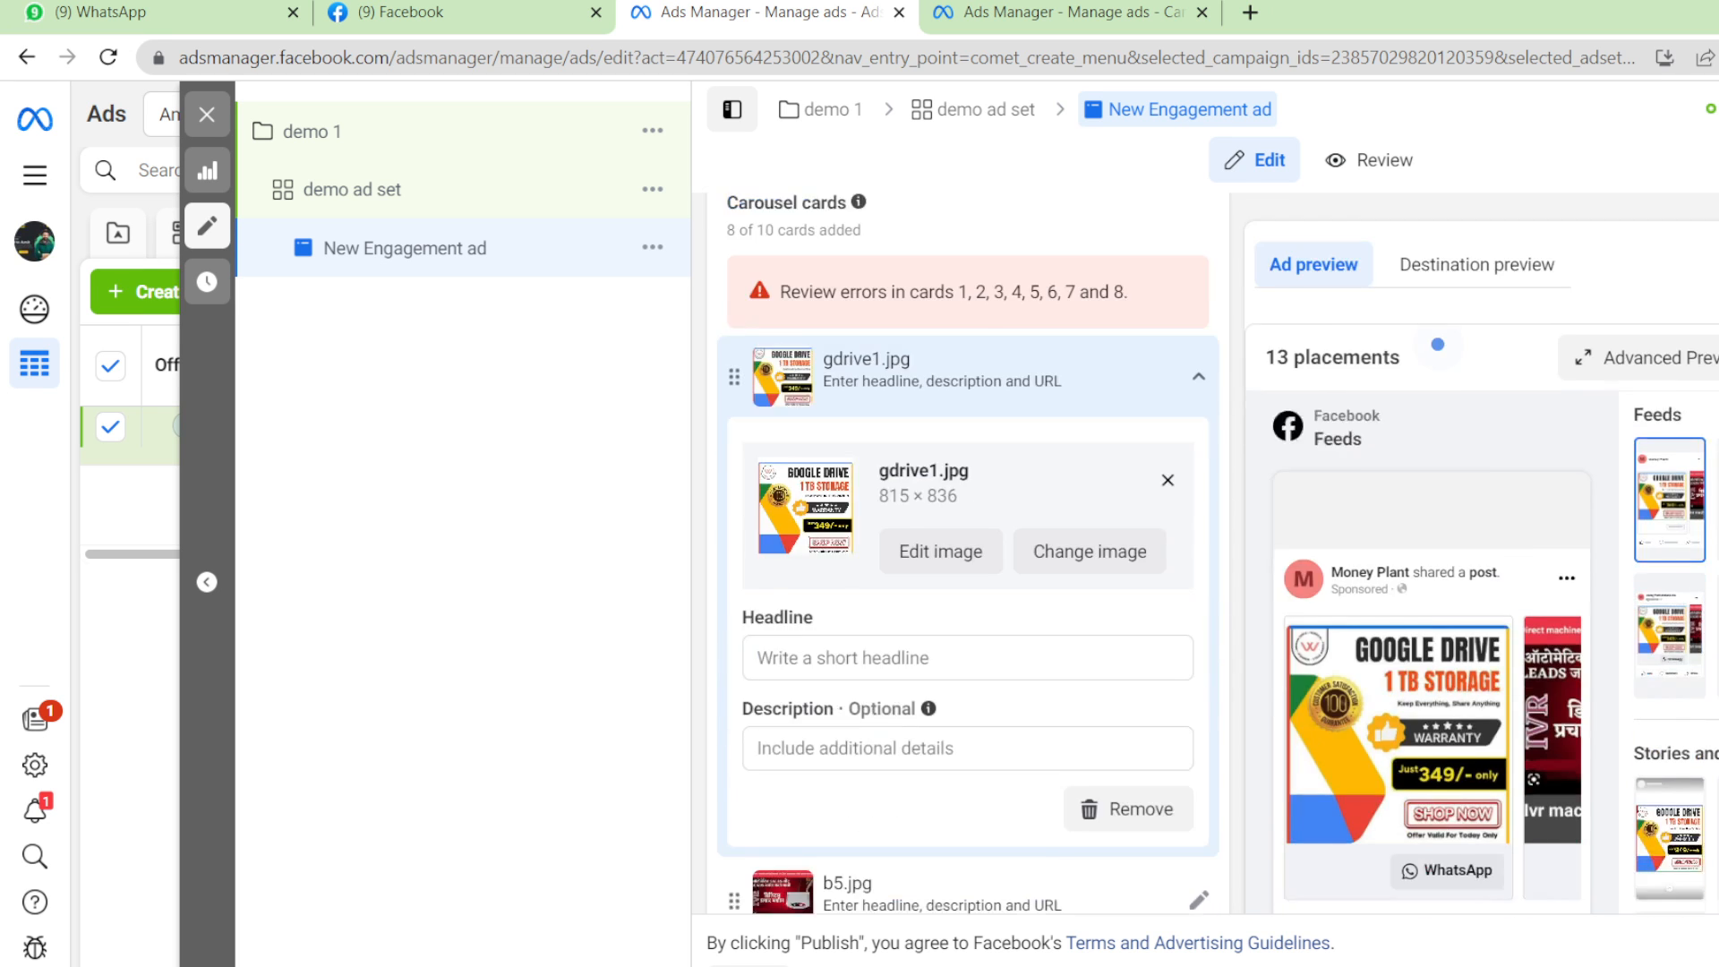
{"action": "scroll", "coordinate": [968, 552], "scroll_direction": "up", "scroll_amount": 3}
{"action": "scroll", "coordinate": [971, 707], "scroll_direction": "down", "scroll_amount": 3}
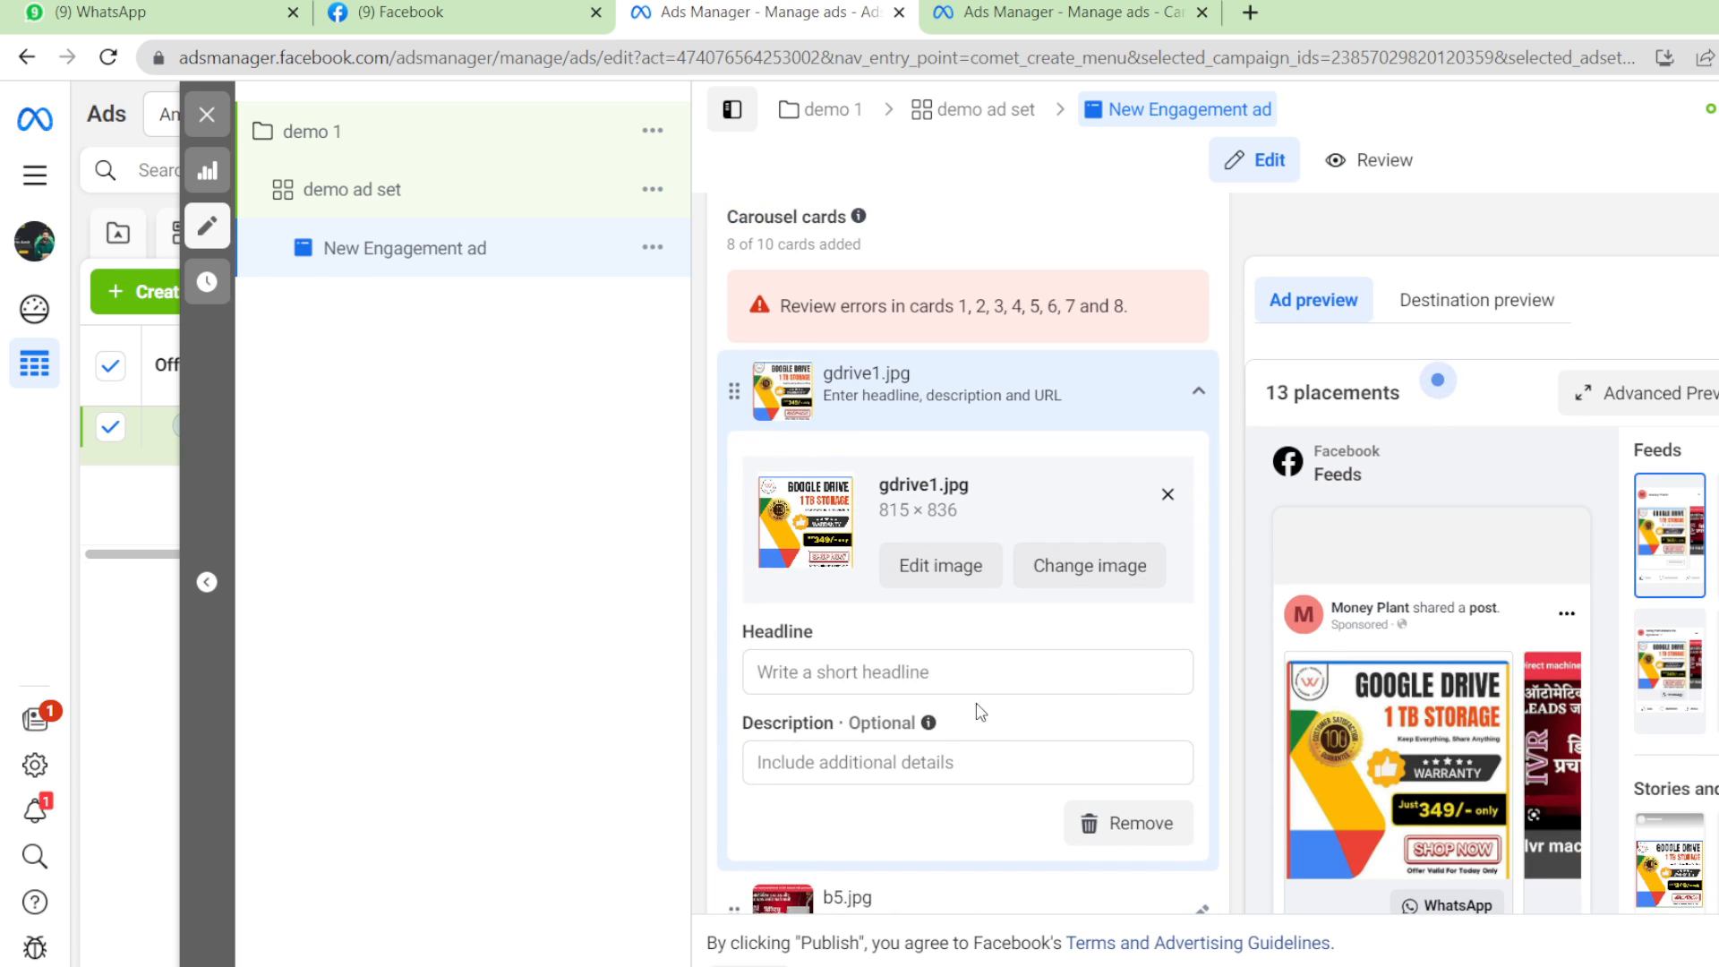
{"action": "scroll", "coordinate": [952, 675], "scroll_direction": "down", "scroll_amount": 1}
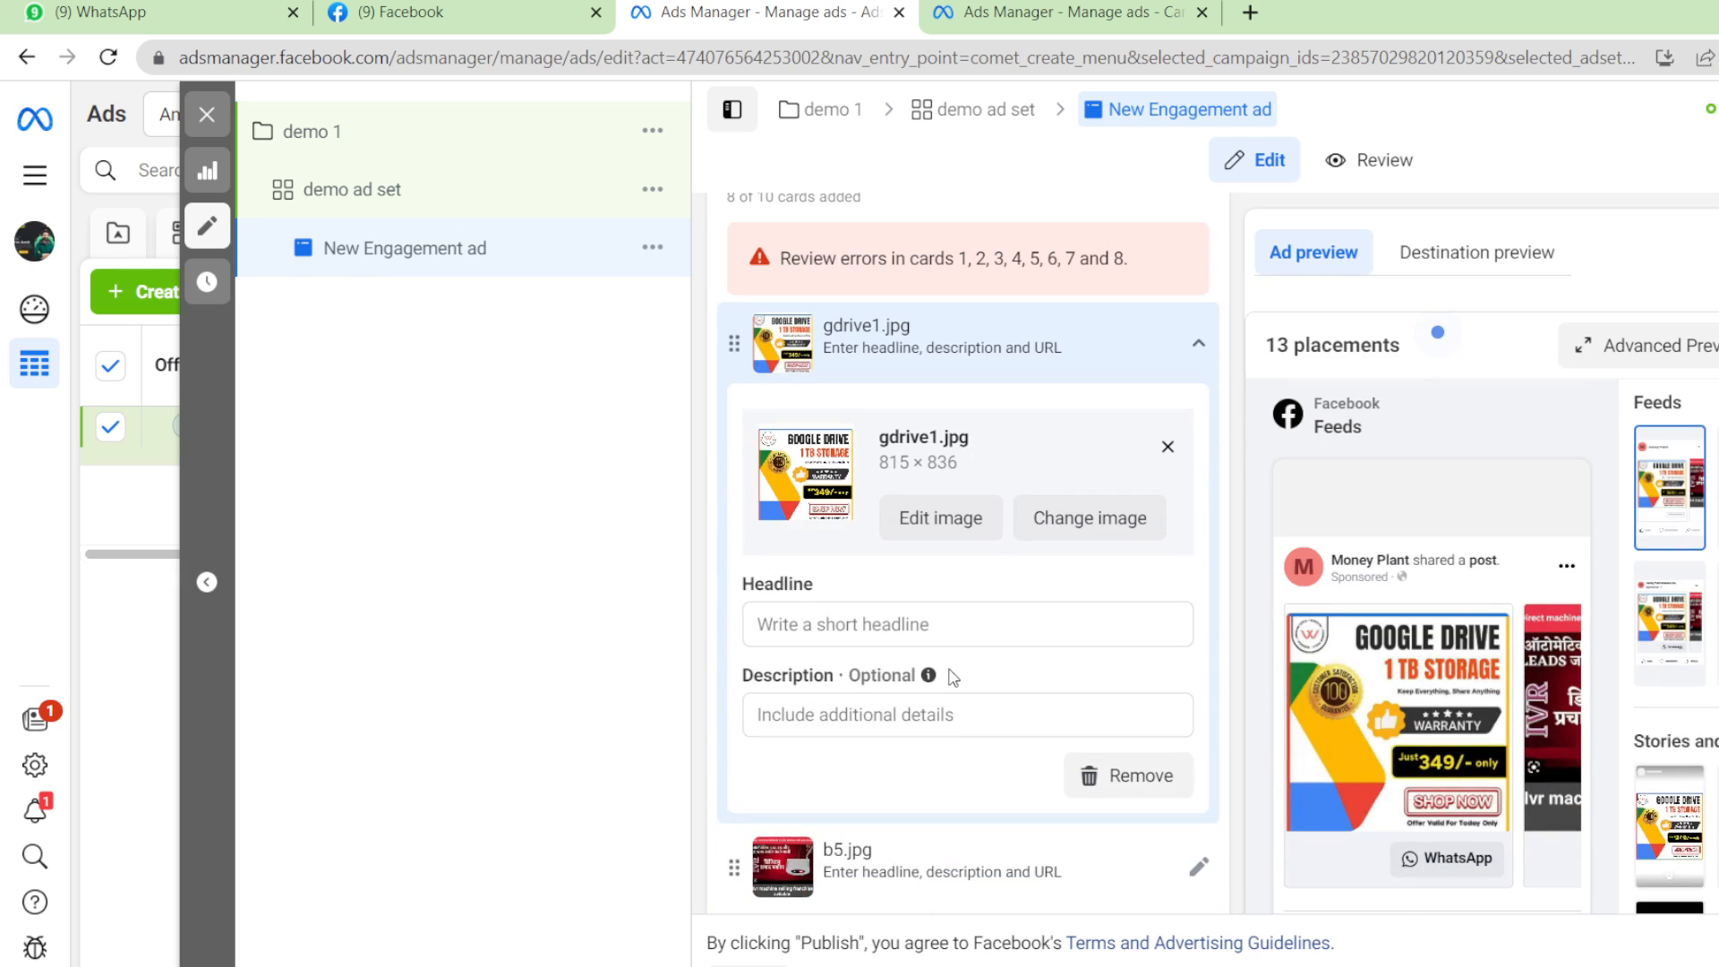
Give the first card the headline 'best product in best price'.
{"action": "left_click", "coordinate": [895, 622]}
{"action": "type", "text": "best product in best price"}
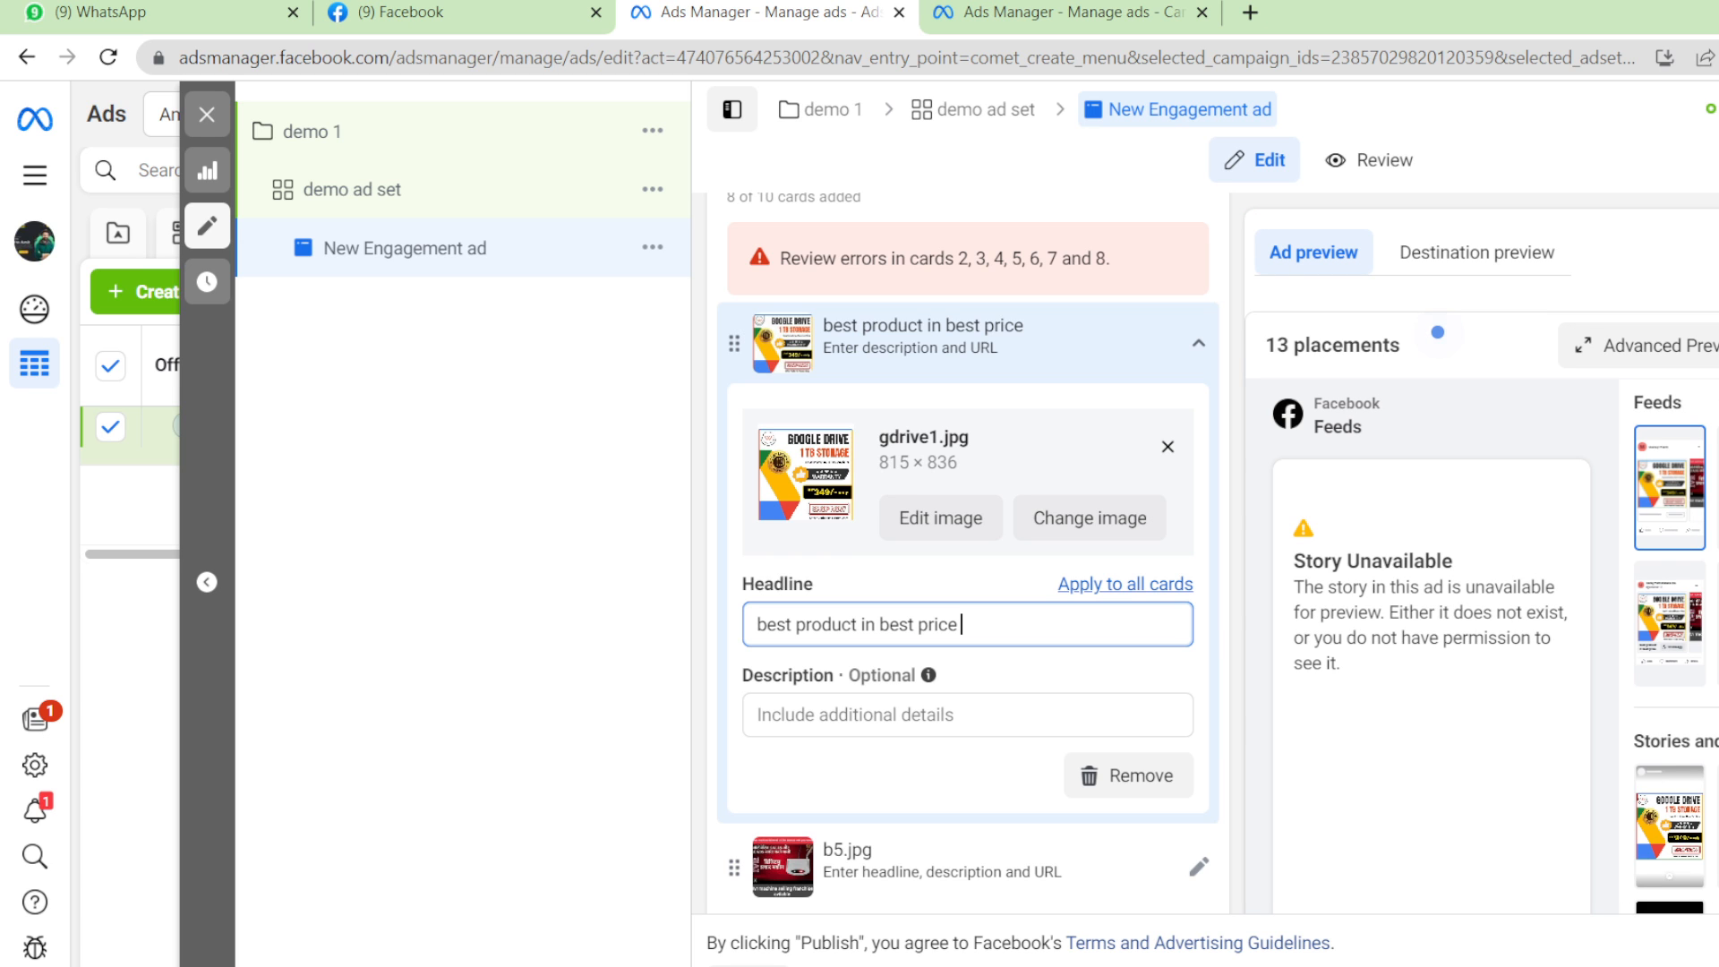
{"action": "scroll", "coordinate": [968, 553], "scroll_direction": "down", "scroll_amount": 7}
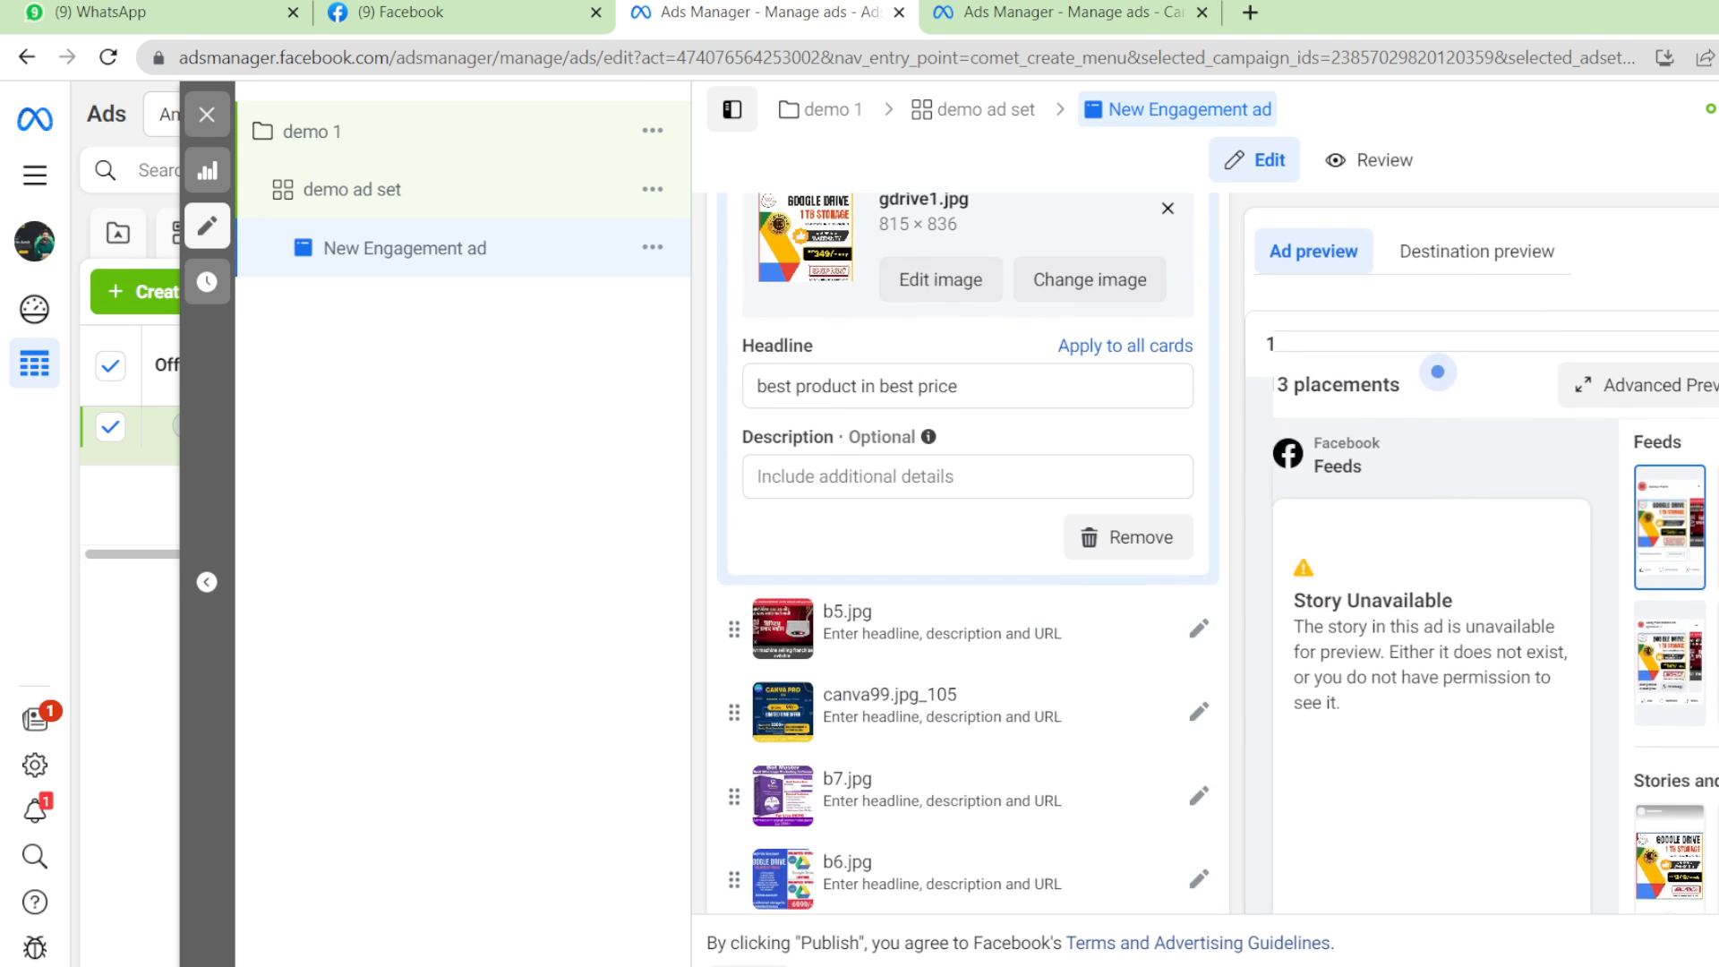
{"action": "scroll", "coordinate": [967, 555], "scroll_direction": "down", "scroll_amount": 9}
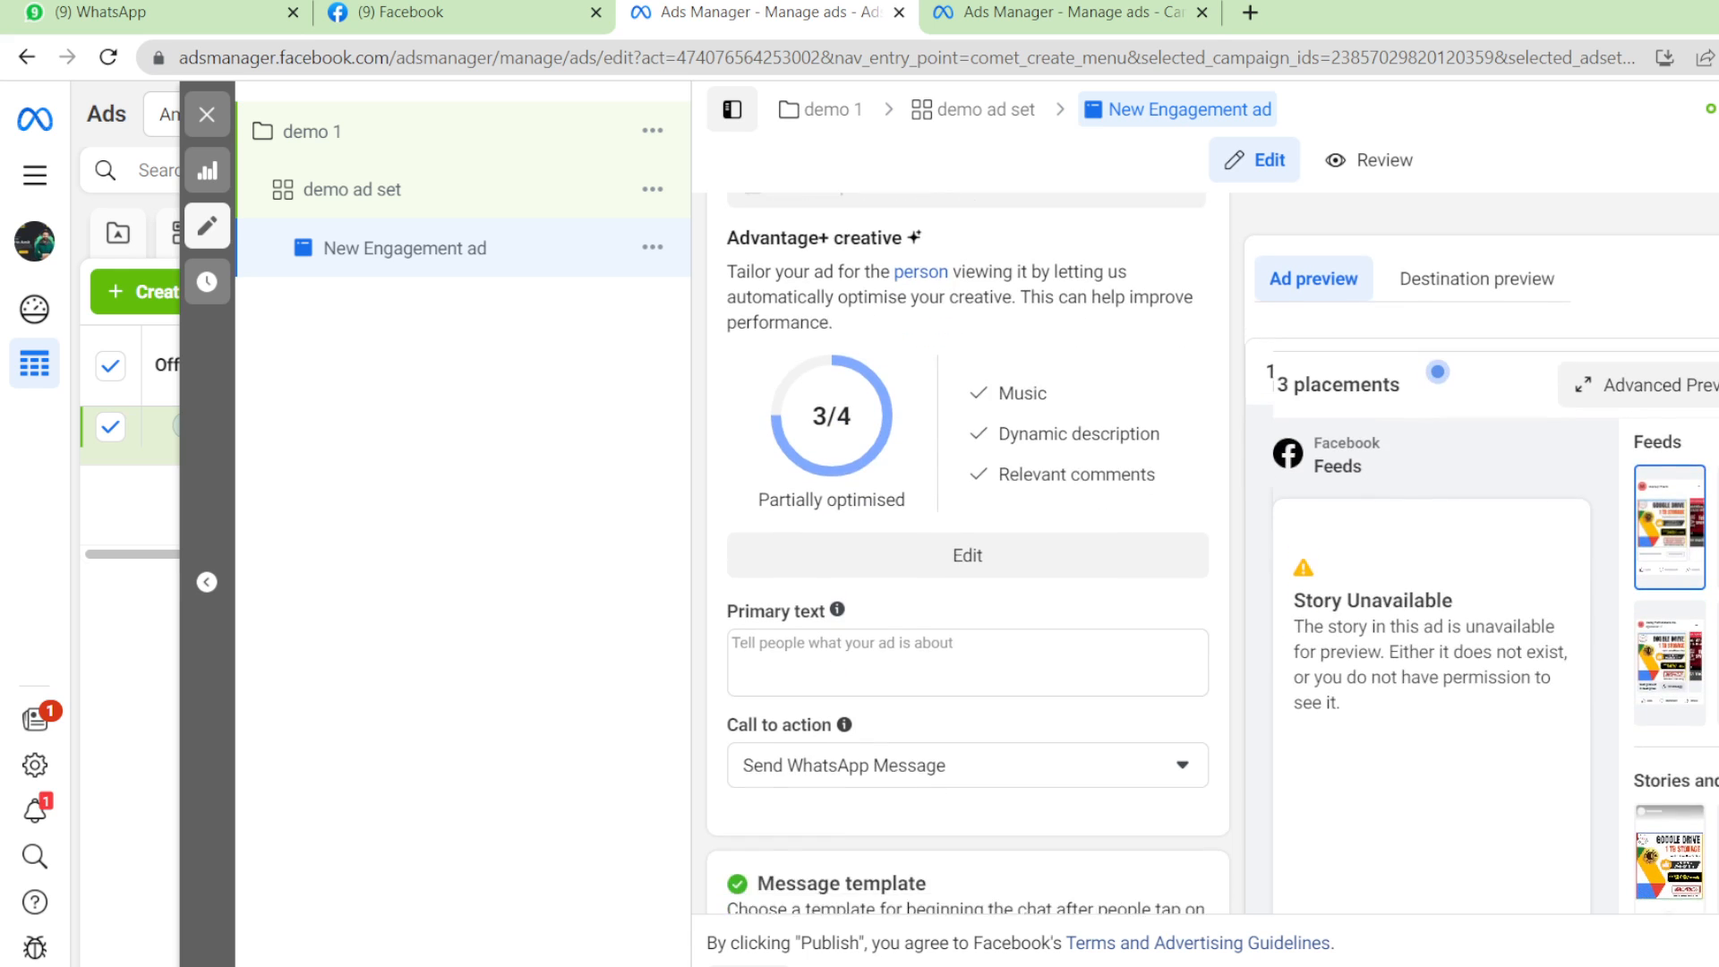
Enter 'demo' as the ad's primary text, replacing the gibberish first typed.
{"action": "left_click", "coordinate": [962, 608]}
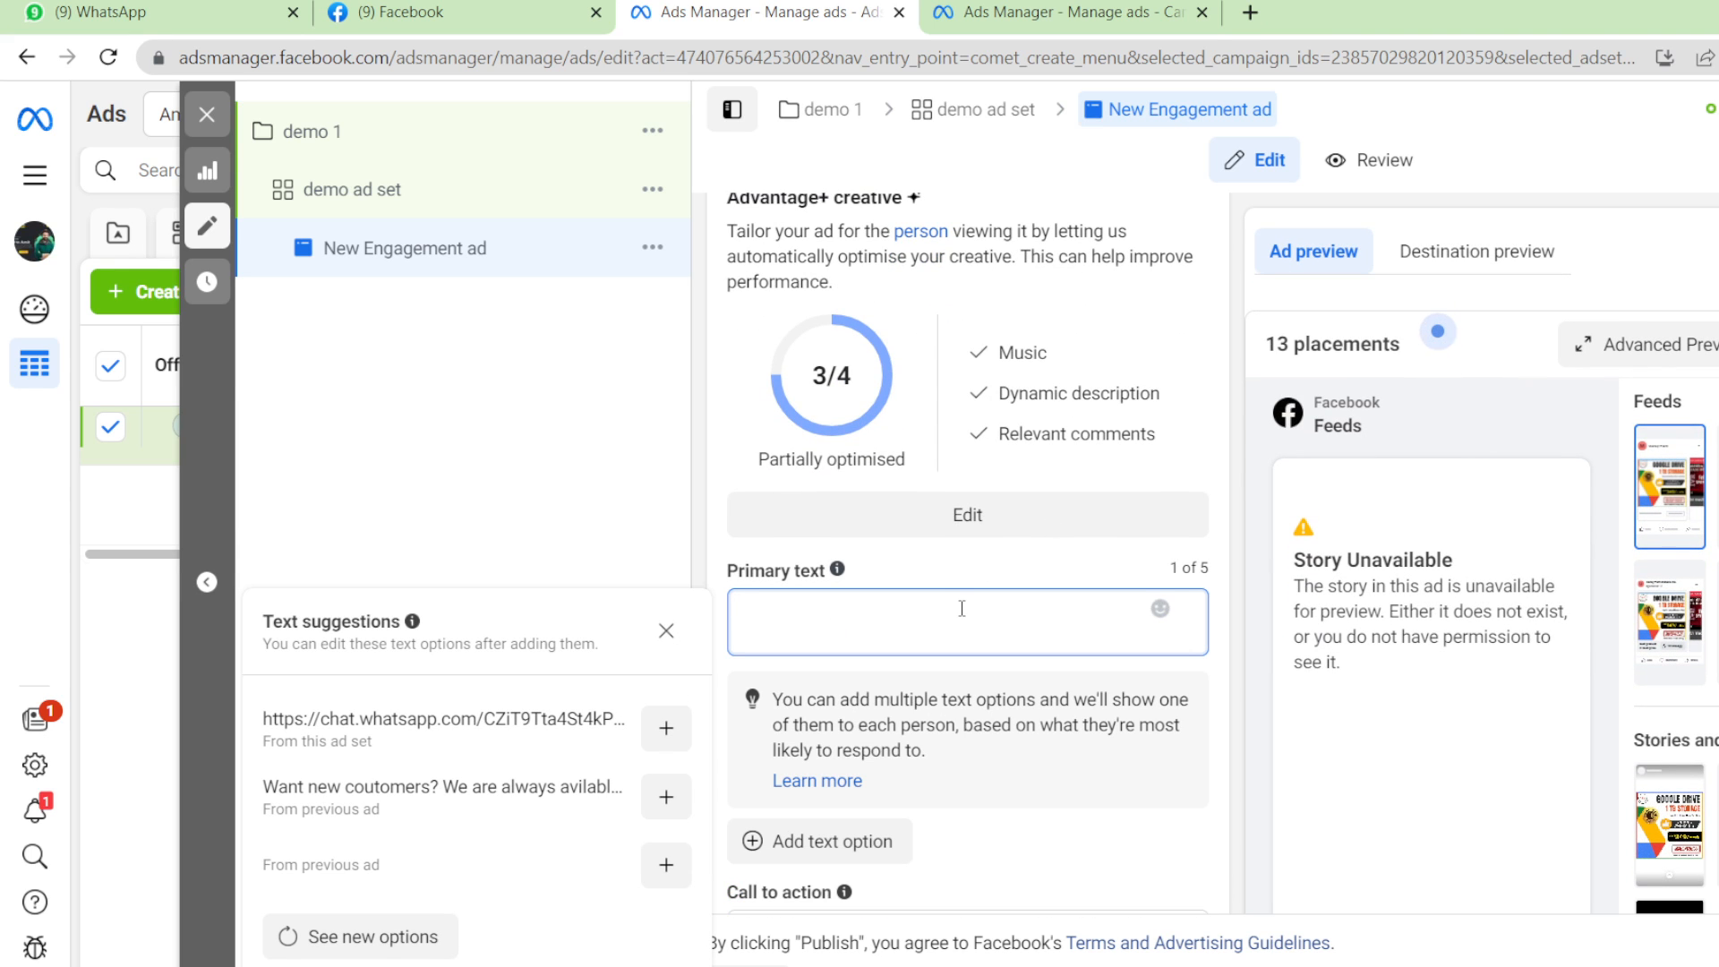
{"action": "type", "text": "ajsshjkshjslk"}
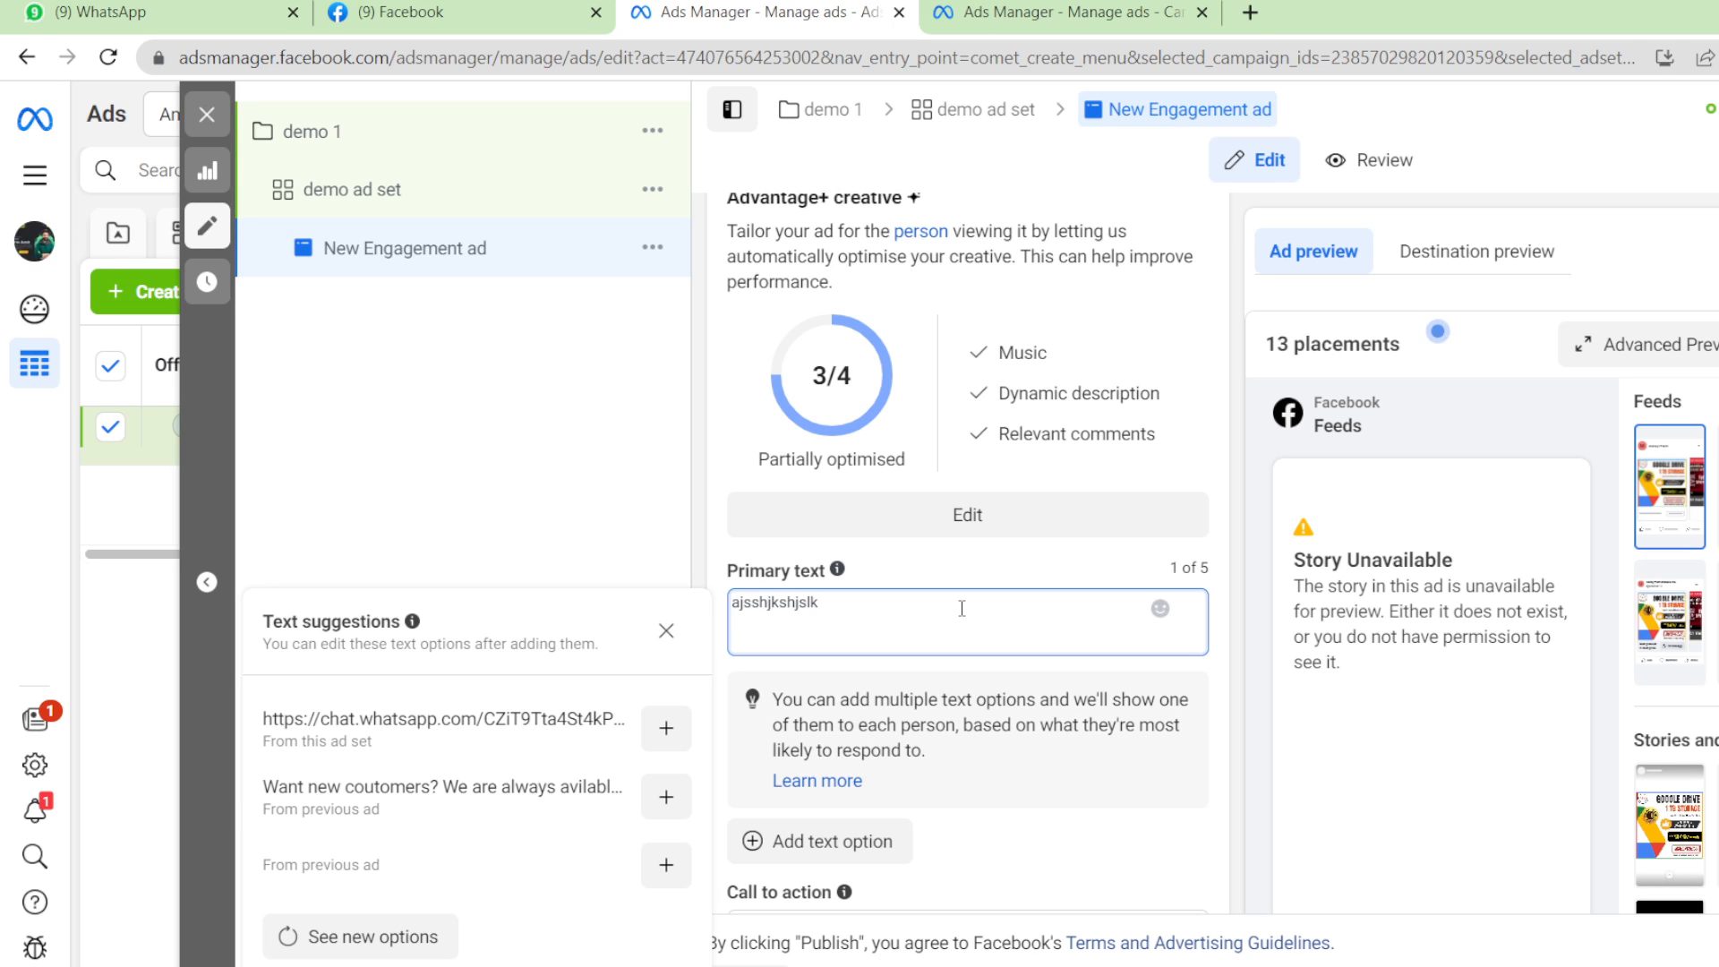
{"action": "key", "text": "BackSpace"}
{"action": "key", "text": "BackSpace"}
{"action": "key", "text": "BackSpace"}
{"action": "key", "text": "BackSpace"}
{"action": "key", "text": "BackSpace"}
{"action": "key", "text": "BackSpace"}
{"action": "key", "text": "BackSpace"}
{"action": "key", "text": "BackSpace"}
{"action": "key", "text": "BackSpace"}
{"action": "type", "text": "demo text"}
Review the Advantage+ creative optimisation settings and close them without changes.
{"action": "left_click", "coordinate": [966, 517]}
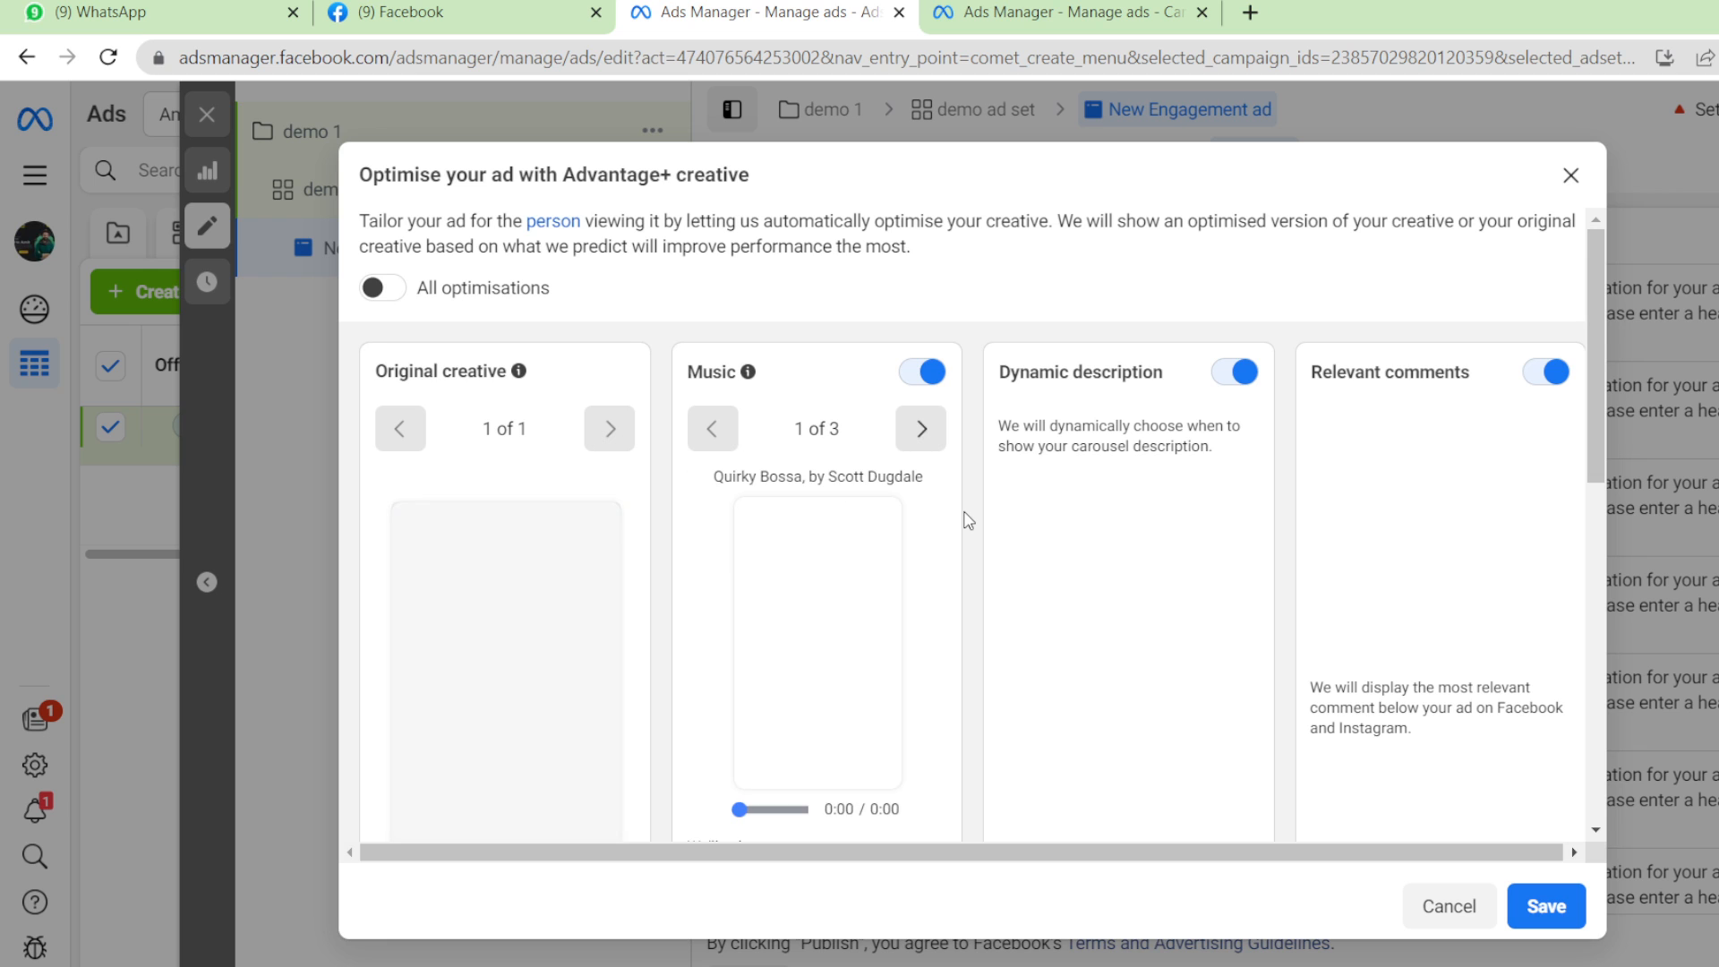
{"action": "scroll", "coordinate": [1178, 522], "scroll_direction": "down", "scroll_amount": 2}
{"action": "scroll", "coordinate": [1278, 474], "scroll_direction": "up", "scroll_amount": 2}
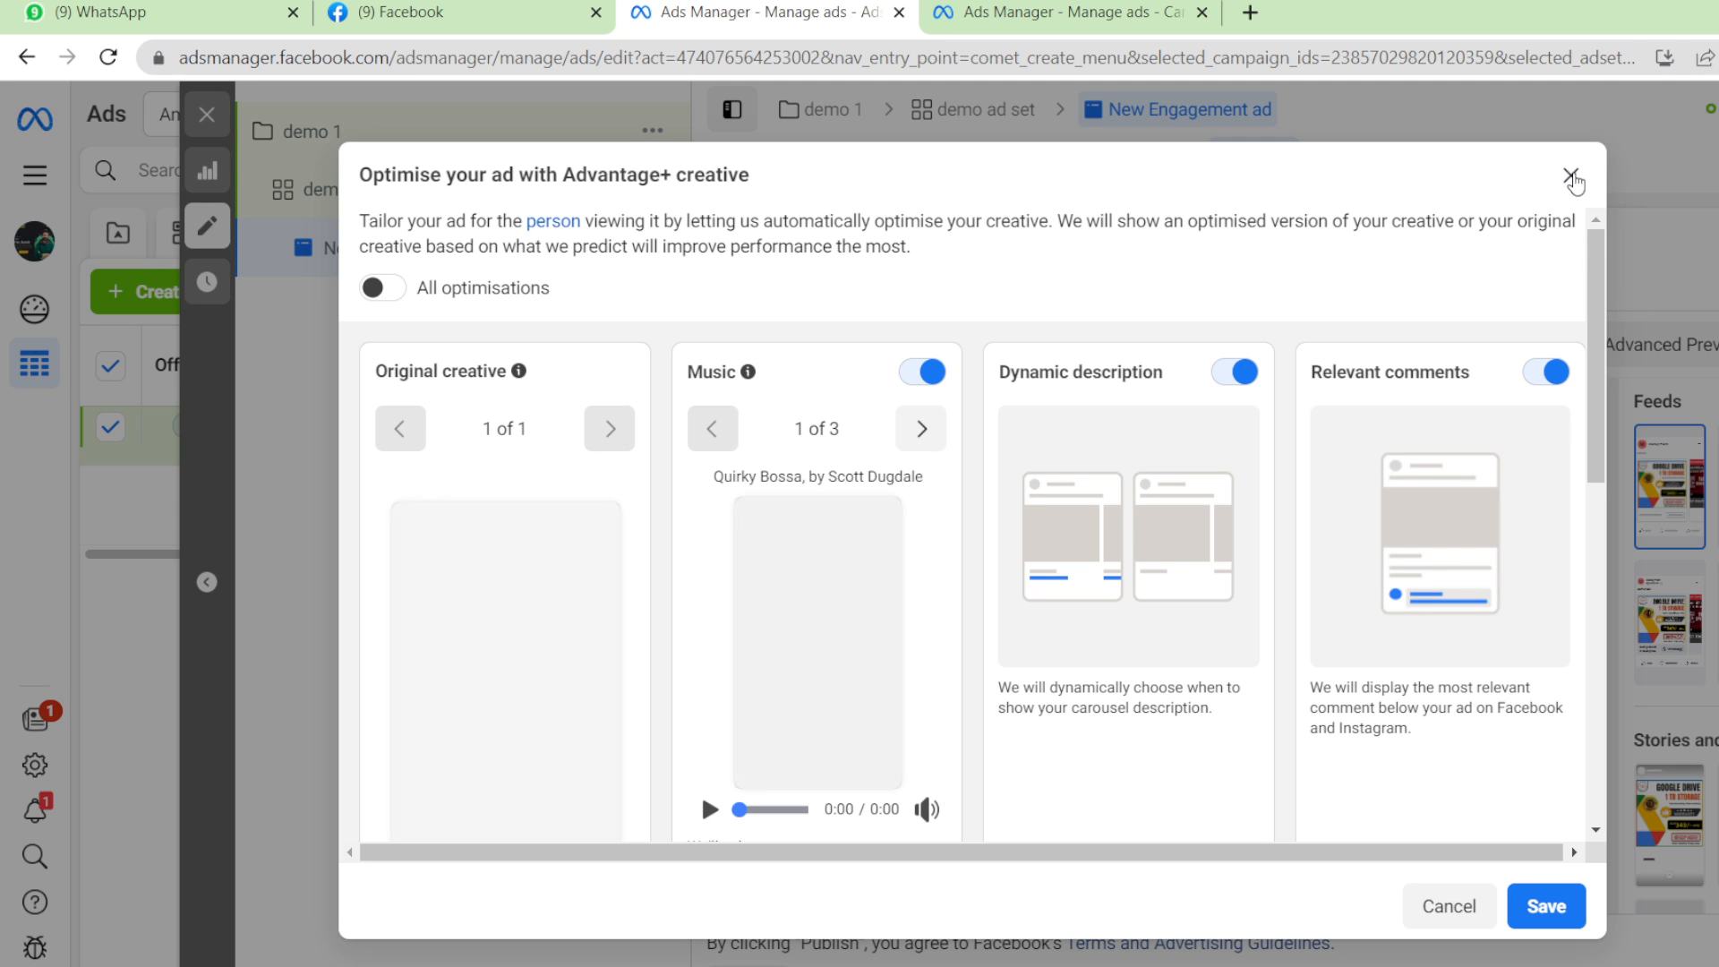
{"action": "left_click", "coordinate": [1571, 176]}
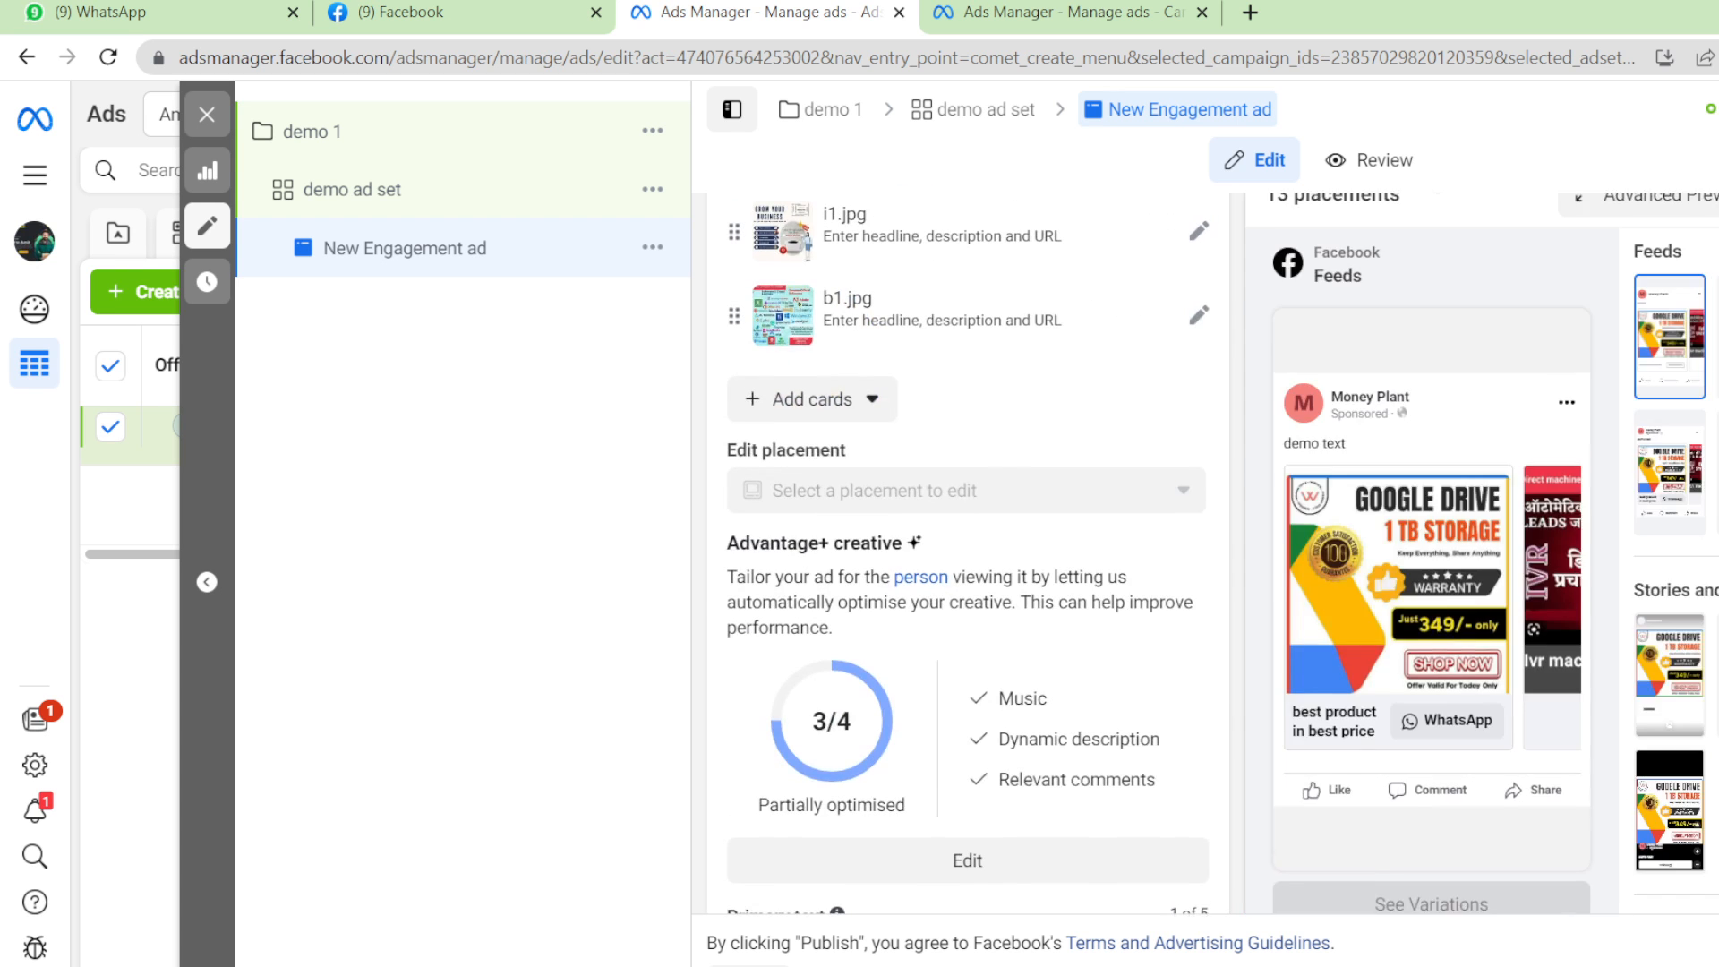
Apply the headline 'best product in best price' to all eight carousel cards.
{"action": "scroll", "coordinate": [967, 554], "scroll_direction": "up", "scroll_amount": 18}
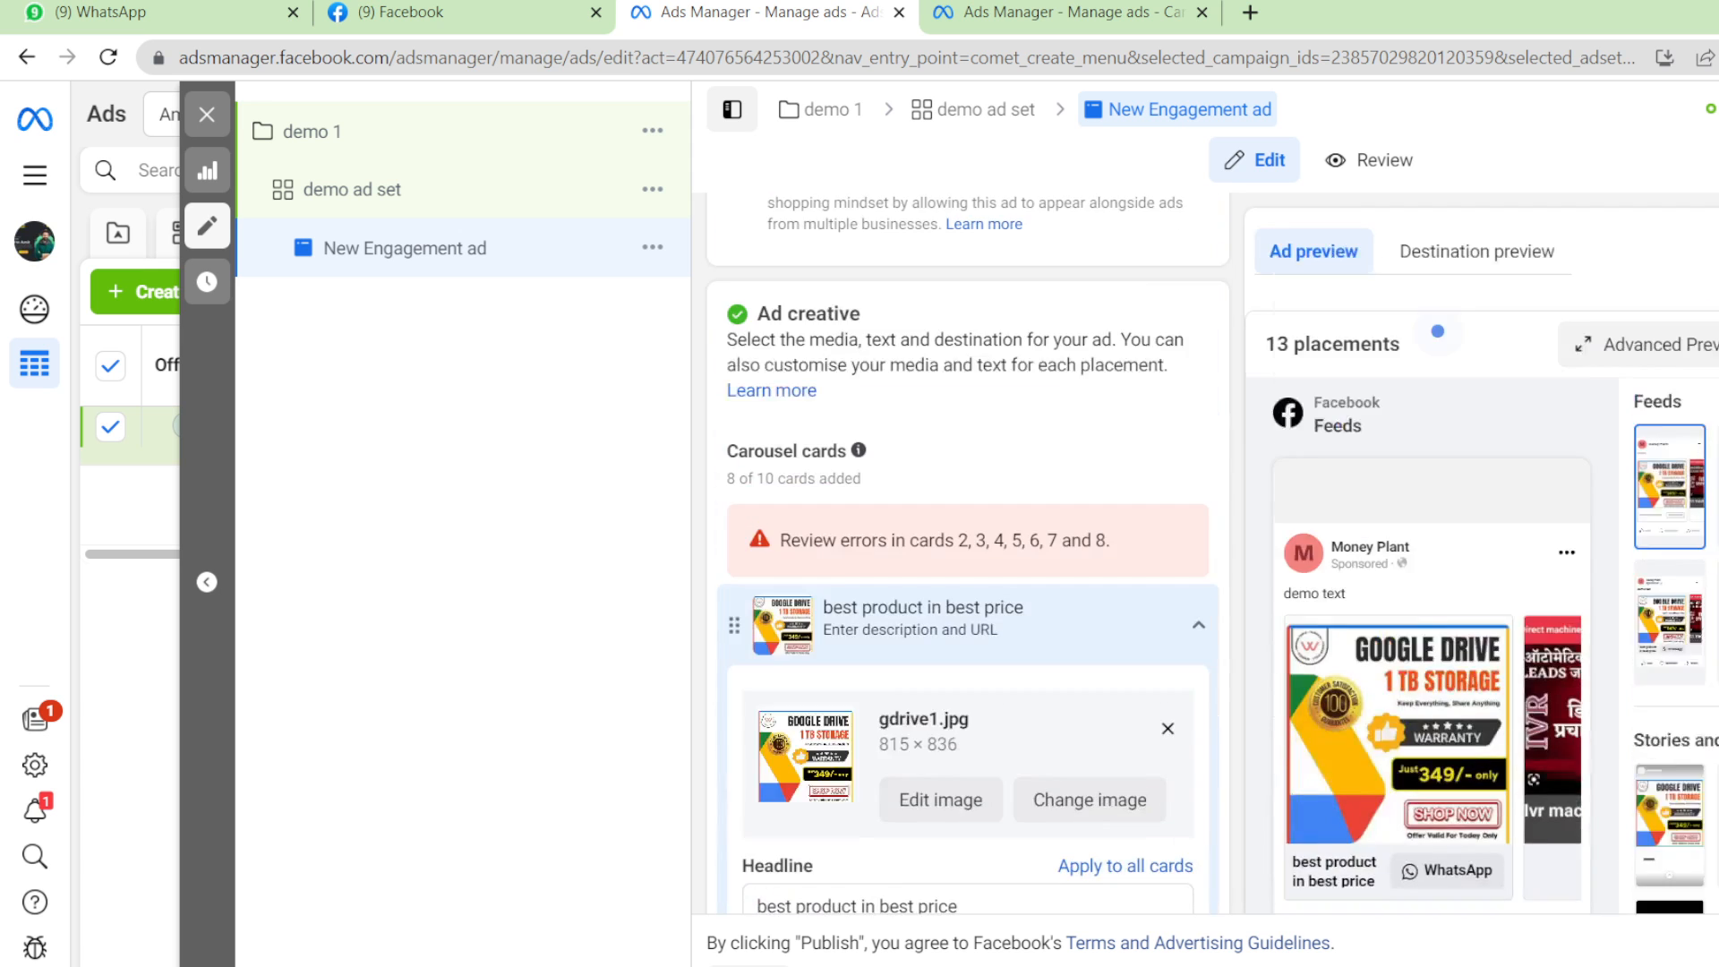
{"action": "scroll", "coordinate": [967, 553], "scroll_direction": "down", "scroll_amount": 15}
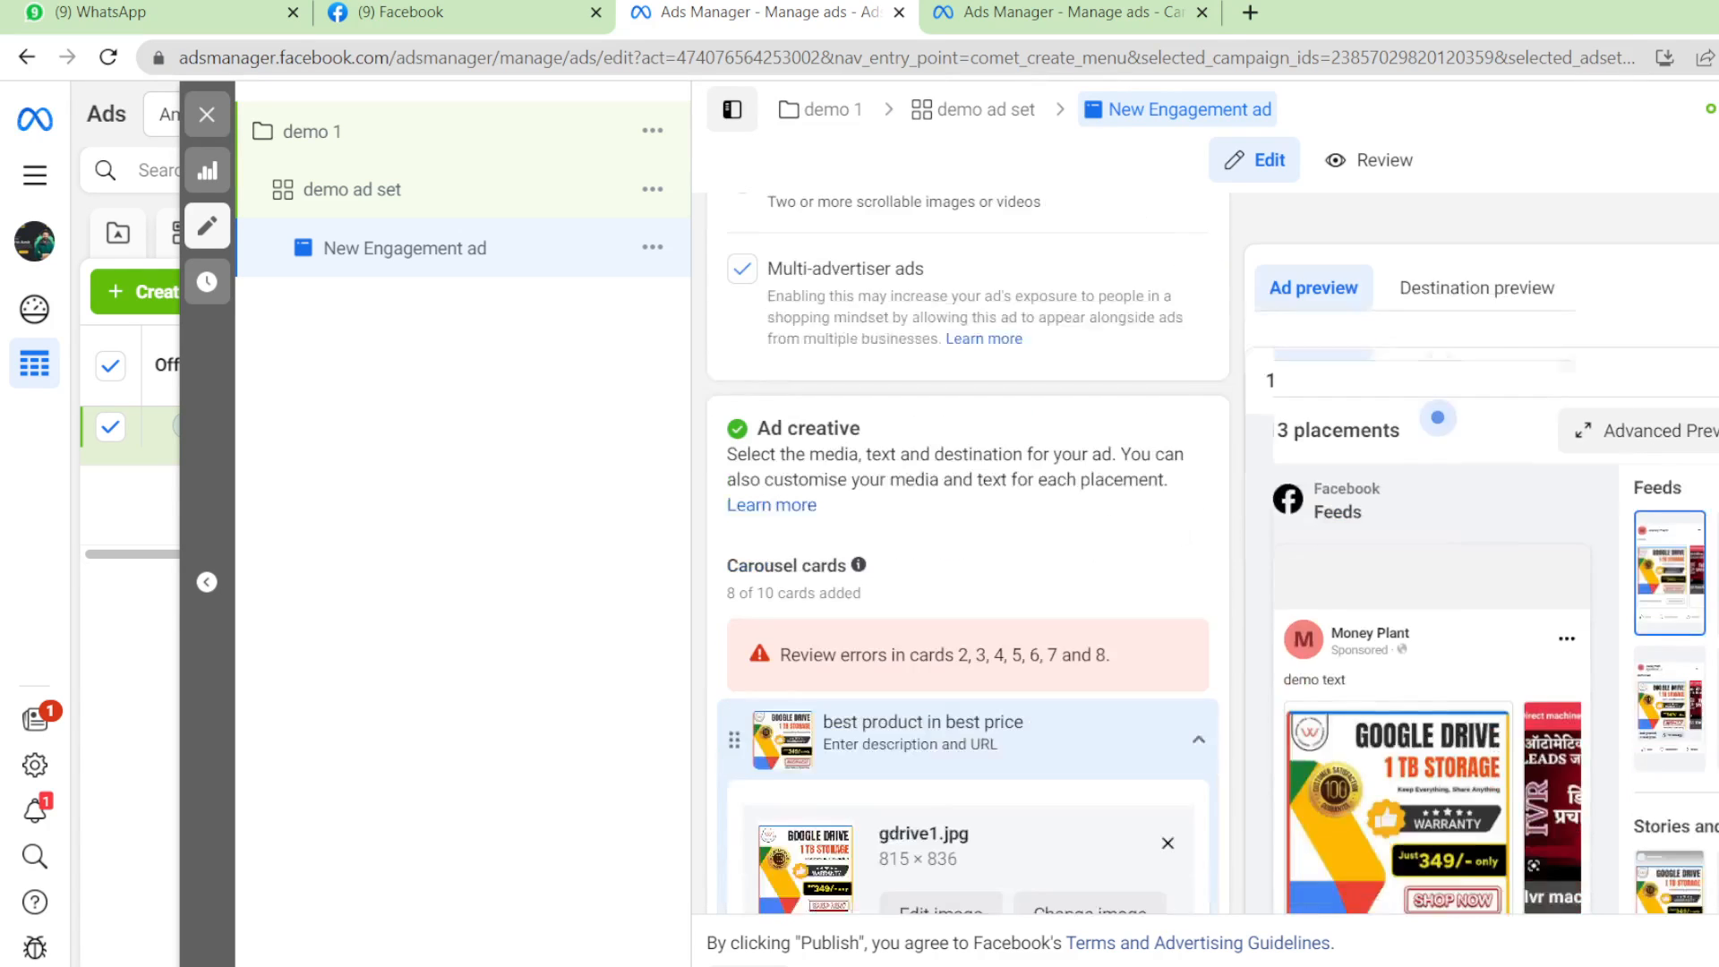
{"action": "scroll", "coordinate": [967, 554], "scroll_direction": "up", "scroll_amount": 4}
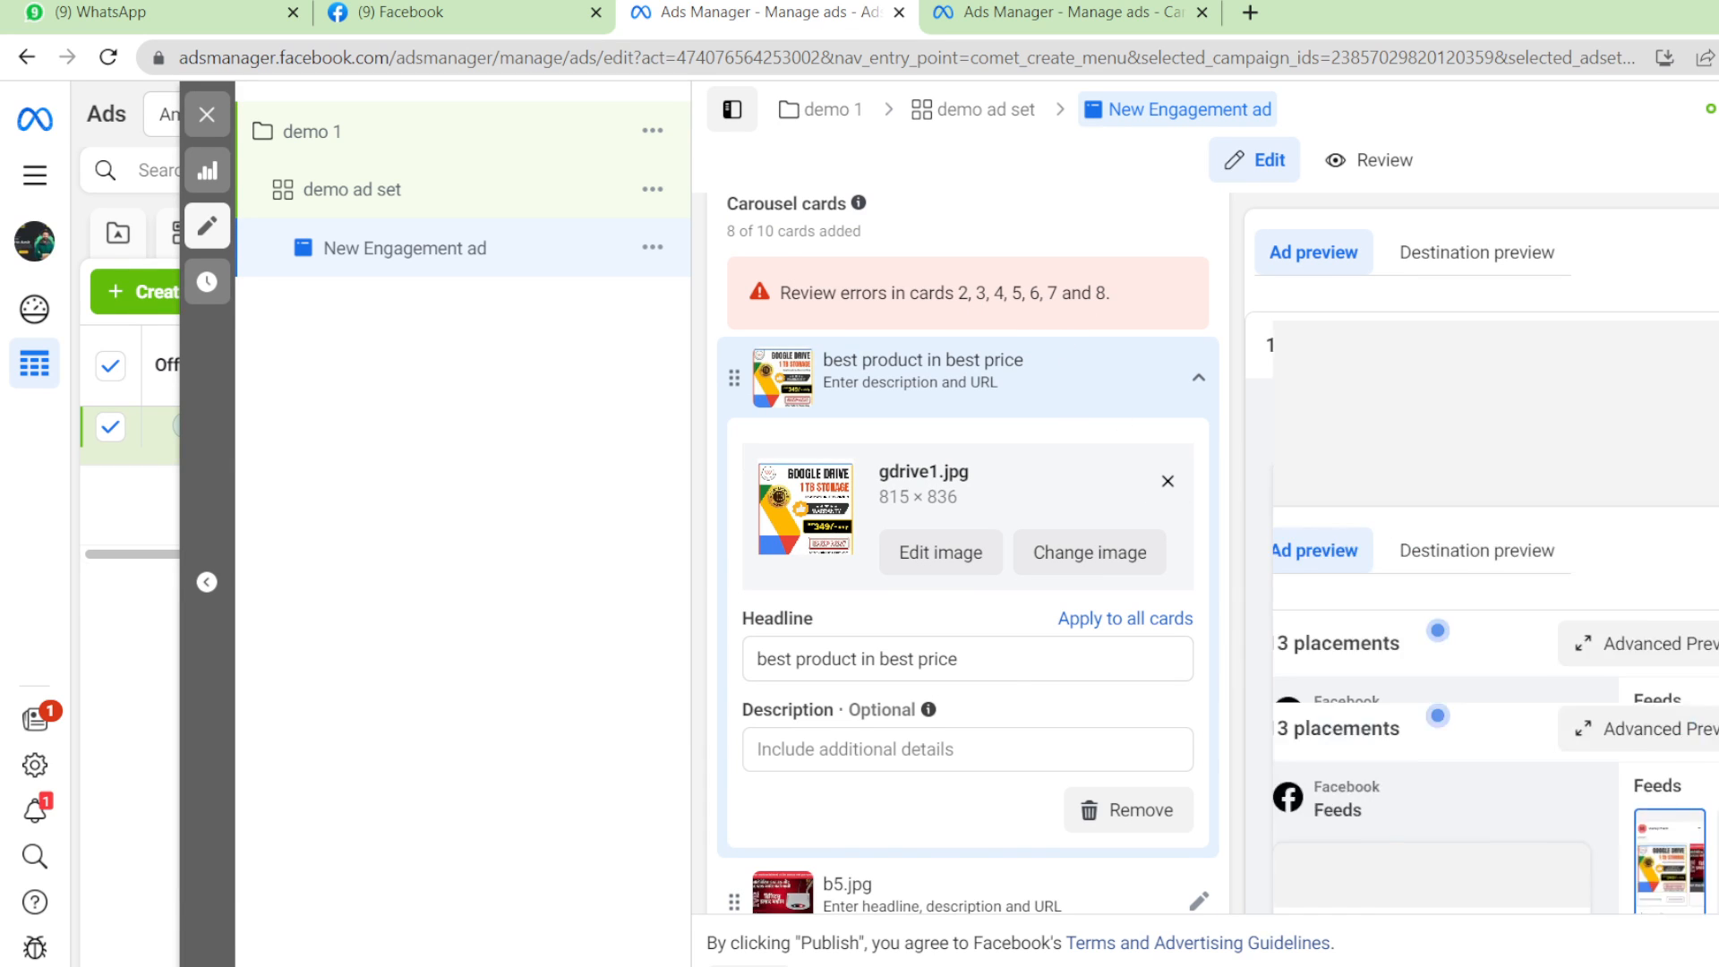
{"action": "scroll", "coordinate": [967, 554], "scroll_direction": "down", "scroll_amount": 5}
{"action": "scroll", "coordinate": [967, 554], "scroll_direction": "down", "scroll_amount": 2}
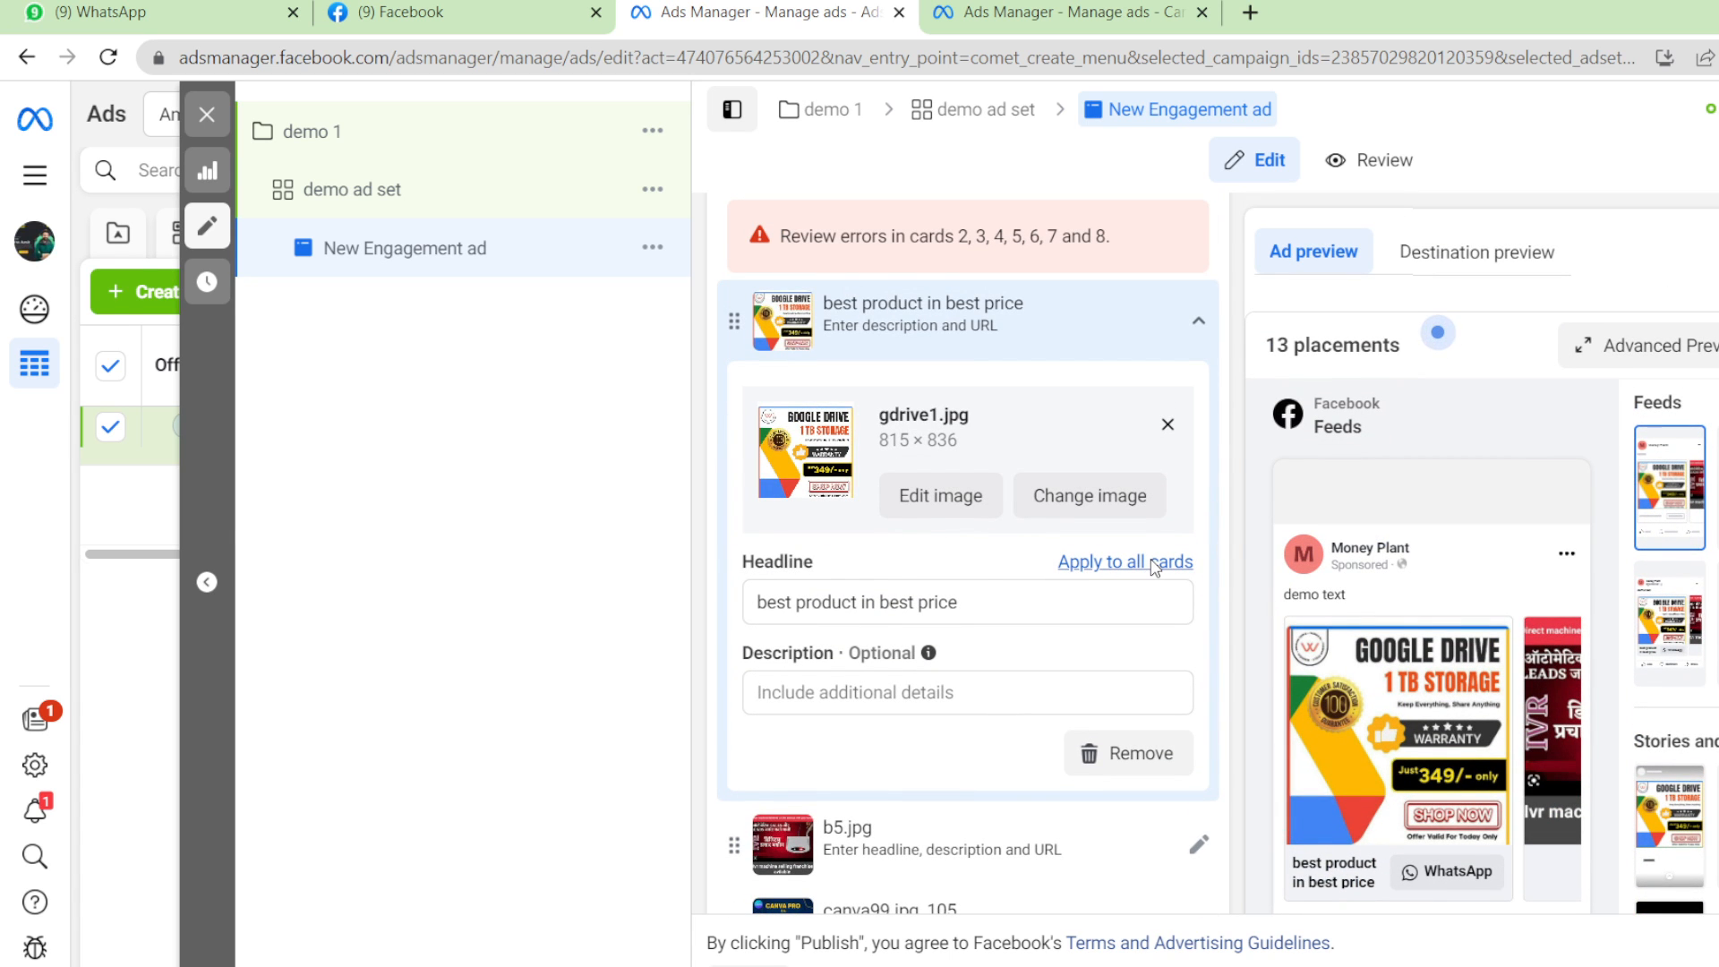
{"action": "left_click", "coordinate": [1155, 564]}
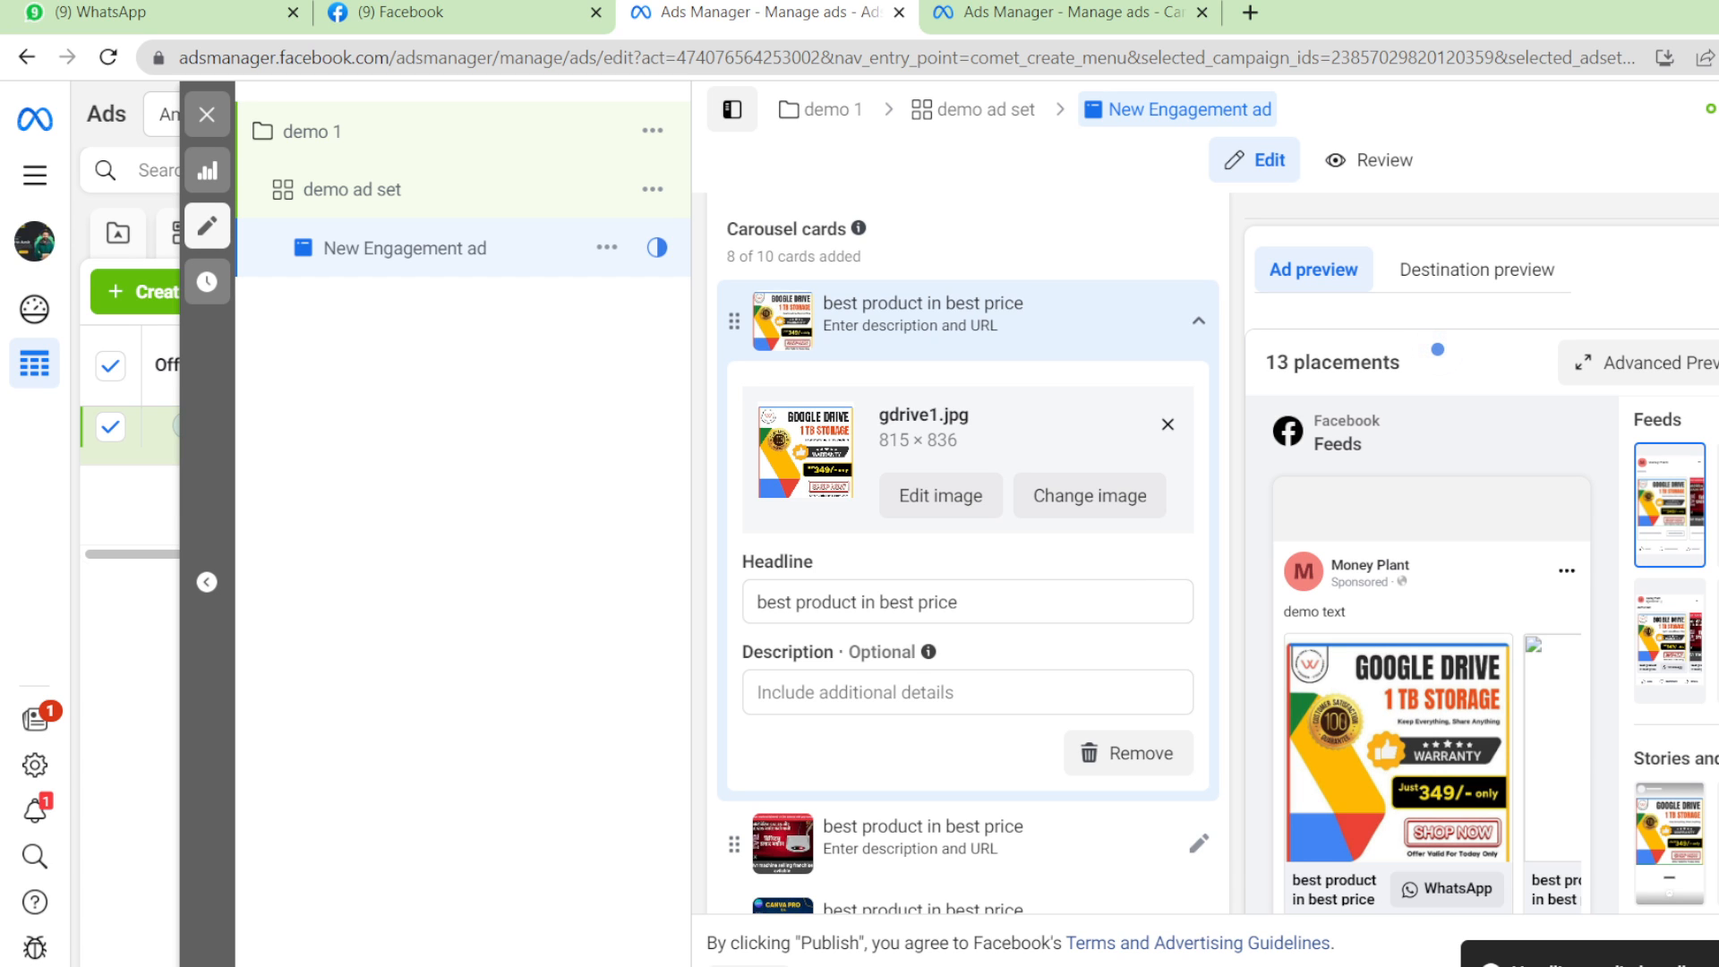
{"action": "scroll", "coordinate": [968, 553], "scroll_direction": "down", "scroll_amount": 5}
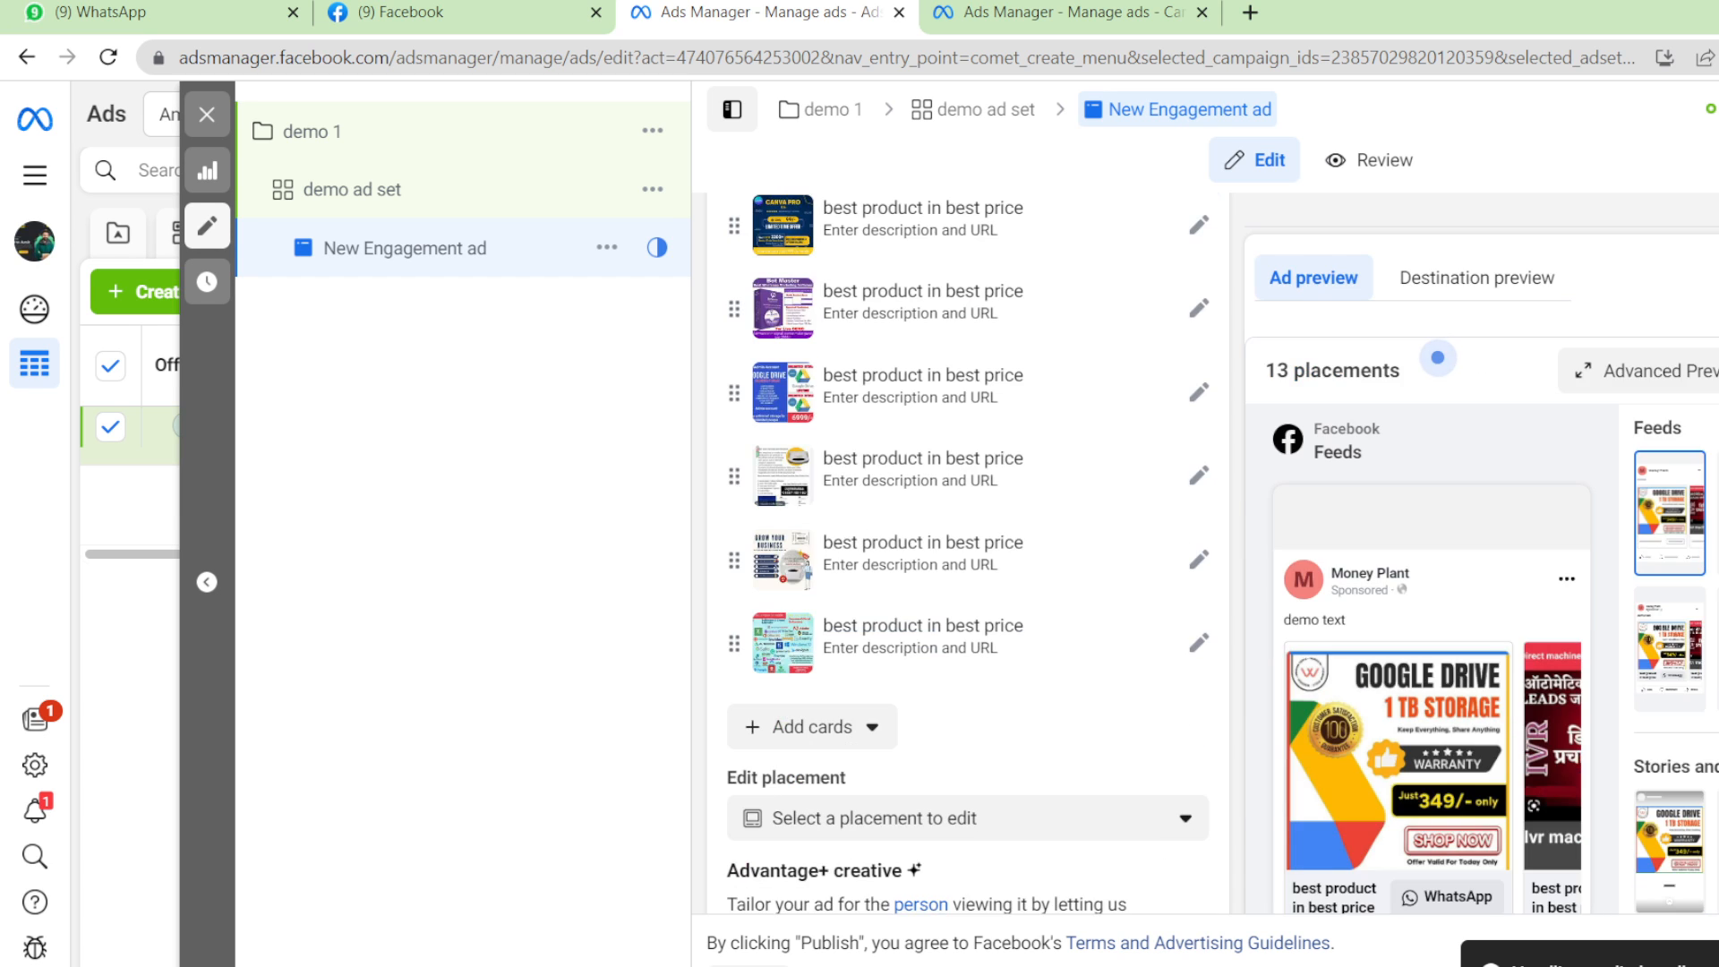
{"action": "scroll", "coordinate": [968, 553], "scroll_direction": "down", "scroll_amount": 5}
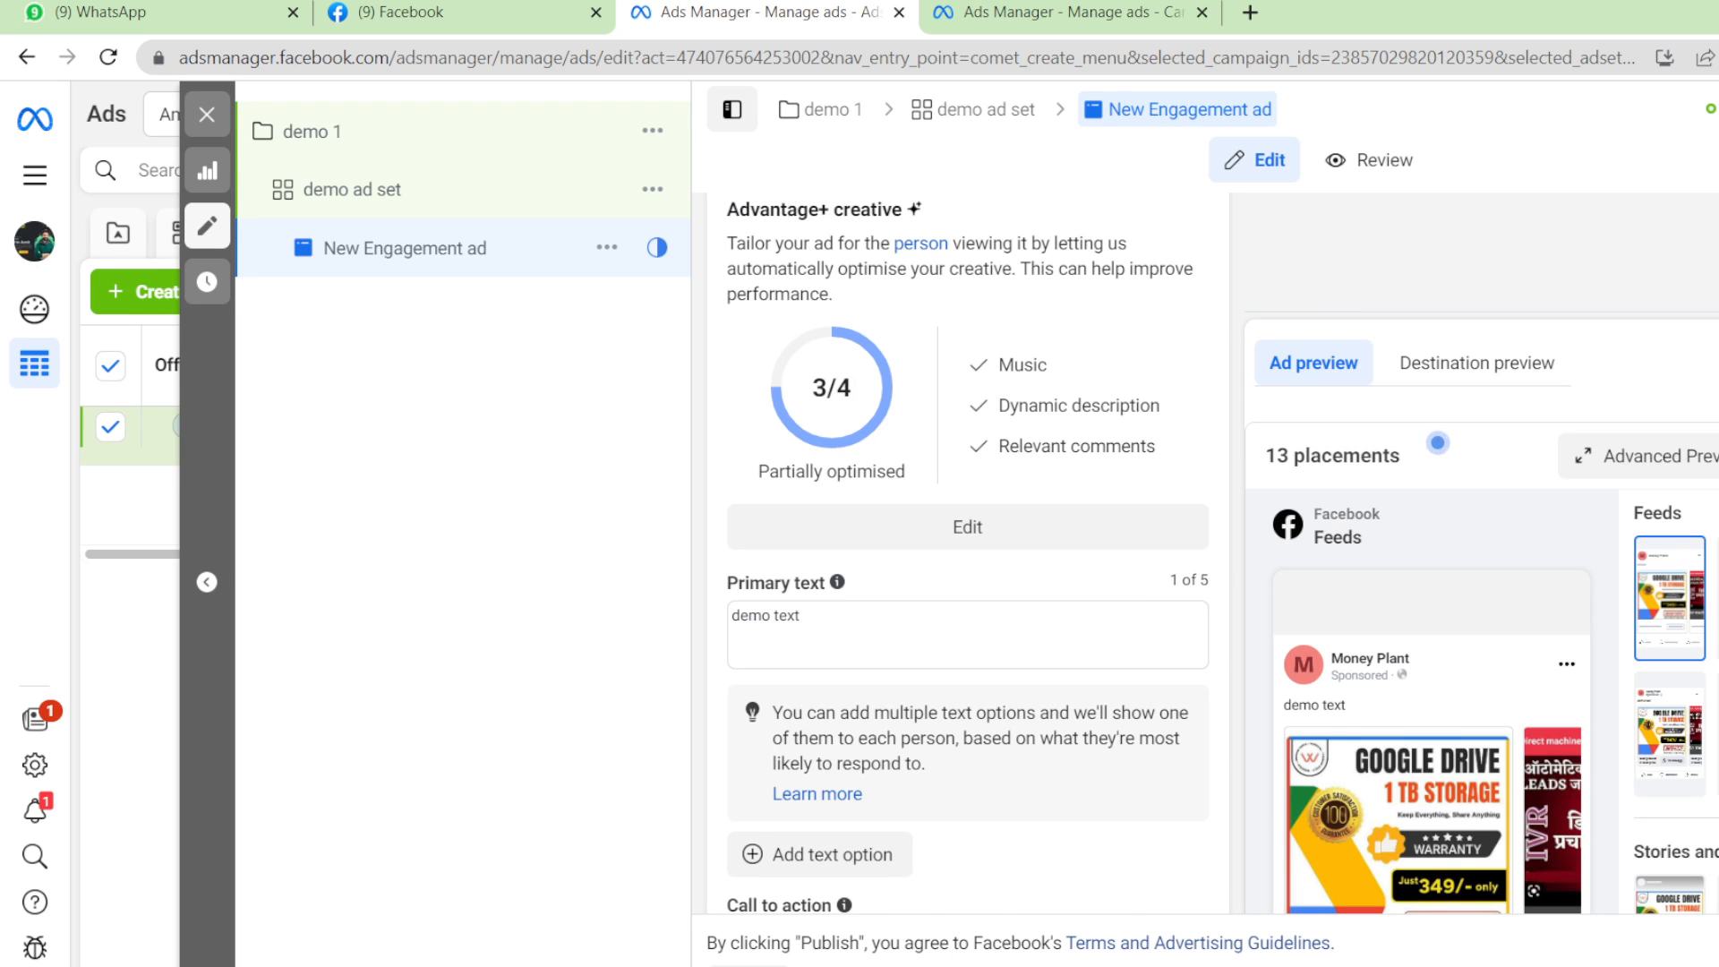
{"action": "scroll", "coordinate": [968, 553], "scroll_direction": "down", "scroll_amount": 5}
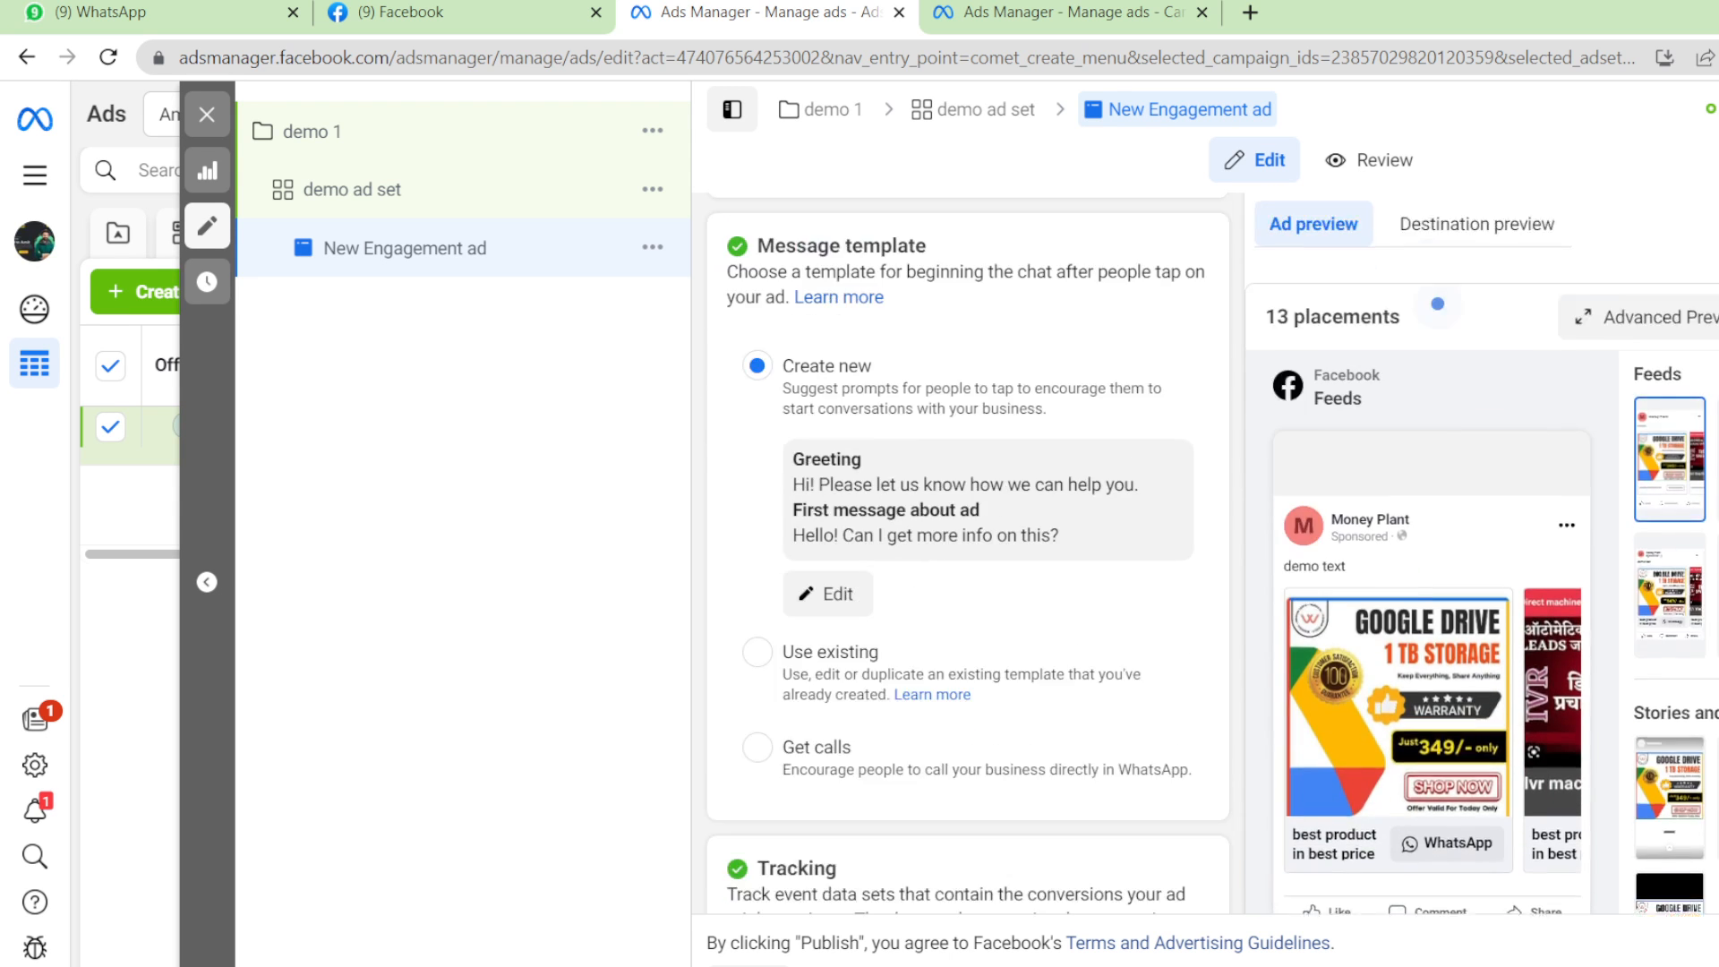
{"action": "scroll", "coordinate": [1213, 421], "scroll_direction": "up", "scroll_amount": 3}
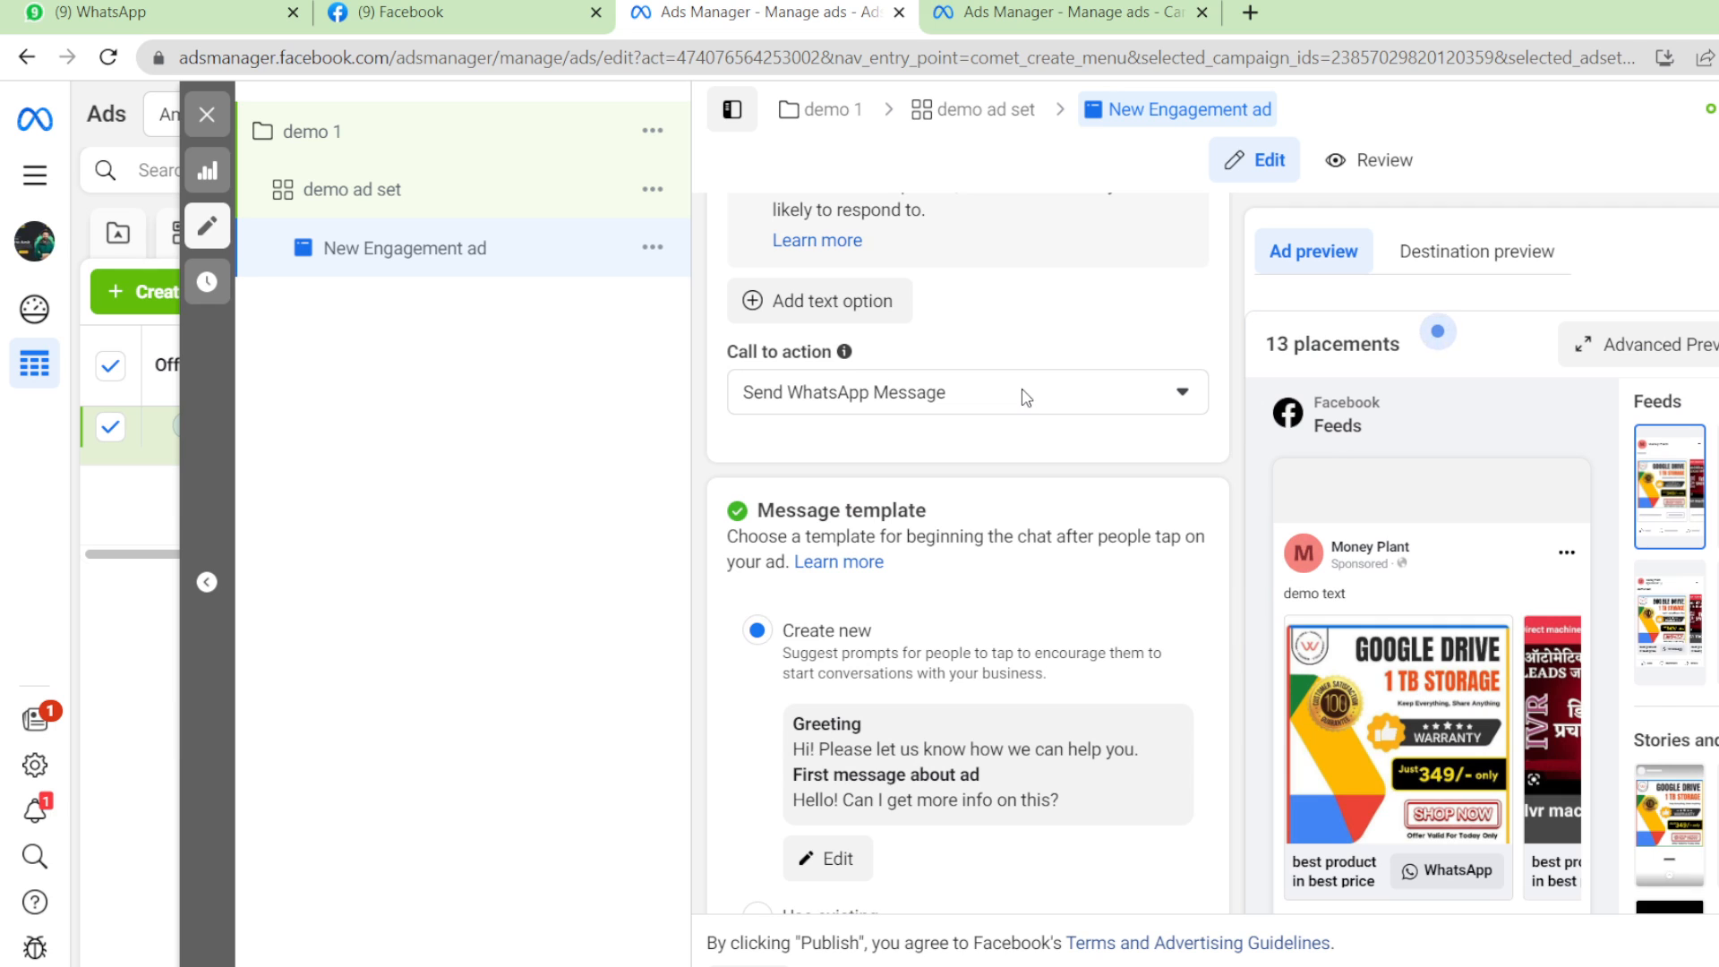
Keep 'Send WhatsApp Message' as the ad's call to action.
{"action": "left_click", "coordinate": [1026, 398]}
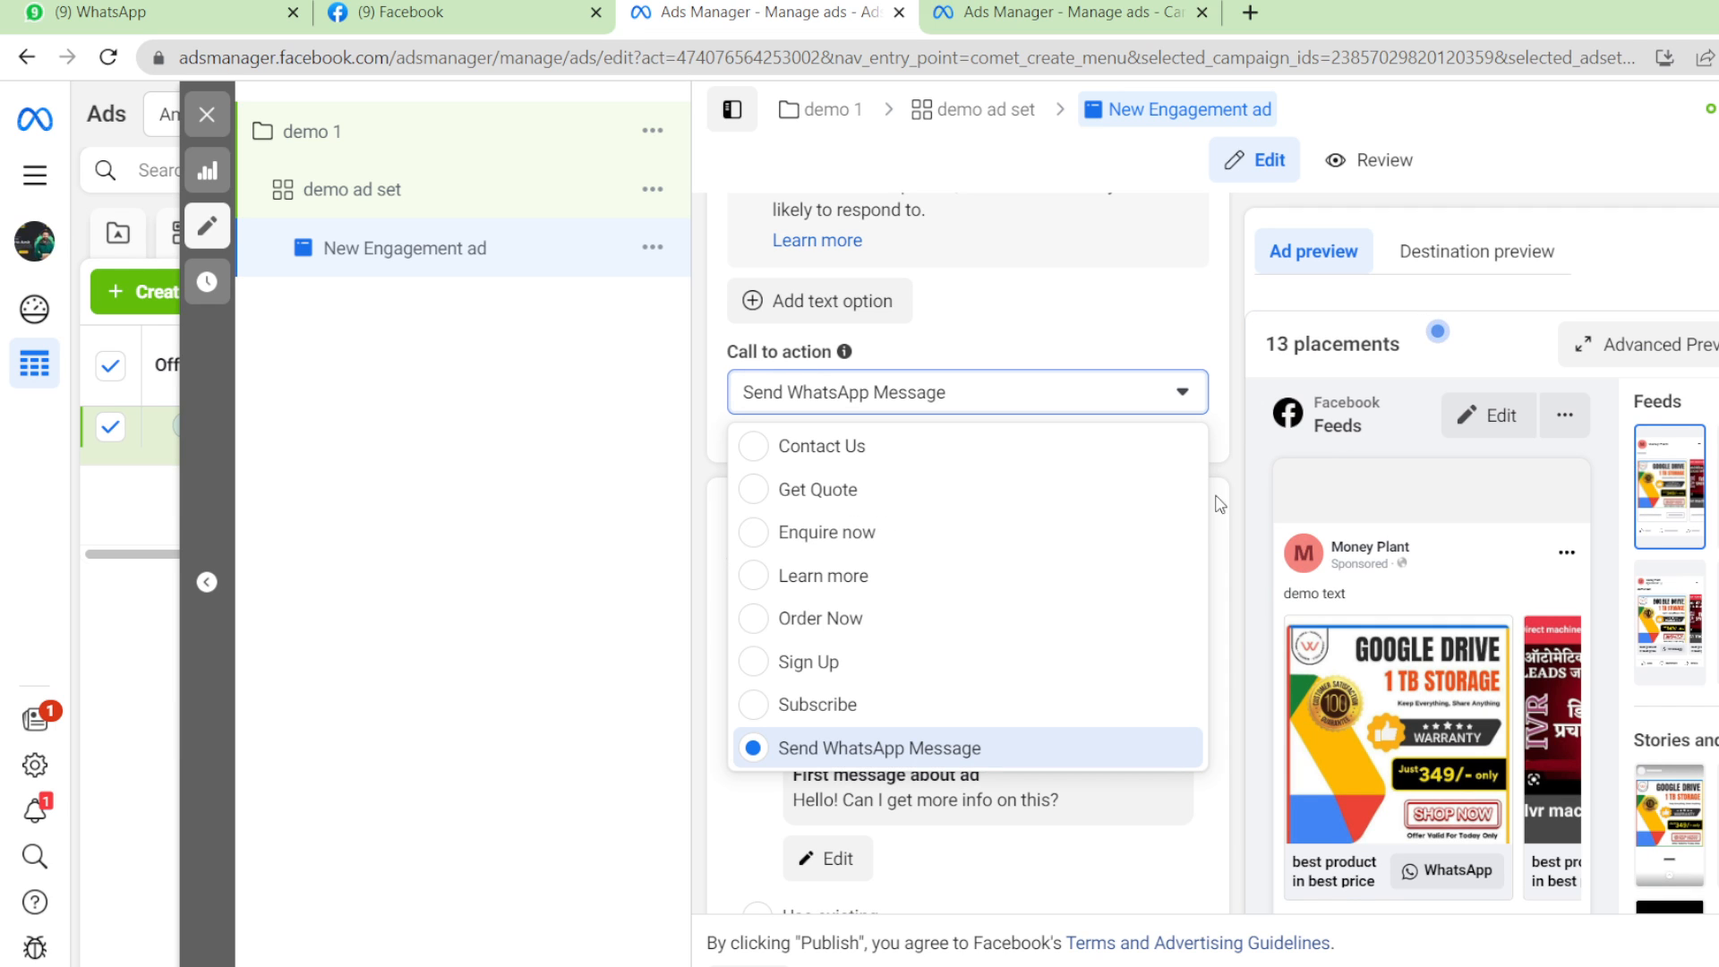
{"action": "left_click", "coordinate": [989, 752]}
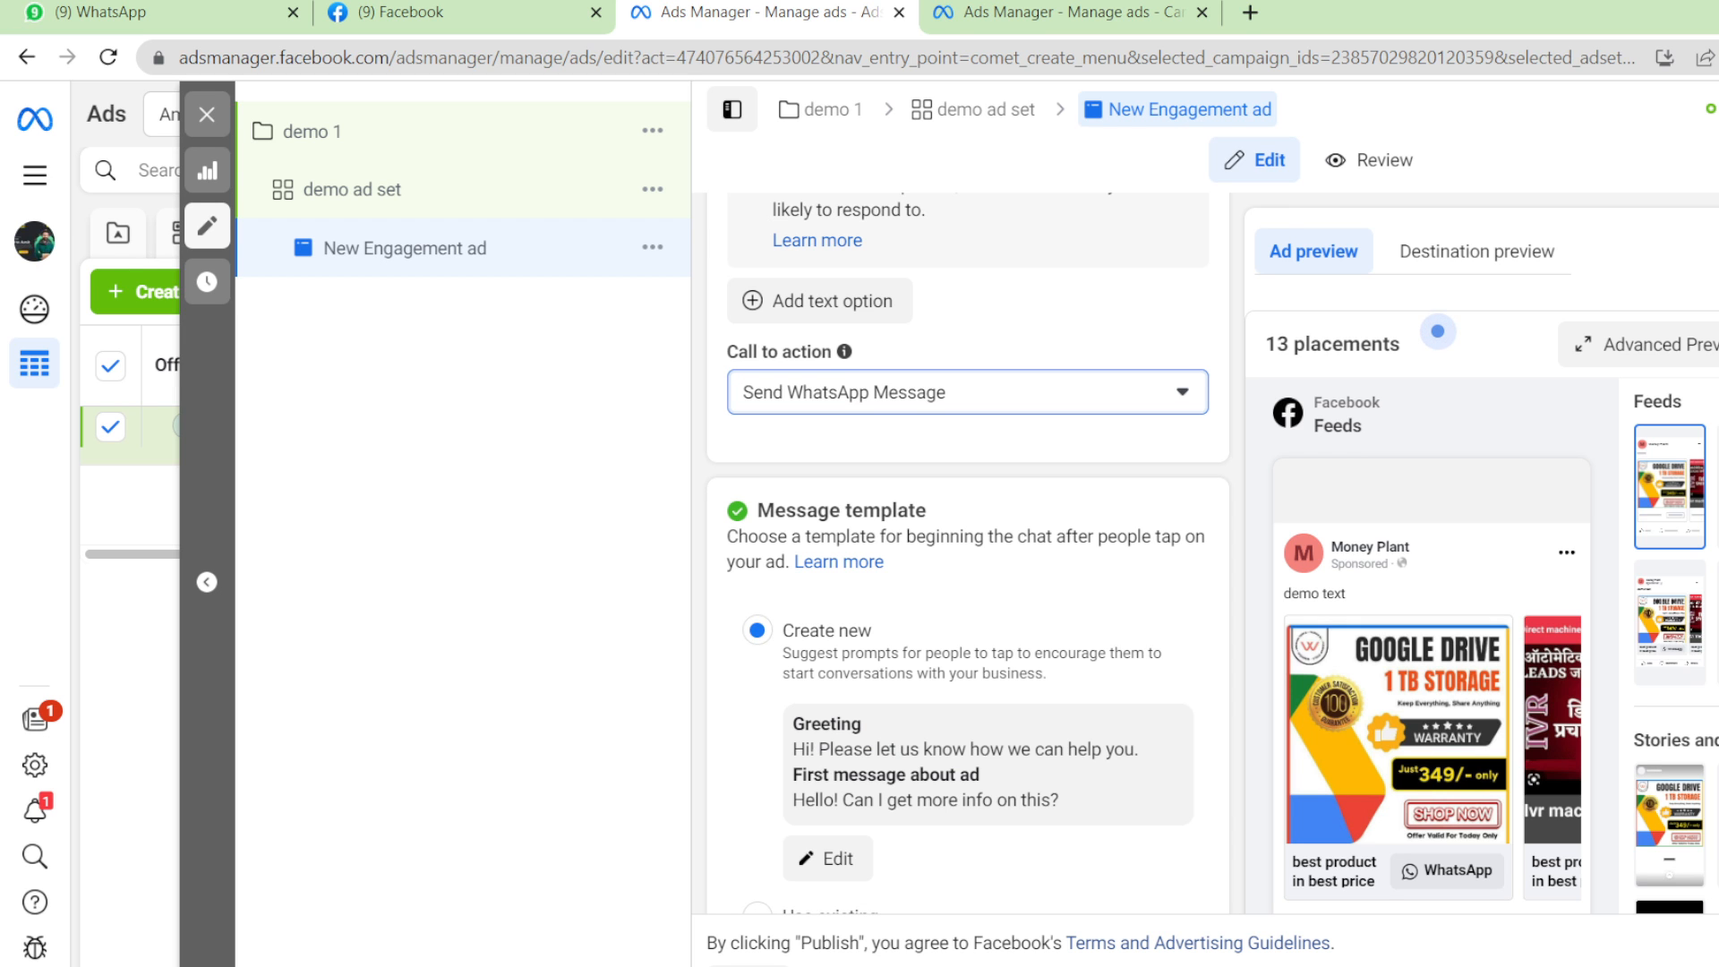
{"action": "scroll", "coordinate": [1209, 555], "scroll_direction": "down", "scroll_amount": 9}
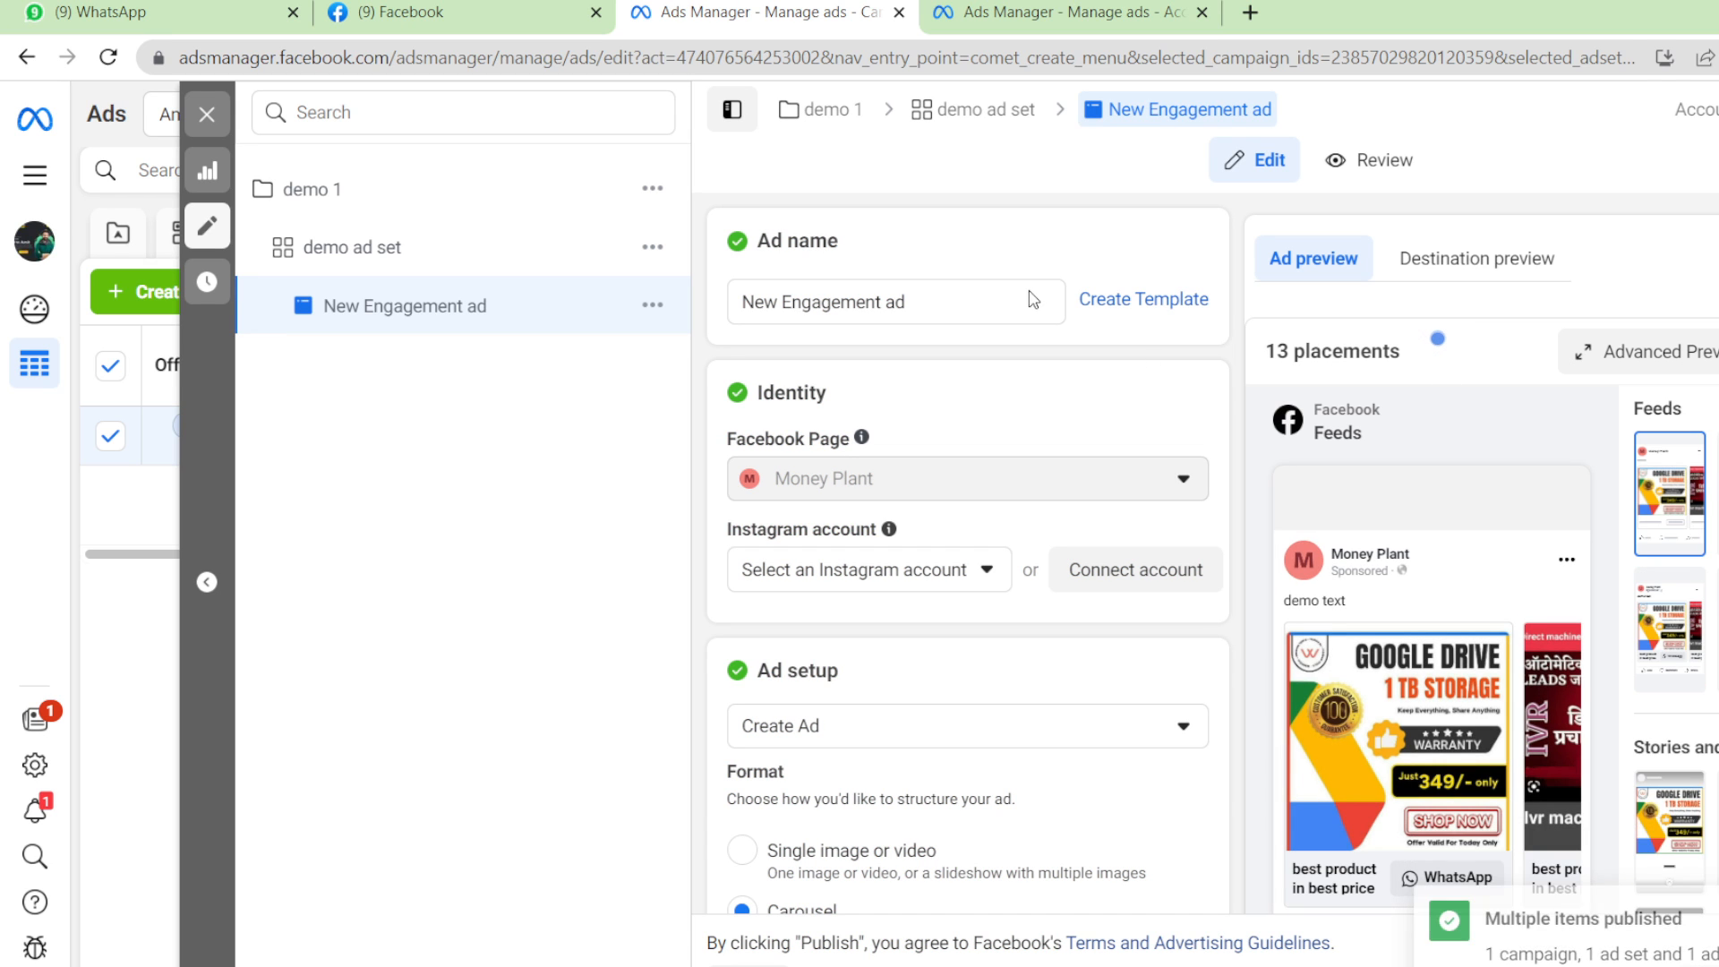
Close the ad editor and clear the '1 selected' filter to list all six ads.
{"action": "left_click", "coordinate": [213, 126]}
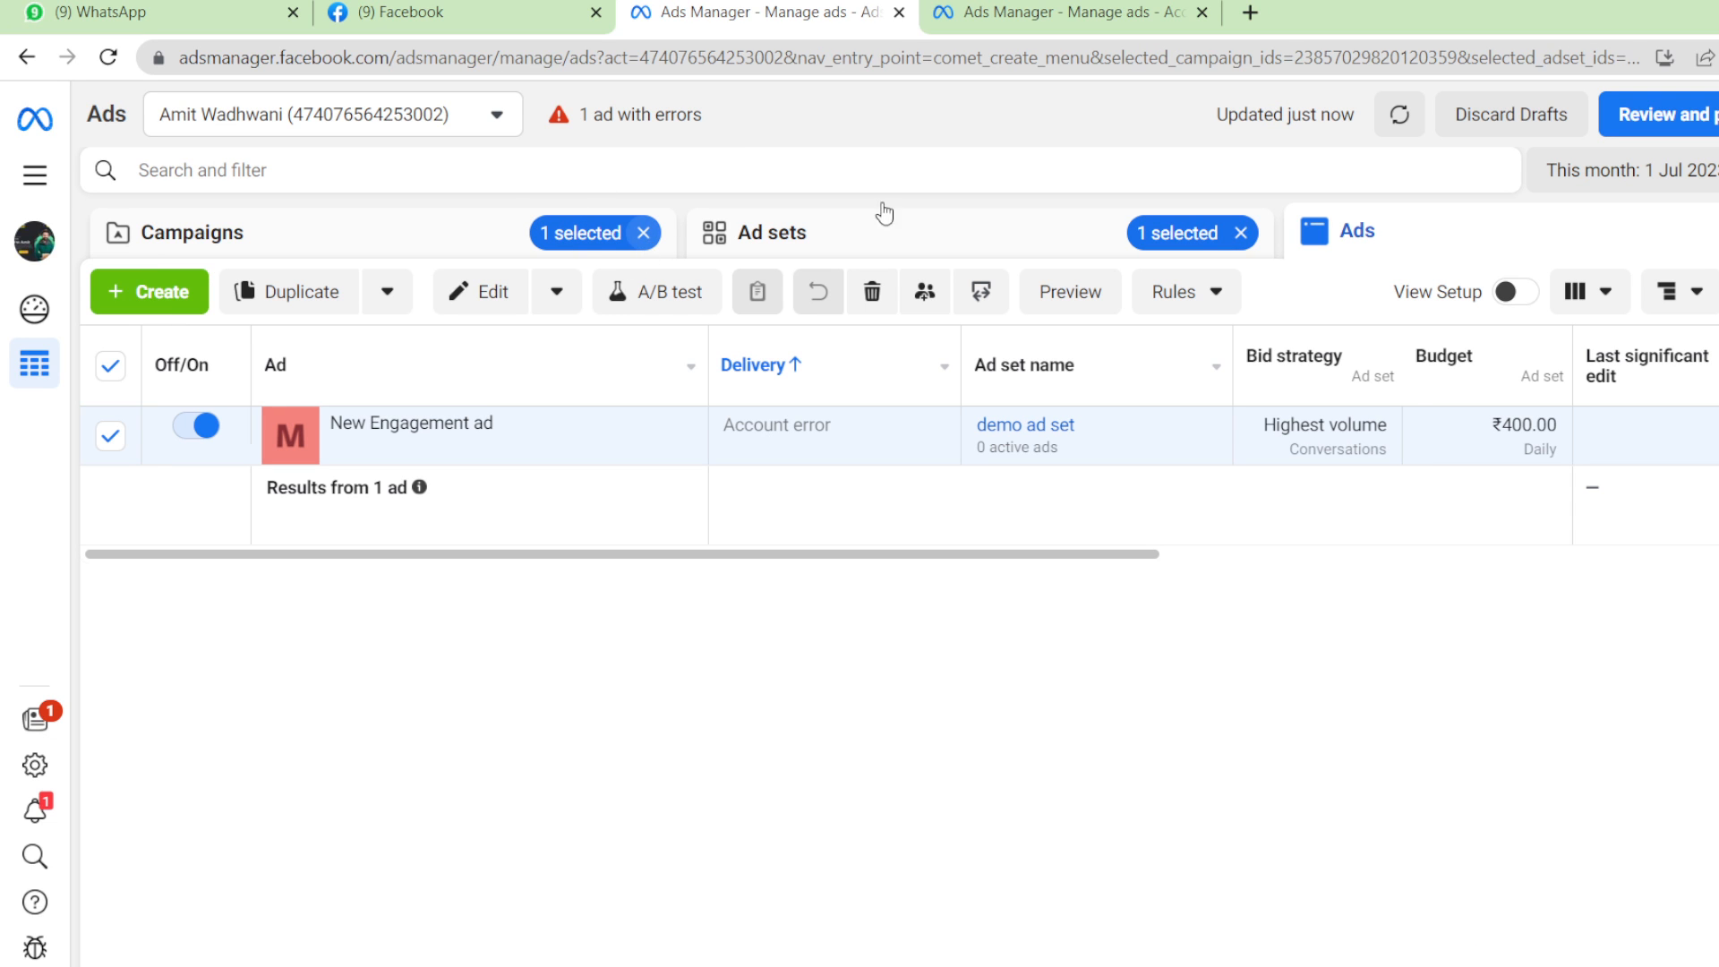
{"action": "left_click", "coordinate": [1241, 235]}
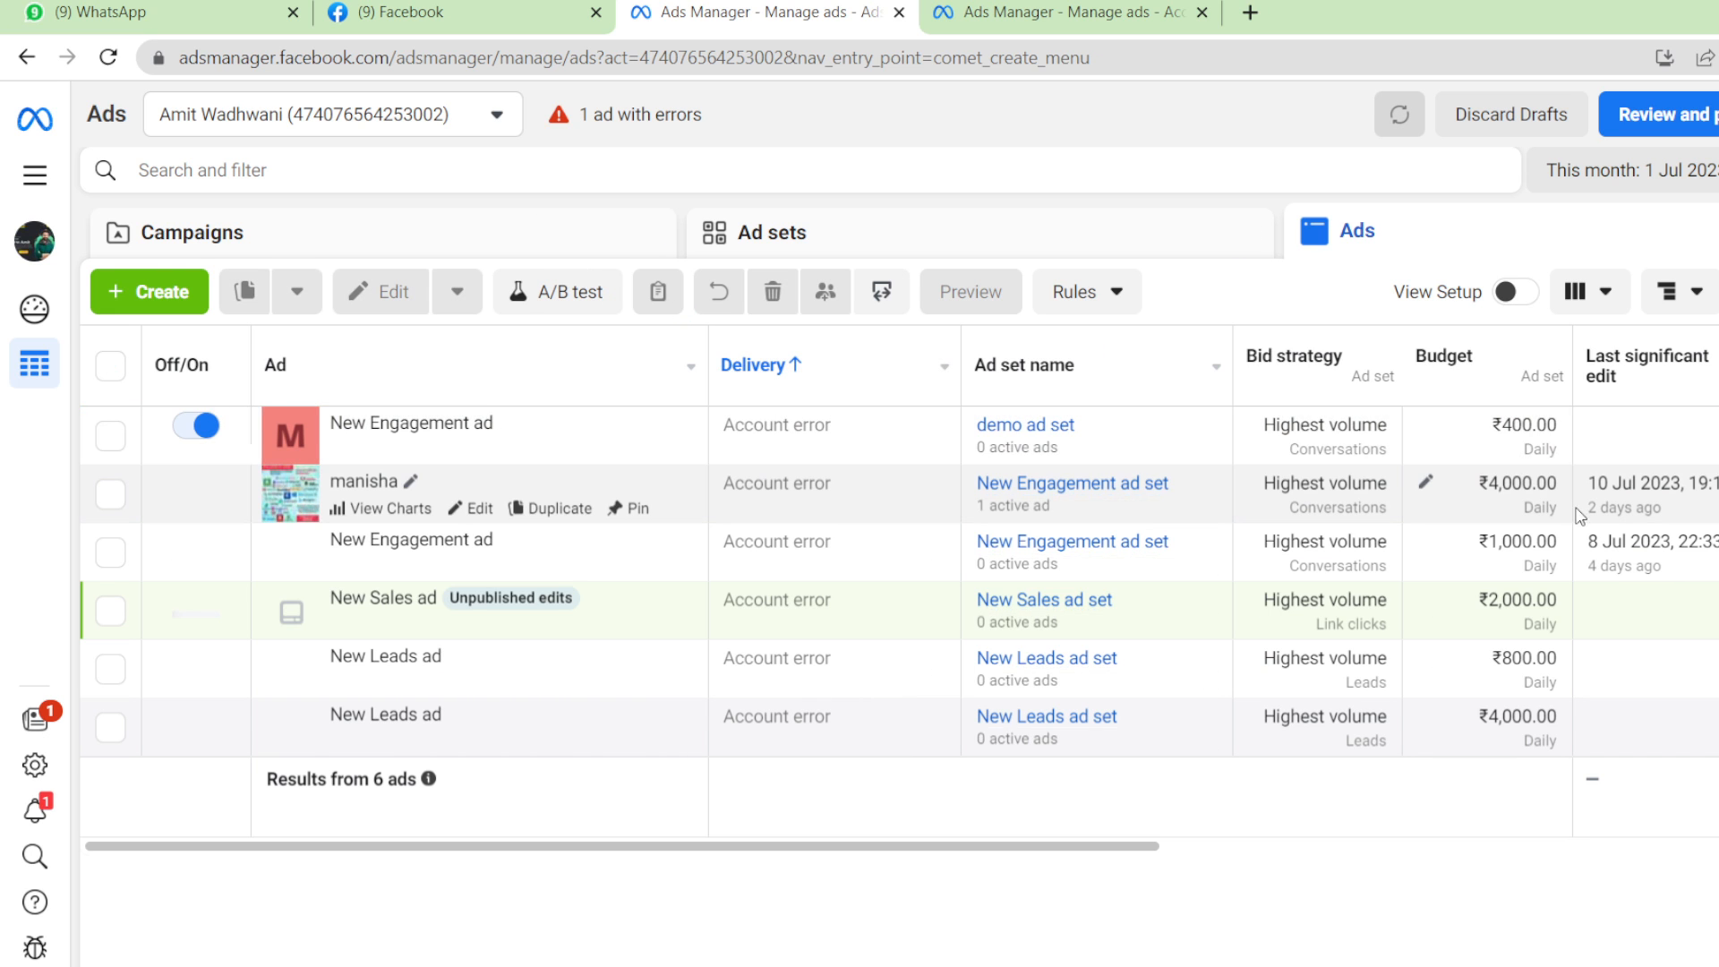
{"action": "left_click_drag", "start_coordinate": [1104, 847], "coordinate": [1231, 870]}
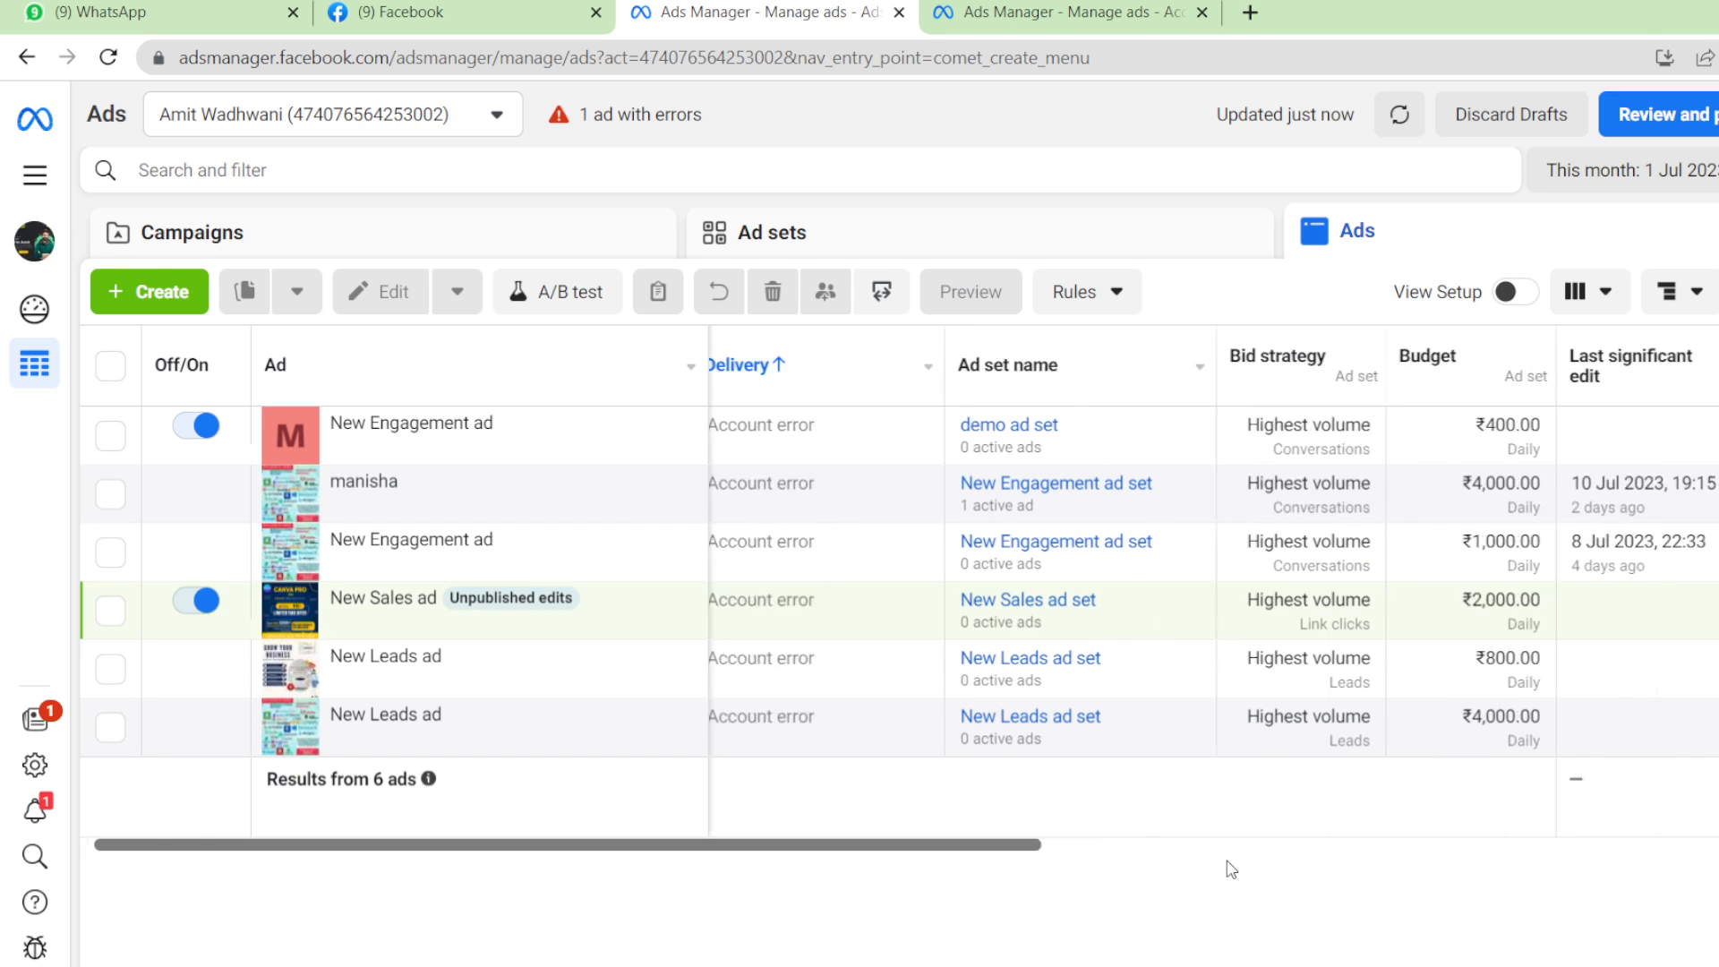
{"action": "scroll", "coordinate": [1232, 869], "scroll_direction": "right", "scroll_amount": 3}
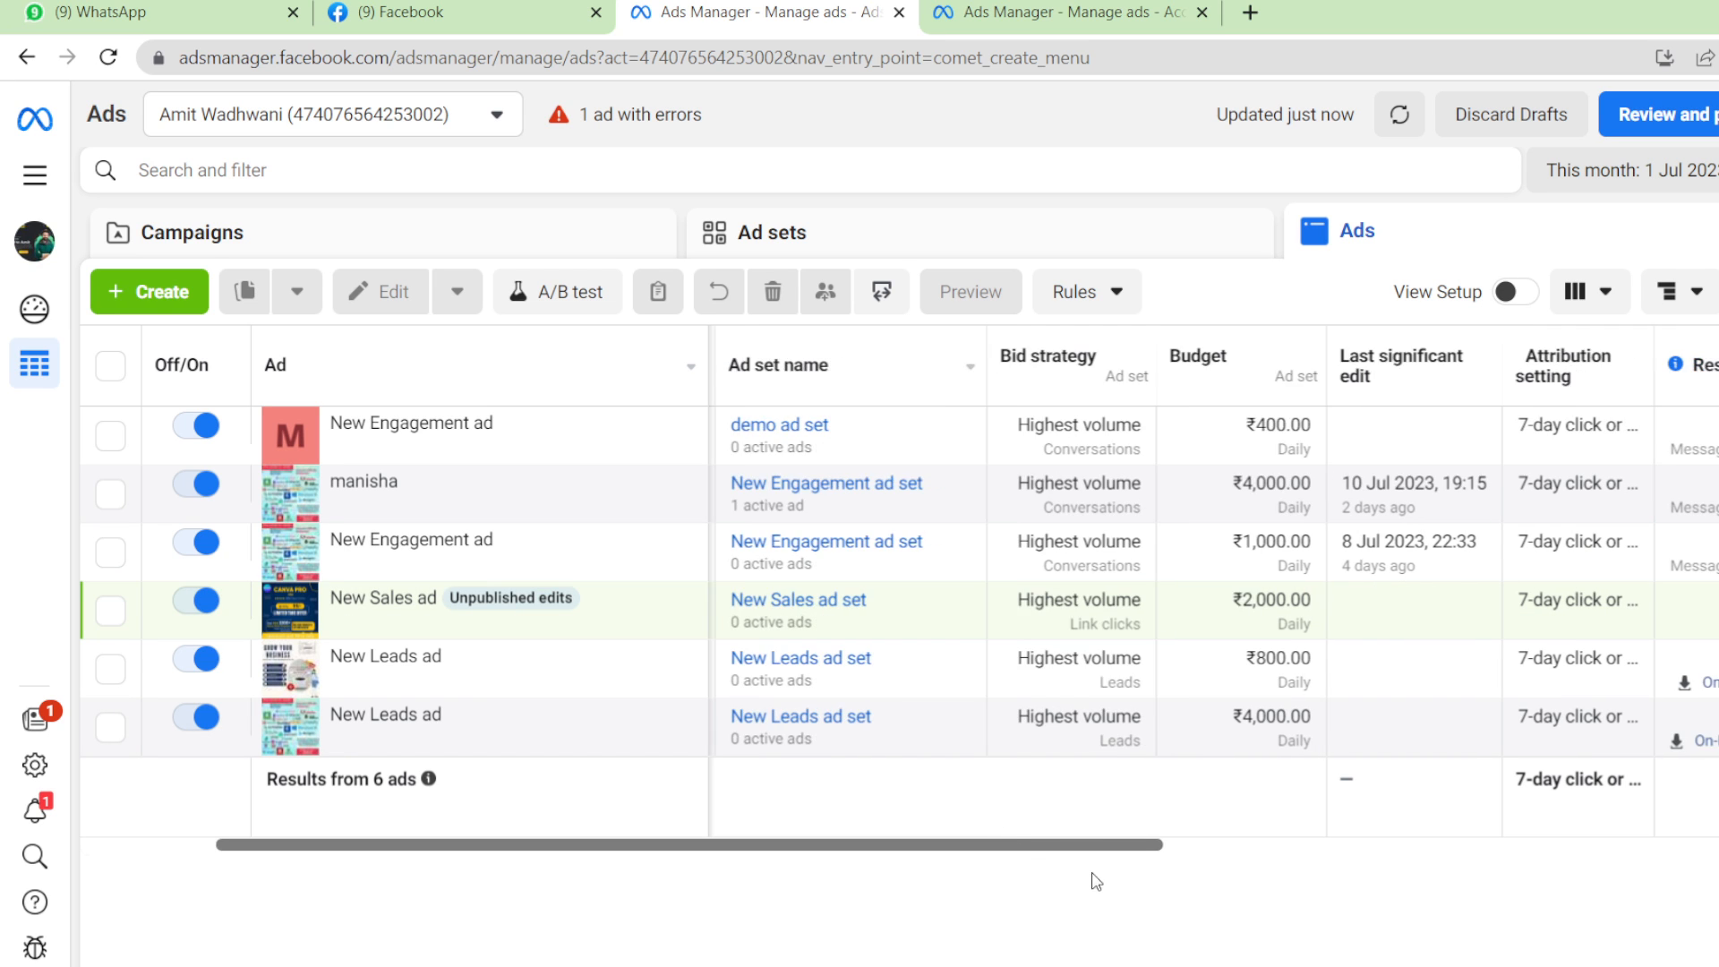
{"action": "scroll", "coordinate": [1093, 878], "scroll_direction": "right", "scroll_amount": 5}
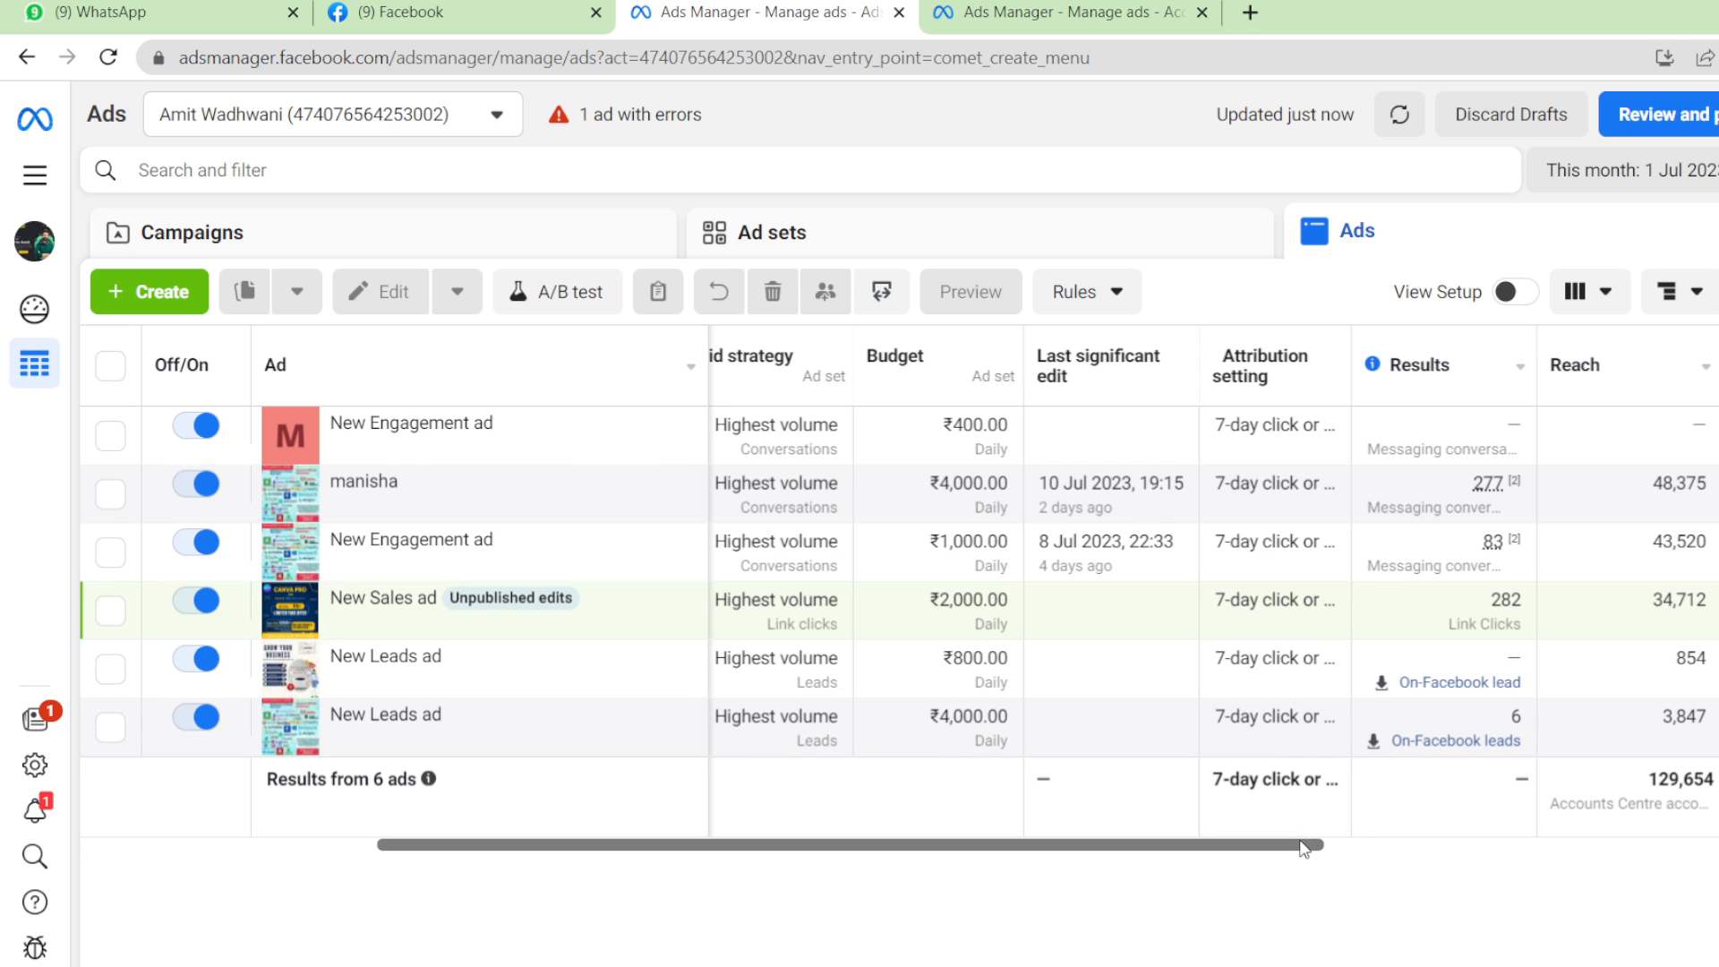
{"action": "scroll", "coordinate": [1362, 866], "scroll_direction": "right", "scroll_amount": 6}
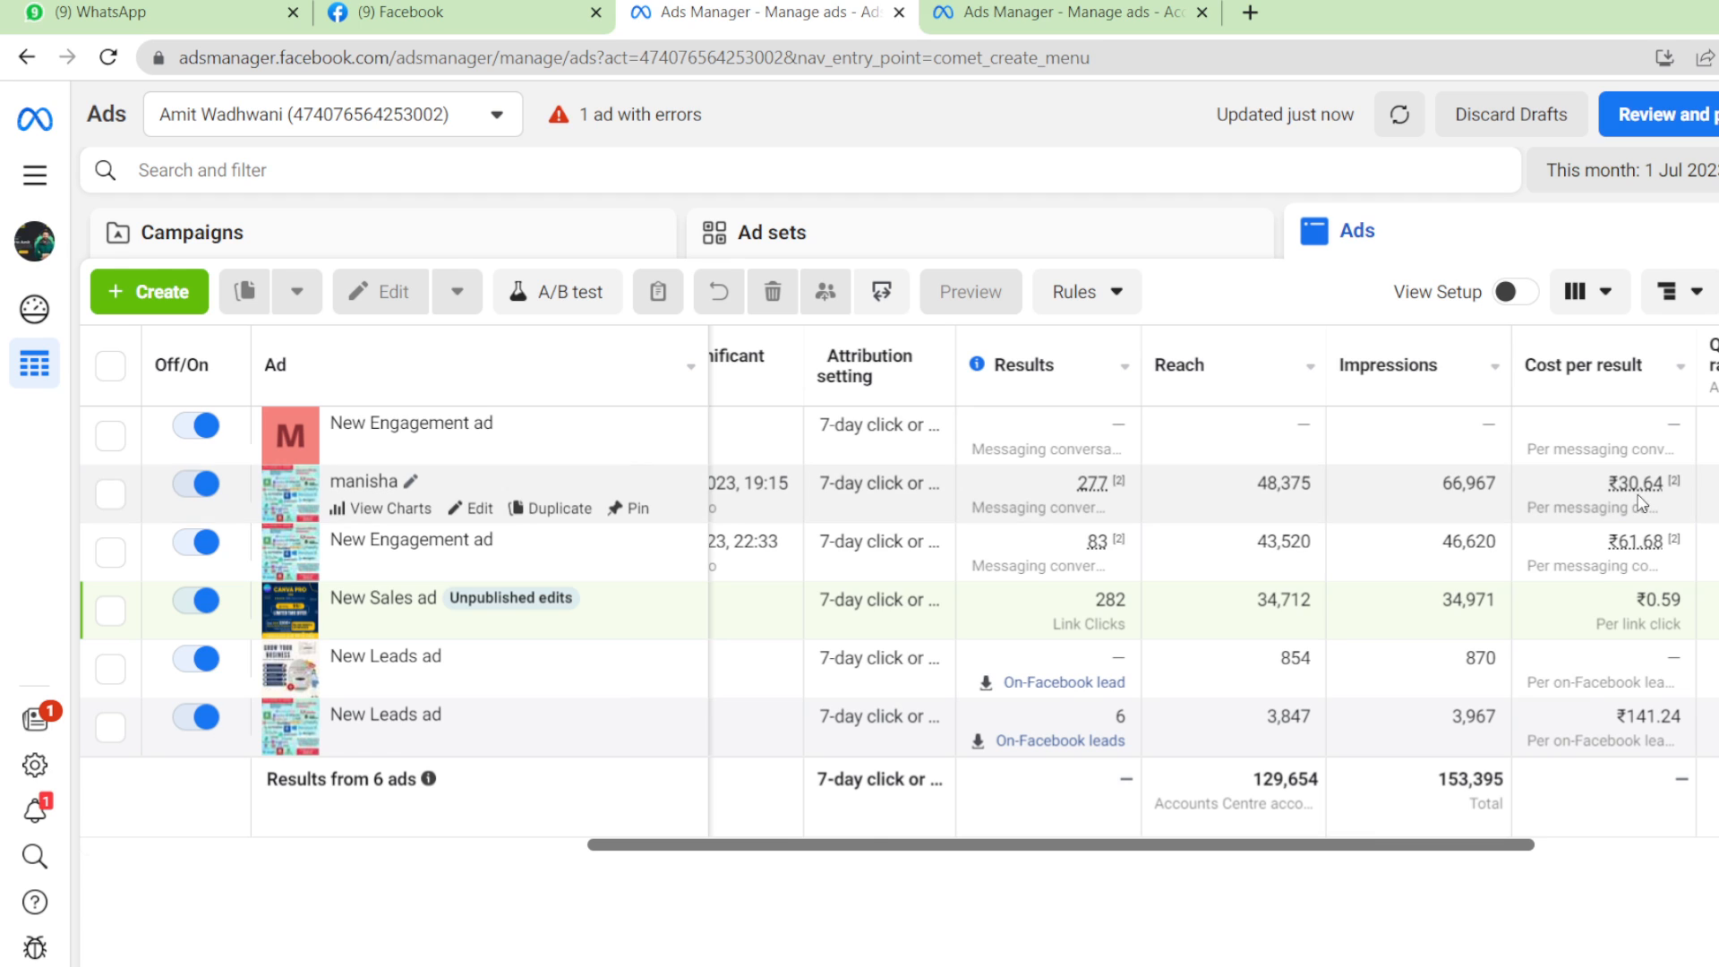
{"action": "mouse_move", "coordinate": [1636, 499]}
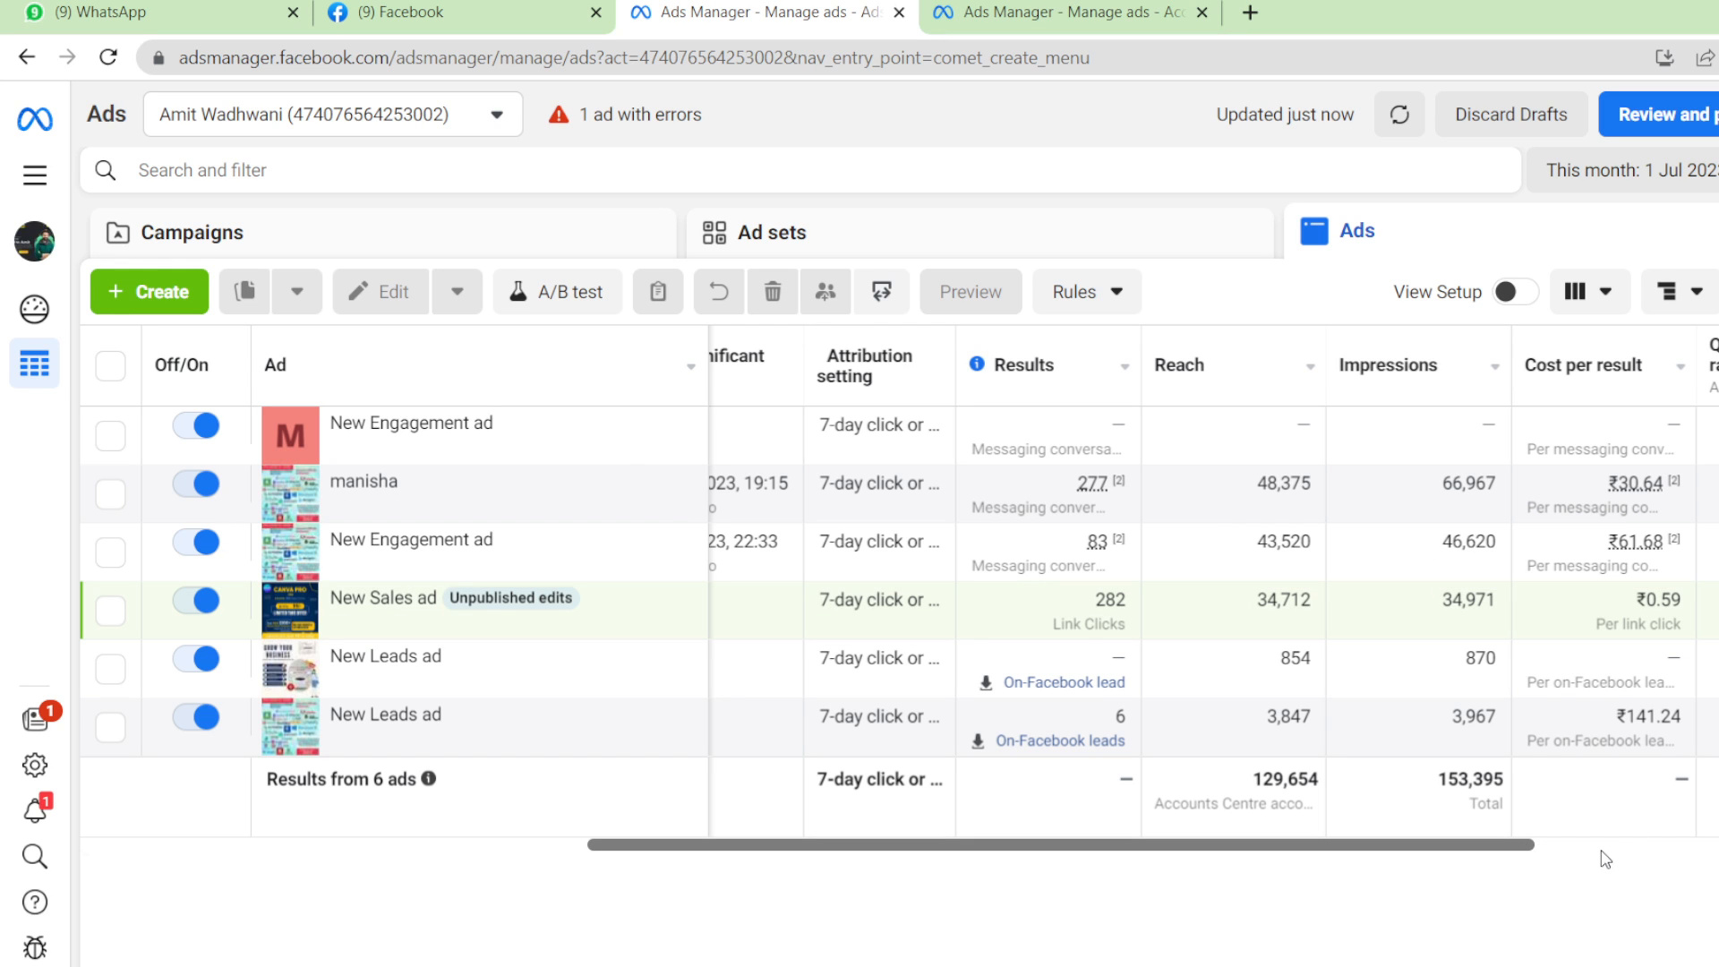
{"action": "left_click_drag", "start_coordinate": [1534, 846], "coordinate": [870, 837]}
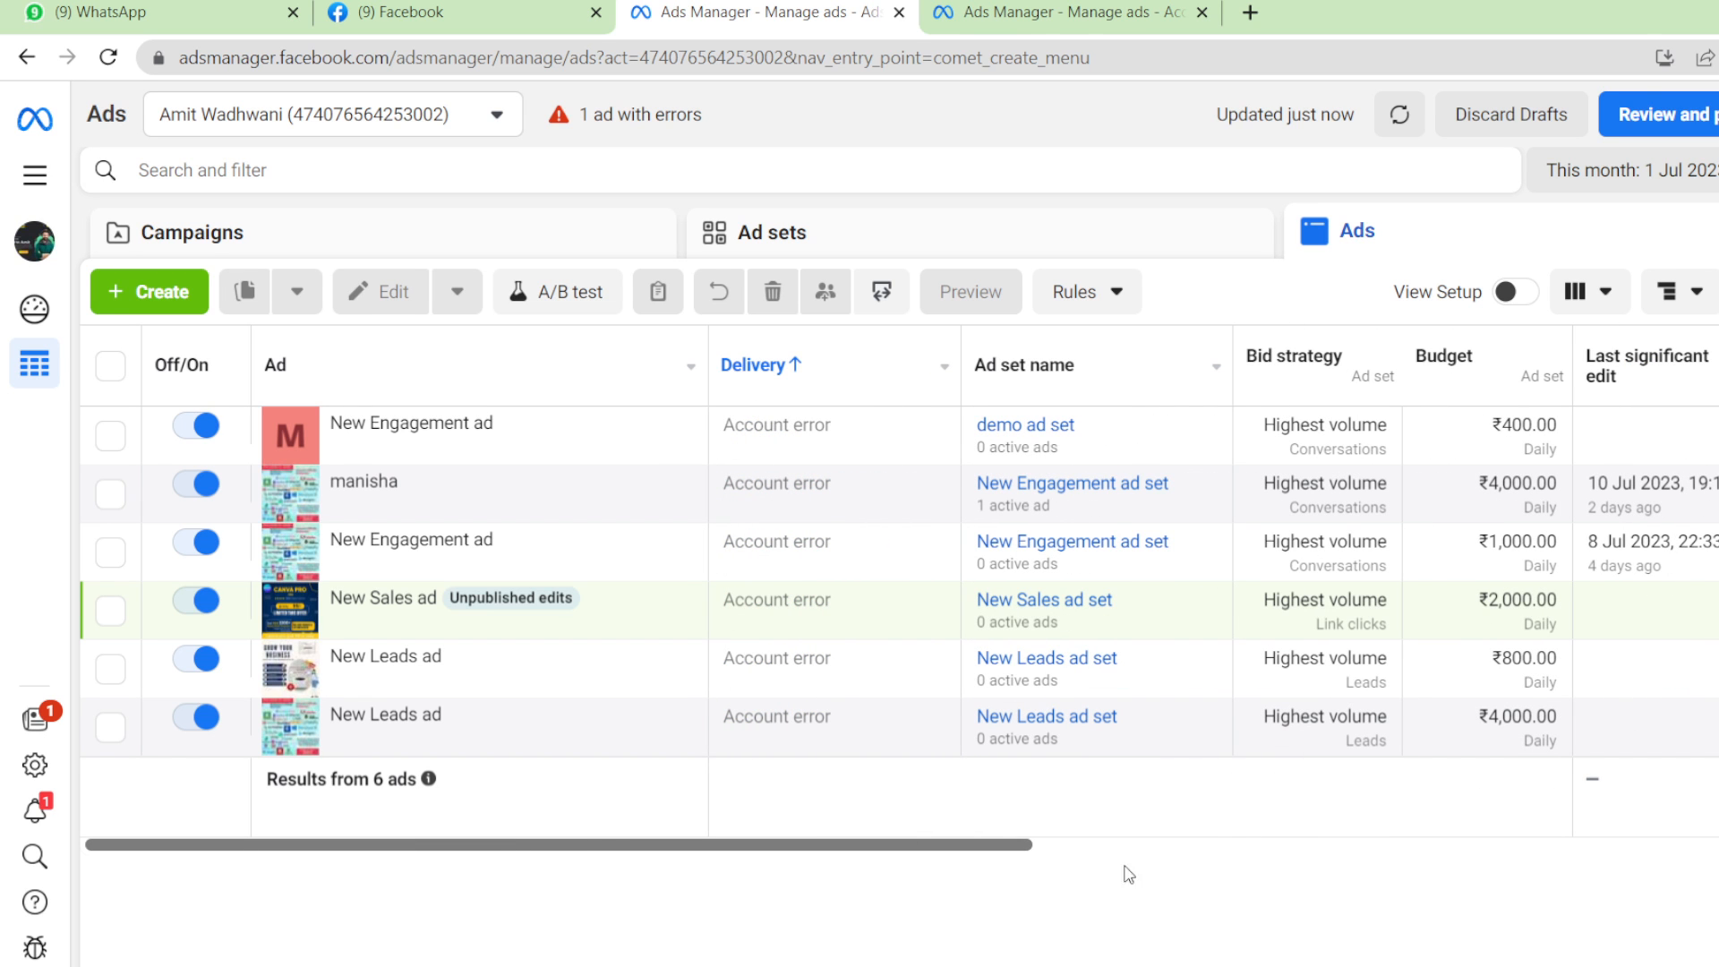
{"action": "left_click_drag", "start_coordinate": [954, 846], "coordinate": [948, 844]}
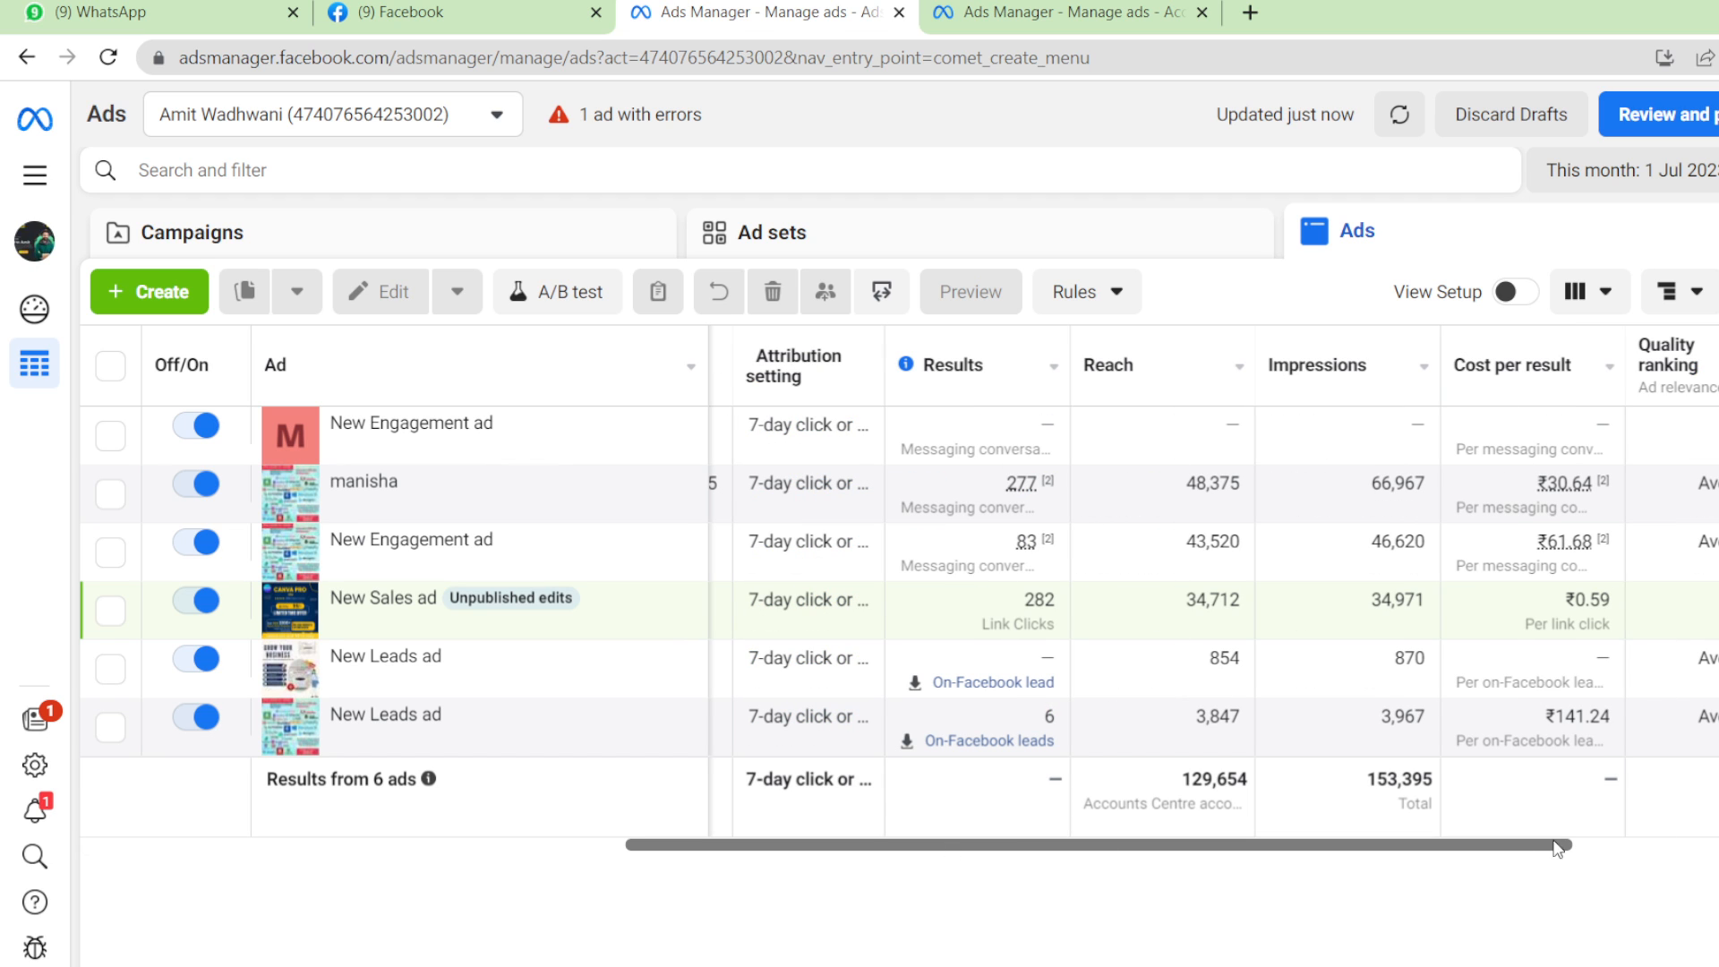
{"action": "left_click", "coordinate": [1600, 849]}
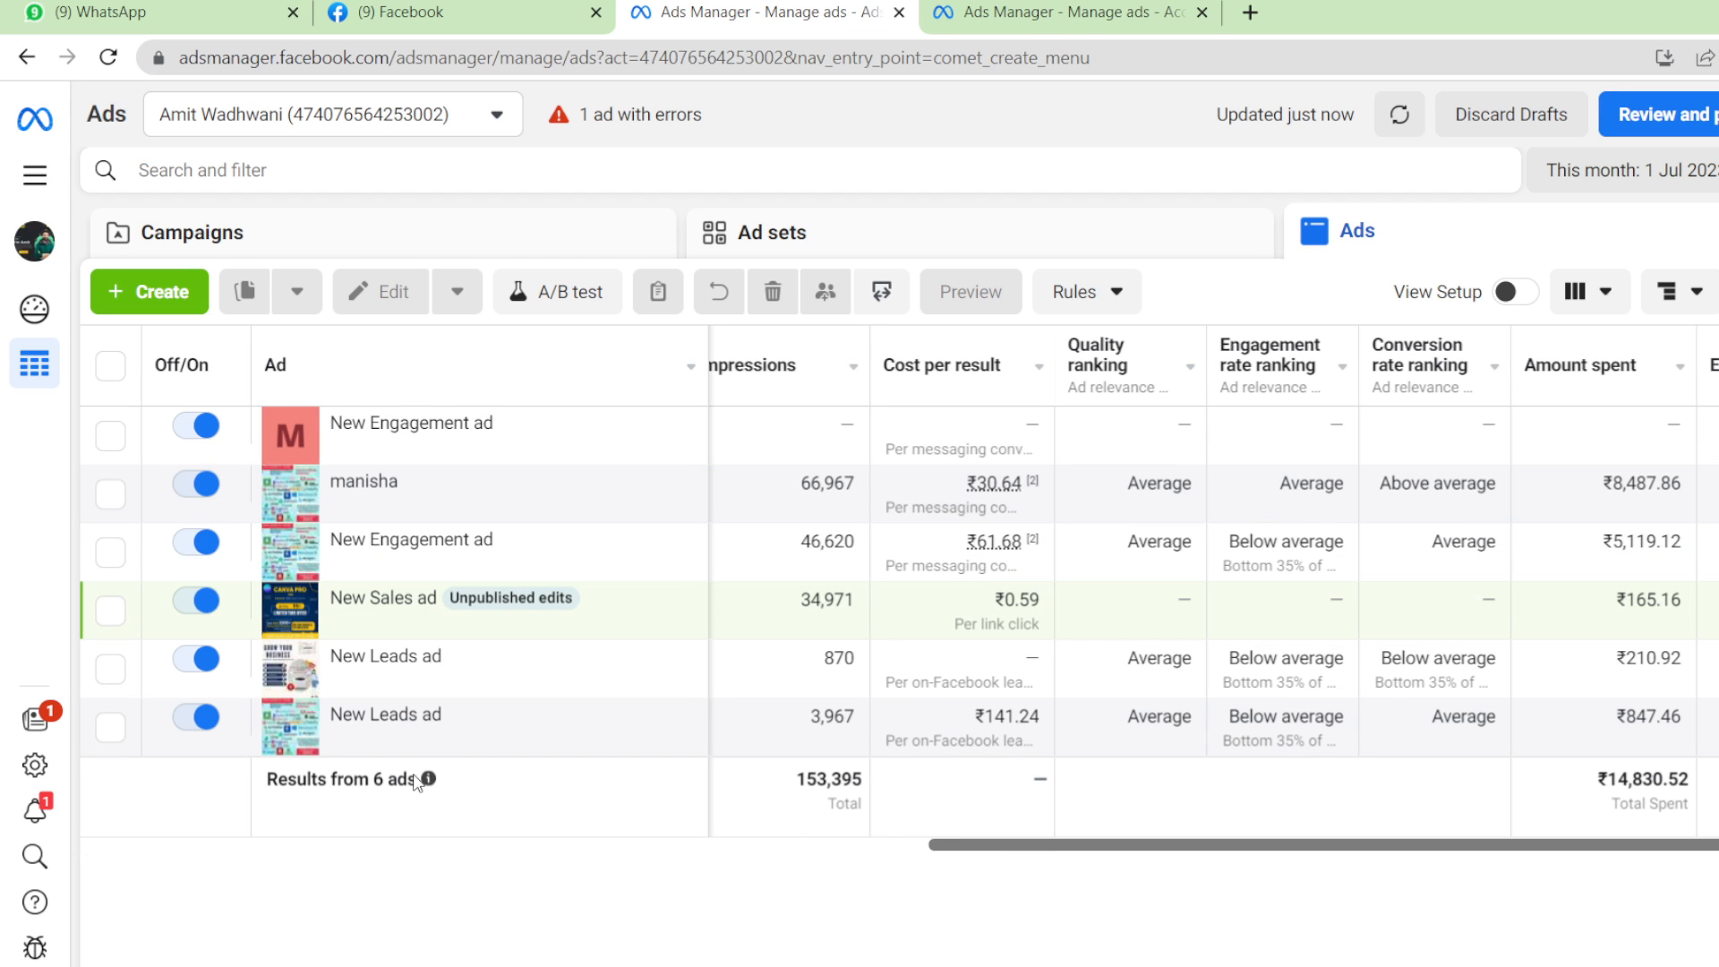
{"action": "left_click", "coordinate": [859, 847]}
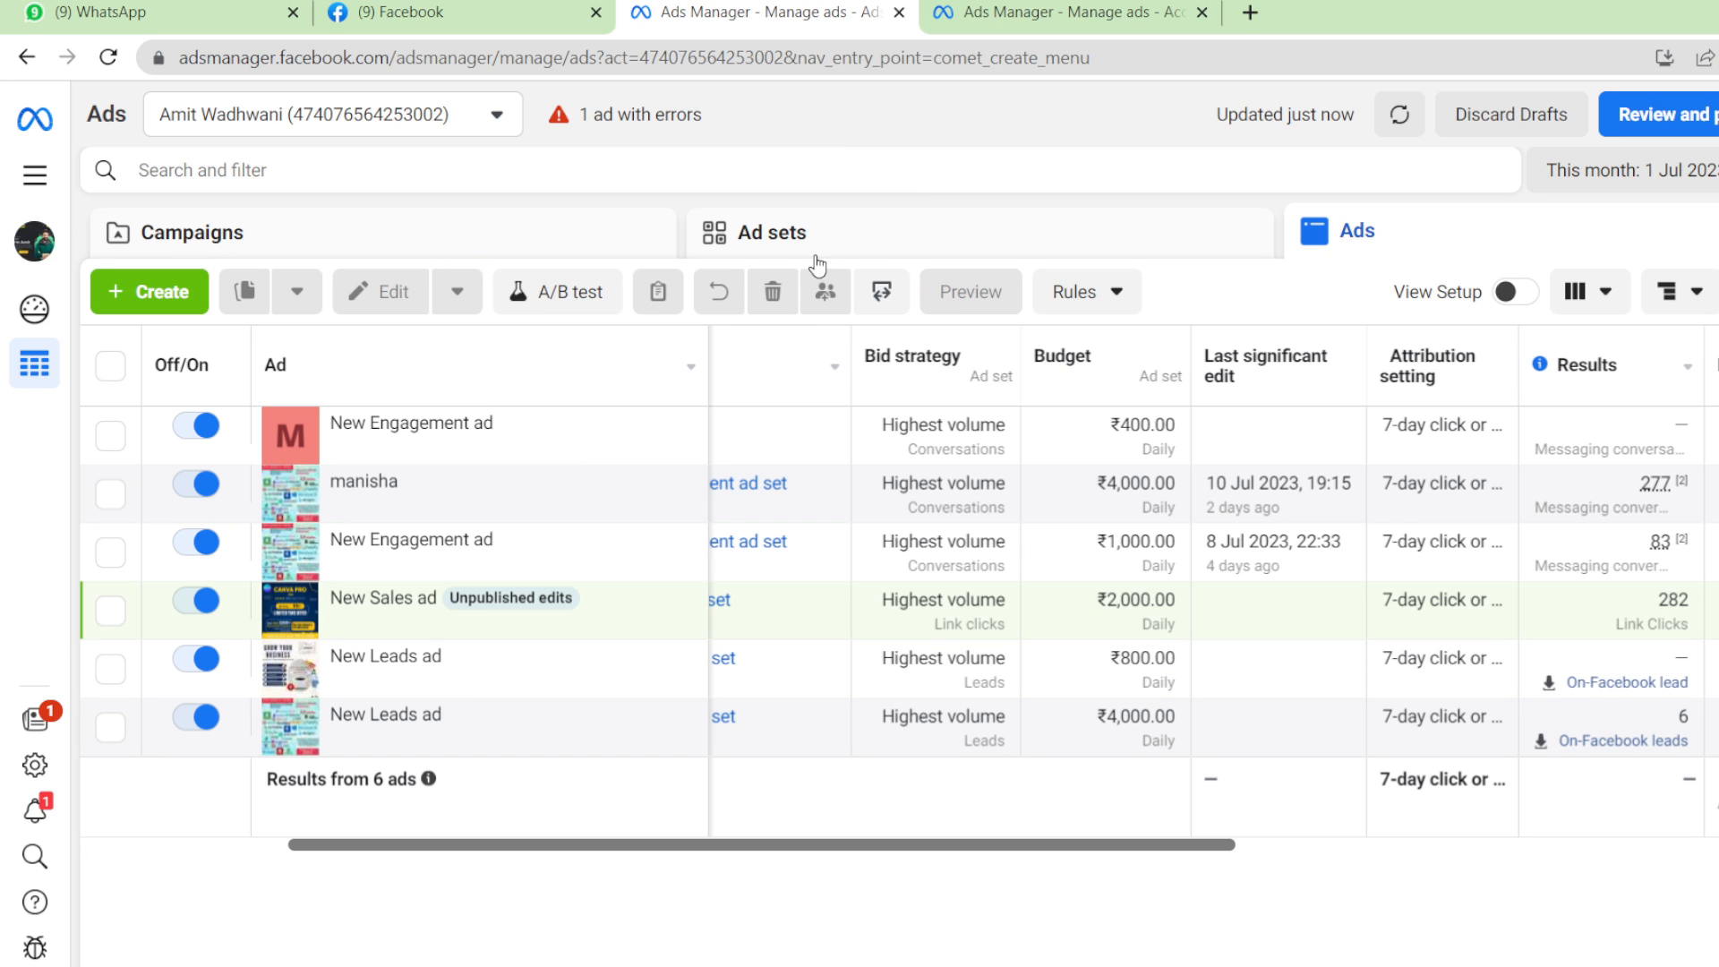
Review the ad sets list, then return to the Ads list now showing eight ads.
{"action": "left_click", "coordinate": [869, 234]}
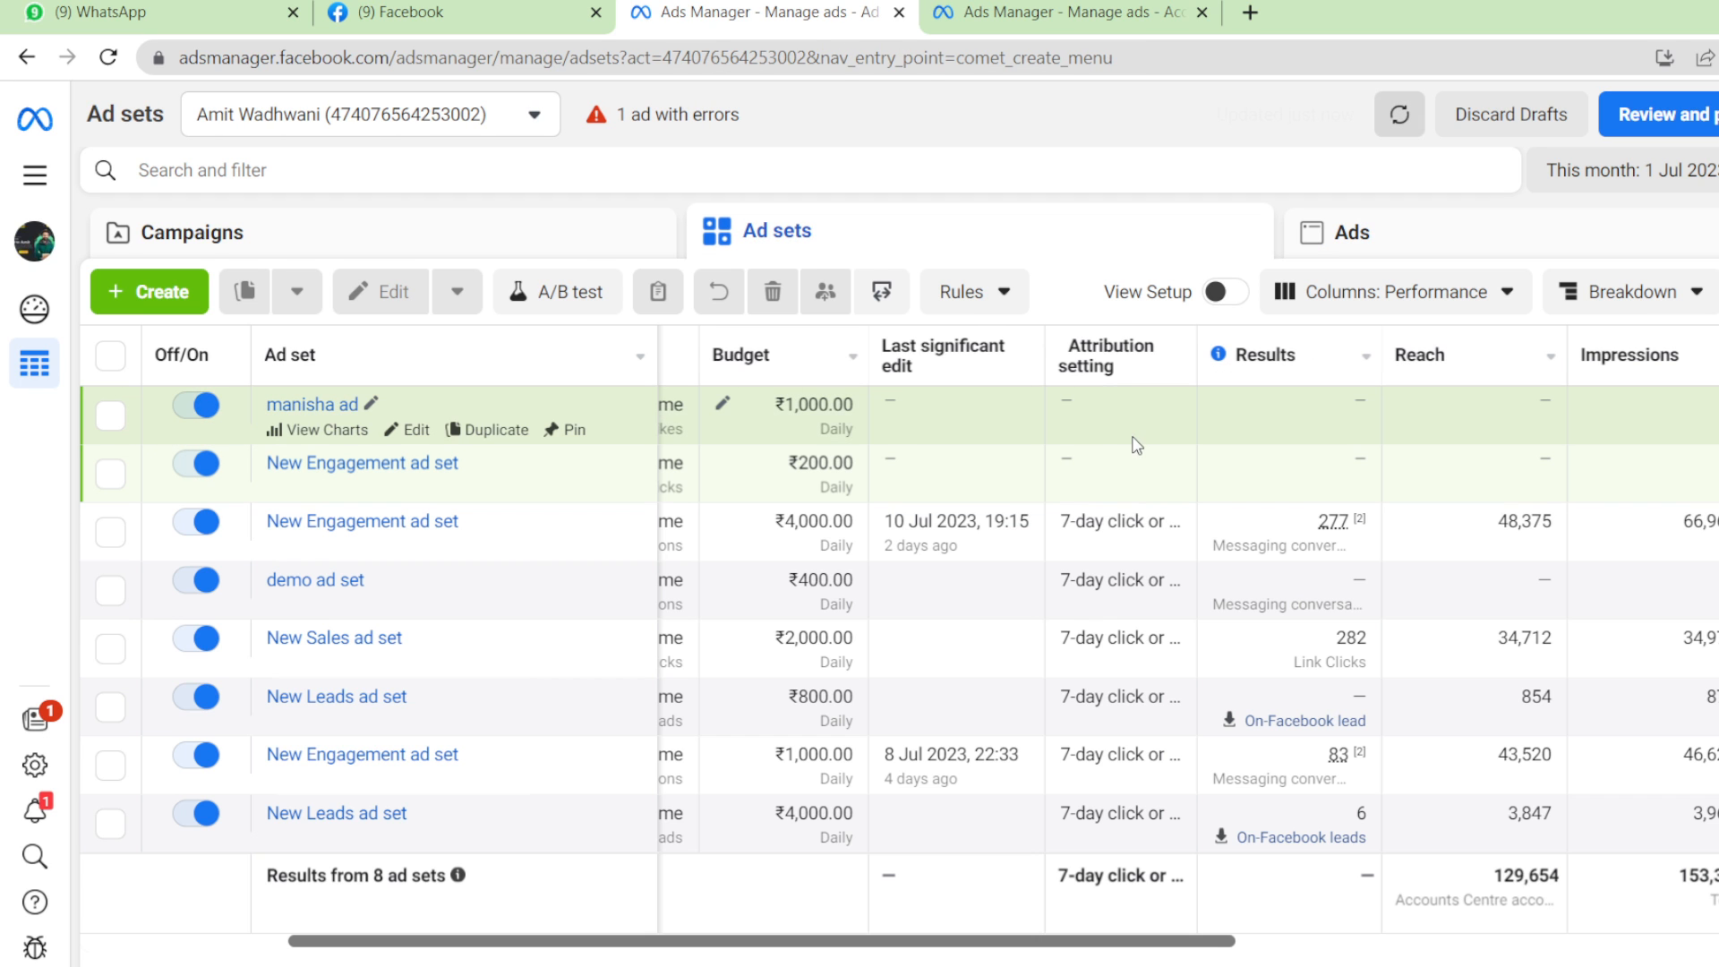
{"action": "left_click", "coordinate": [1485, 250]}
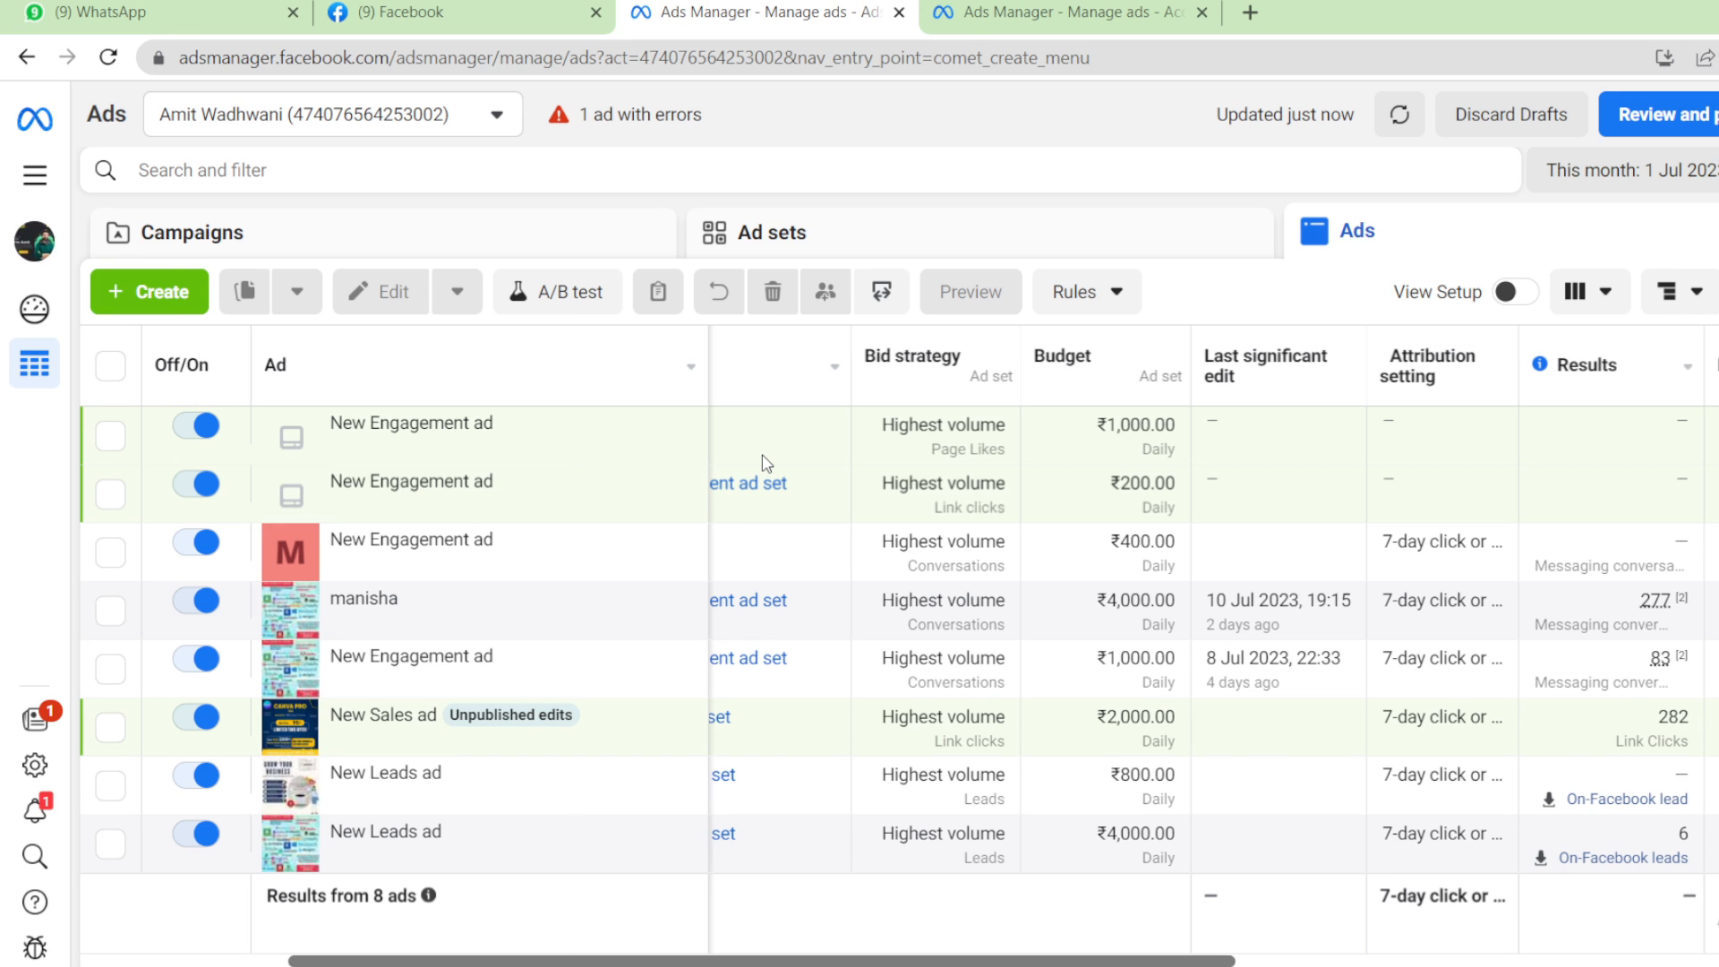
{"action": "mouse_move", "coordinate": [767, 463]}
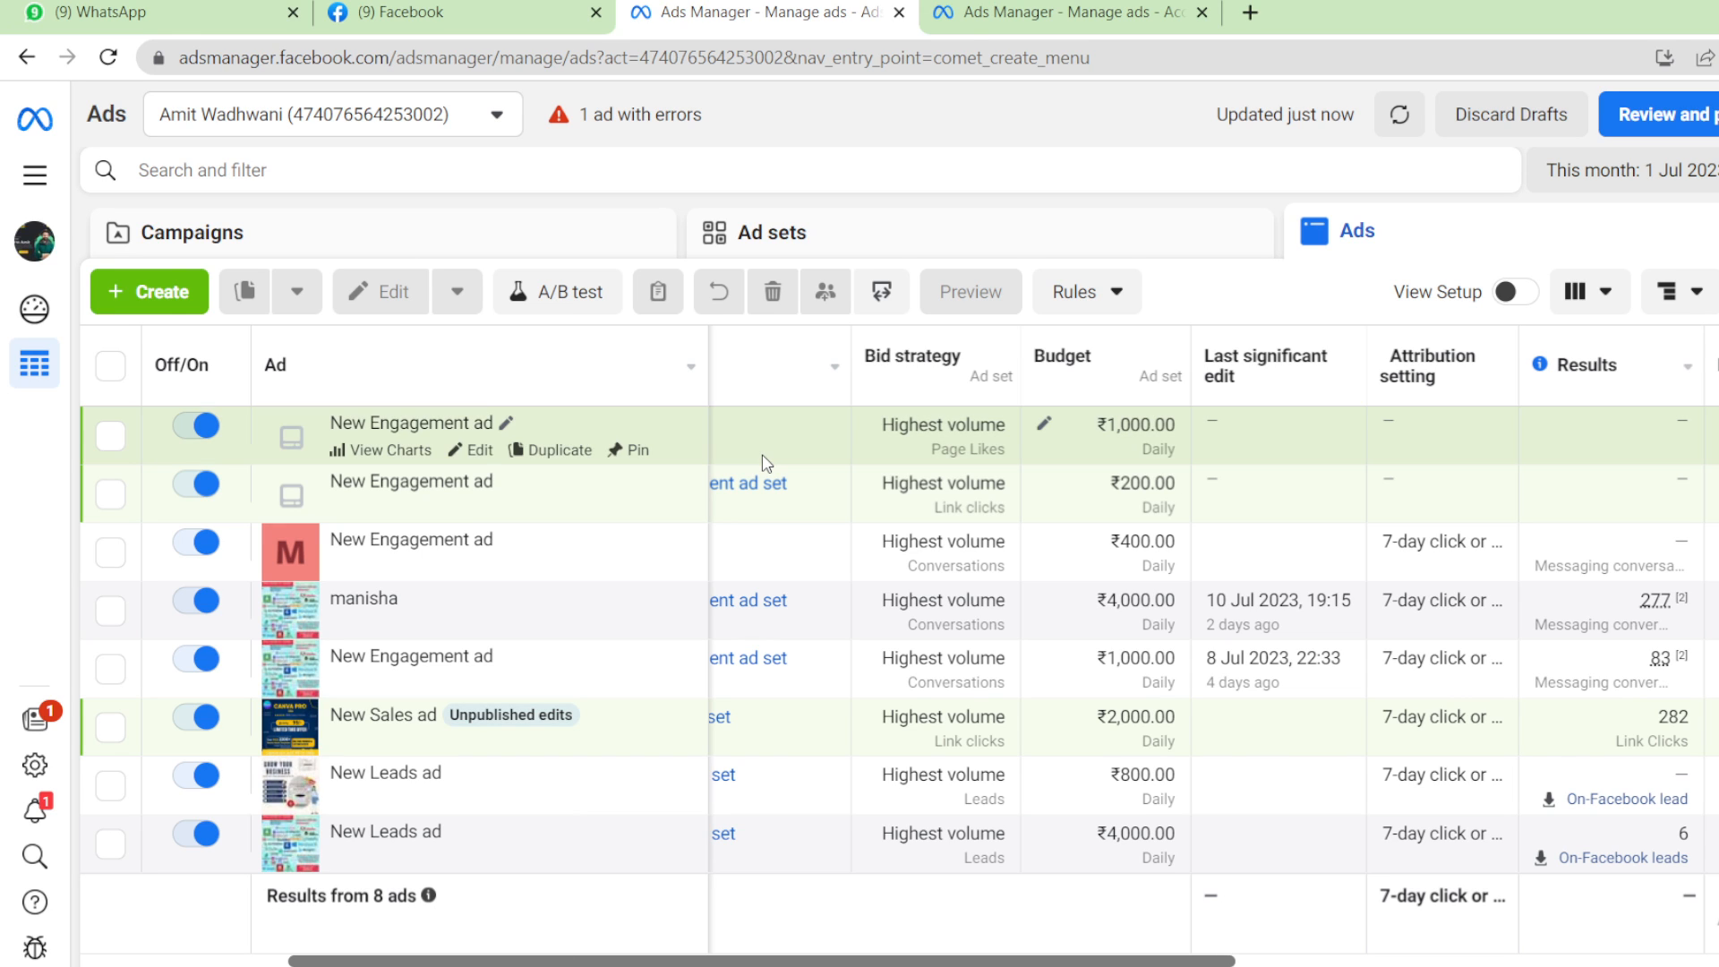